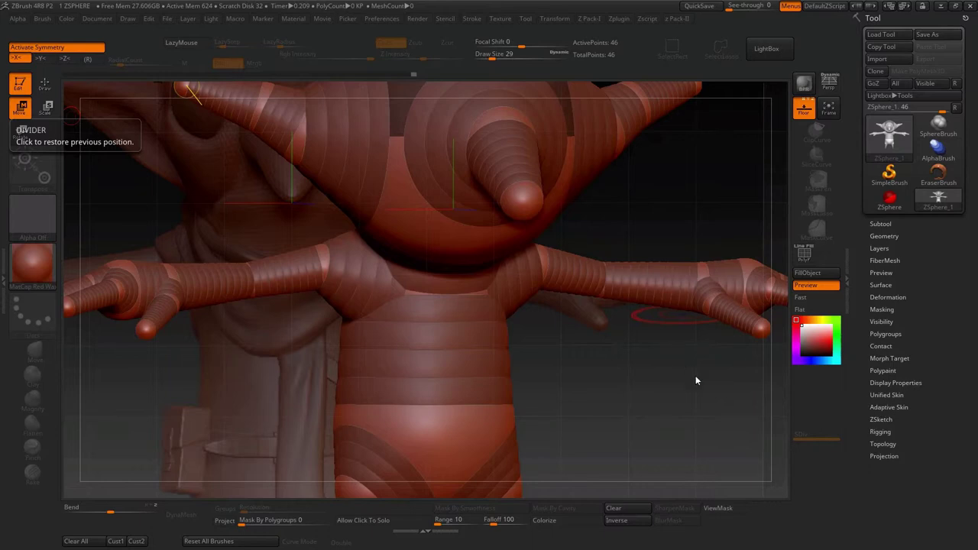
# - Preview the ZSphere goblin as an adaptive skin with the PolyF wireframe and polygroup colours across the torso
pyautogui.moveTo(686, 390); pyautogui.dragTo(696, 398)
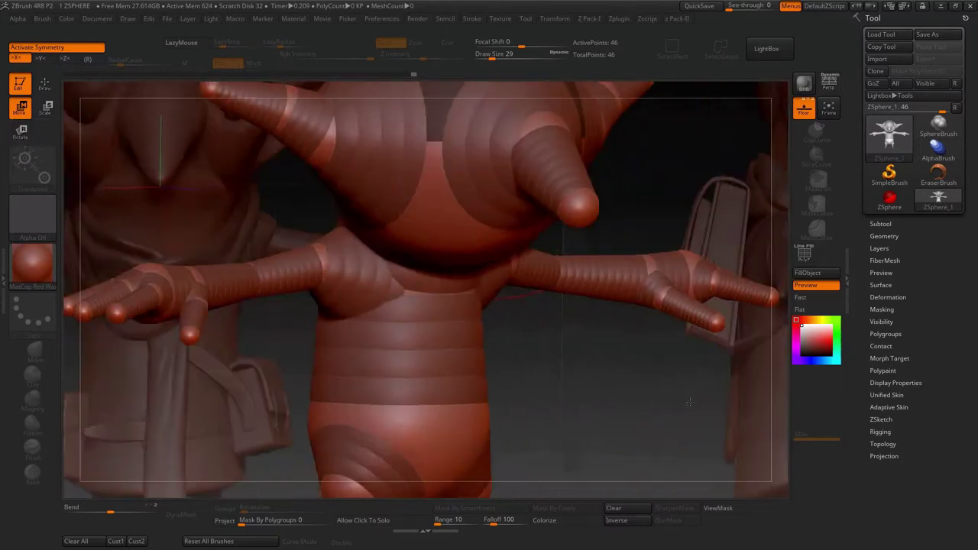
pyautogui.press('a')
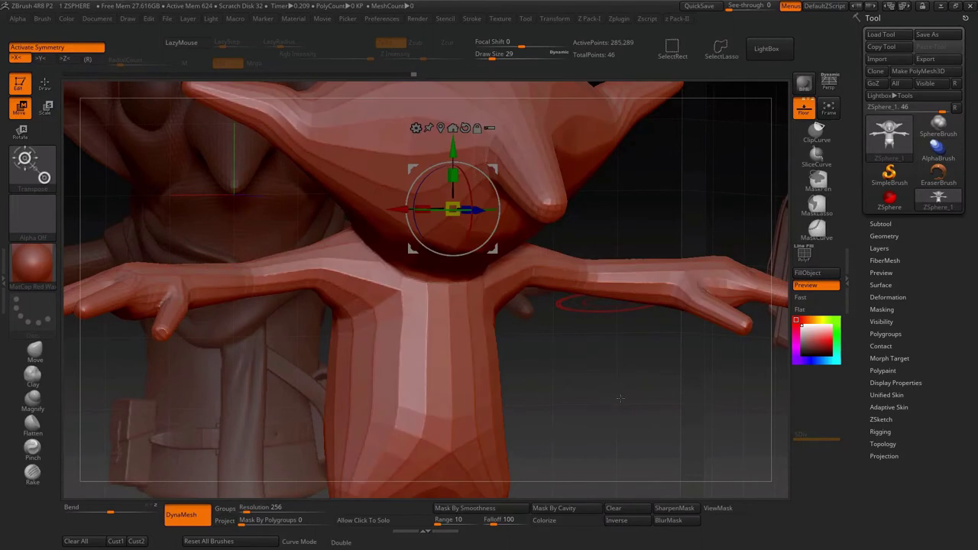
pyautogui.keyDown('ctrl'); pyautogui.moveTo(475, 327); pyautogui.dragTo(740, 298, button='right'); pyautogui.keyUp('ctrl')
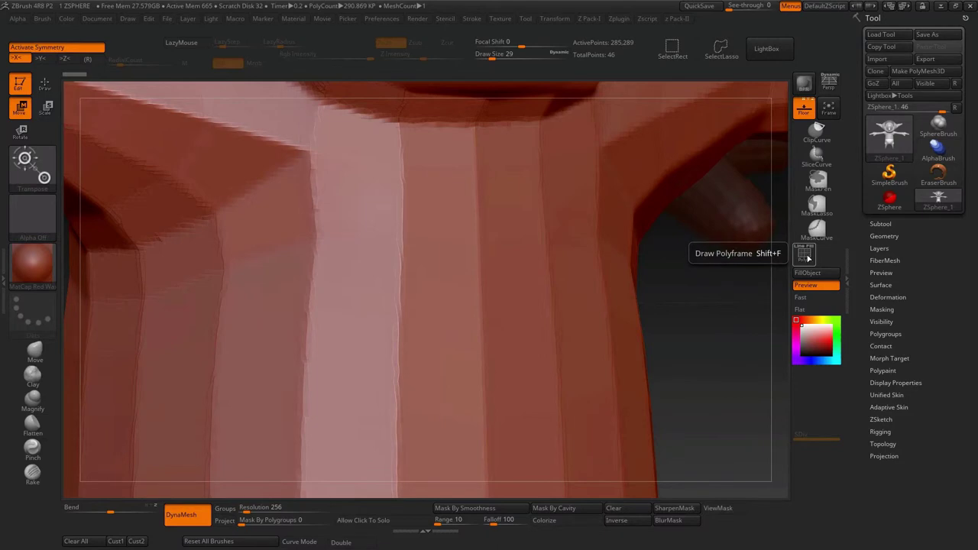
pyautogui.click(805, 260)
pyautogui.moveTo(455, 340)
pyautogui.keyDown('ctrl'); pyautogui.mouseDown(button='right')
pyautogui.moveTo(510, 334)
pyautogui.moveTo(733, 90)
pyautogui.moveTo(657, 235)
pyautogui.moveTo(391, 253)
pyautogui.moveTo(420, 246)
pyautogui.mouseUp(button='right'); pyautogui.keyUp('ctrl')
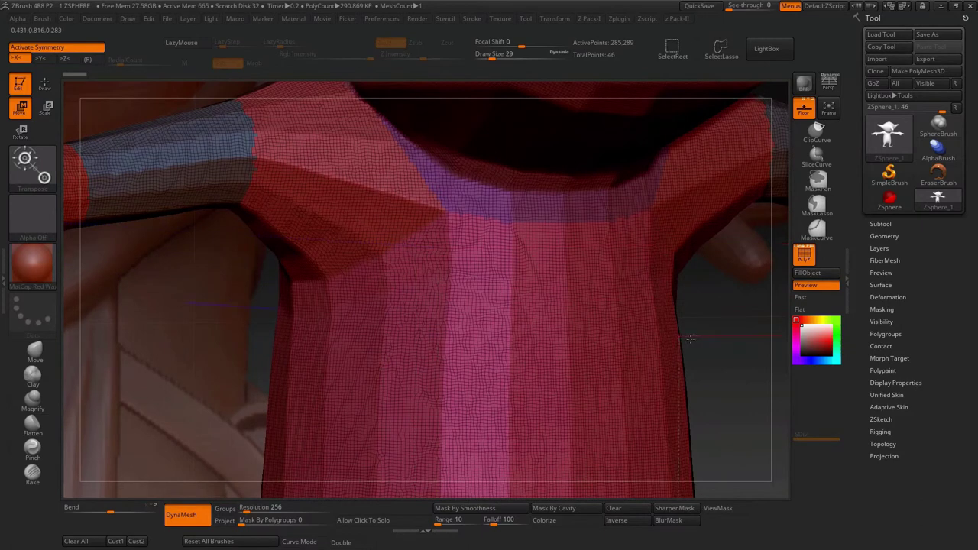
# - Toggle the skin preview with A to compare, then expand Tool > Adaptive Skin to see Density and DynaMesh Resolution
pyautogui.press('a')
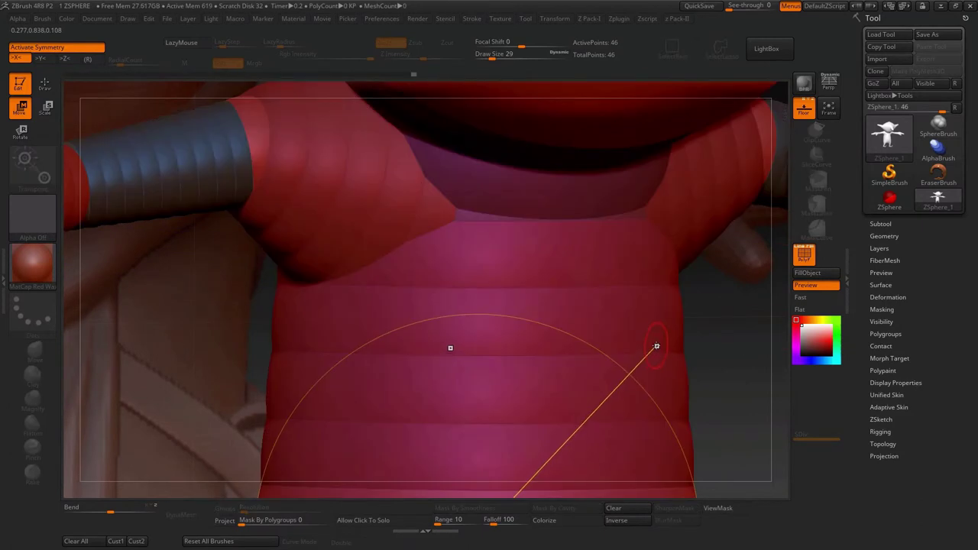
pyautogui.press('a')
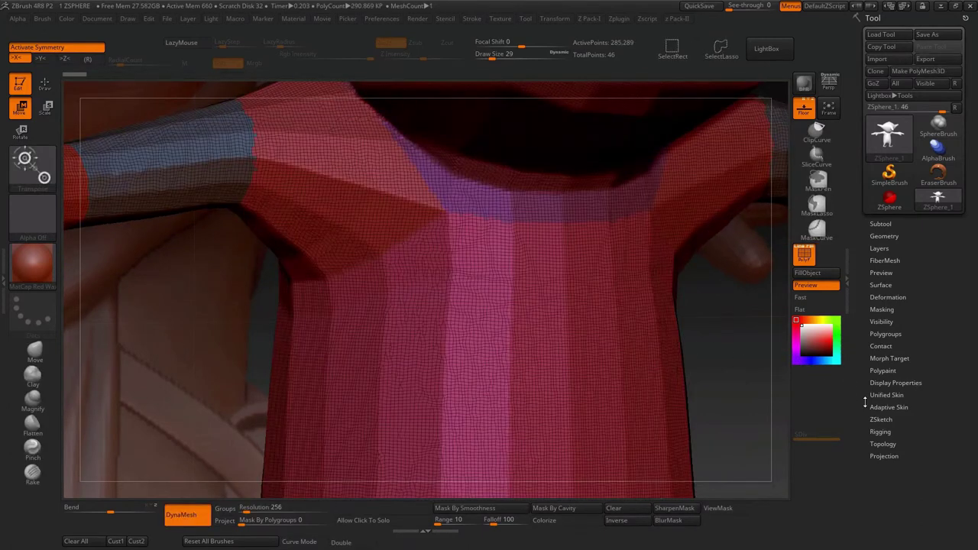
pyautogui.press('a')
pyautogui.press('a')
pyautogui.press('a')
pyautogui.press('a')
pyautogui.click(881, 407)
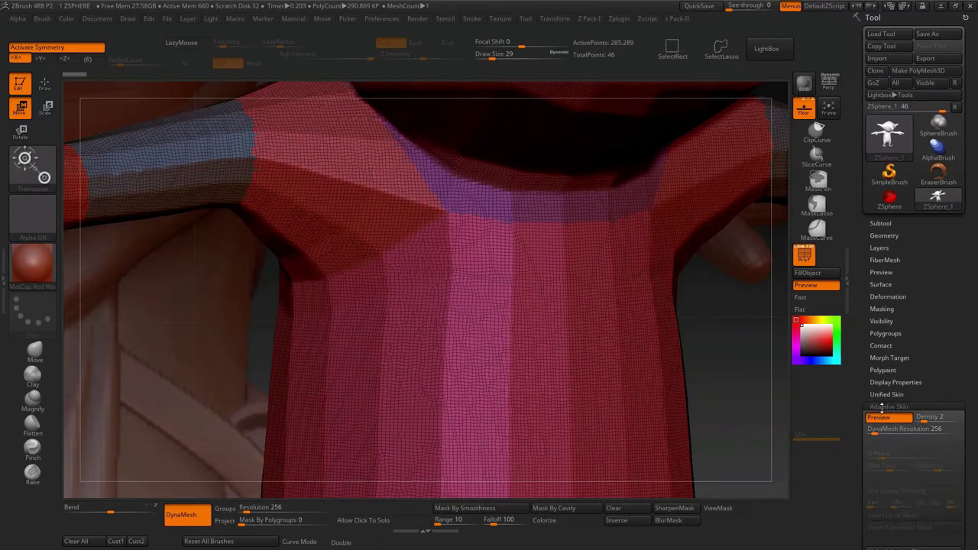
pyautogui.moveTo(954, 366)
pyautogui.mouseDown()
pyautogui.moveTo(919, 331)
pyautogui.moveTo(810, 419)
pyautogui.mouseUp()
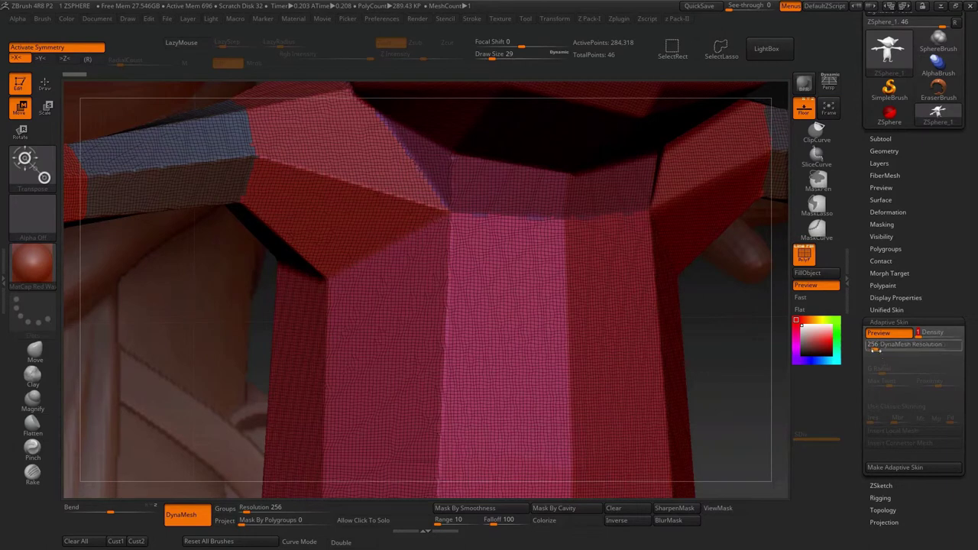
# - Lower Adaptive Skin DynaMesh Resolution to 0, check the figure from the side, and collapse Adaptive Skin
pyautogui.moveTo(875, 349); pyautogui.dragTo(715, 498)
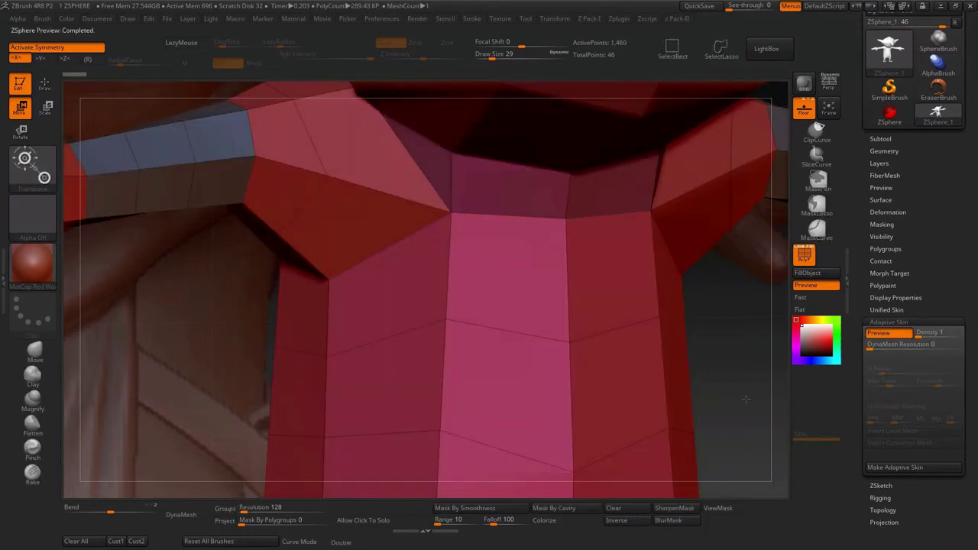
pyautogui.moveTo(735, 391); pyautogui.dragTo(621, 331, button='right')
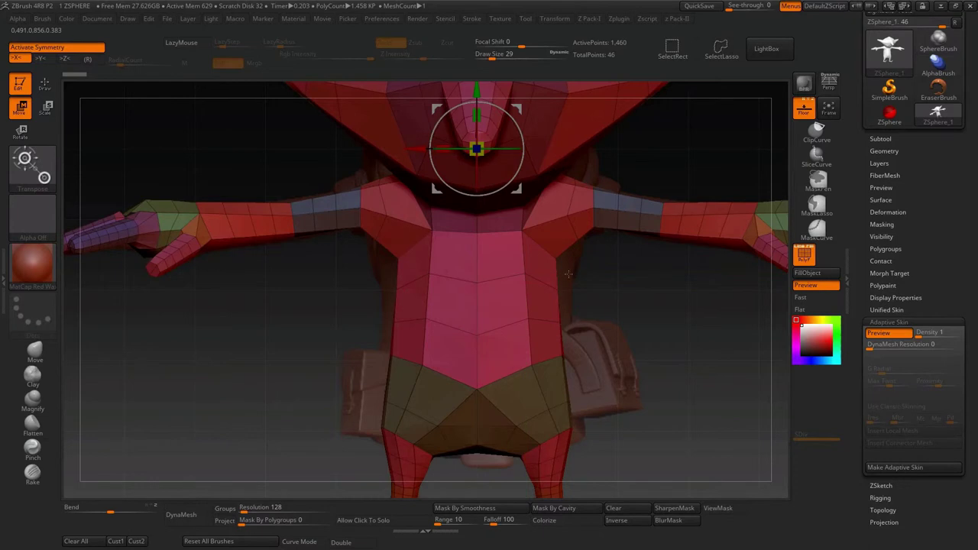
pyautogui.moveTo(568, 274); pyautogui.dragTo(596, 286, button='right')
pyautogui.keyDown('alt'); pyautogui.moveTo(643, 333); pyautogui.dragTo(634, 301, button='right'); pyautogui.keyUp('alt')
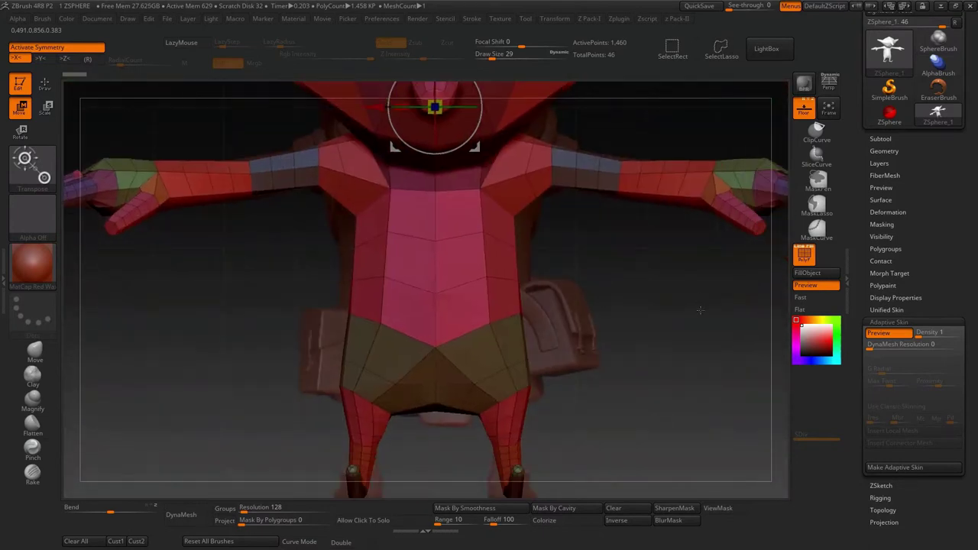
pyautogui.click(891, 322)
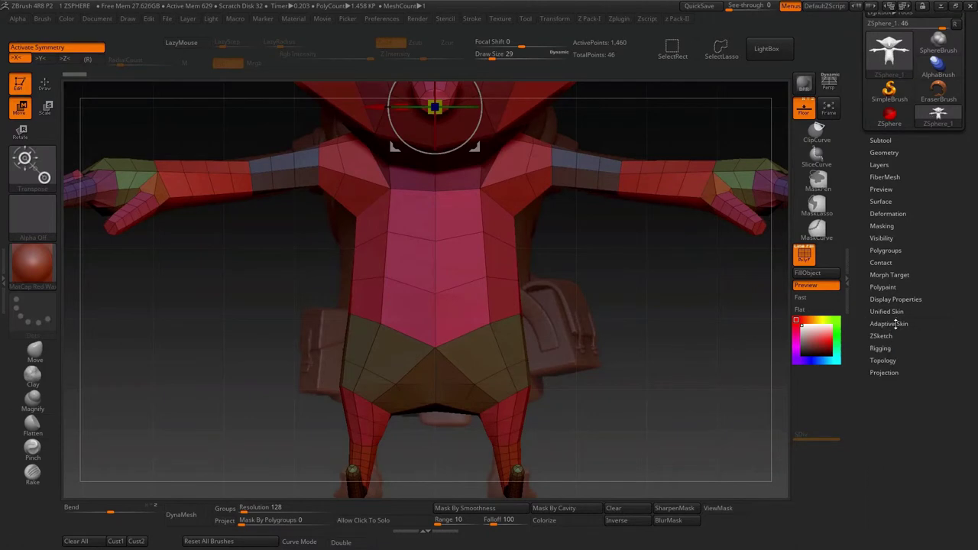
pyautogui.moveTo(944, 167); pyautogui.dragTo(951, 252)
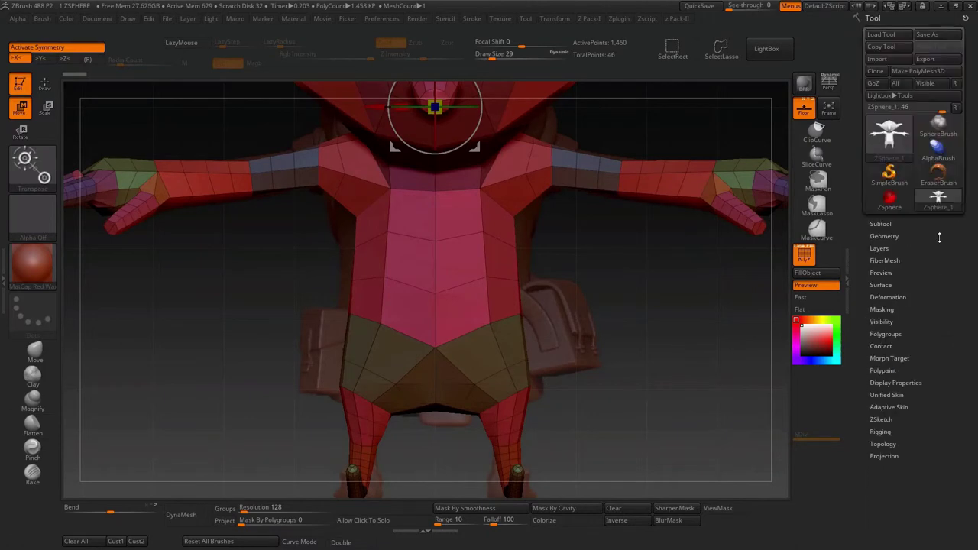
# - Convert the goblin into the PolyMesh3D tool PM3D_ZSphere_1 and turn off the PolyF wireframe
pyautogui.click(918, 71)
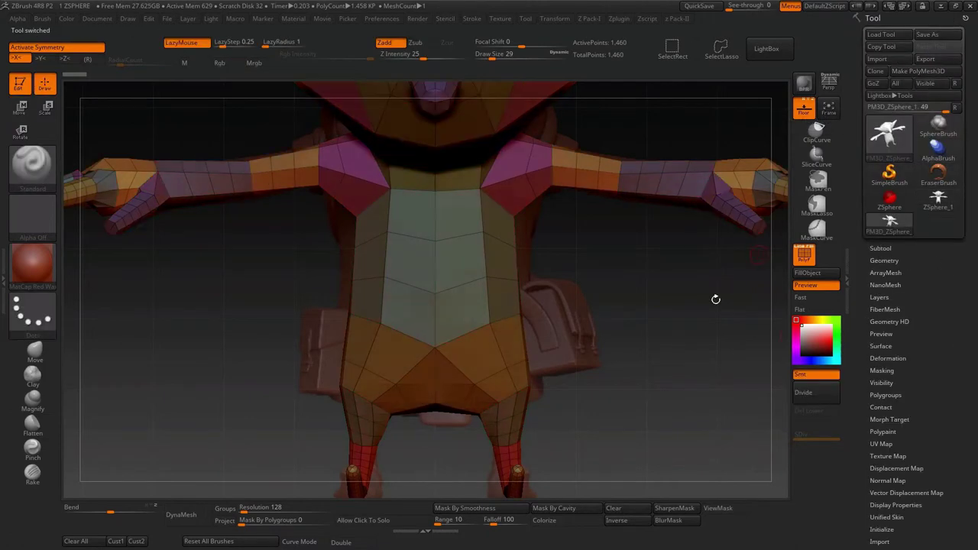
pyautogui.click(805, 269)
pyautogui.moveTo(621, 358)
pyautogui.mouseDown()
pyautogui.moveTo(538, 334)
pyautogui.moveTo(405, 236)
pyautogui.mouseUp()
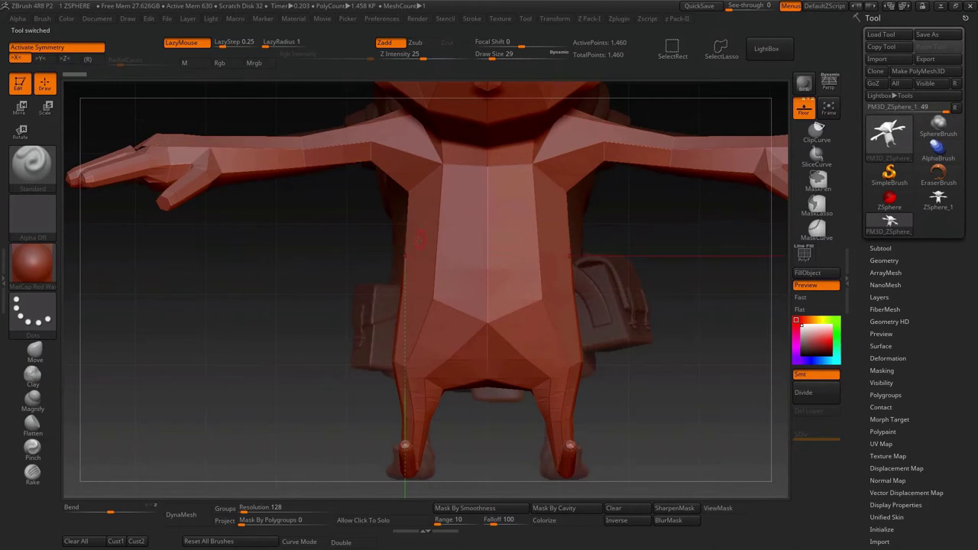
pyautogui.moveTo(446, 265); pyautogui.dragTo(535, 306)
# - Glance at Tool > Geometry, return to front view, and pick the Move brush
pyautogui.click(886, 263)
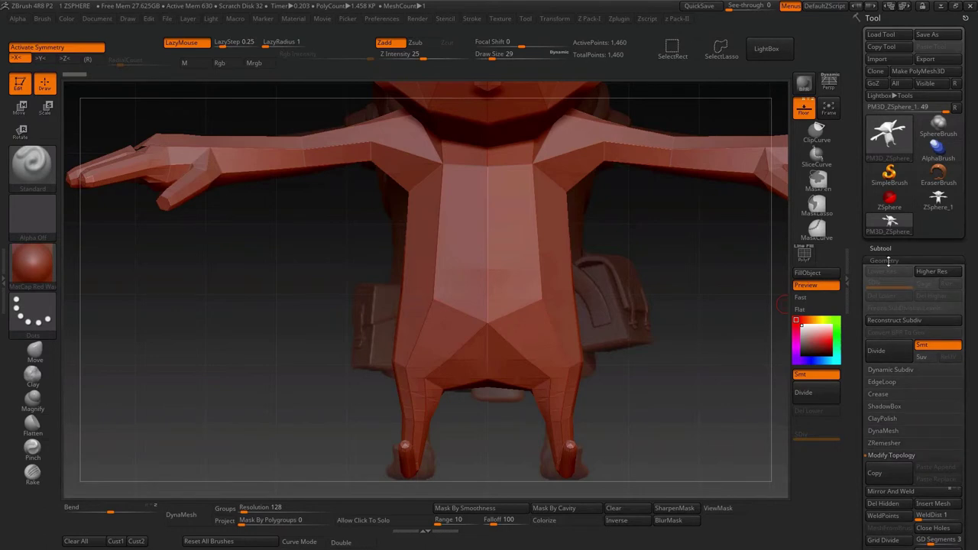
pyautogui.click(885, 261)
pyautogui.keyDown('shift'); pyautogui.moveTo(647, 312); pyautogui.dragTo(502, 297); pyautogui.keyUp('shift')
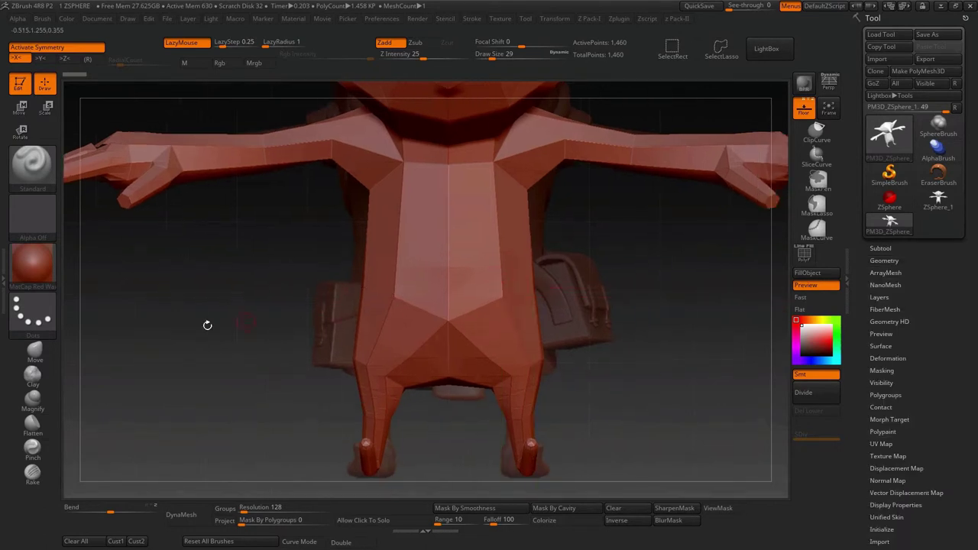
pyautogui.click(31, 353)
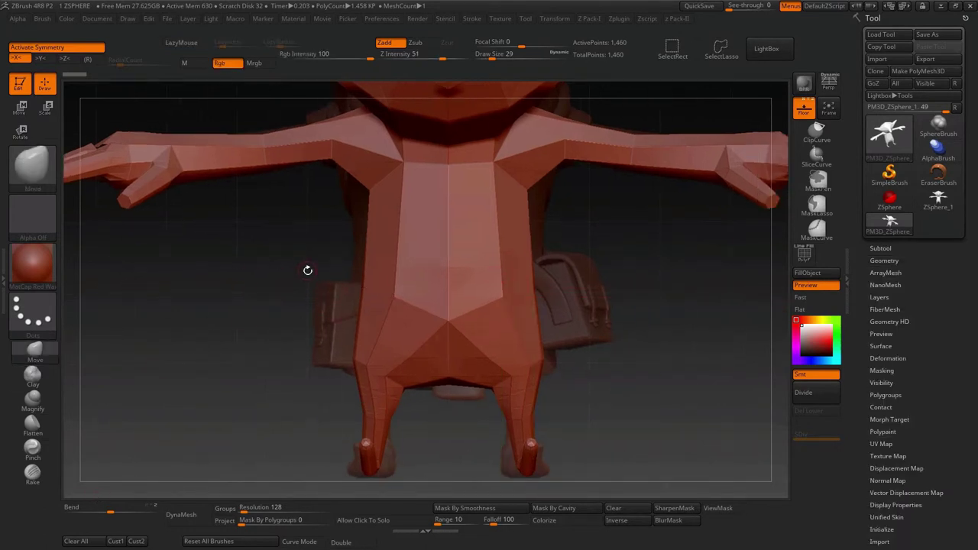
# - Raise Draw Size to 197, then orbit past the torso, arms and legs to a head close-up
pyautogui.press('s')
pyautogui.moveTo(306, 277); pyautogui.dragTo(333, 281)
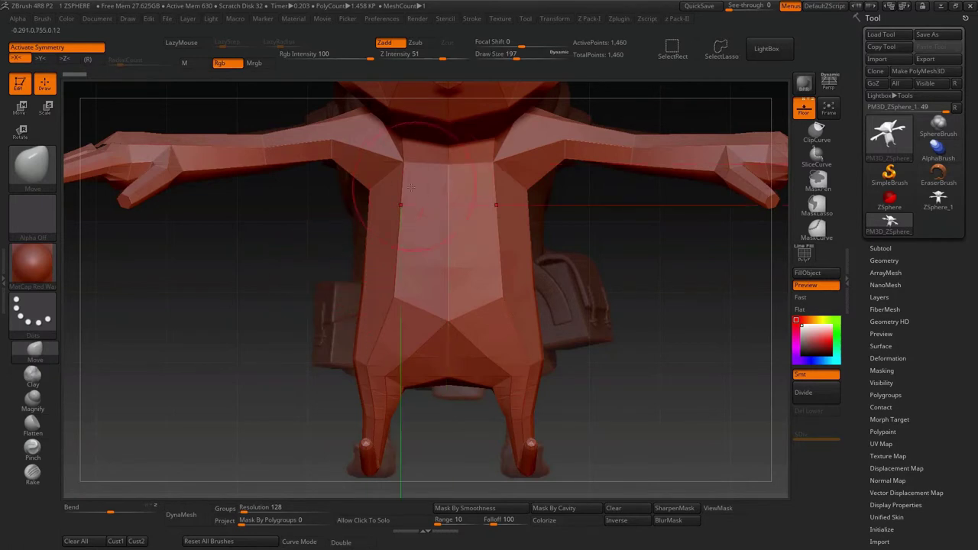
pyautogui.keyDown('ctrl'); pyautogui.moveTo(369, 186); pyautogui.dragTo(371, 282, button='right'); pyautogui.keyUp('ctrl')
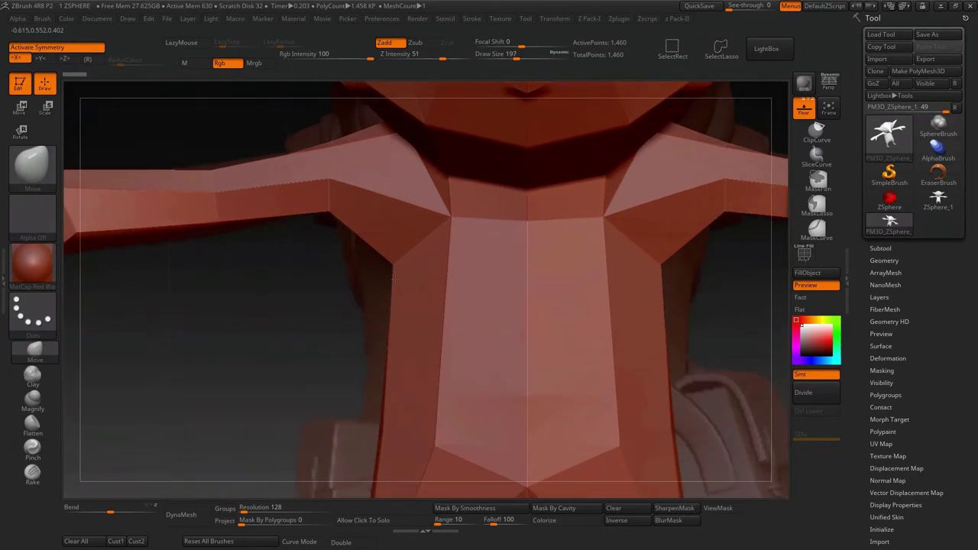
pyautogui.moveTo(371, 282); pyautogui.dragTo(406, 344, button='right')
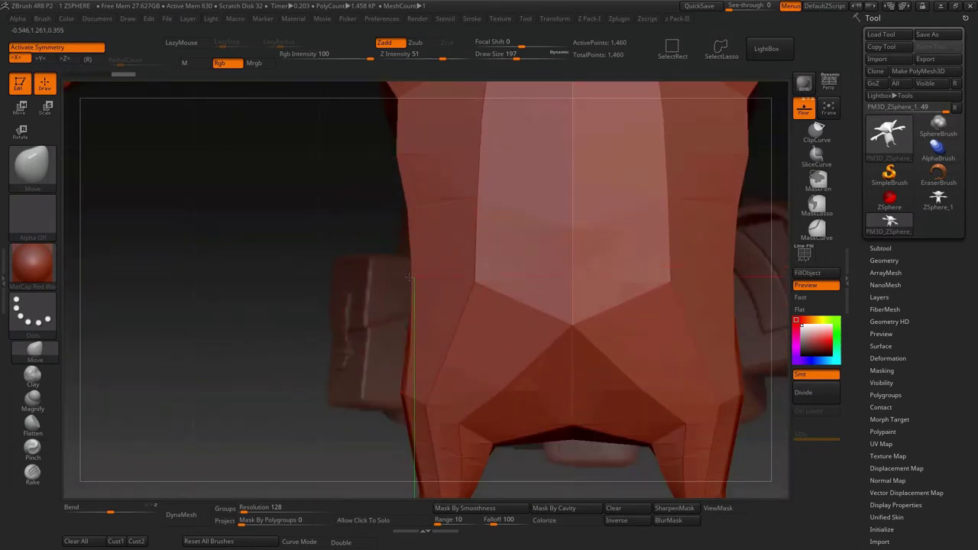
pyautogui.moveTo(405, 385); pyautogui.dragTo(393, 301, button='right')
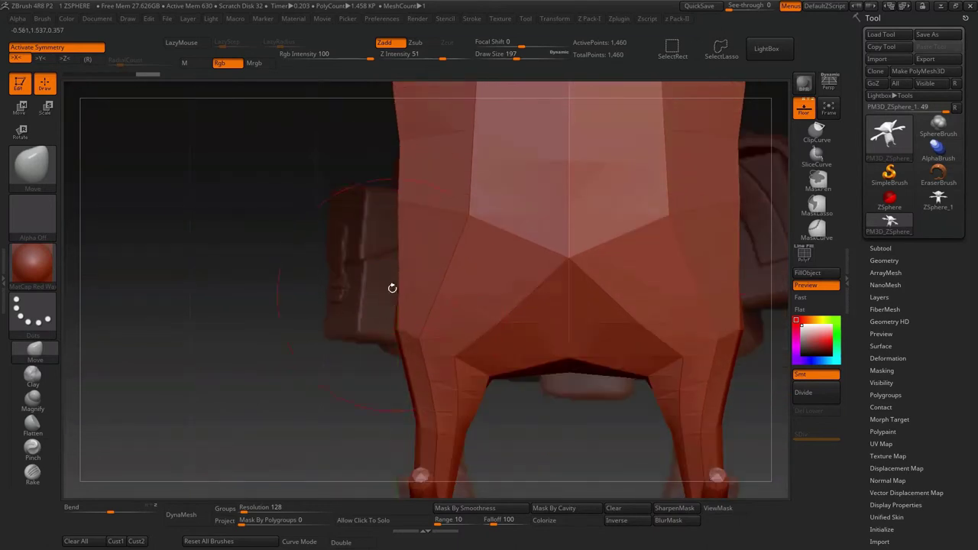
pyautogui.moveTo(404, 162)
pyautogui.mouseDown(button='right')
pyautogui.moveTo(467, 274)
pyautogui.moveTo(362, 306)
pyautogui.mouseUp(button='right')
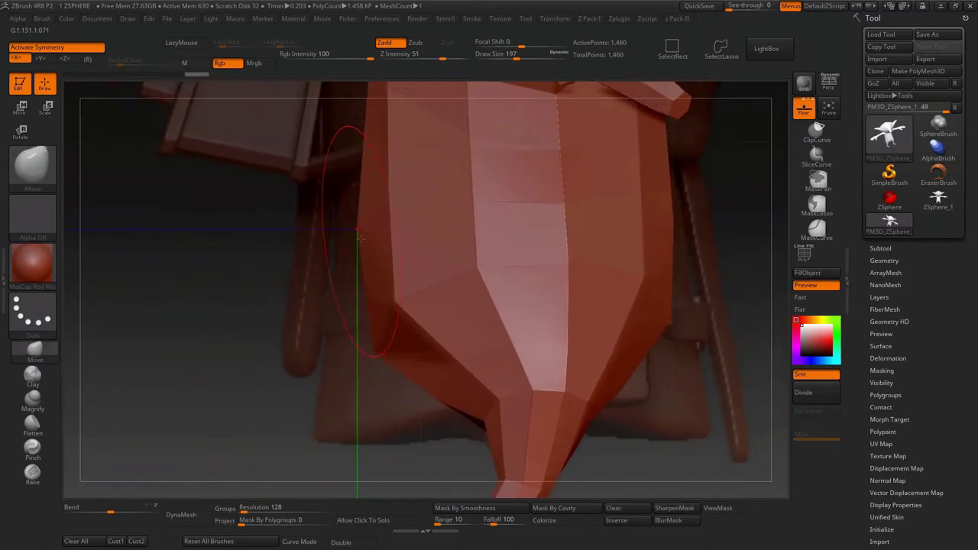
pyautogui.moveTo(356, 253); pyautogui.dragTo(399, 222, button='right')
pyautogui.moveTo(356, 168)
pyautogui.mouseDown(button='right')
pyautogui.moveTo(406, 212)
pyautogui.moveTo(389, 224)
pyautogui.moveTo(401, 245)
pyautogui.moveTo(444, 143)
pyautogui.moveTo(425, 132)
pyautogui.mouseUp(button='right')
pyautogui.moveTo(526, 209); pyautogui.dragTo(460, 292, button='right')
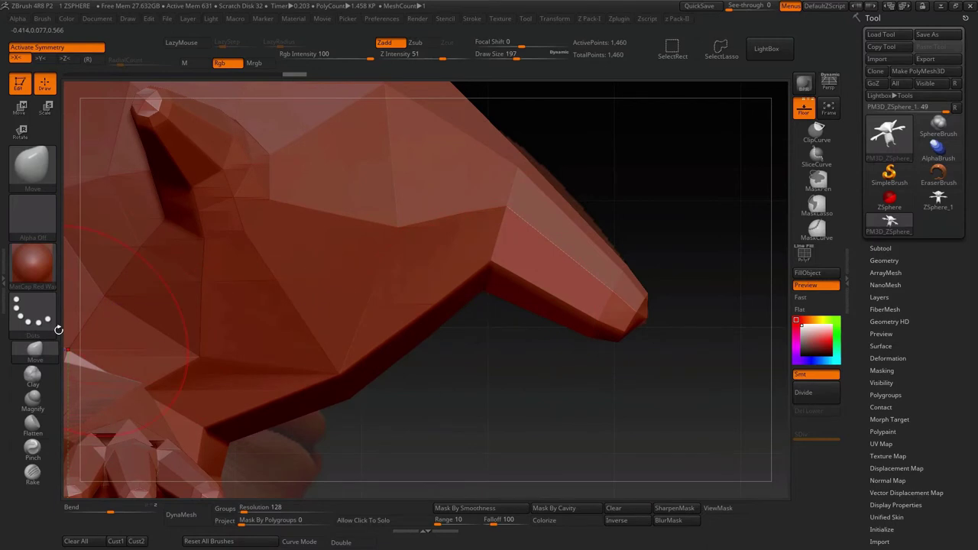
# - Dock the Draw palette in the left tray and set floor Fill Mode to 3
pyautogui.click(4, 286)
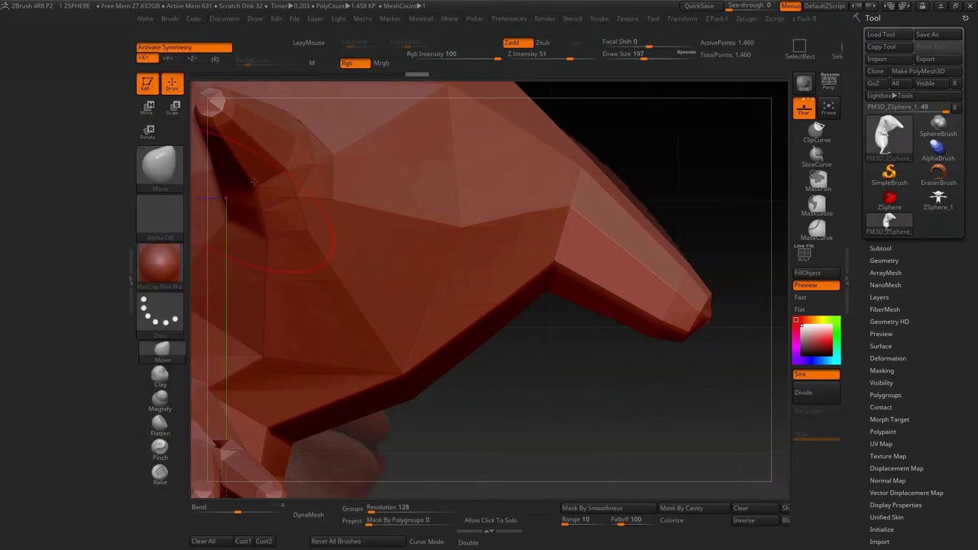
pyautogui.click(256, 19)
pyautogui.moveTo(253, 34); pyautogui.dragTo(109, 450)
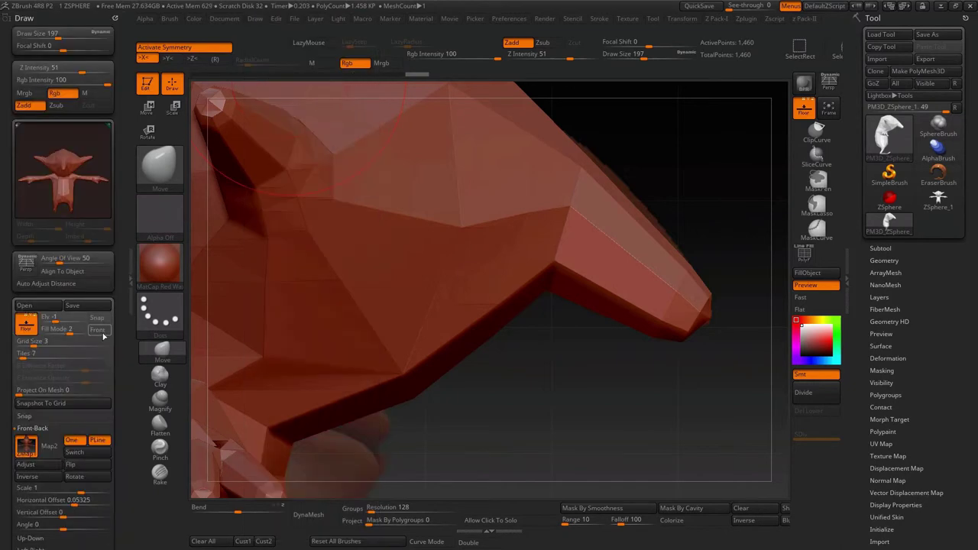
pyautogui.click(83, 334)
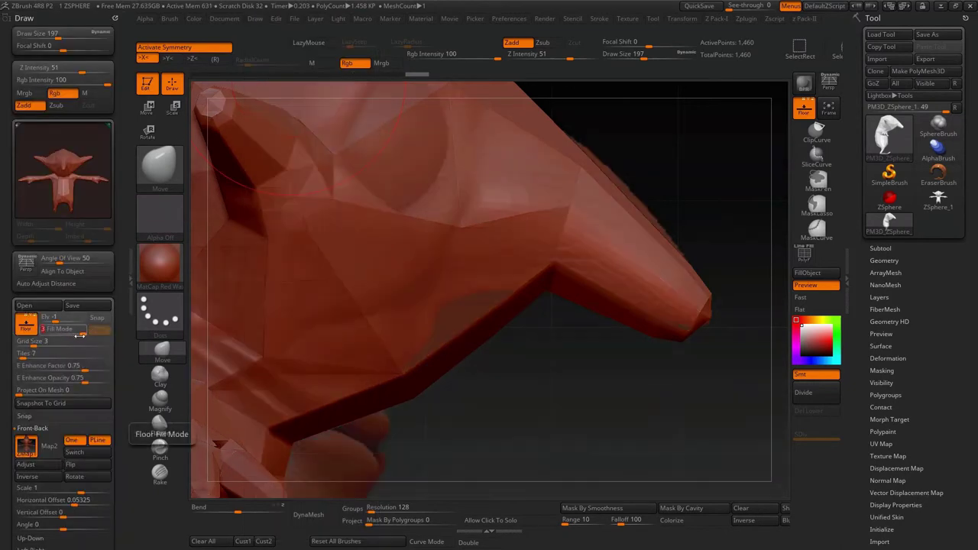
pyautogui.moveTo(538, 378)
pyautogui.mouseDown()
pyautogui.moveTo(533, 350)
pyautogui.moveTo(589, 262)
pyautogui.moveTo(624, 291)
pyautogui.mouseUp()
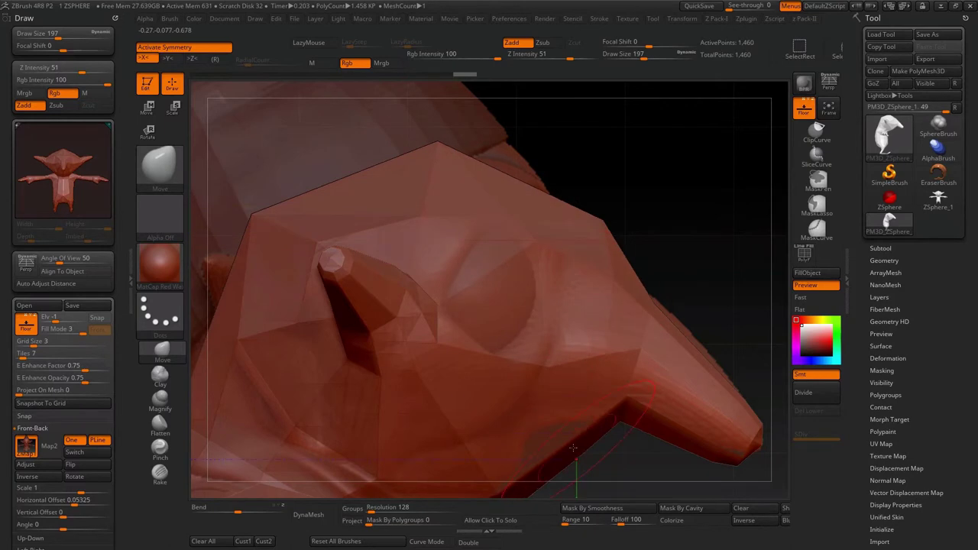
# - Shift-smooth the goblin's nose tip and pull its underside into a cleaner point with Move
pyautogui.moveTo(547, 365); pyautogui.dragTo(590, 317)
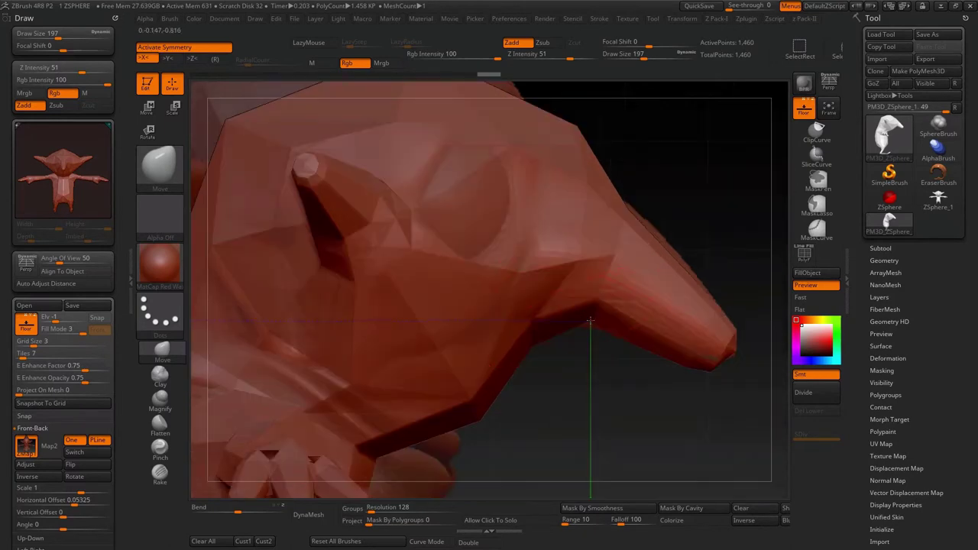
pyautogui.press('shift')
pyautogui.keyDown('shift'); pyautogui.moveTo(710, 355); pyautogui.dragTo(706, 354); pyautogui.keyUp('shift')
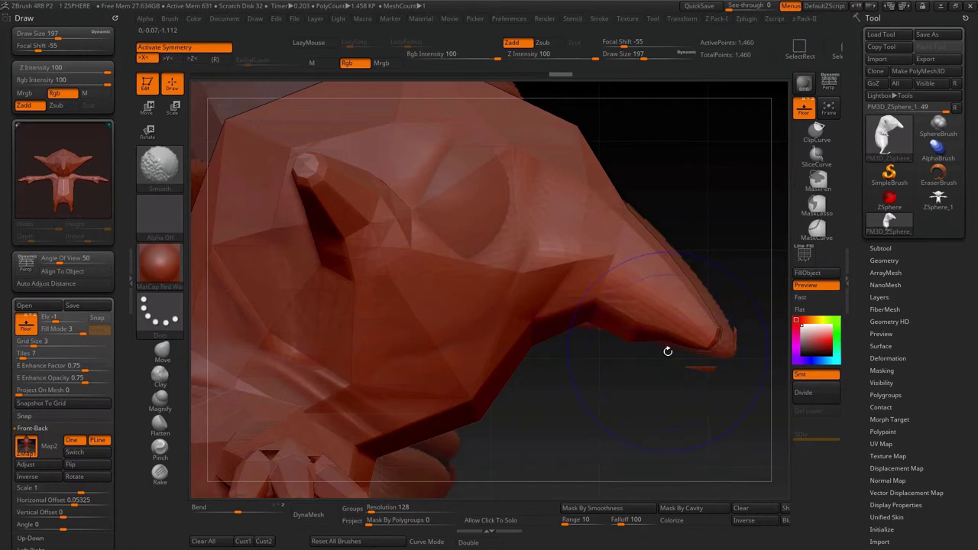
pyautogui.press('shift')
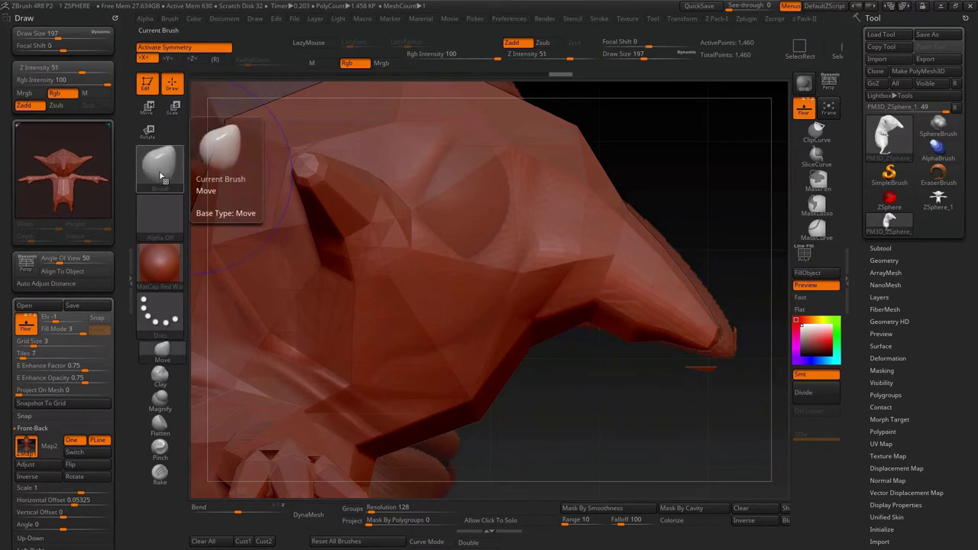
pyautogui.press('shift')
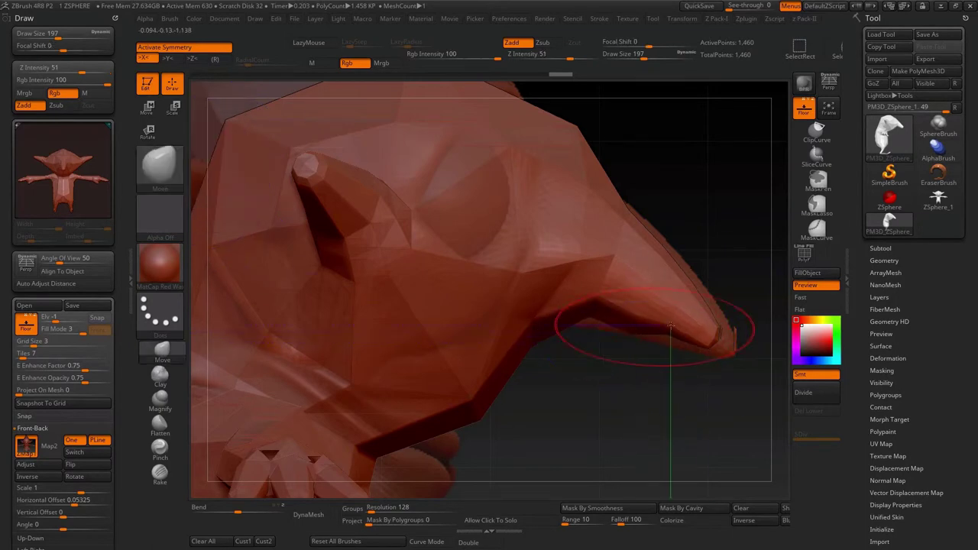
pyautogui.press('shift')
pyautogui.moveTo(681, 349)
pyautogui.mouseDown()
pyautogui.moveTo(282, 480)
pyautogui.moveTo(688, 344)
pyautogui.mouseUp()
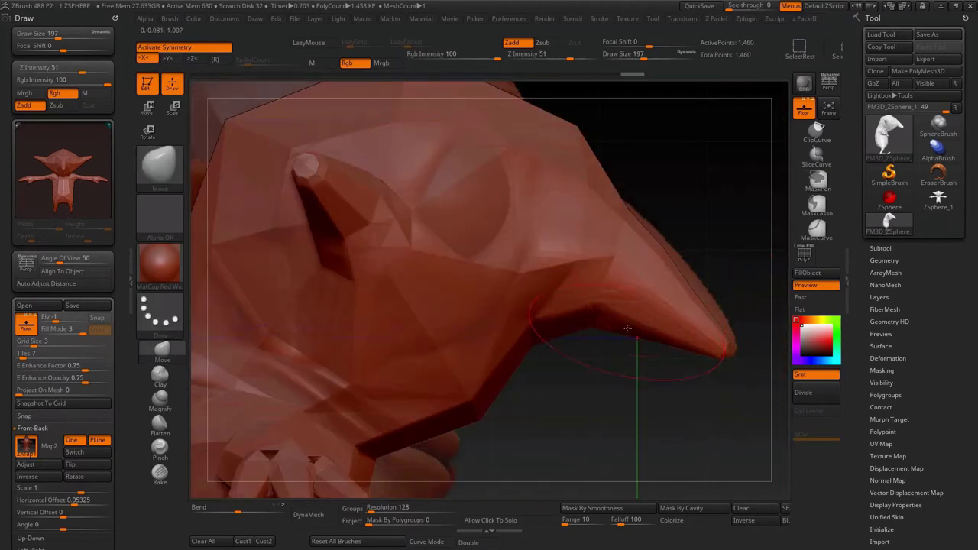
pyautogui.moveTo(680, 258); pyautogui.dragTo(328, 230)
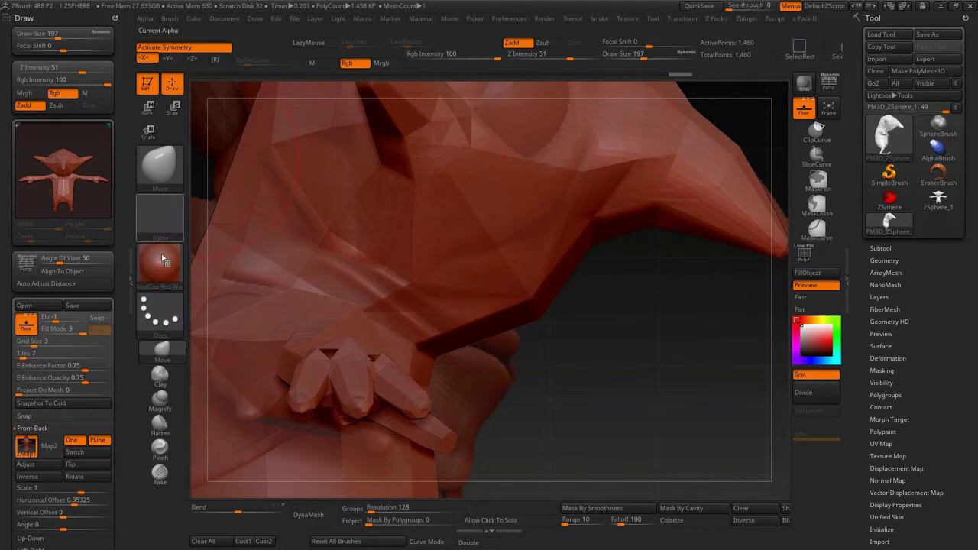
pyautogui.moveTo(624, 357)
pyautogui.mouseDown()
pyautogui.moveTo(558, 298)
pyautogui.moveTo(646, 314)
pyautogui.moveTo(663, 349)
pyautogui.moveTo(396, 333)
pyautogui.moveTo(390, 345)
pyautogui.moveTo(496, 339)
pyautogui.moveTo(474, 341)
pyautogui.mouseUp()
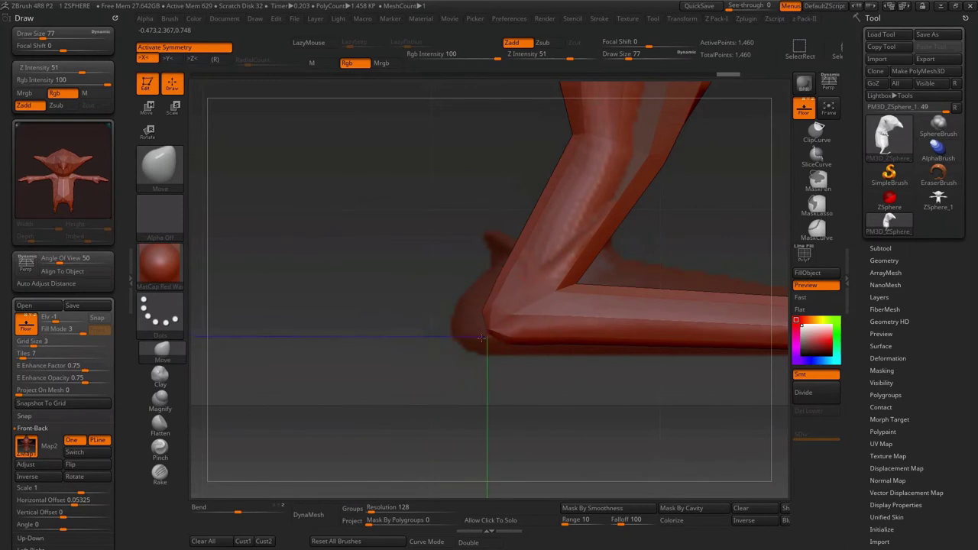
# - Set Draw Size to 94, smooth the foot, and pull the back of the heel outward
pyautogui.press('s')
pyautogui.moveTo(570, 268)
pyautogui.mouseDown()
pyautogui.moveTo(581, 279)
pyautogui.moveTo(641, 255)
pyautogui.moveTo(578, 317)
pyautogui.moveTo(585, 353)
pyautogui.mouseUp()
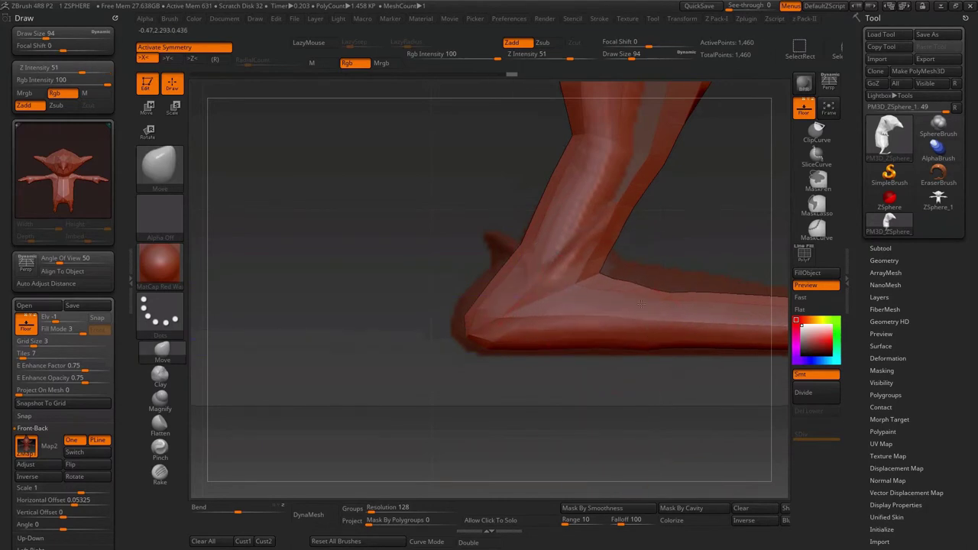
pyautogui.keyDown('alt'); pyautogui.moveTo(641, 303); pyautogui.dragTo(545, 338, button='right'); pyautogui.keyUp('alt')
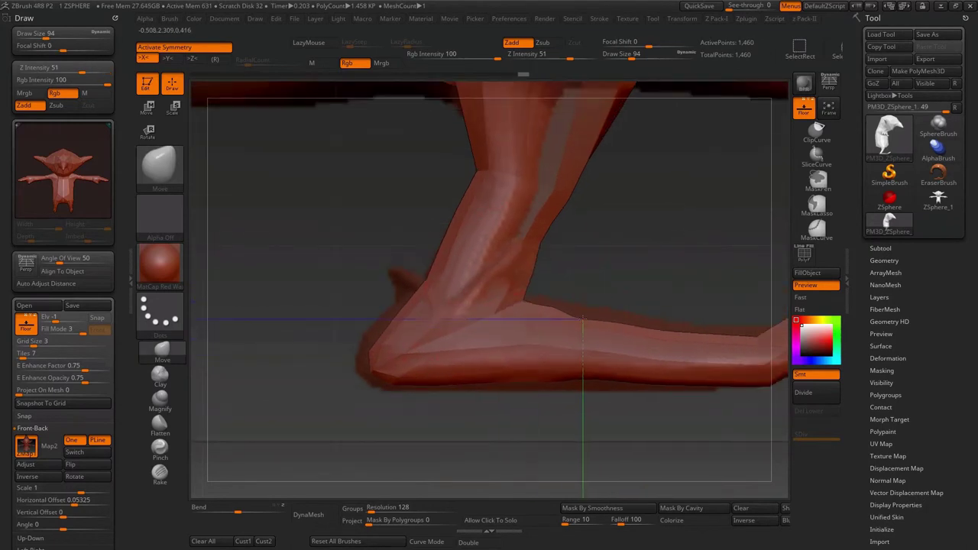
pyautogui.press('shift')
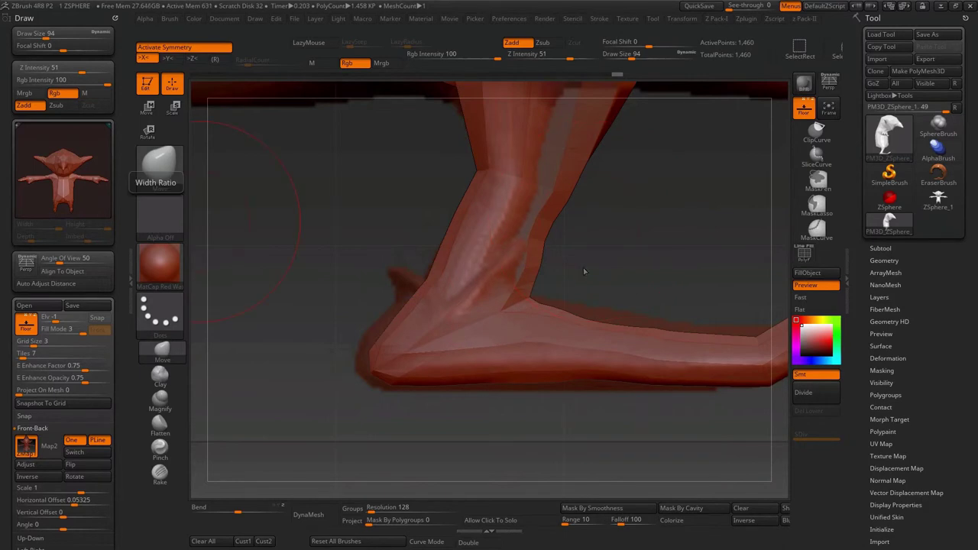
pyautogui.moveTo(594, 302)
pyautogui.mouseDown()
pyautogui.moveTo(629, 325)
pyautogui.moveTo(607, 352)
pyautogui.mouseUp()
pyautogui.moveTo(616, 348); pyautogui.dragTo(632, 334)
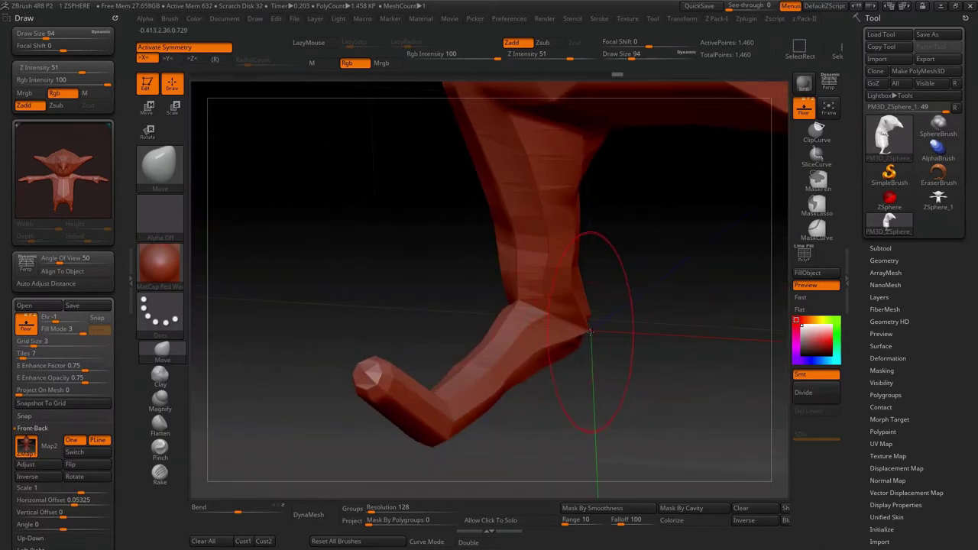
pyautogui.moveTo(596, 332); pyautogui.dragTo(630, 340)
pyautogui.moveTo(620, 385)
pyautogui.mouseDown()
pyautogui.moveTo(631, 367)
pyautogui.moveTo(588, 399)
pyautogui.moveTo(535, 360)
pyautogui.moveTo(567, 376)
pyautogui.mouseUp()
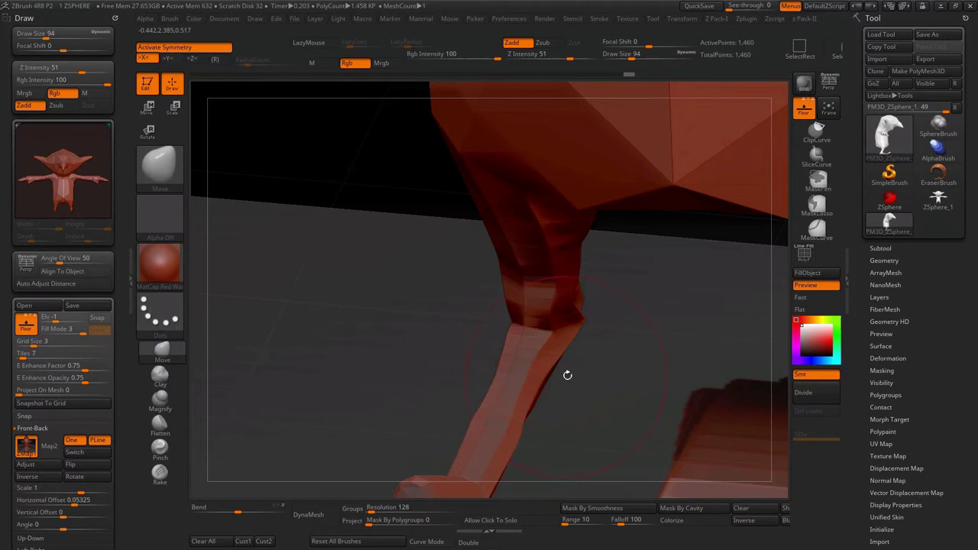
# - Pick the Inflat brush with B, I and inflate the goblin's lower leg
pyautogui.press('b')
pyautogui.press('i')
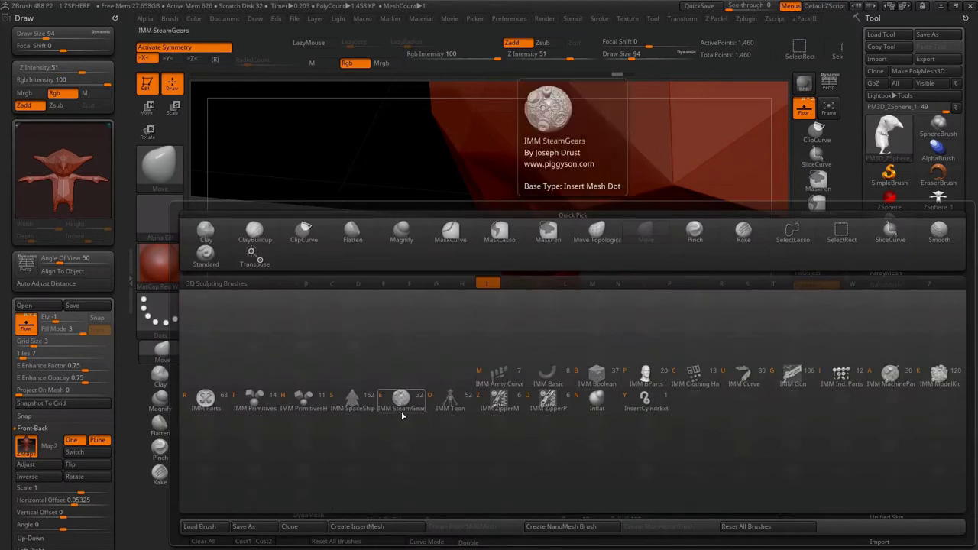
pyautogui.press('b')
pyautogui.press('b')
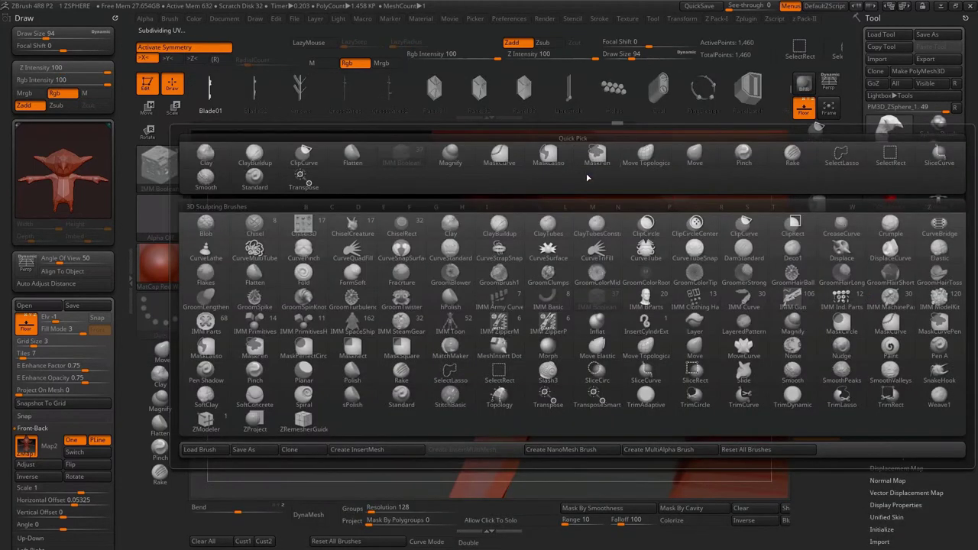
pyautogui.press('i')
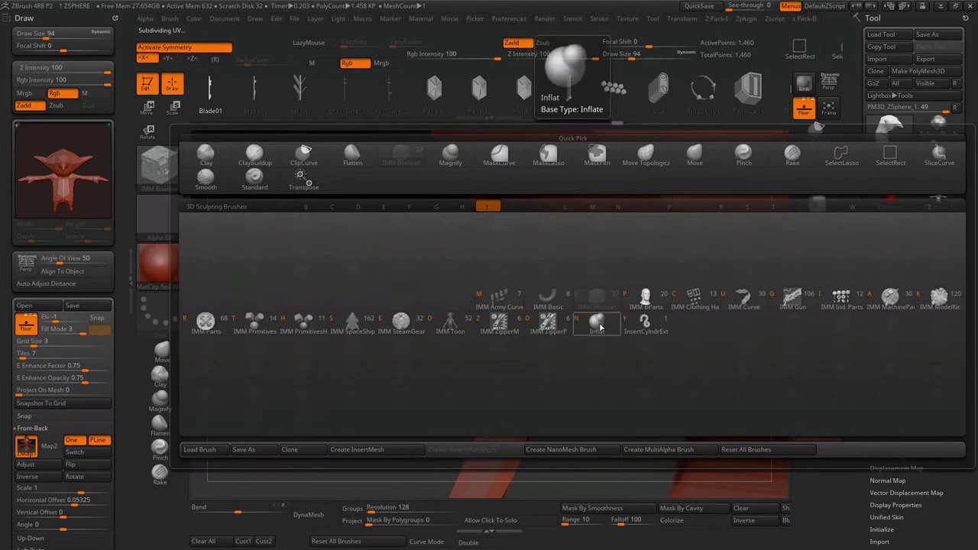
pyautogui.click(599, 325)
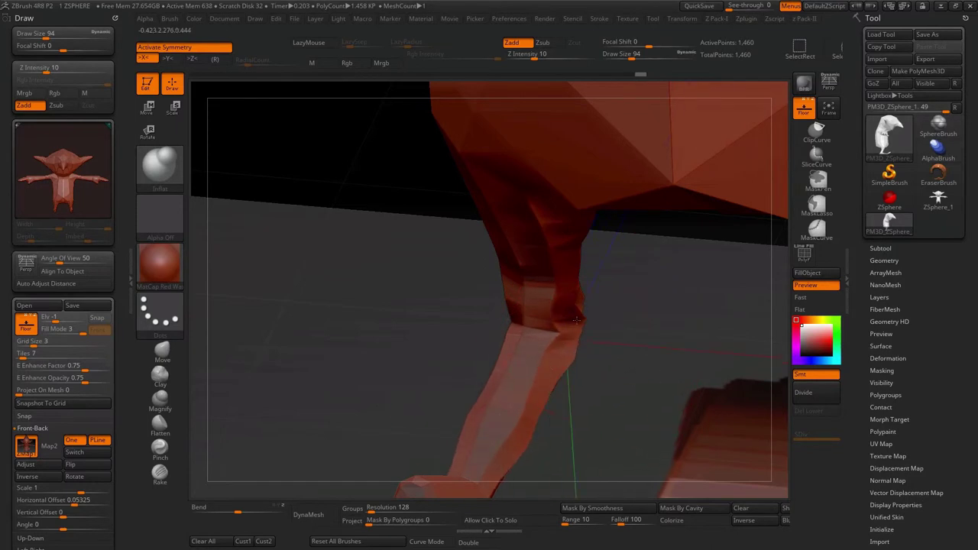
pyautogui.moveTo(639, 321); pyautogui.dragTo(548, 315)
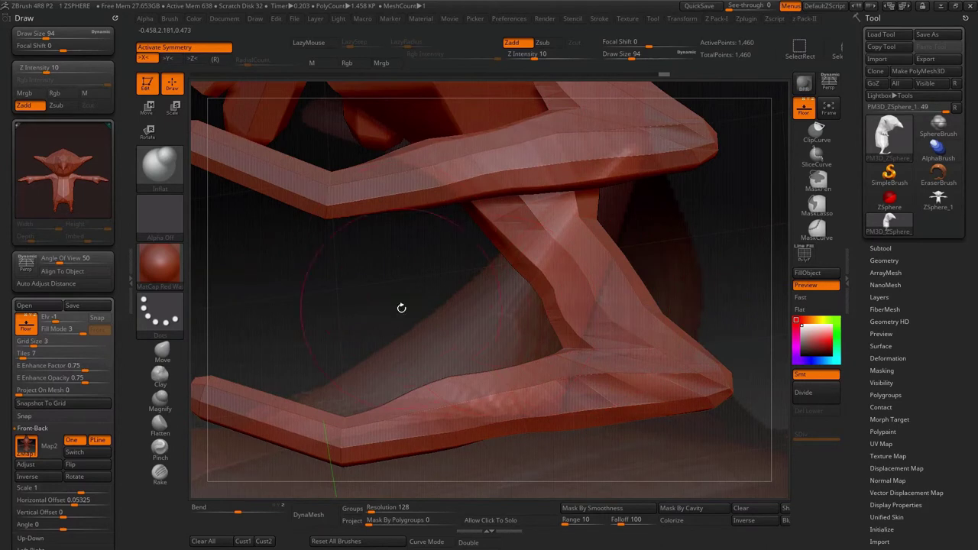
pyautogui.moveTo(401, 308); pyautogui.dragTo(587, 330)
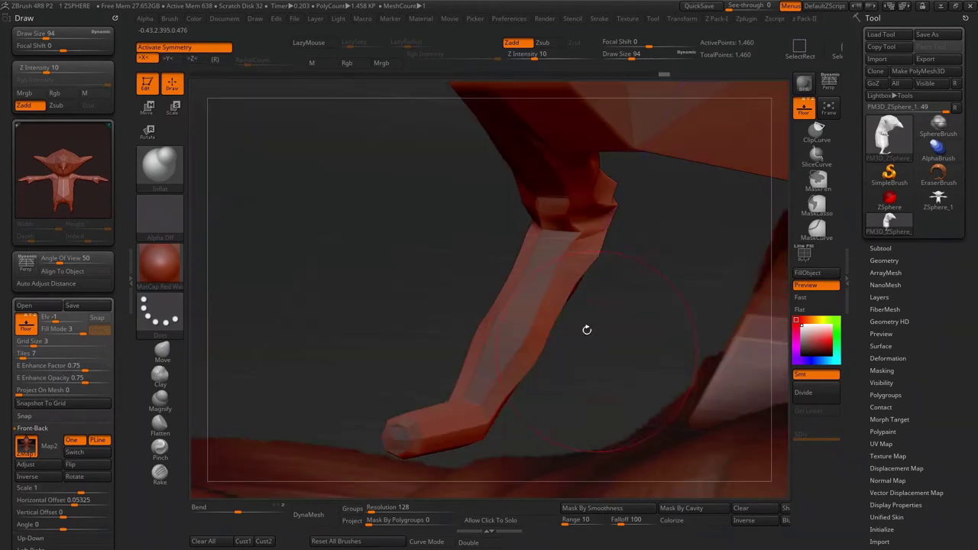
pyautogui.moveTo(612, 217)
pyautogui.mouseDown()
pyautogui.moveTo(467, 434)
pyautogui.moveTo(224, 328)
pyautogui.mouseUp()
# - Switch back to the Move brush (B, M, V) and smooth the side of the foot
pyautogui.press('b')
pyautogui.press('m')
pyautogui.press('v')
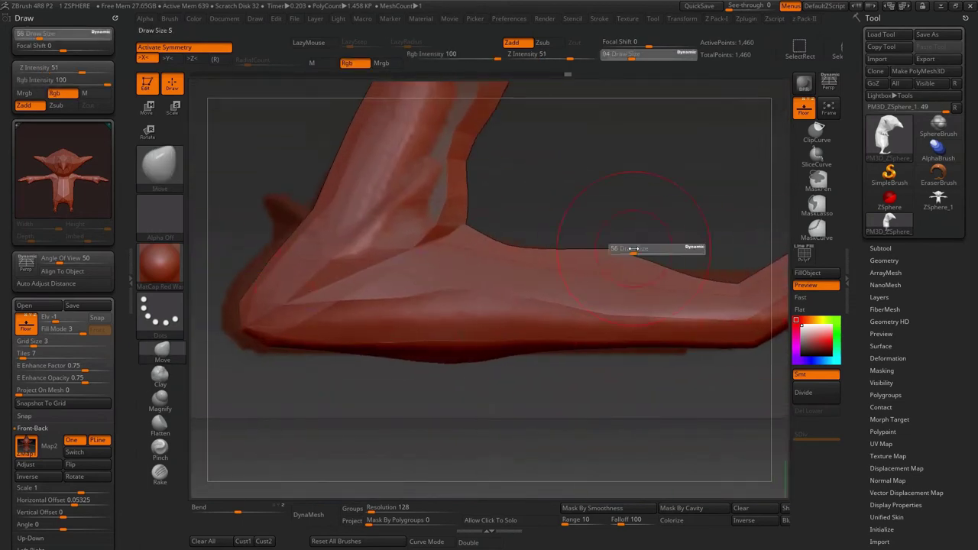
pyautogui.moveTo(723, 181)
pyautogui.keyDown('shift'); pyautogui.mouseDown()
pyautogui.moveTo(662, 239)
pyautogui.moveTo(551, 214)
pyautogui.moveTo(463, 221)
pyautogui.moveTo(716, 357)
pyautogui.mouseUp(); pyautogui.keyUp('shift')
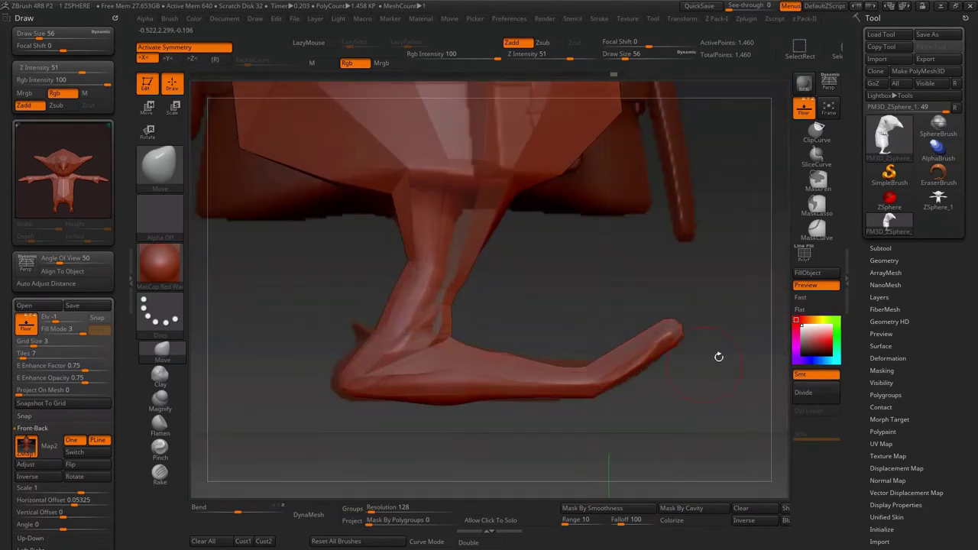
pyautogui.moveTo(561, 353)
pyautogui.mouseDown()
pyautogui.moveTo(661, 366)
pyautogui.moveTo(229, 367)
pyautogui.mouseUp()
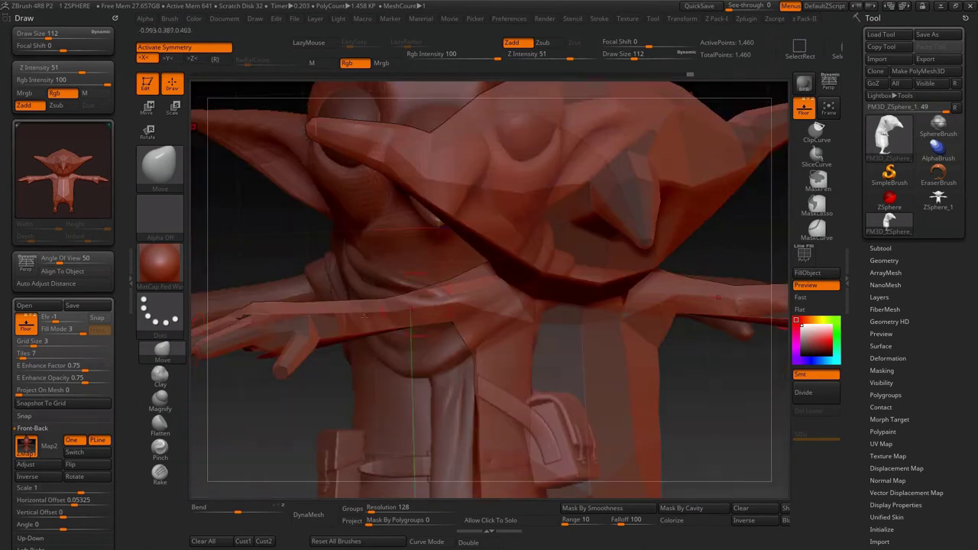
# - Hide the front of the head with a SelectRect drag and view the model from below
pyautogui.click(71, 331)
pyautogui.moveTo(489, 306)
pyautogui.mouseDown()
pyautogui.moveTo(564, 135)
pyautogui.moveTo(439, 161)
pyautogui.moveTo(548, 150)
pyautogui.moveTo(324, 137)
pyautogui.moveTo(464, 170)
pyautogui.moveTo(677, 176)
pyautogui.moveTo(757, 245)
pyautogui.moveTo(763, 267)
pyautogui.moveTo(543, 193)
pyautogui.mouseUp()
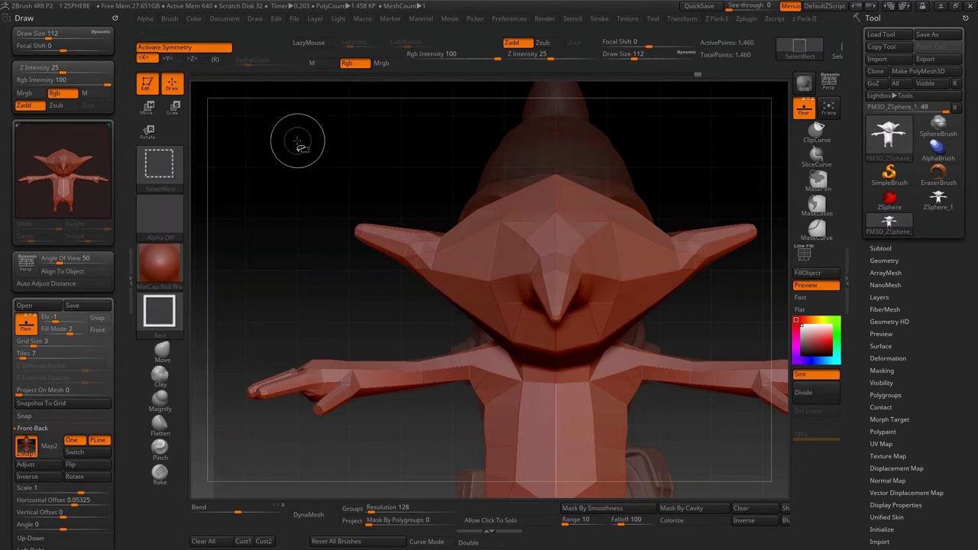
pyautogui.keyDown('ctrl'); pyautogui.keyDown('shift'); pyautogui.moveTo(298, 137); pyautogui.dragTo(763, 237); pyautogui.keyUp('shift'); pyautogui.keyUp('ctrl')
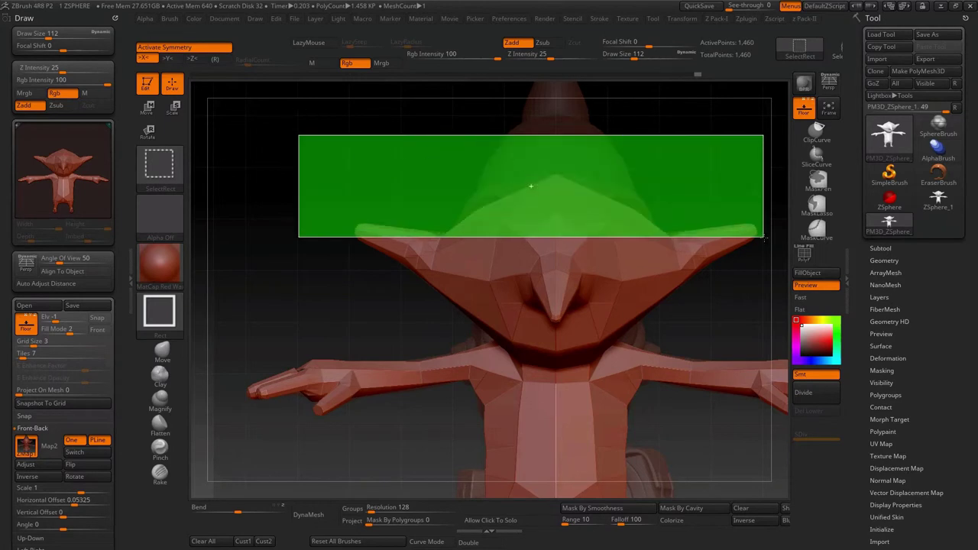
pyautogui.keyDown('ctrl'); pyautogui.keyDown('alt'); pyautogui.keyDown('shift'); pyautogui.moveTo(763, 237); pyautogui.dragTo(769, 329); pyautogui.keyUp('shift'); pyautogui.keyUp('alt'); pyautogui.keyUp('ctrl')
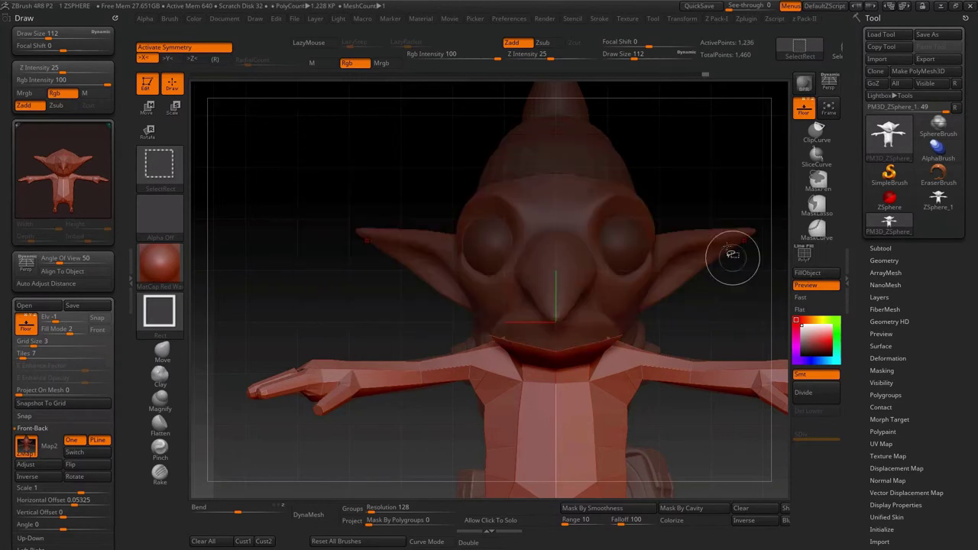
pyautogui.moveTo(746, 288); pyautogui.dragTo(257, 275)
pyautogui.moveTo(392, 240)
pyautogui.mouseDown()
pyautogui.moveTo(510, 382)
pyautogui.moveTo(581, 241)
pyautogui.mouseUp()
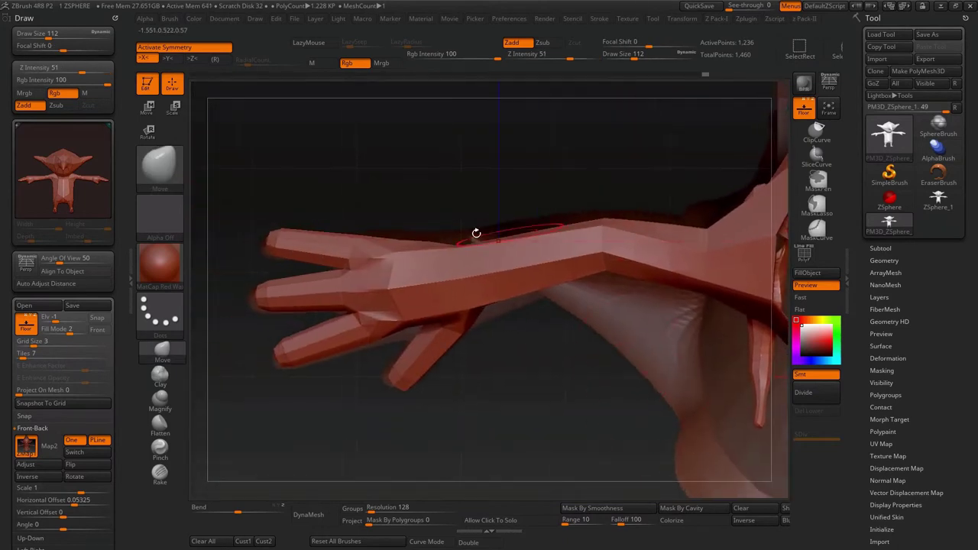
# - Select the Inflat brush and inflate the hand and fingers at draw size 132
pyautogui.moveTo(69, 330); pyautogui.dragTo(95, 331)
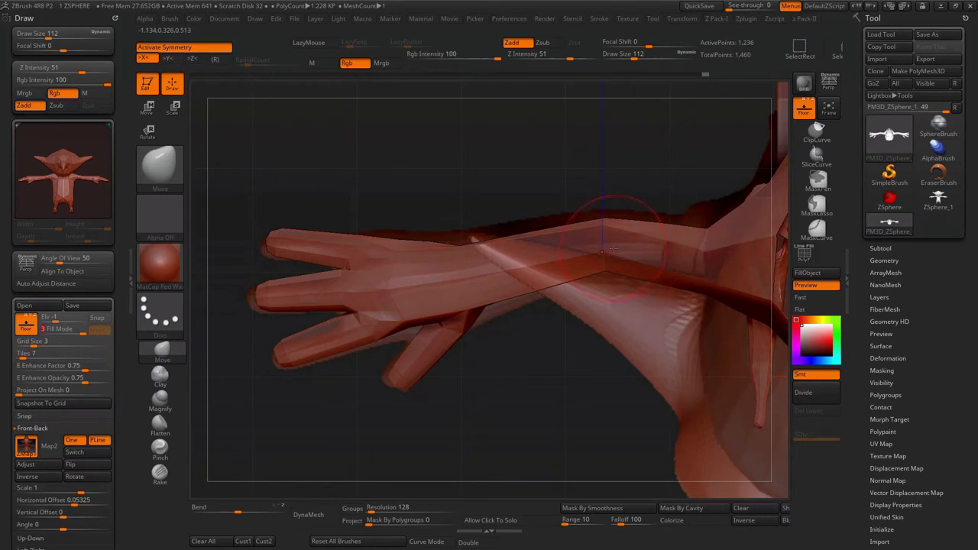
pyautogui.press('b')
pyautogui.press('i')
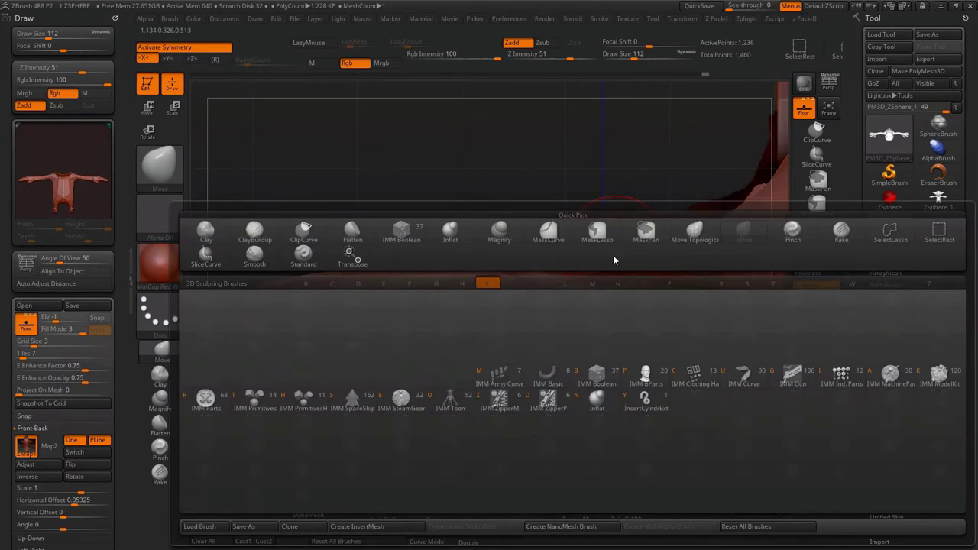
pyautogui.press('n')
pyautogui.press(']')
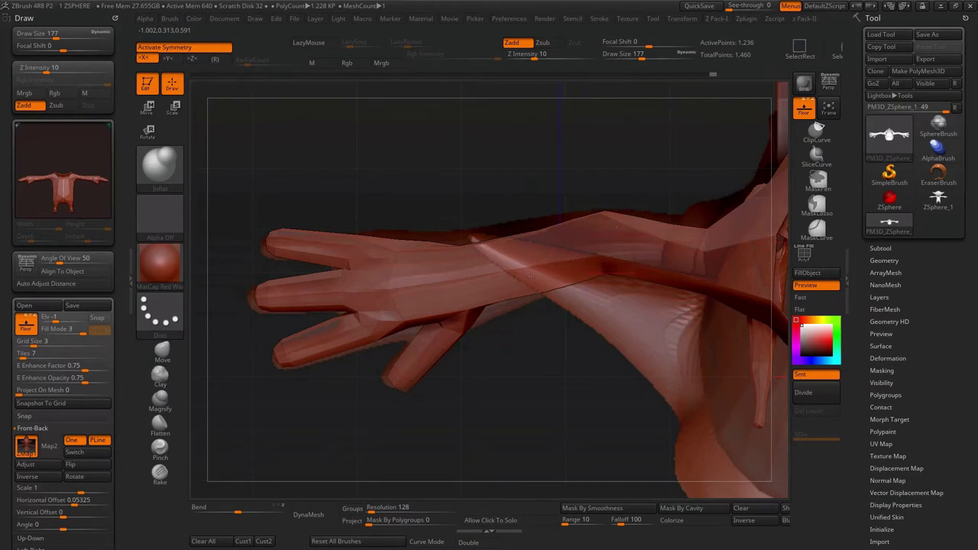
pyautogui.moveTo(697, 214)
pyautogui.mouseDown()
pyautogui.moveTo(525, 243)
pyautogui.moveTo(489, 277)
pyautogui.mouseUp()
pyautogui.press('[')
pyautogui.moveTo(636, 262); pyautogui.dragTo(500, 176)
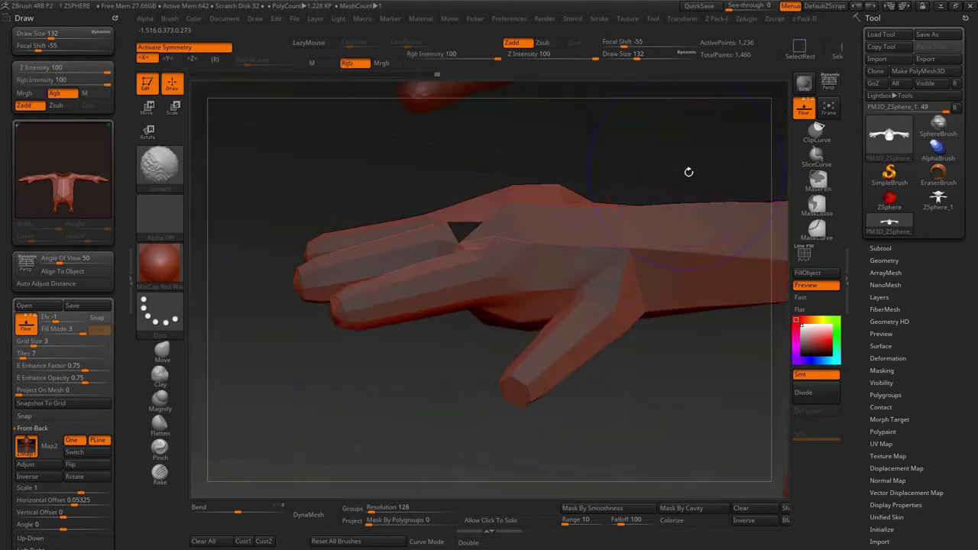
pyautogui.moveTo(253, 428); pyautogui.dragTo(386, 294)
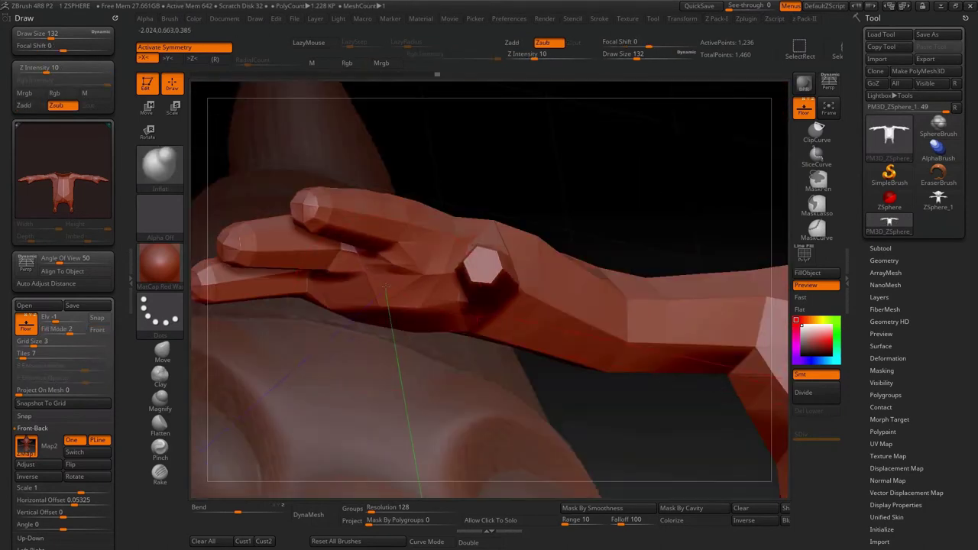
# - Switch back to Move, unhide the head, and frame the whole goblin with F
pyautogui.press('b')
pyautogui.press('m')
pyautogui.press('v')
pyautogui.moveTo(199, 375)
pyautogui.mouseDown()
pyautogui.moveTo(316, 327)
pyautogui.moveTo(476, 375)
pyautogui.moveTo(339, 375)
pyautogui.mouseUp()
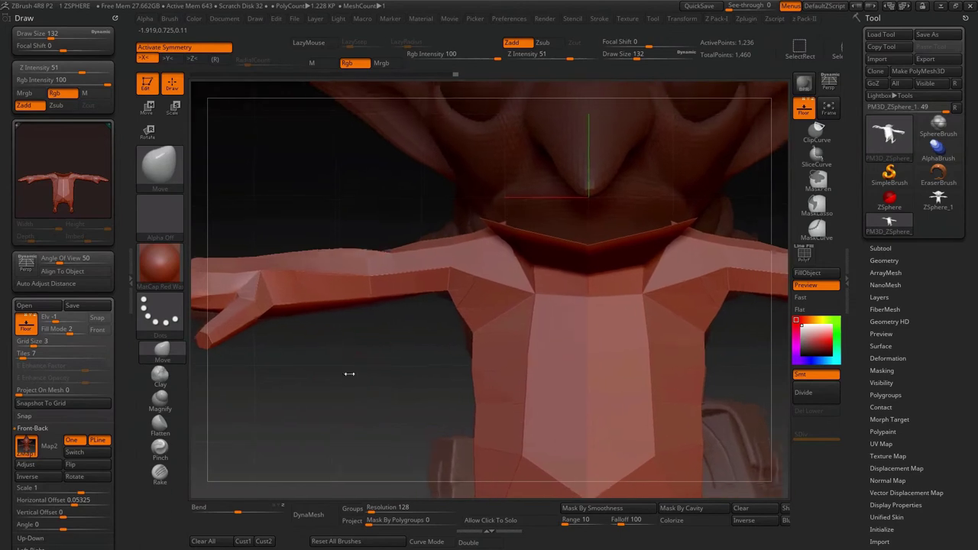
pyautogui.hotkey('ctrl', 'shift')
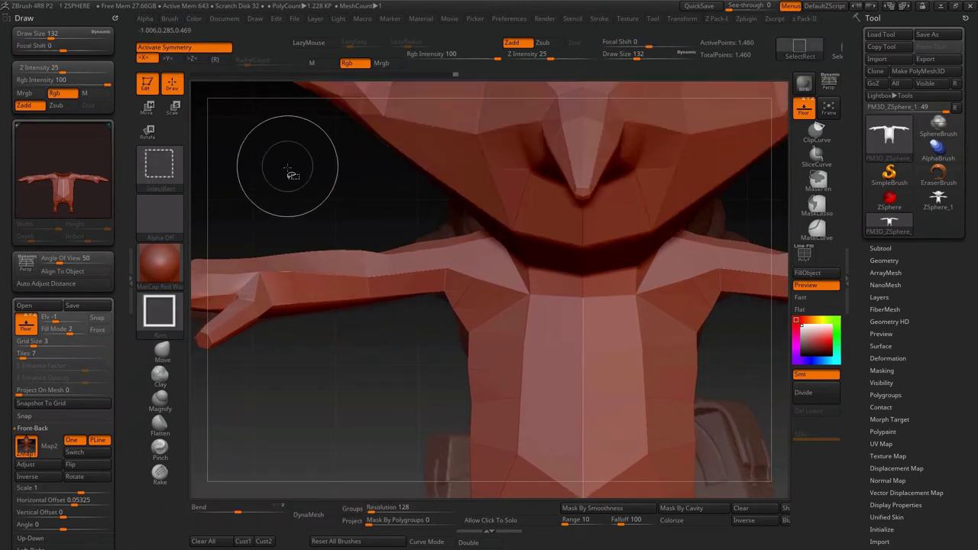
pyautogui.press('f')
pyautogui.moveTo(262, 360)
pyautogui.mouseDown()
pyautogui.moveTo(310, 390)
pyautogui.moveTo(301, 387)
pyautogui.moveTo(672, 343)
pyautogui.moveTo(653, 337)
pyautogui.moveTo(590, 373)
pyautogui.mouseUp()
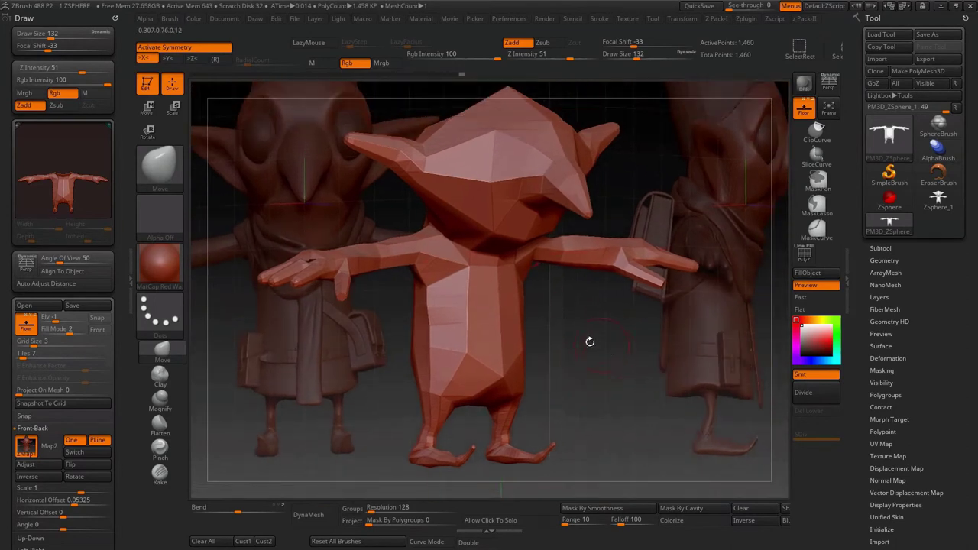
# - Collapse the left tray to give the goblin more canvas room
pyautogui.moveTo(563, 406)
pyautogui.mouseDown()
pyautogui.moveTo(517, 343)
pyautogui.moveTo(453, 174)
pyautogui.mouseUp()
pyautogui.moveTo(581, 379); pyautogui.dragTo(636, 315)
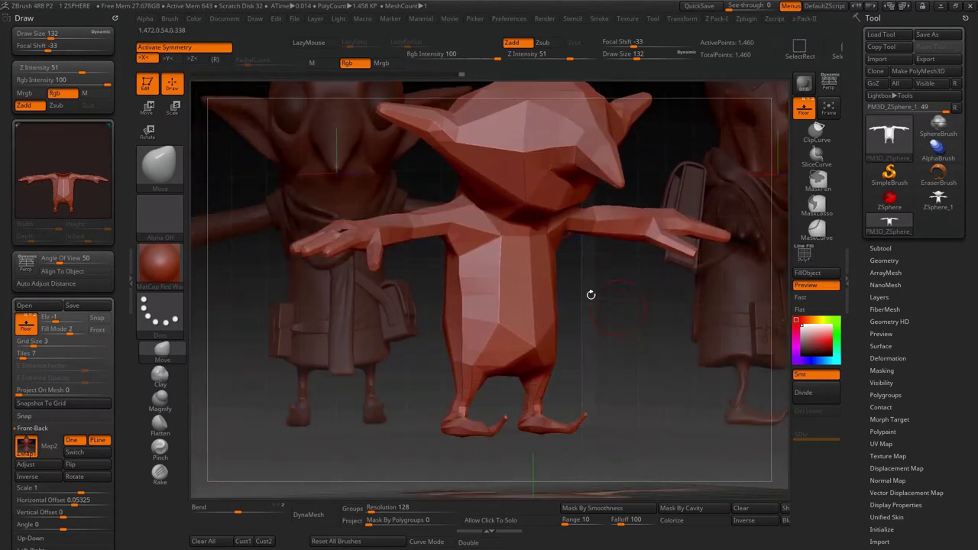
pyautogui.click(131, 174)
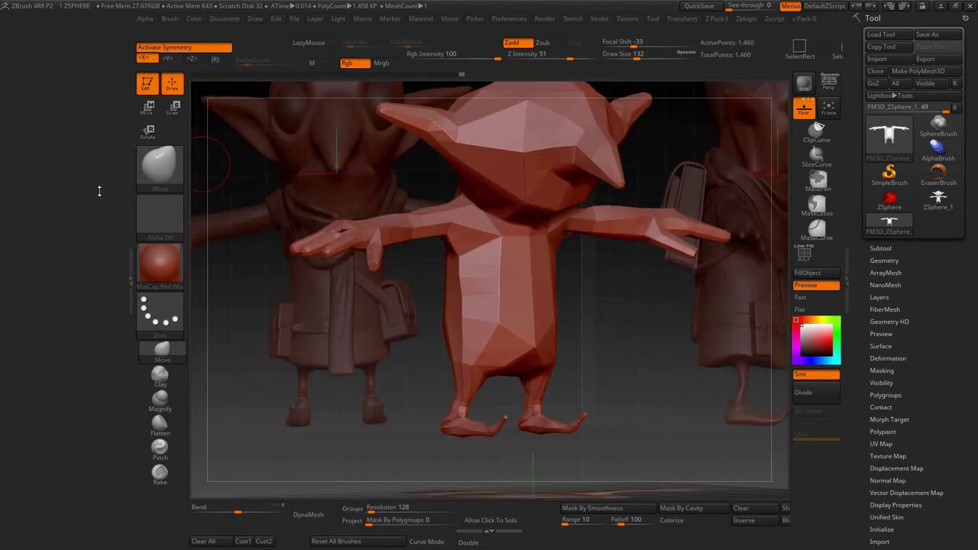
pyautogui.click(128, 276)
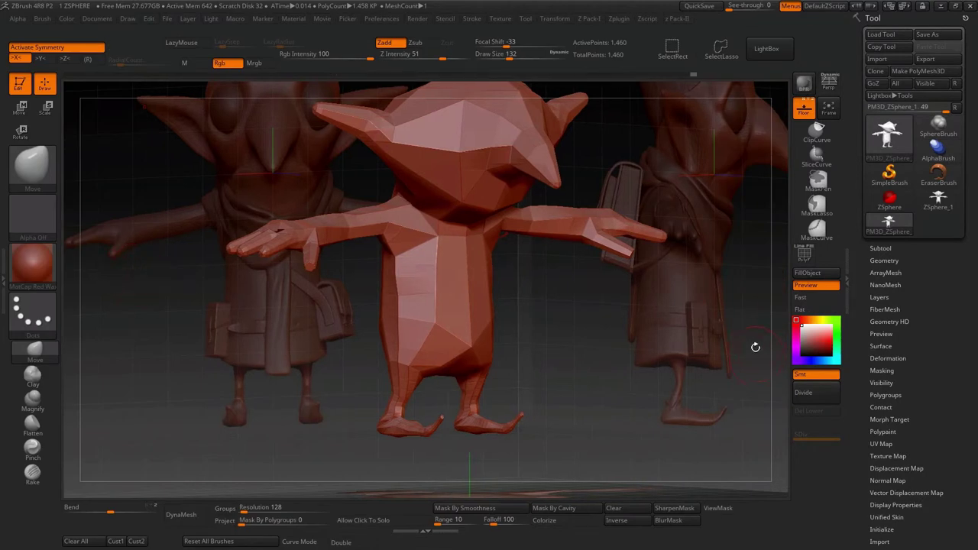
# - Turn on Draw Polyframe, frame the torso front-on, and activate the SelectRect brush
pyautogui.click(805, 256)
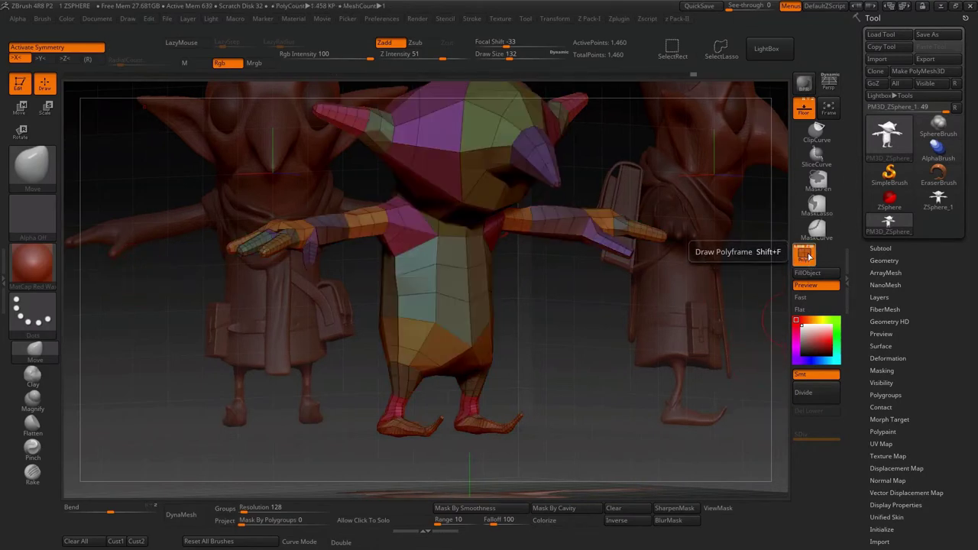
pyautogui.keyDown('shift'); pyautogui.moveTo(627, 352); pyautogui.dragTo(601, 354); pyautogui.keyUp('shift')
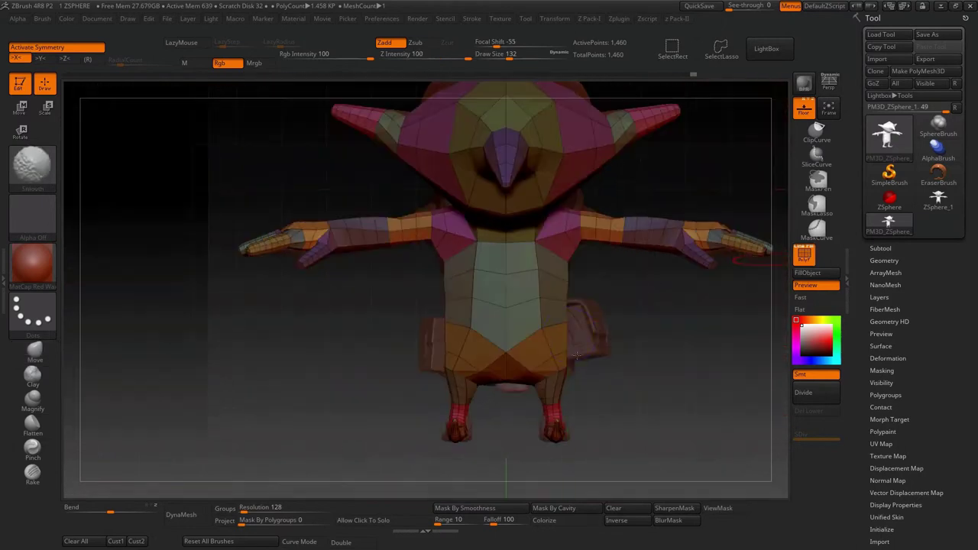
pyautogui.moveTo(622, 303)
pyautogui.keyDown('alt'); pyautogui.mouseDown()
pyautogui.moveTo(469, 377)
pyautogui.moveTo(180, 253)
pyautogui.moveTo(600, 286)
pyautogui.mouseUp(); pyautogui.keyUp('alt')
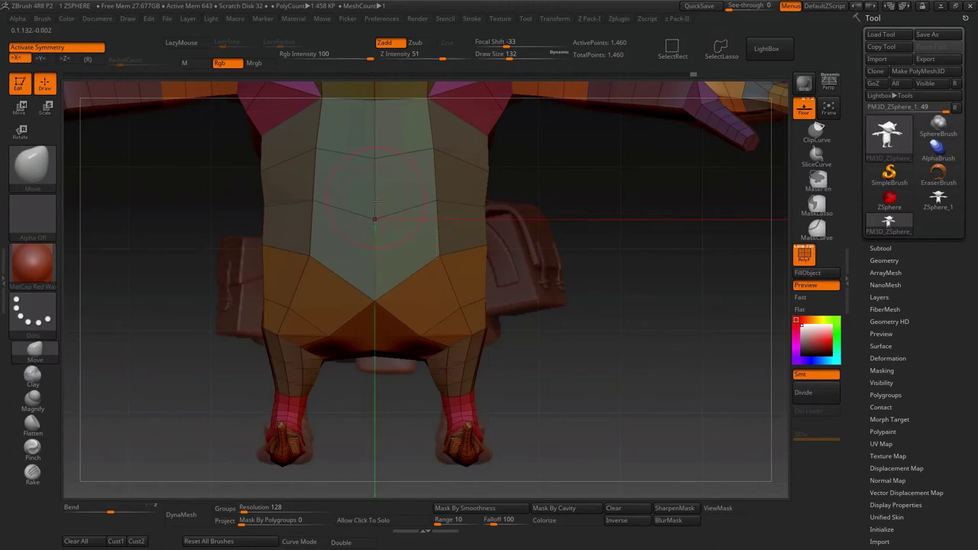
pyautogui.keyDown('alt'); pyautogui.moveTo(512, 239); pyautogui.dragTo(590, 260); pyautogui.keyUp('alt')
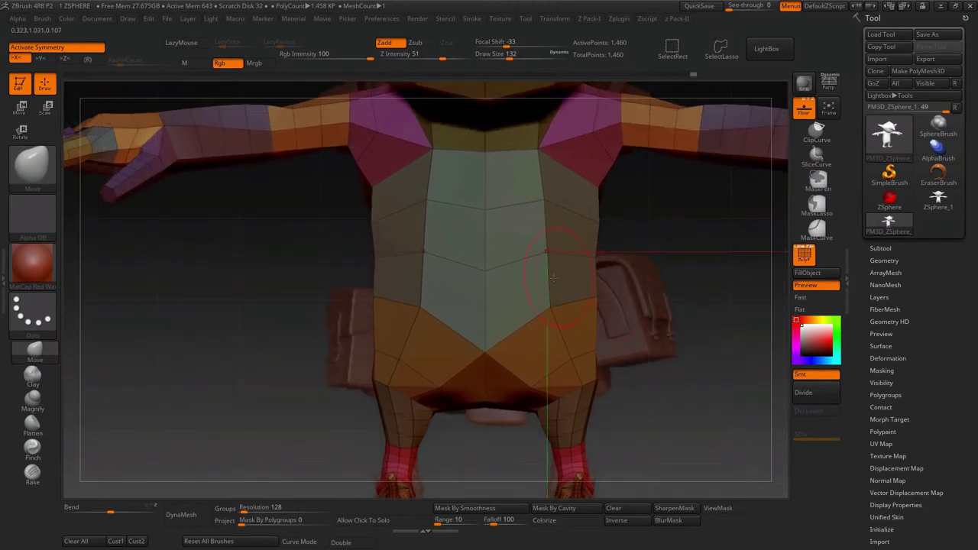
pyautogui.hotkey('ctrl', 'shift')
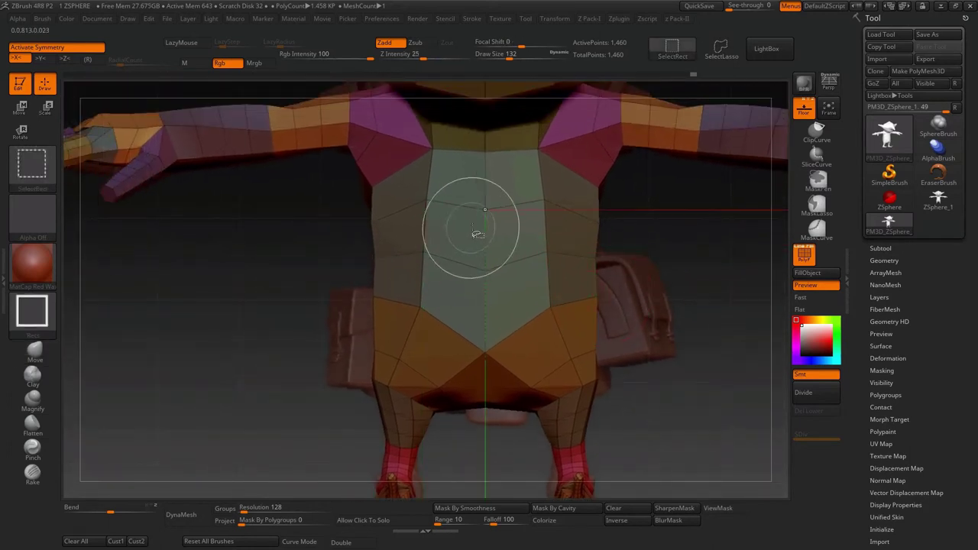
pyautogui.keyDown('ctrl'); pyautogui.keyDown('shift'); pyautogui.click(493, 227); pyautogui.keyUp('shift'); pyautogui.keyUp('ctrl')
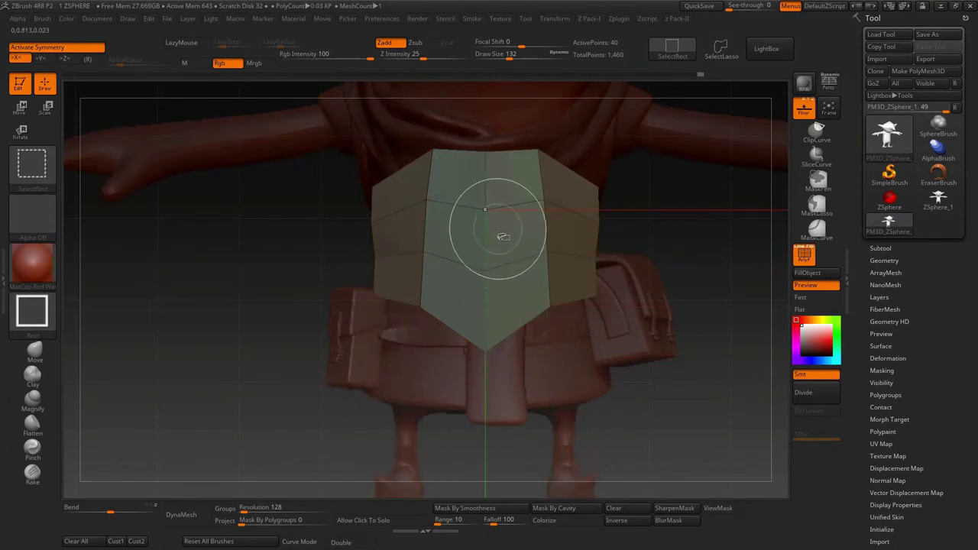
pyautogui.keyDown('ctrl'); pyautogui.keyDown('shift'); pyautogui.click(437, 339); pyautogui.keyUp('shift'); pyautogui.keyUp('ctrl')
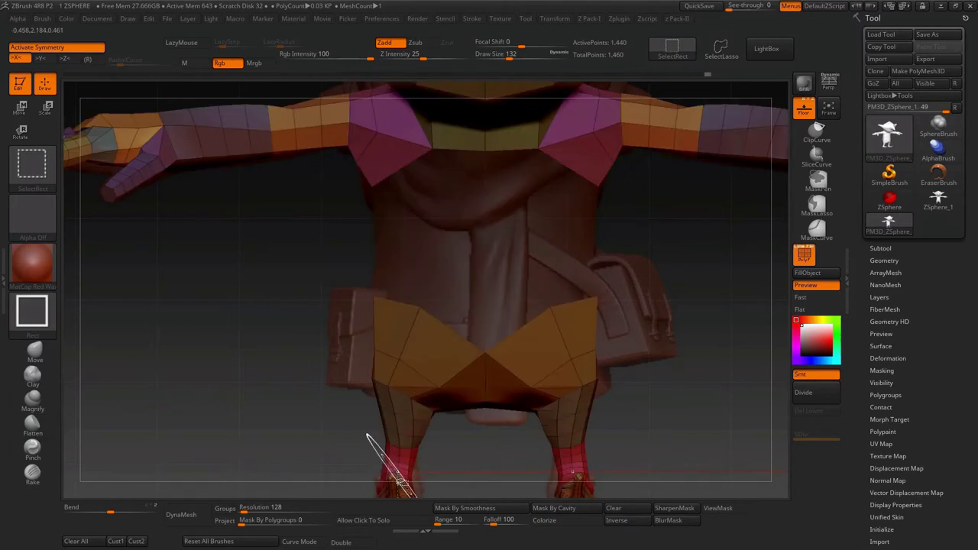
pyautogui.keyDown('ctrl'); pyautogui.keyDown('shift'); pyautogui.click(430, 335); pyautogui.keyUp('shift'); pyautogui.keyUp('ctrl')
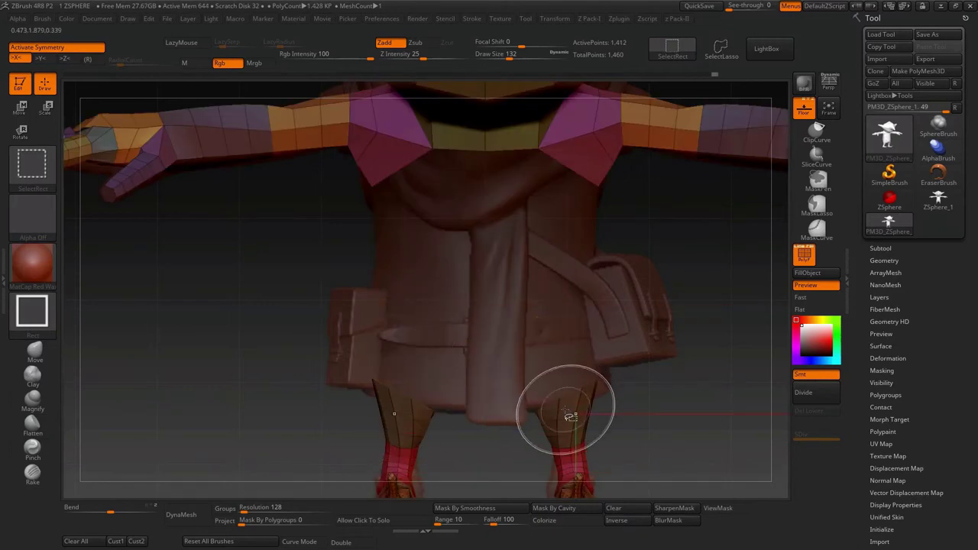
pyautogui.keyDown('ctrl'); pyautogui.keyDown('shift'); pyautogui.click(399, 440); pyautogui.keyUp('shift'); pyautogui.keyUp('ctrl')
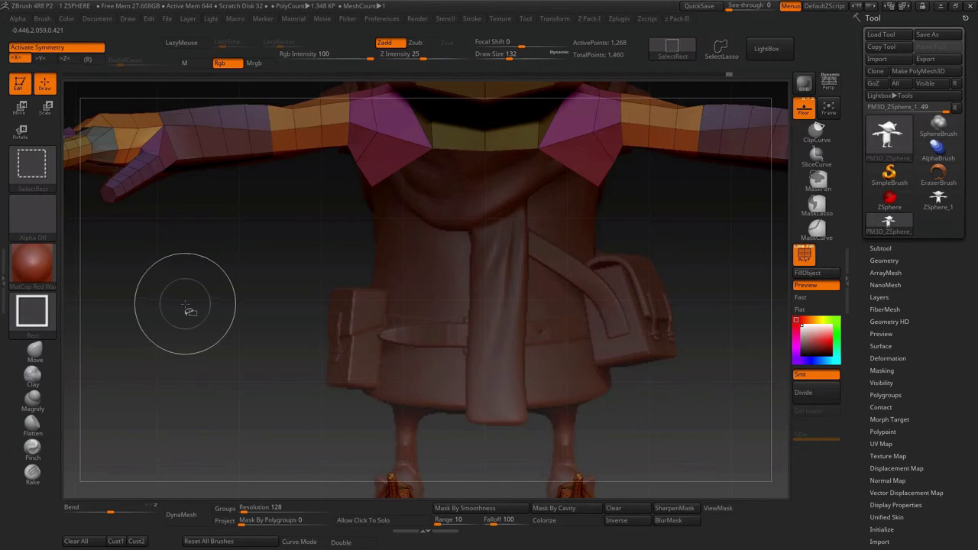
pyautogui.keyDown('ctrl'); pyautogui.keyDown('shift'); pyautogui.click(153, 300); pyautogui.keyUp('shift'); pyautogui.keyUp('ctrl')
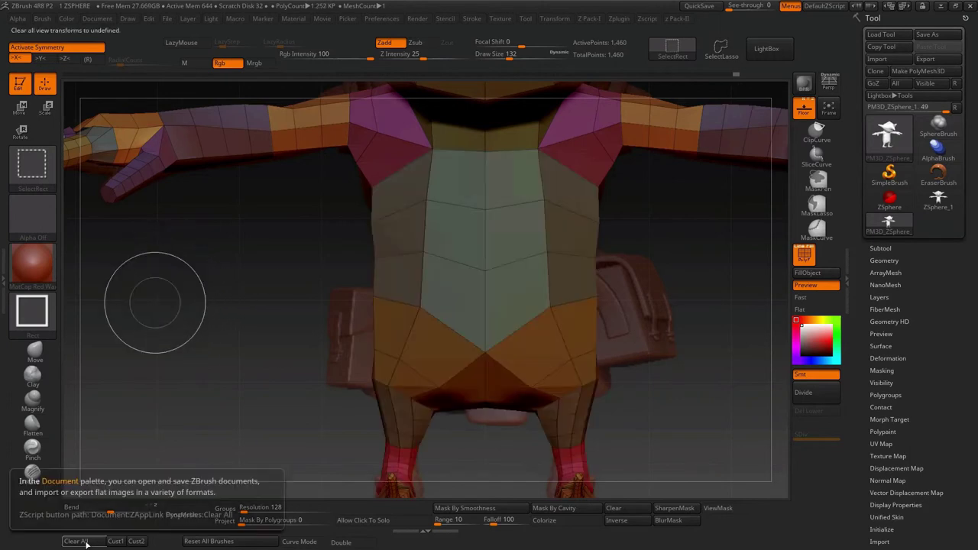
pyautogui.keyDown('alt'); pyautogui.moveTo(314, 271); pyautogui.dragTo(278, 411); pyautogui.keyUp('alt')
pyautogui.keyDown('ctrl'); pyautogui.keyDown('shift'); pyautogui.click(371, 206); pyautogui.keyUp('shift'); pyautogui.keyUp('ctrl')
pyautogui.keyDown('ctrl'); pyautogui.keyDown('shift'); pyautogui.click(372, 209); pyautogui.keyUp('shift'); pyautogui.keyUp('ctrl')
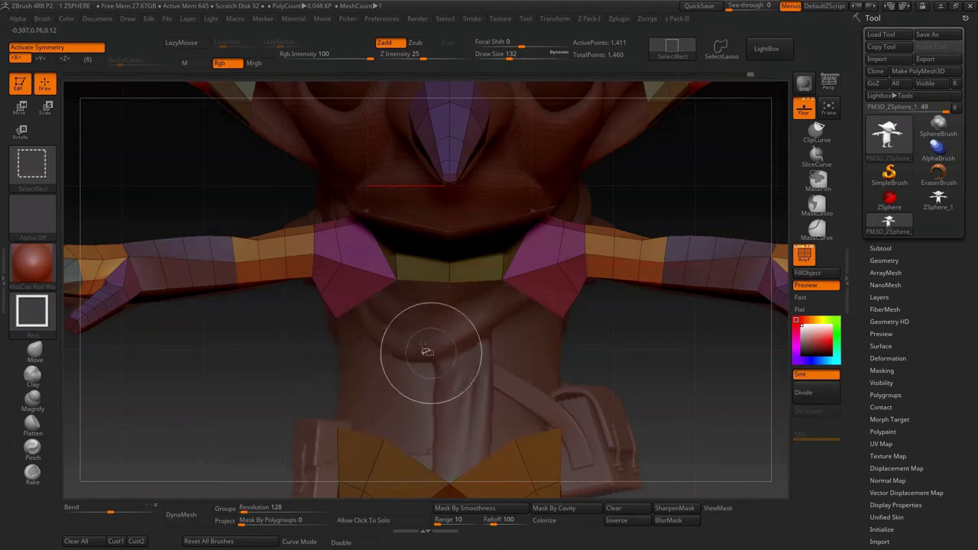
pyautogui.keyDown('ctrl'); pyautogui.keyDown('shift'); pyautogui.click(207, 273); pyautogui.keyUp('shift'); pyautogui.keyUp('ctrl')
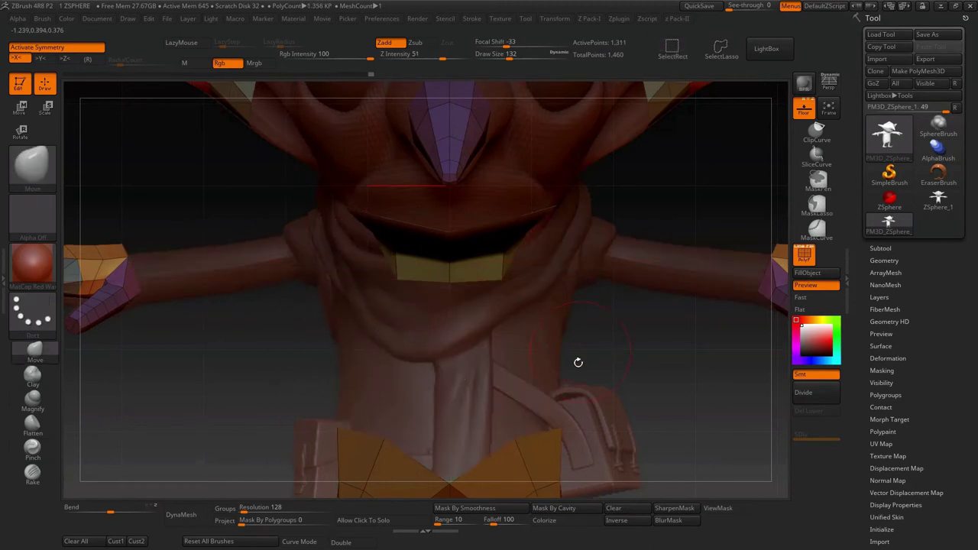
pyautogui.keyDown('alt'); pyautogui.moveTo(565, 388); pyautogui.dragTo(462, 308); pyautogui.keyUp('alt')
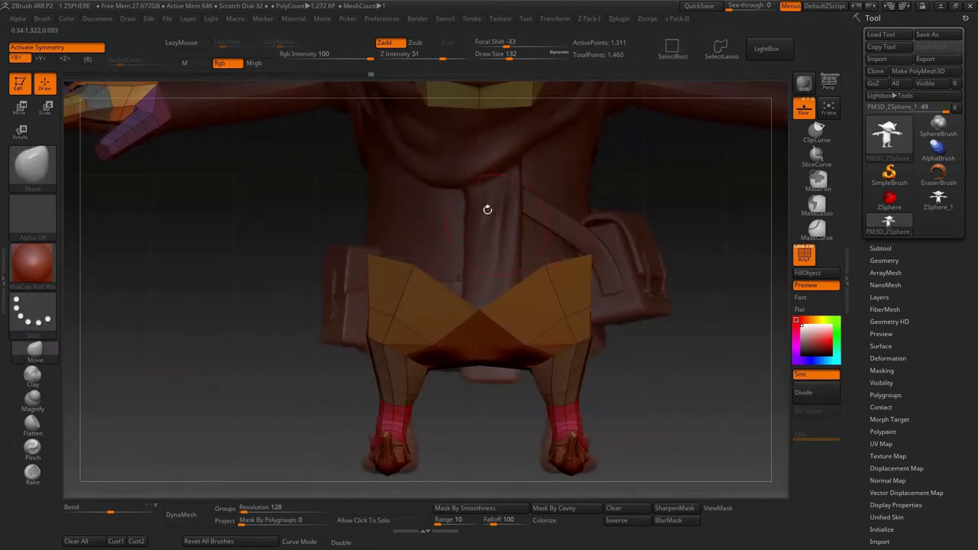
pyautogui.keyDown('alt'); pyautogui.moveTo(505, 243); pyautogui.dragTo(500, 318); pyautogui.keyUp('alt')
pyautogui.keyDown('ctrl'); pyautogui.keyDown('shift'); pyautogui.click(242, 327); pyautogui.keyUp('shift'); pyautogui.keyUp('ctrl')
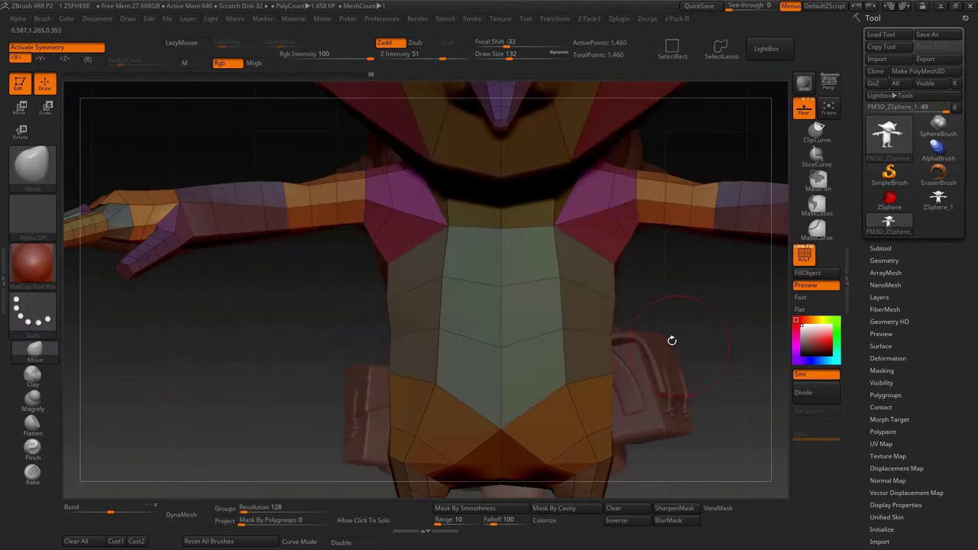
pyautogui.keyDown('alt'); pyautogui.moveTo(636, 379); pyautogui.dragTo(674, 282); pyautogui.keyUp('alt')
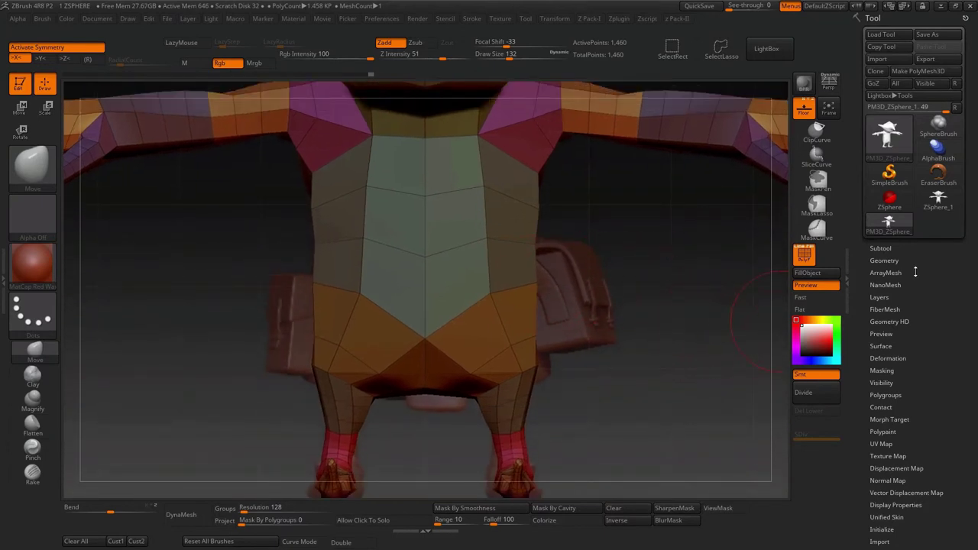
# - Run Auto Groups in Tool > Polygroups so the goblin becomes one uniform polygroup
pyautogui.scroll(-2, 910, 359)
pyautogui.scroll(-2, 921, 344)
pyautogui.scroll(-2, 933, 329)
pyautogui.click(887, 312)
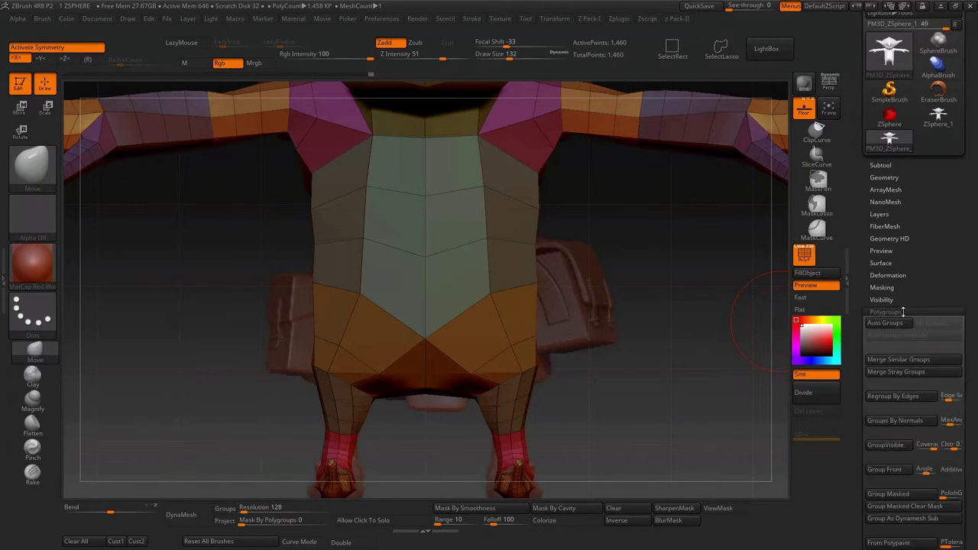
pyautogui.click(892, 324)
pyautogui.moveTo(673, 283)
pyautogui.keyDown('alt'); pyautogui.mouseDown()
pyautogui.moveTo(704, 321)
pyautogui.moveTo(706, 300)
pyautogui.mouseUp(); pyautogui.keyUp('alt')
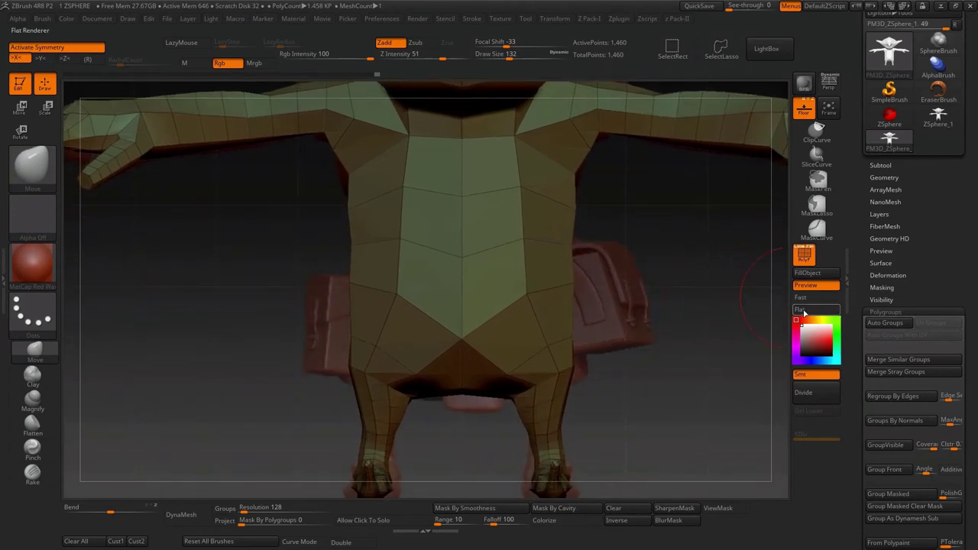
pyautogui.moveTo(653, 373); pyautogui.dragTo(477, 377)
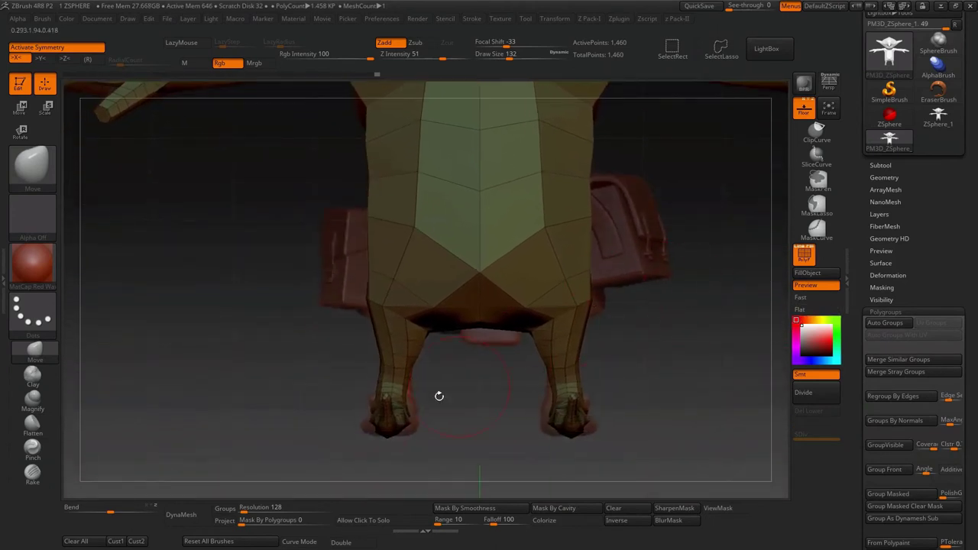
# - Rectangle-mask the goblin's lower chest and belly, then turn off Draw Polyframe
pyautogui.press('ctrl')
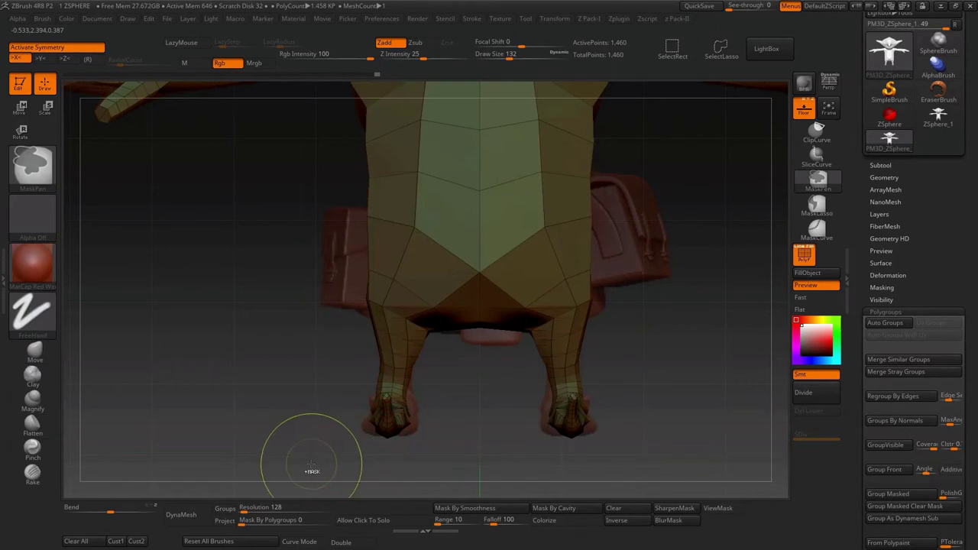
pyautogui.moveTo(319, 385); pyautogui.dragTo(306, 475)
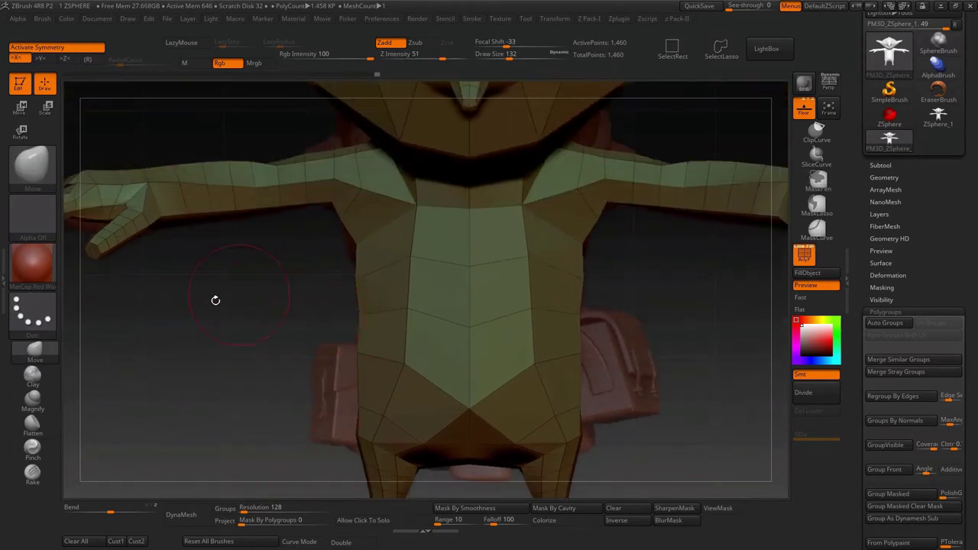
pyautogui.press('ctrl')
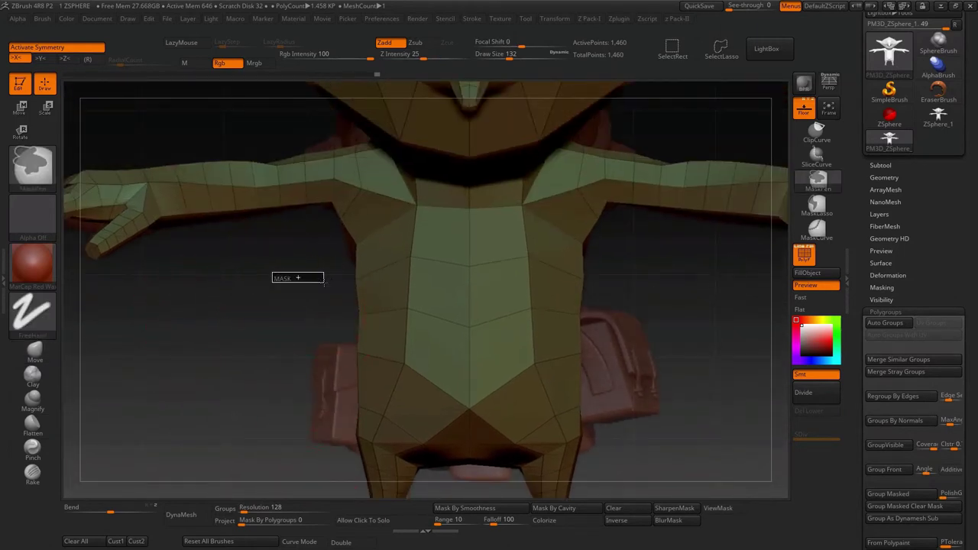
pyautogui.keyDown('ctrl'); pyautogui.moveTo(350, 287); pyautogui.dragTo(730, 446); pyautogui.keyUp('ctrl')
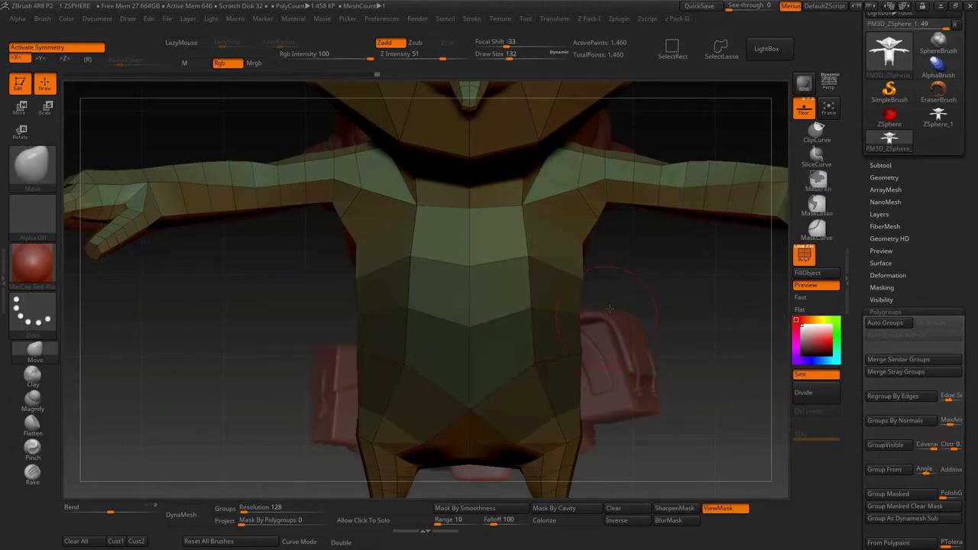
pyautogui.moveTo(604, 321); pyautogui.dragTo(758, 253)
pyautogui.click(804, 260)
pyautogui.moveTo(749, 321); pyautogui.dragTo(452, 314)
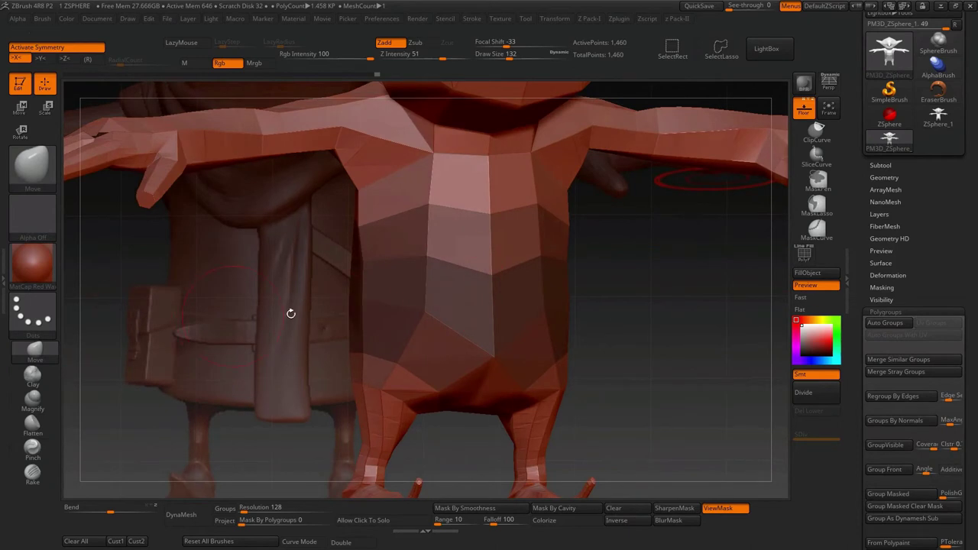
# - Push the torso shape with broad Move strokes at brush size 492
pyautogui.press('s')
pyautogui.moveTo(399, 298); pyautogui.dragTo(405, 298)
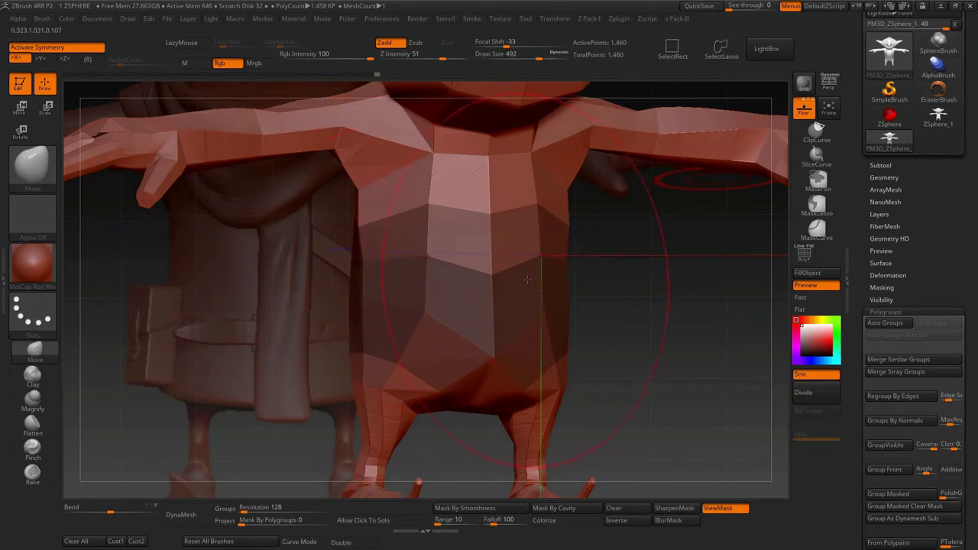
pyautogui.moveTo(459, 229); pyautogui.dragTo(830, 306)
pyautogui.moveTo(474, 214); pyautogui.dragTo(489, 245)
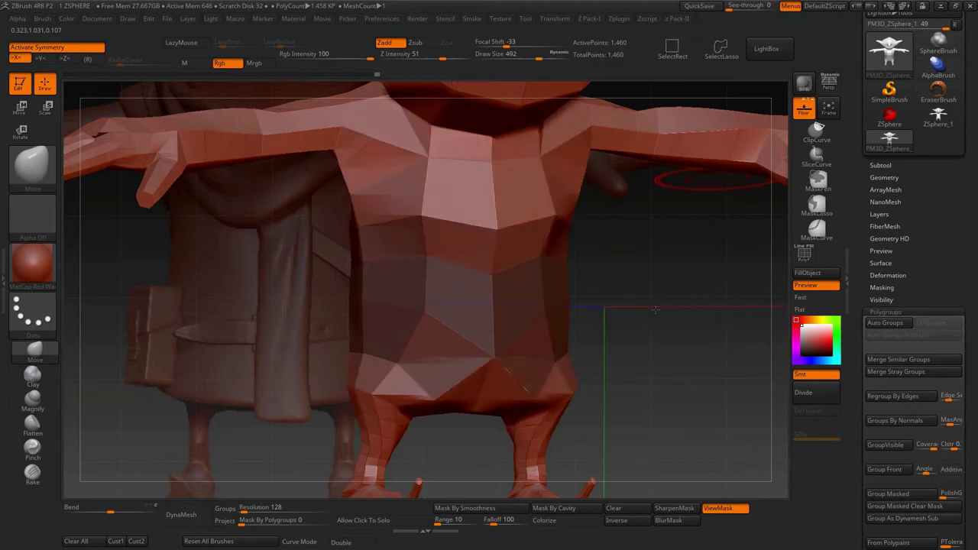
# - Mask the lower body with a rectangle at brush size 525
pyautogui.press('ctrl')
pyautogui.moveTo(753, 313)
pyautogui.mouseDown()
pyautogui.moveTo(710, 319)
pyautogui.moveTo(677, 242)
pyautogui.mouseUp()
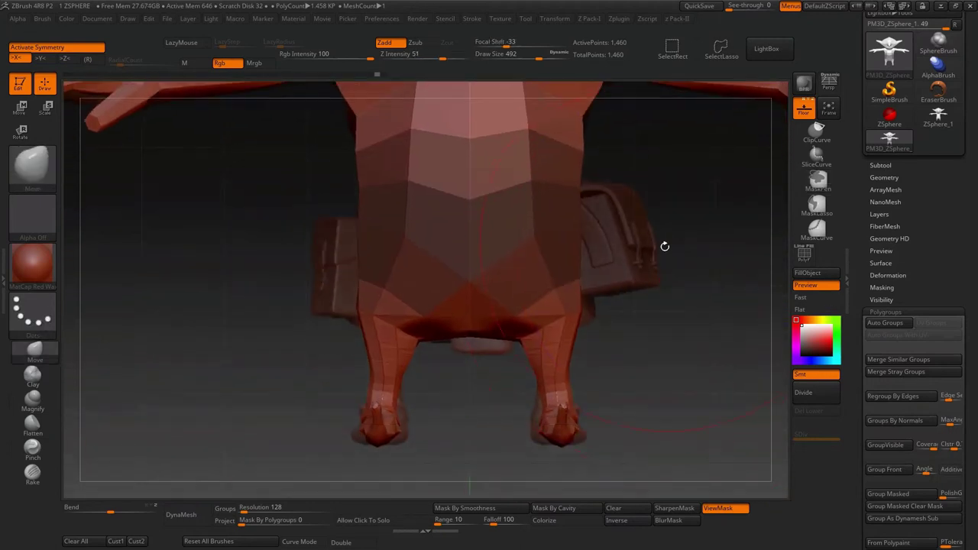
pyautogui.press('s')
pyautogui.moveTo(619, 278); pyautogui.dragTo(621, 278)
pyautogui.moveTo(233, 208)
pyautogui.keyDown('ctrl'); pyautogui.mouseDown()
pyautogui.moveTo(570, 355)
pyautogui.moveTo(688, 368)
pyautogui.mouseUp(); pyautogui.keyUp('ctrl')
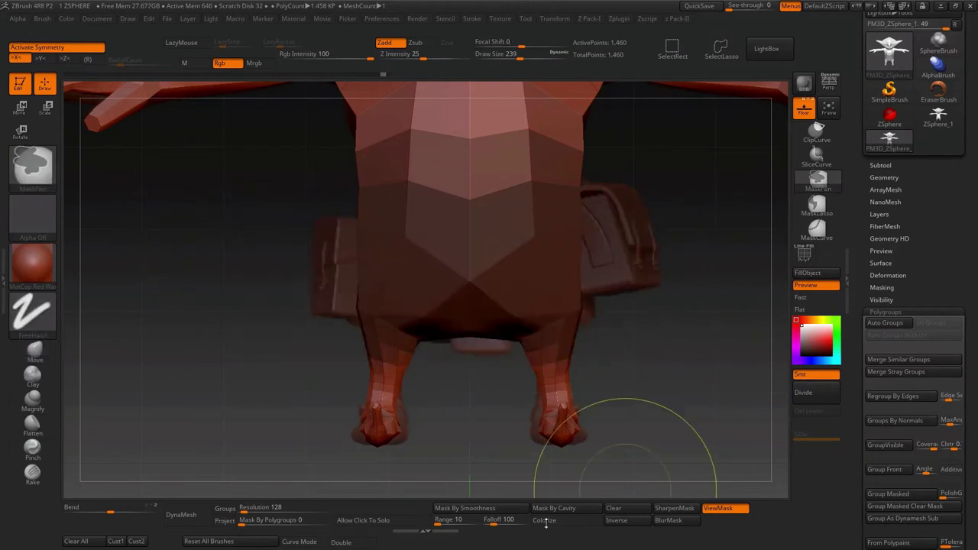
pyautogui.moveTo(587, 277)
pyautogui.mouseDown(button='right')
pyautogui.moveTo(587, 404)
pyautogui.moveTo(645, 241)
pyautogui.moveTo(681, 262)
pyautogui.mouseUp(button='right')
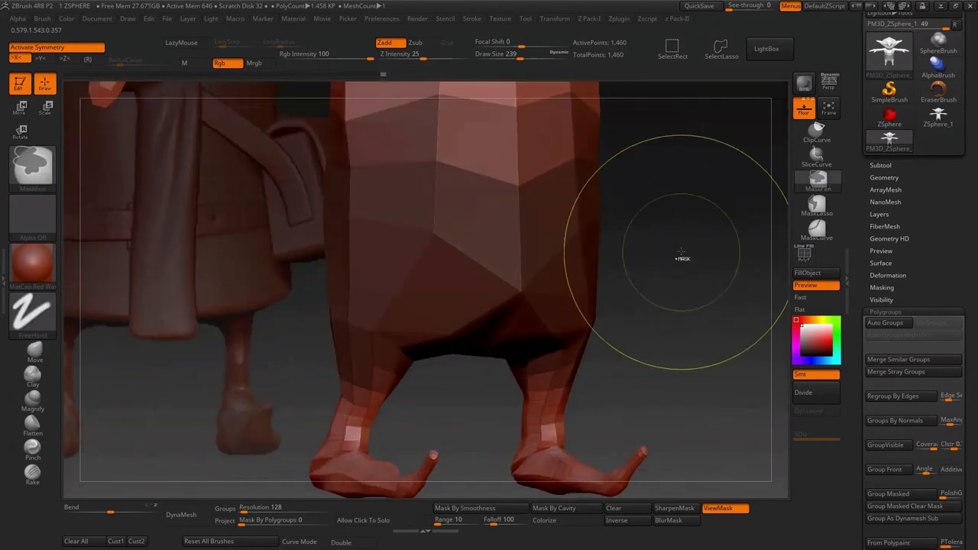
pyautogui.press('ctrl')
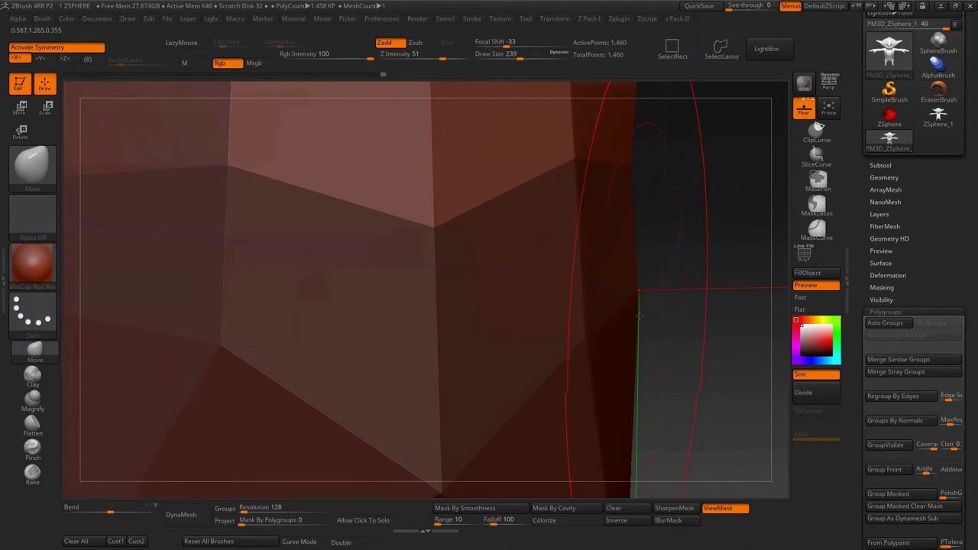
pyautogui.moveTo(684, 313); pyautogui.dragTo(603, 345)
# - Try and clear masks on the chest and feet, then subdivide once with Ctrl+D to 5,834 points
pyautogui.press('s')
pyautogui.press('ctrl')
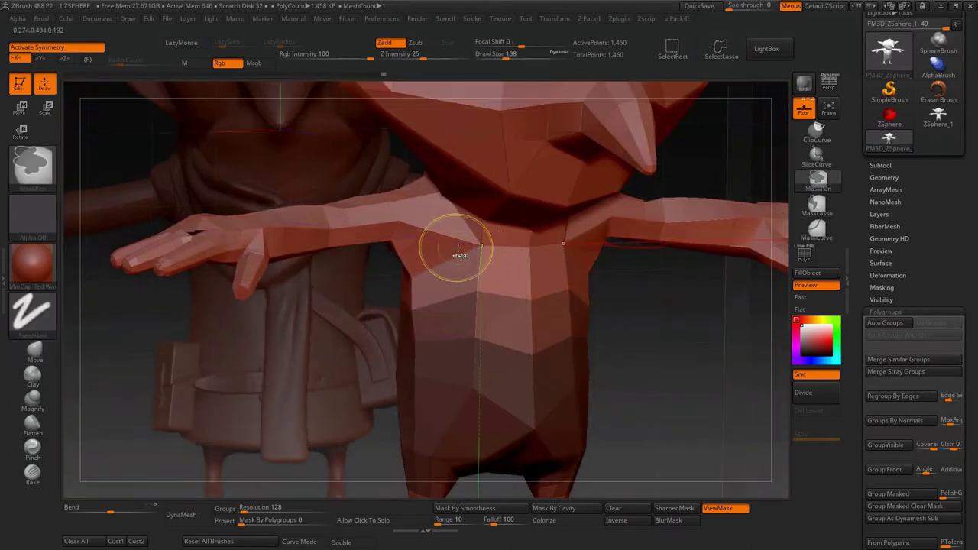
pyautogui.moveTo(466, 255)
pyautogui.keyDown('ctrl'); pyautogui.mouseDown()
pyautogui.moveTo(499, 252)
pyautogui.moveTo(493, 306)
pyautogui.mouseUp(); pyautogui.keyUp('ctrl')
pyautogui.keyDown('ctrl'); pyautogui.moveTo(507, 196); pyautogui.dragTo(498, 270); pyautogui.keyUp('ctrl')
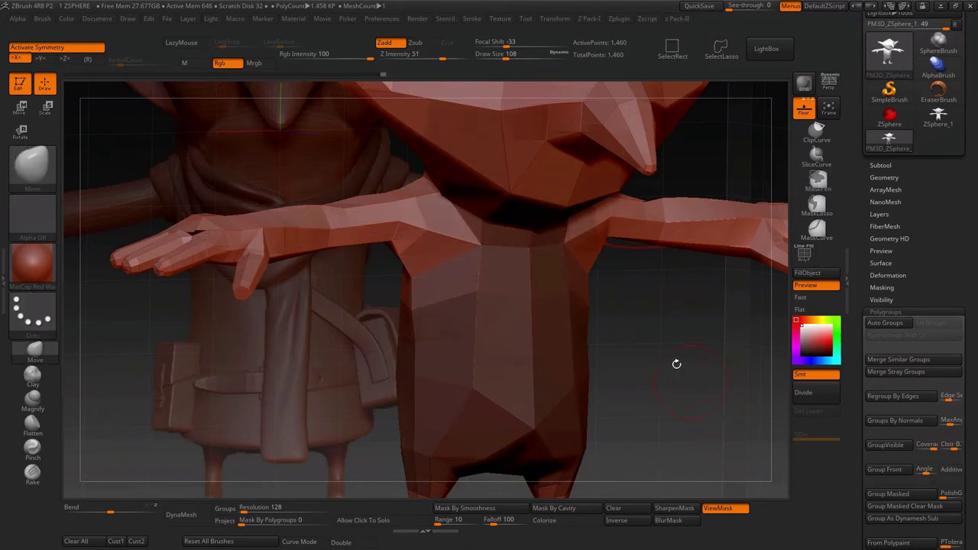
pyautogui.keyDown('alt'); pyautogui.moveTo(666, 388); pyautogui.dragTo(657, 262); pyautogui.keyUp('alt')
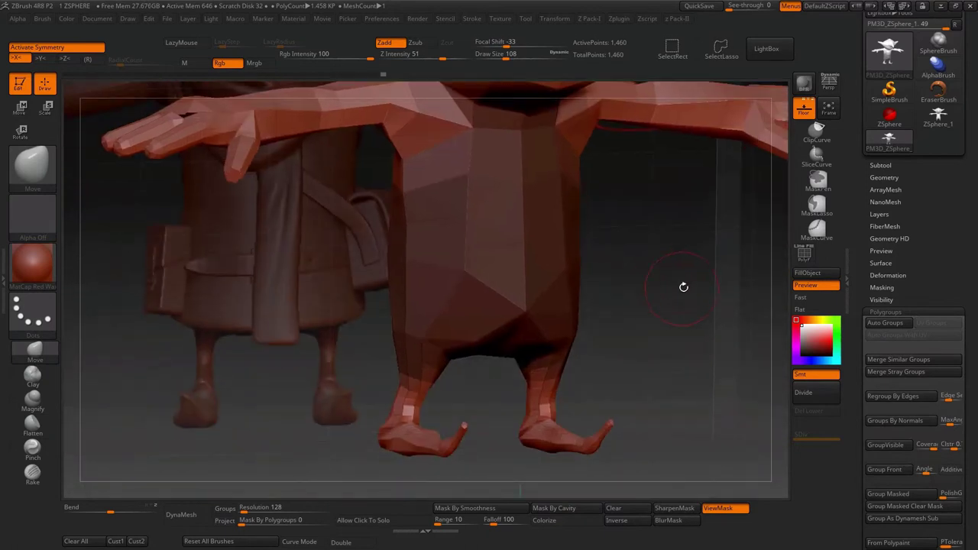
pyautogui.keyDown('ctrl'); pyautogui.moveTo(678, 208); pyautogui.dragTo(692, 304); pyautogui.keyUp('ctrl')
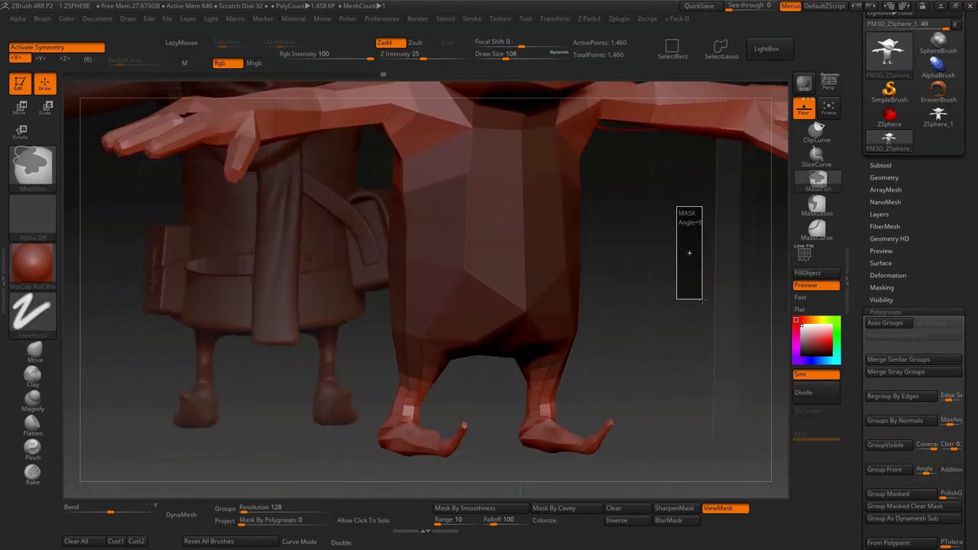
pyautogui.moveTo(622, 291); pyautogui.dragTo(548, 263)
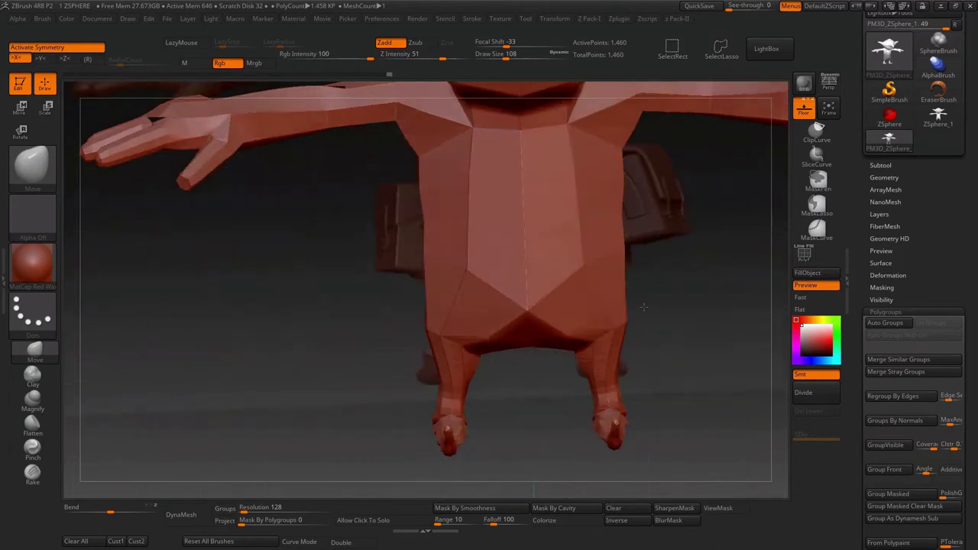
pyautogui.moveTo(353, 417)
pyautogui.keyDown('ctrl'); pyautogui.keyDown('shift'); pyautogui.mouseDown()
pyautogui.moveTo(295, 399)
pyautogui.moveTo(787, 245)
pyautogui.mouseUp(); pyautogui.keyUp('shift'); pyautogui.keyUp('ctrl')
pyautogui.moveTo(555, 481); pyautogui.dragTo(514, 458)
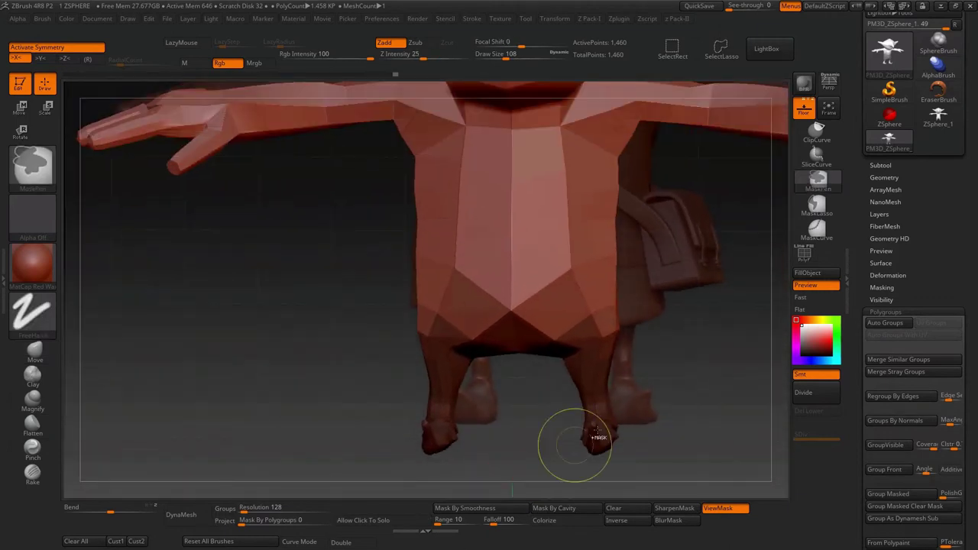
pyautogui.moveTo(720, 298)
pyautogui.keyDown('ctrl'); pyautogui.mouseDown()
pyautogui.moveTo(721, 402)
pyautogui.moveTo(730, 340)
pyautogui.moveTo(655, 328)
pyautogui.mouseUp(); pyautogui.keyUp('ctrl')
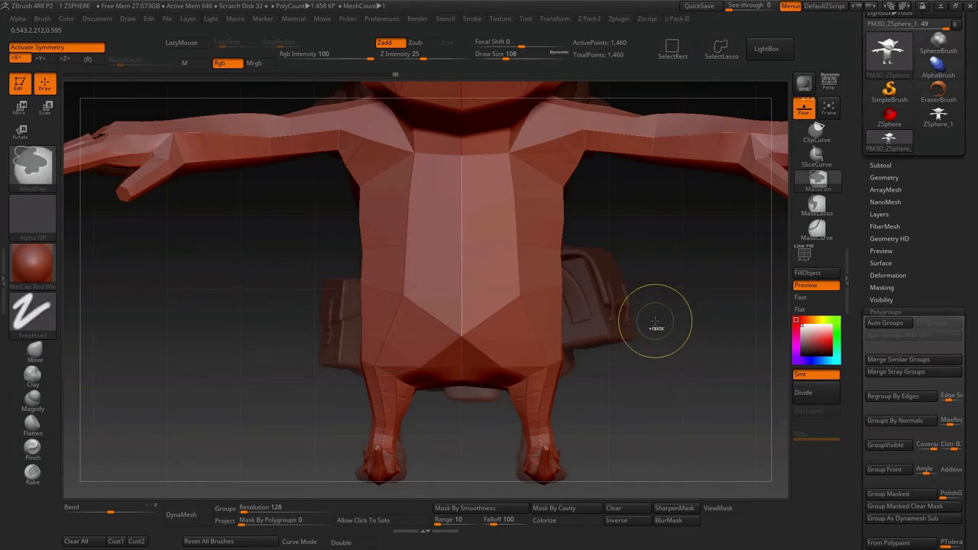
pyautogui.hotkey('ctrl', 'd')
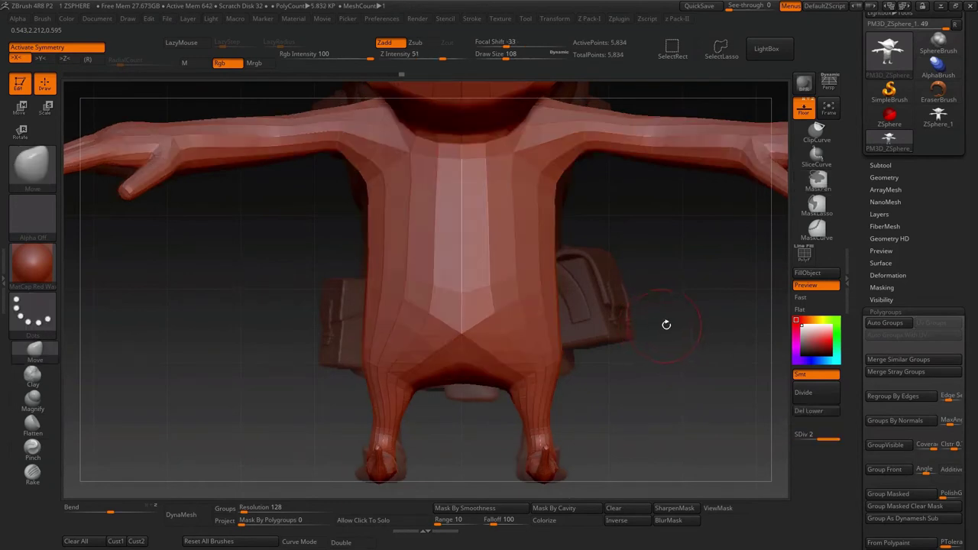
# - Set the Geometry SDiv slider to 2 and rectangle-mask the goblin's legs and feet
pyautogui.click(884, 178)
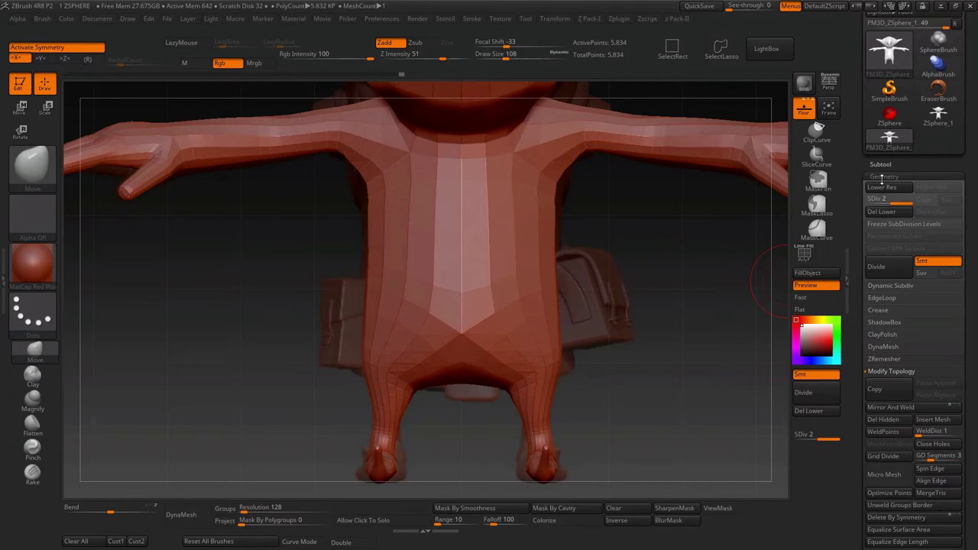
pyautogui.moveTo(871, 200); pyautogui.dragTo(900, 200)
pyautogui.moveTo(475, 390); pyautogui.dragTo(477, 344)
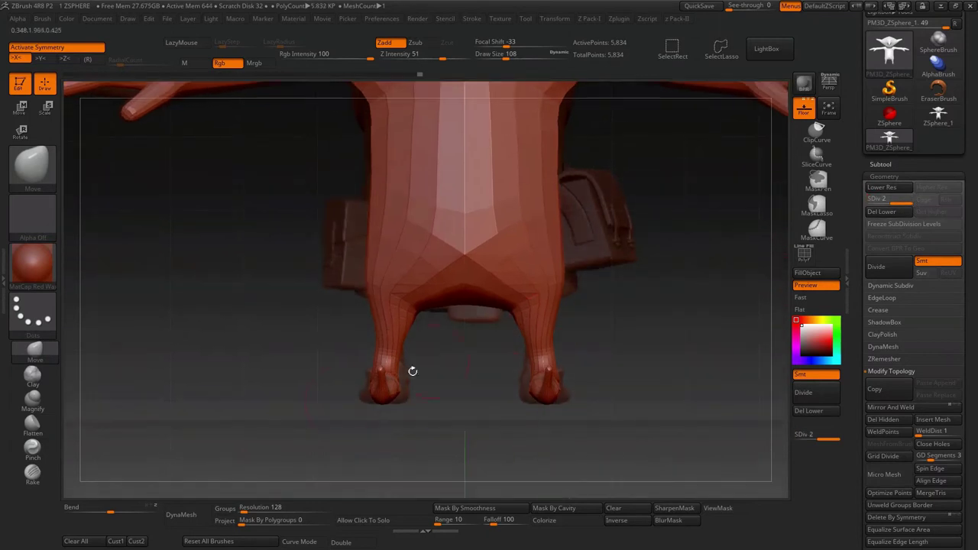
pyautogui.keyDown('ctrl'); pyautogui.moveTo(302, 457); pyautogui.dragTo(693, 284); pyautogui.keyUp('ctrl')
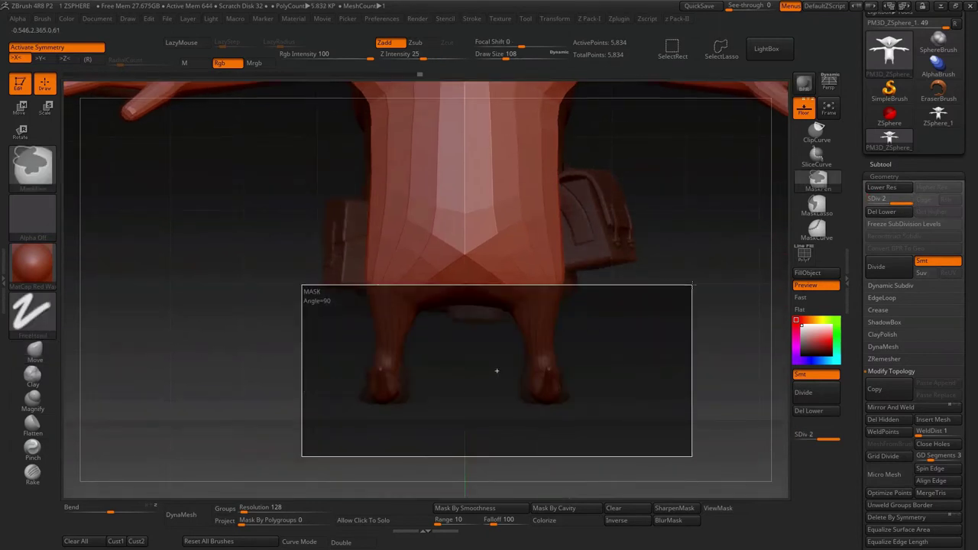
pyautogui.moveTo(619, 341); pyautogui.dragTo(658, 341)
pyautogui.moveTo(968, 328)
pyautogui.mouseDown()
pyautogui.moveTo(972, 278)
pyautogui.moveTo(971, 305)
pyautogui.mouseUp()
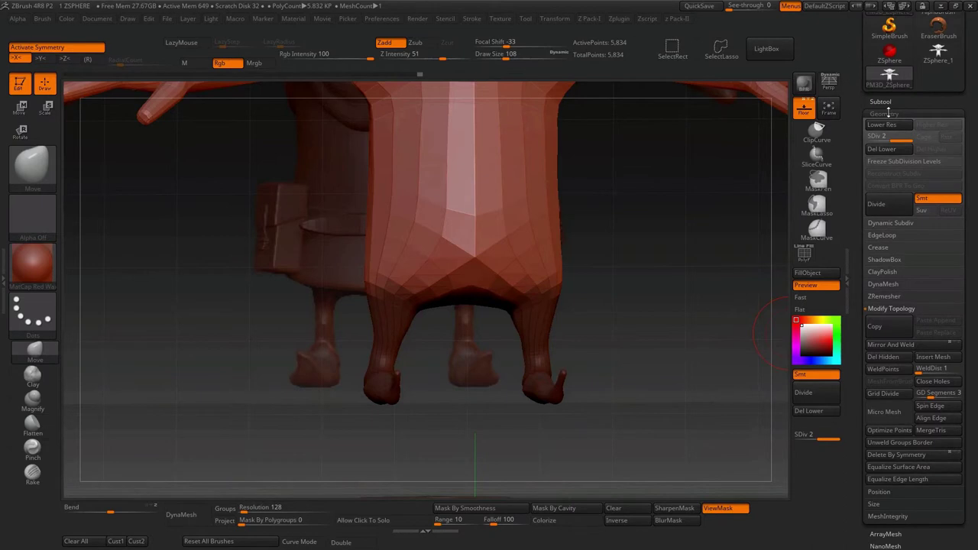
# - Turn the masked legs into their own polygroup with Group Masked, then clear the mask
pyautogui.click(888, 114)
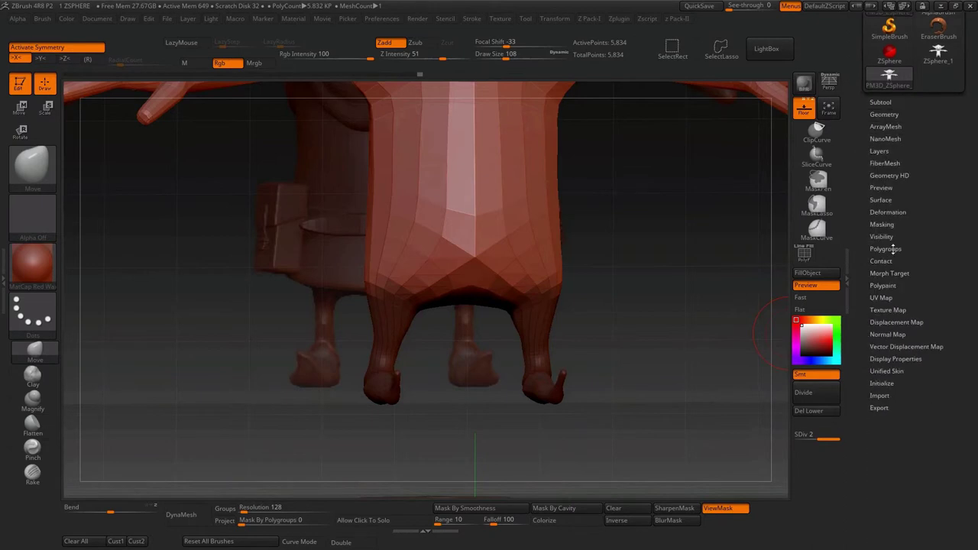
pyautogui.click(885, 250)
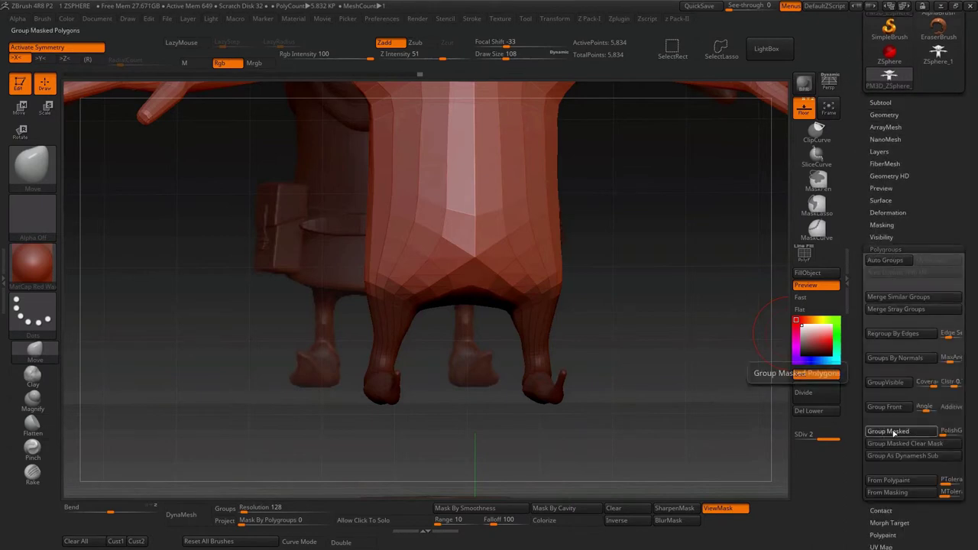
pyautogui.click(894, 433)
pyautogui.hotkey('ctrl', 'h')
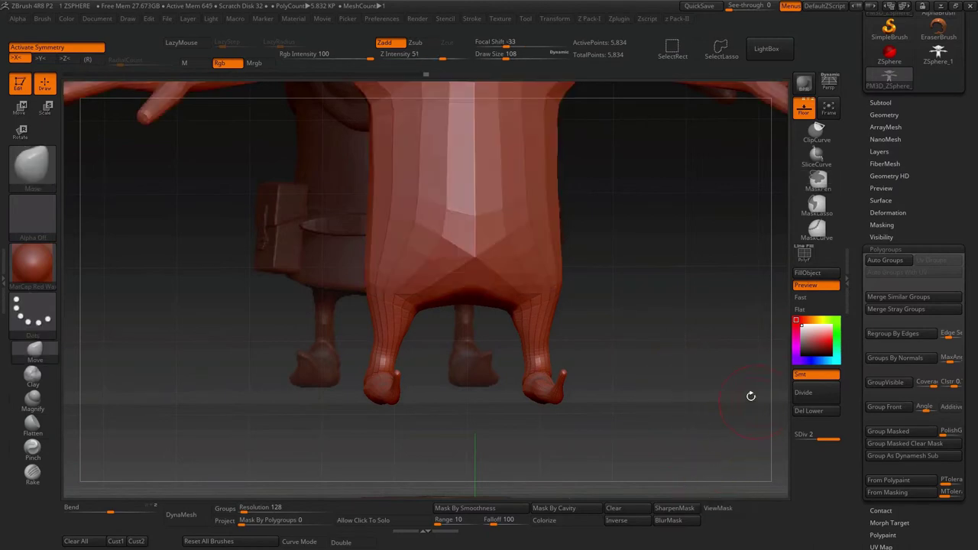
# - With PolyF on, mask the underside of the foot and make it a new polygroup
pyautogui.click(806, 255)
pyautogui.moveTo(647, 367)
pyautogui.mouseDown()
pyautogui.moveTo(678, 387)
pyautogui.moveTo(489, 330)
pyautogui.mouseUp()
pyautogui.keyDown('ctrl'); pyautogui.keyDown('shift'); pyautogui.click(305, 310); pyautogui.keyUp('shift'); pyautogui.keyUp('ctrl')
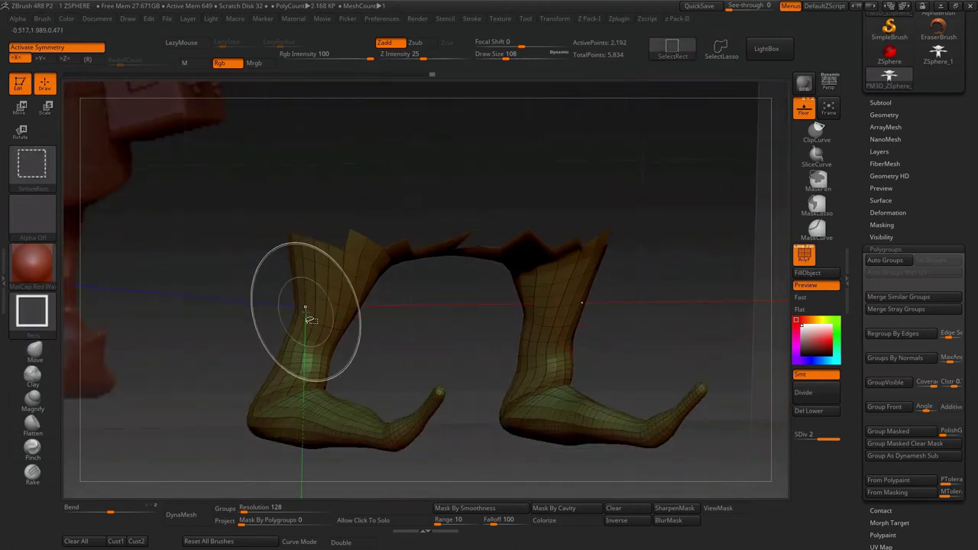
pyautogui.keyDown('ctrl'); pyautogui.keyDown('shift'); pyautogui.click(203, 453); pyautogui.keyUp('shift'); pyautogui.keyUp('ctrl')
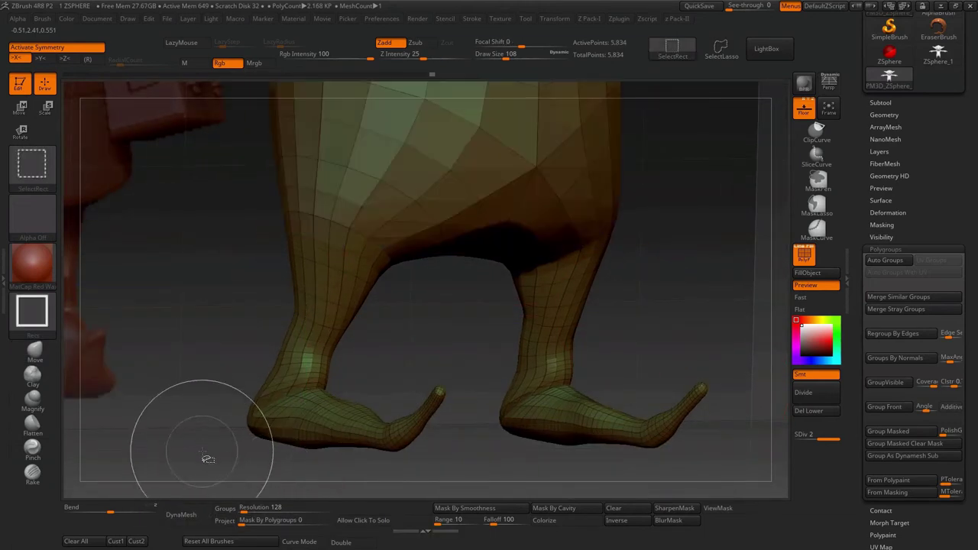
pyautogui.moveTo(647, 242)
pyautogui.keyDown('shift'); pyautogui.mouseDown()
pyautogui.moveTo(605, 252)
pyautogui.moveTo(558, 408)
pyautogui.moveTo(614, 446)
pyautogui.mouseUp(); pyautogui.keyUp('shift')
pyautogui.keyDown('ctrl'); pyautogui.keyDown('shift'); pyautogui.moveTo(628, 389); pyautogui.dragTo(634, 382); pyautogui.keyUp('shift'); pyautogui.keyUp('ctrl')
pyautogui.moveTo(706, 323)
pyautogui.keyDown('ctrl'); pyautogui.mouseDown()
pyautogui.moveTo(574, 437)
pyautogui.moveTo(454, 344)
pyautogui.mouseUp(); pyautogui.keyUp('ctrl')
pyautogui.keyDown('ctrl'); pyautogui.moveTo(337, 420); pyautogui.dragTo(523, 309); pyautogui.keyUp('ctrl')
pyautogui.moveTo(437, 452); pyautogui.dragTo(459, 430)
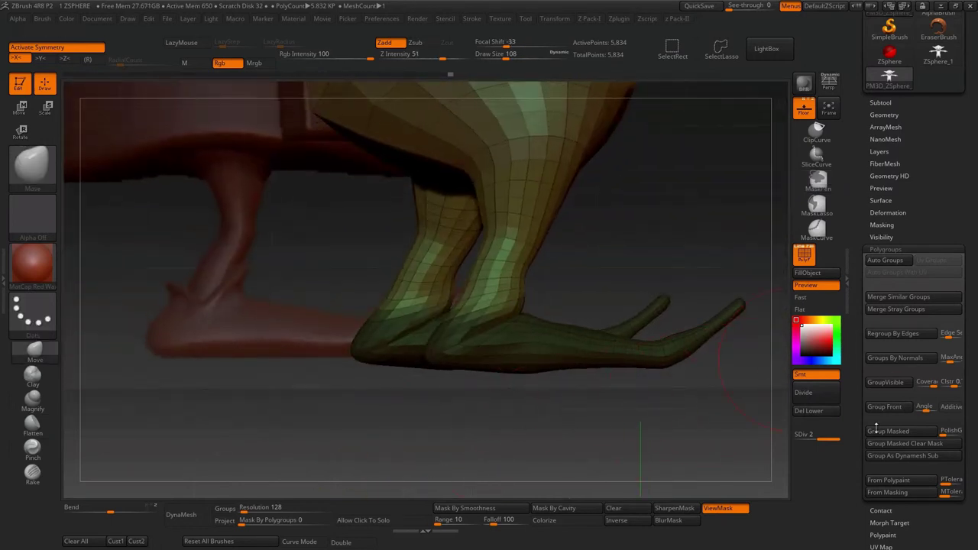
pyautogui.click(891, 432)
# - Rectangle-mask the arm region and group it as another polygroup
pyautogui.moveTo(581, 412)
pyautogui.mouseDown()
pyautogui.moveTo(740, 384)
pyautogui.moveTo(229, 430)
pyautogui.mouseUp()
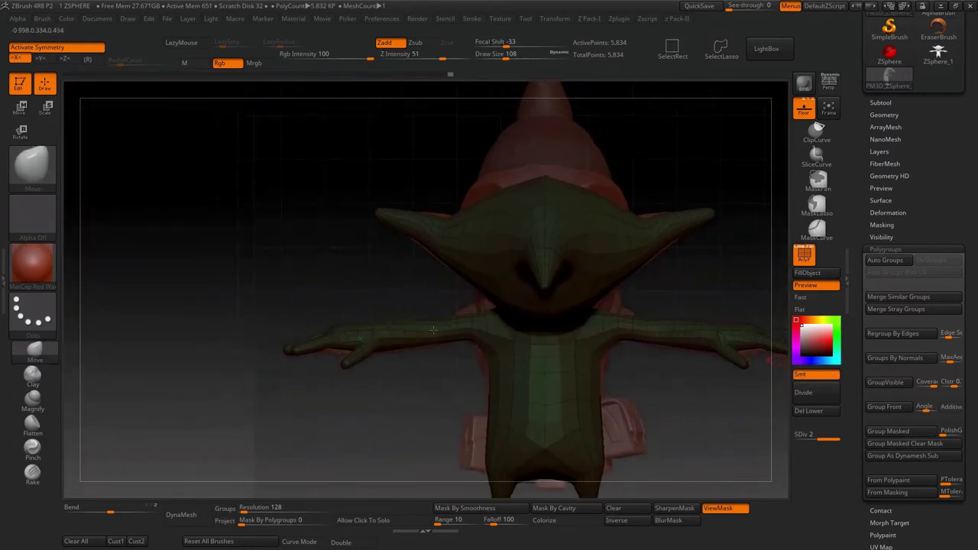
pyautogui.keyDown('ctrl'); pyautogui.moveTo(360, 336); pyautogui.dragTo(355, 343); pyautogui.keyUp('ctrl')
pyautogui.keyDown('ctrl'); pyautogui.moveTo(202, 419); pyautogui.dragTo(480, 303); pyautogui.keyUp('ctrl')
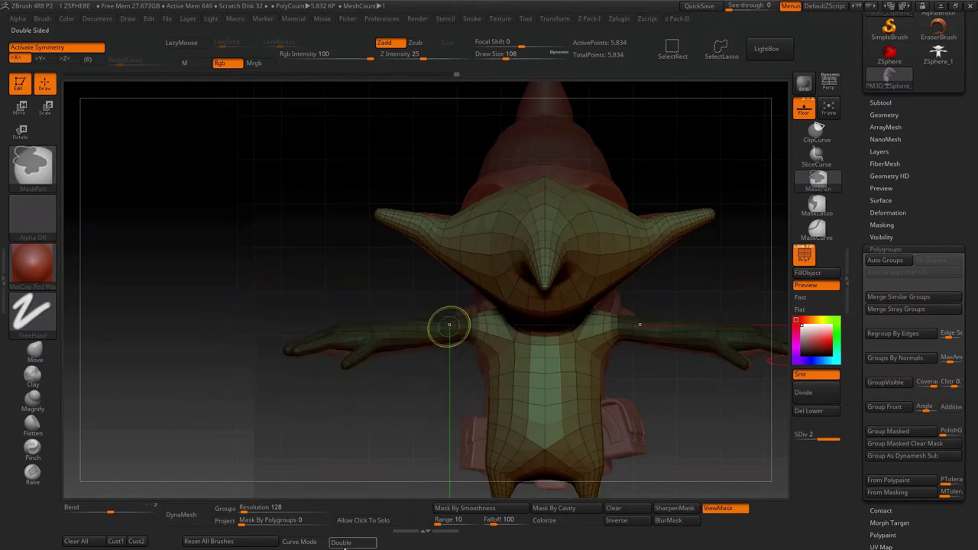
pyautogui.click(910, 432)
pyautogui.moveTo(749, 444); pyautogui.dragTo(378, 312)
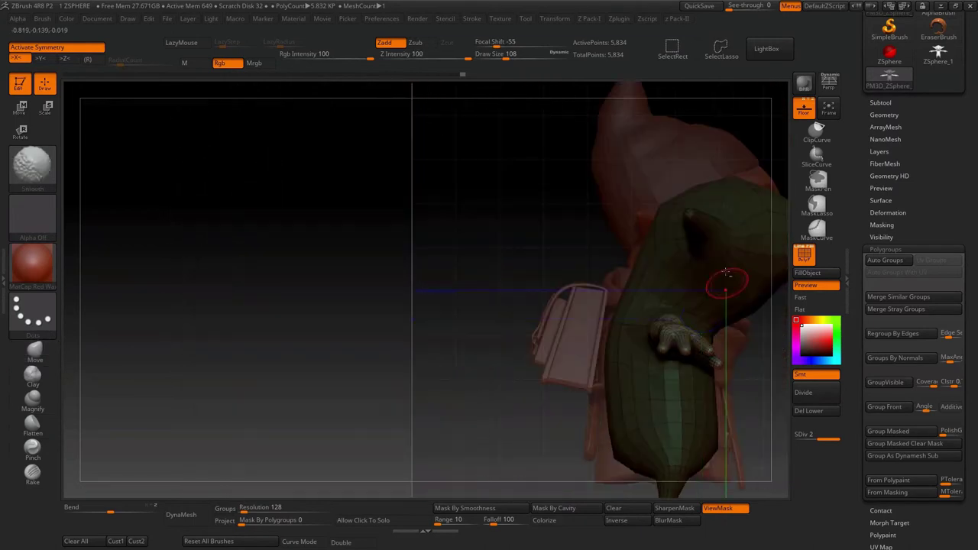
# - Draw rectangle masks over the goblin's head and beak area
pyautogui.keyDown('ctrl'); pyautogui.moveTo(254, 170); pyautogui.dragTo(400, 166); pyautogui.keyUp('ctrl')
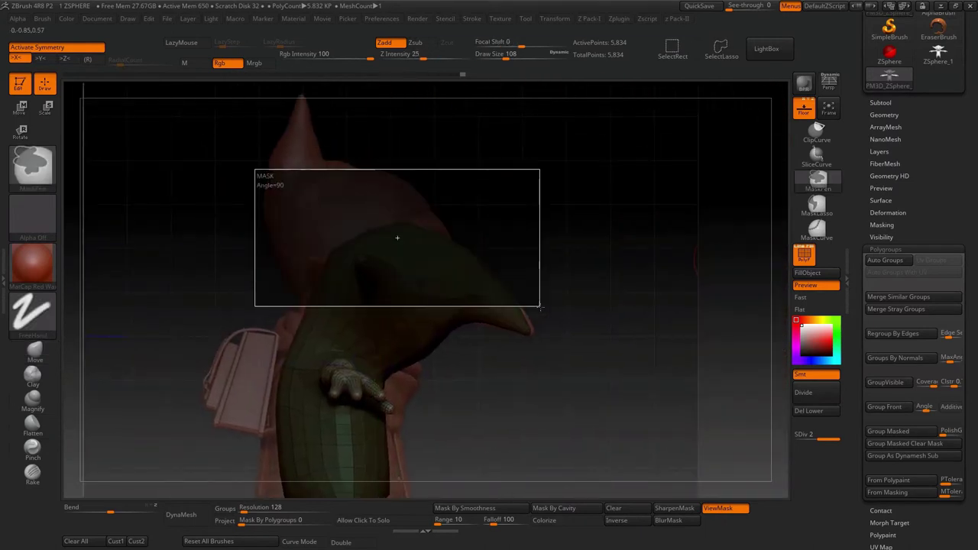
pyautogui.keyDown('ctrl'); pyautogui.moveTo(262, 160); pyautogui.dragTo(589, 317); pyautogui.keyUp('ctrl')
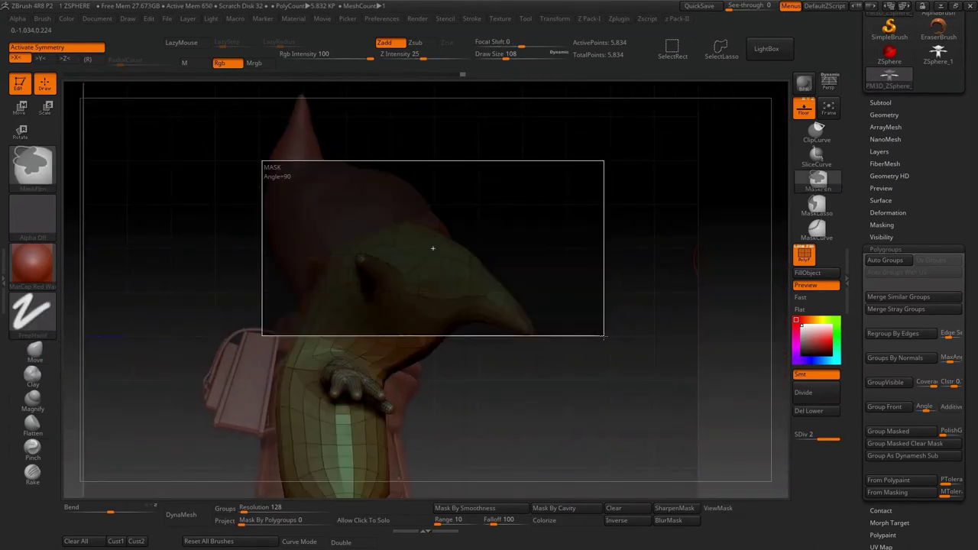
pyautogui.keyDown('ctrl'); pyautogui.moveTo(633, 402); pyautogui.dragTo(451, 247); pyautogui.keyUp('ctrl')
pyautogui.moveTo(322, 189)
pyautogui.keyDown('ctrl'); pyautogui.mouseDown()
pyautogui.moveTo(465, 309)
pyautogui.moveTo(363, 239)
pyautogui.mouseUp(); pyautogui.keyUp('ctrl')
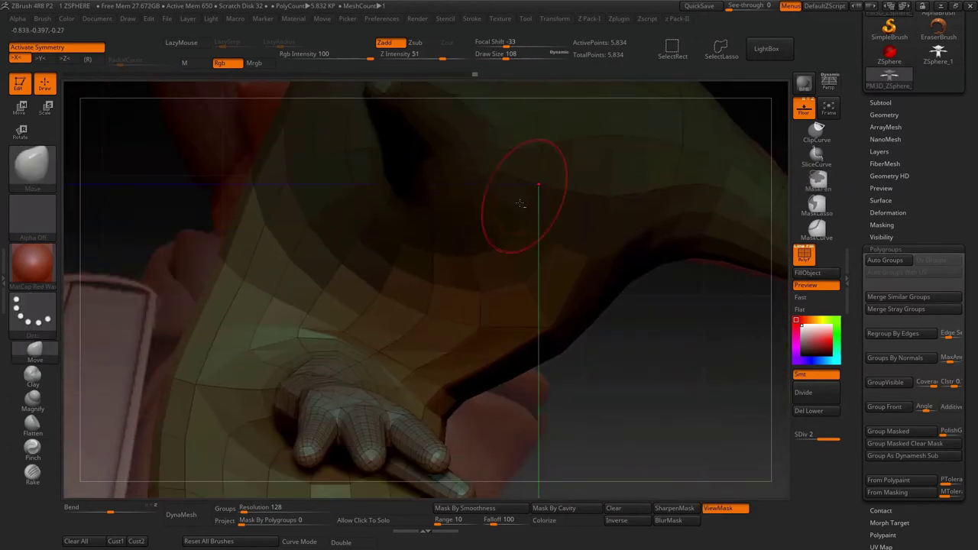
# - Paint a mask along the beak edge on the chest, then return to a front view of the body
pyautogui.press('ctrl')
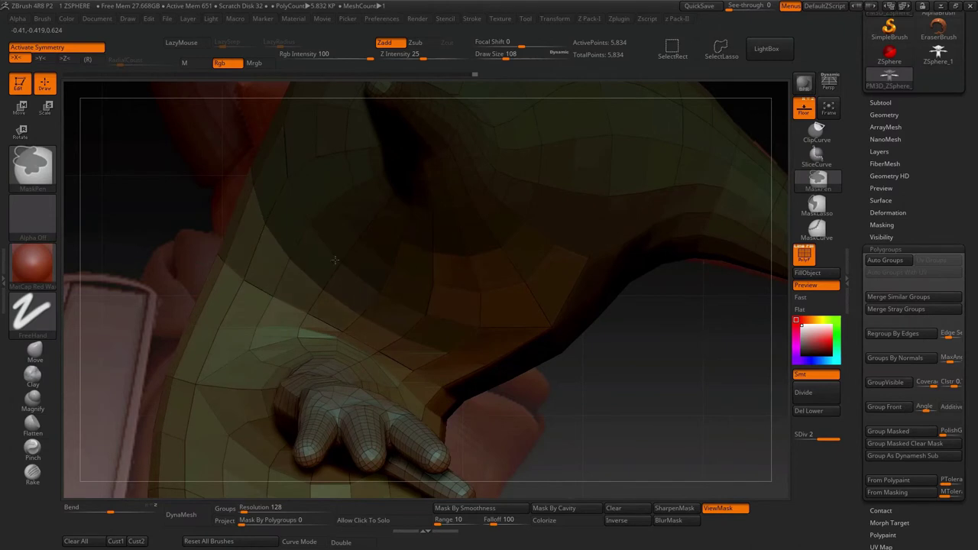
pyautogui.keyDown('ctrl'); pyautogui.moveTo(488, 361); pyautogui.dragTo(269, 239); pyautogui.keyUp('ctrl')
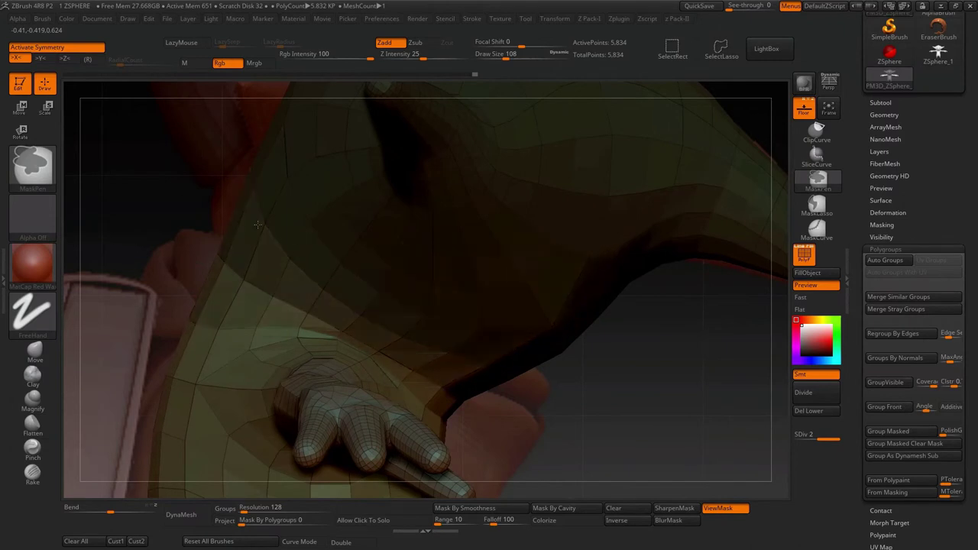
pyautogui.moveTo(498, 204); pyautogui.dragTo(419, 223, button='right')
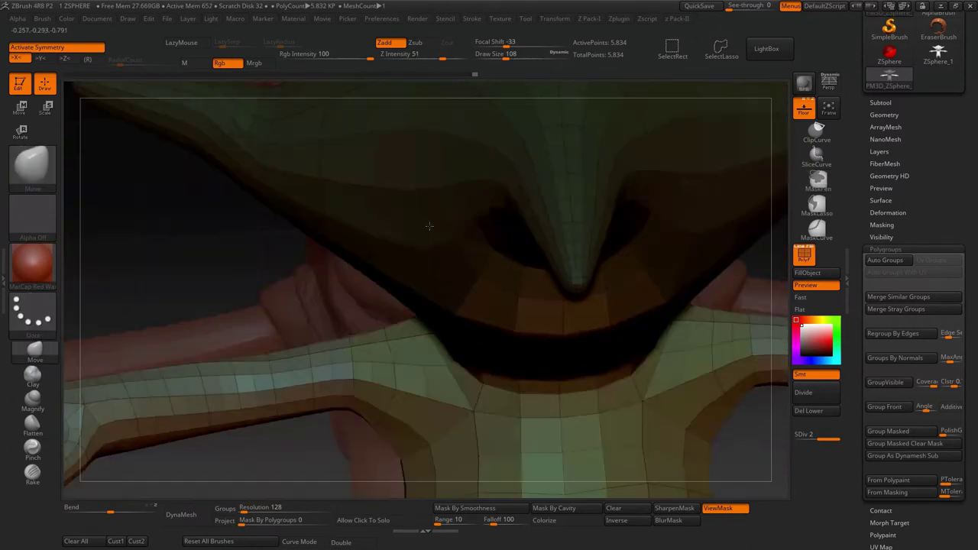
pyautogui.moveTo(499, 306)
pyautogui.mouseDown(button='right')
pyautogui.moveTo(518, 328)
pyautogui.moveTo(476, 255)
pyautogui.mouseUp(button='right')
pyautogui.press('ctrl')
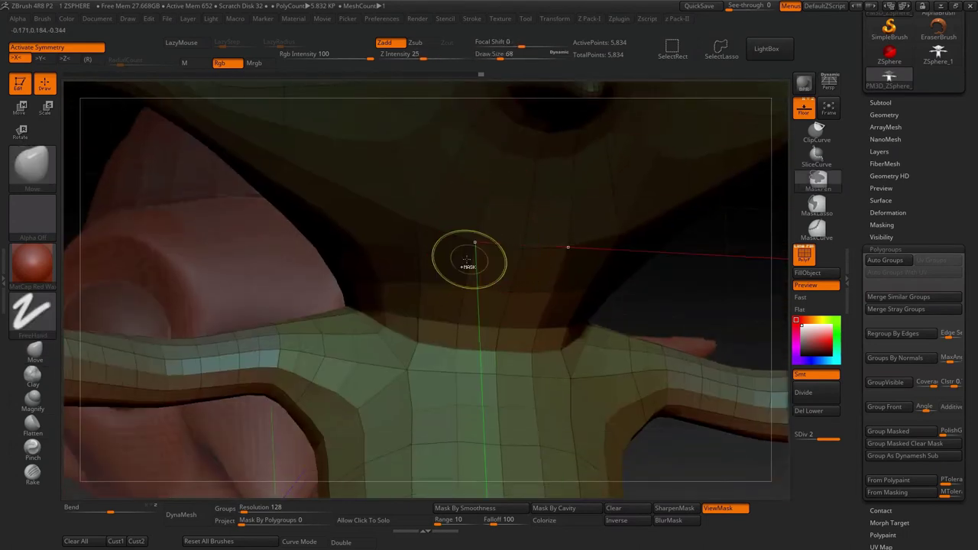
pyautogui.moveTo(474, 316); pyautogui.dragTo(505, 280, button='right')
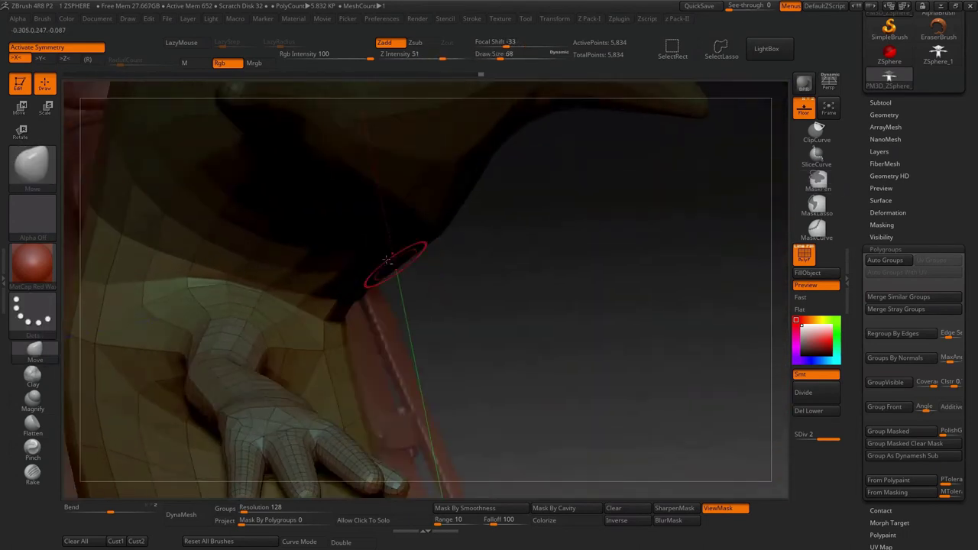
pyautogui.moveTo(295, 321); pyautogui.dragTo(303, 257, button='right')
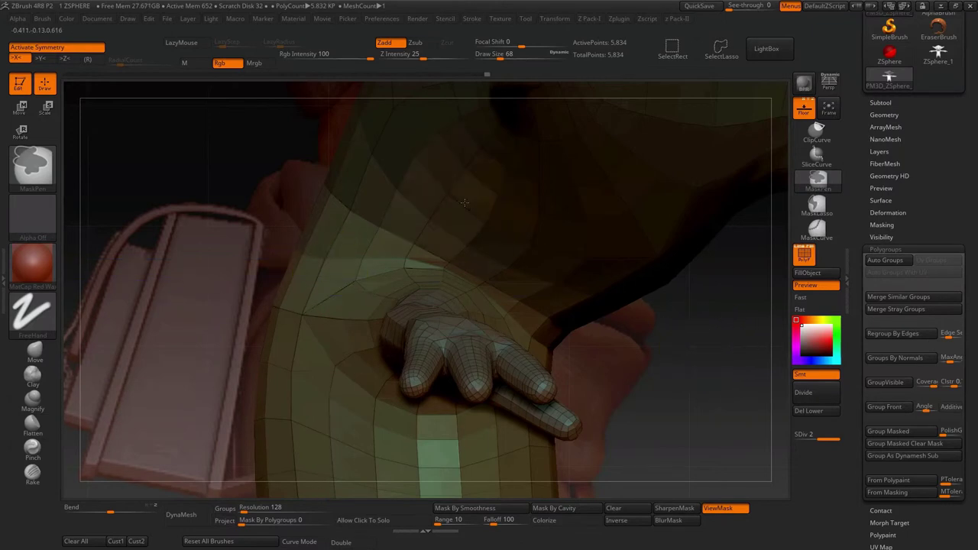
pyautogui.press('ctrl')
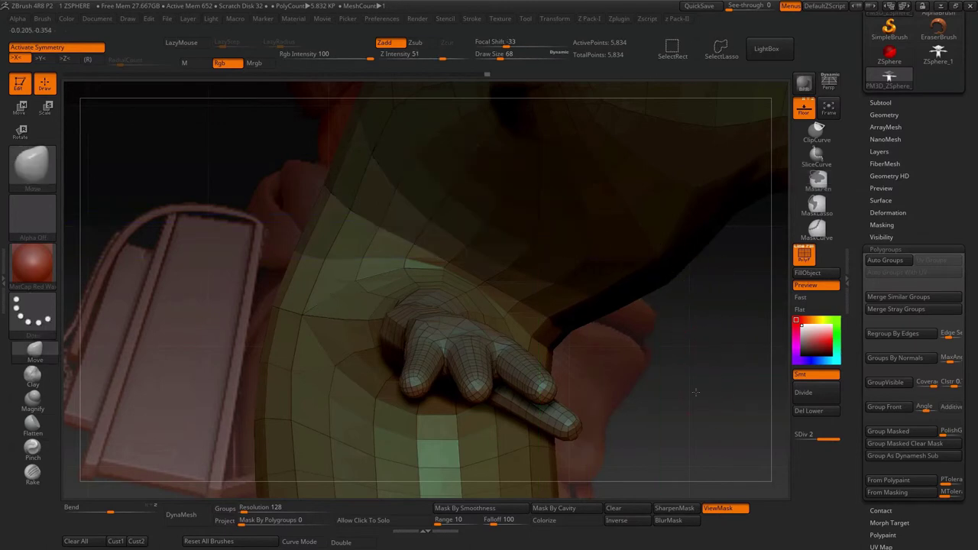
pyautogui.moveTo(696, 392); pyautogui.dragTo(915, 445)
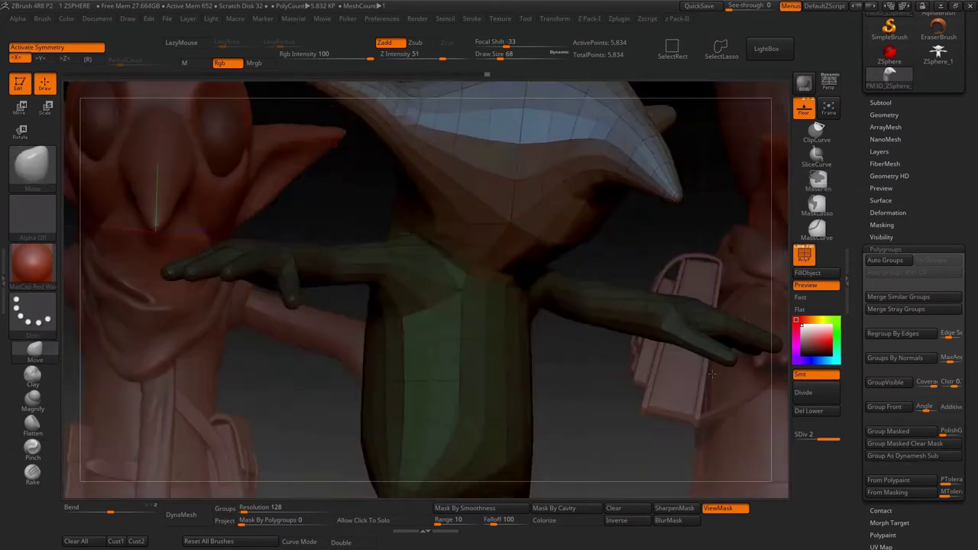
pyautogui.moveTo(749, 428)
pyautogui.mouseDown()
pyautogui.moveTo(695, 381)
pyautogui.moveTo(738, 439)
pyautogui.moveTo(627, 332)
pyautogui.moveTo(635, 360)
pyautogui.moveTo(618, 349)
pyautogui.moveTo(591, 374)
pyautogui.moveTo(559, 325)
pyautogui.mouseUp()
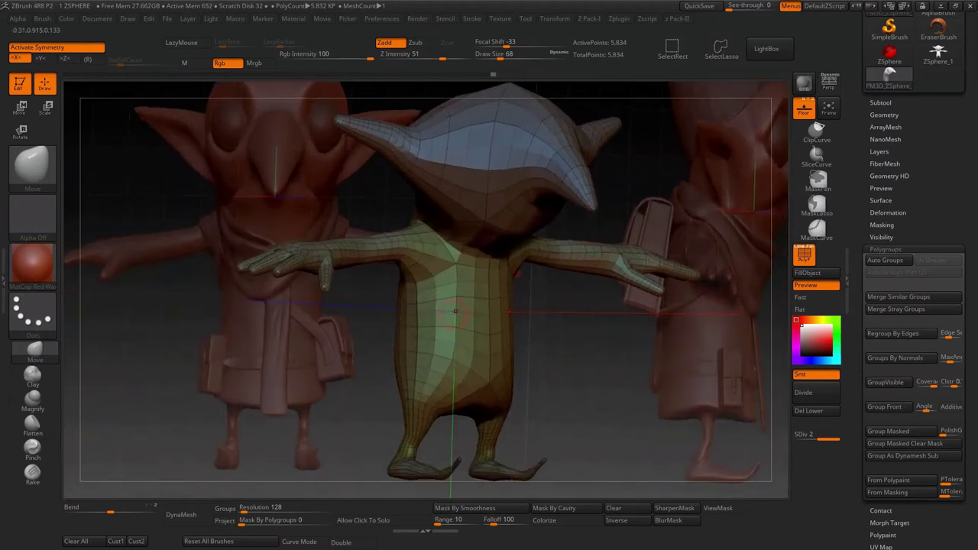
# - Isolate the torso polygroup, invert and hide the hands and feet, then unhide all and frame the model
pyautogui.hotkey('ctrl', 'shift')
pyautogui.keyDown('ctrl'); pyautogui.keyDown('shift'); pyautogui.click(473, 320); pyautogui.keyUp('shift'); pyautogui.keyUp('ctrl')
pyautogui.moveTo(525, 349)
pyautogui.mouseDown()
pyautogui.moveTo(556, 334)
pyautogui.moveTo(440, 314)
pyautogui.mouseUp()
pyautogui.hotkey('ctrl', 'shift')
pyautogui.keyDown('ctrl'); pyautogui.keyDown('shift'); pyautogui.click(464, 342); pyautogui.keyUp('shift'); pyautogui.keyUp('ctrl')
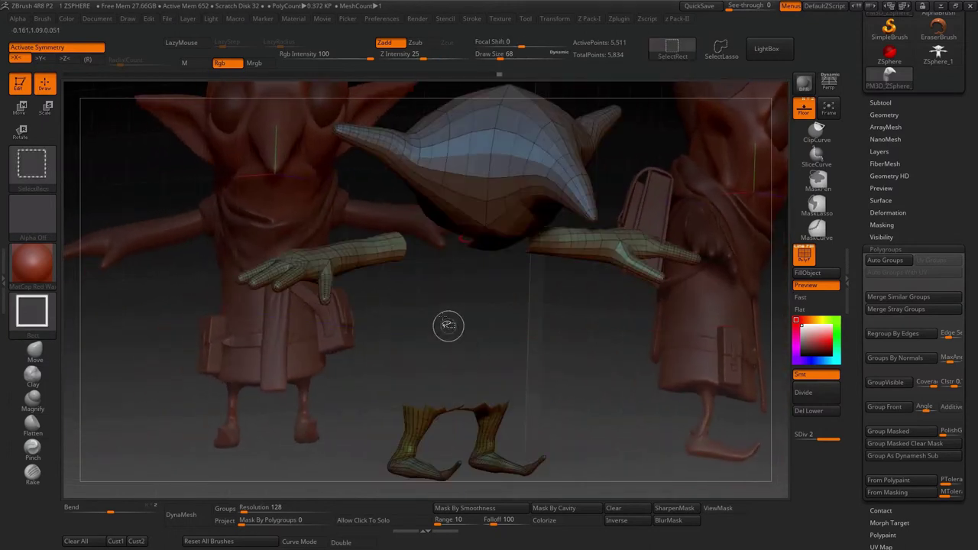
pyautogui.keyDown('ctrl'); pyautogui.keyDown('alt'); pyautogui.keyDown('shift'); pyautogui.click(383, 247); pyautogui.keyUp('shift'); pyautogui.keyUp('alt'); pyautogui.keyUp('ctrl')
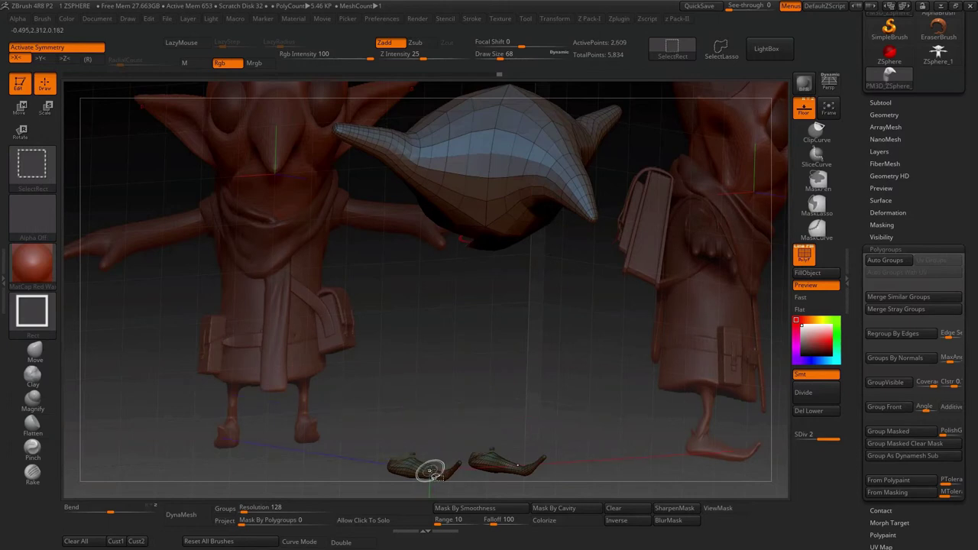
pyautogui.keyDown('ctrl'); pyautogui.keyDown('alt'); pyautogui.keyDown('shift'); pyautogui.click(430, 464); pyautogui.keyUp('shift'); pyautogui.keyUp('alt'); pyautogui.keyUp('ctrl')
pyautogui.press('f')
pyautogui.moveTo(590, 324)
pyautogui.mouseDown()
pyautogui.moveTo(596, 344)
pyautogui.moveTo(587, 334)
pyautogui.mouseUp()
pyautogui.keyDown('ctrl'); pyautogui.keyDown('shift'); pyautogui.click(586, 355); pyautogui.keyUp('shift'); pyautogui.keyUp('ctrl')
pyautogui.press('f')
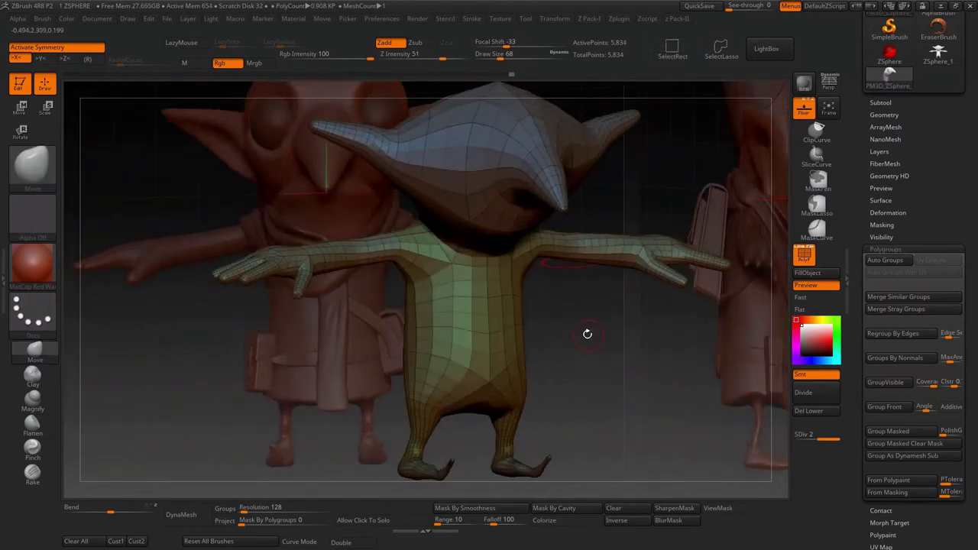
# - Turn off PolyF and broaden the shoulders and upper torso with the Move brush at size 476
pyautogui.click(804, 260)
pyautogui.moveTo(588, 374); pyautogui.dragTo(594, 365)
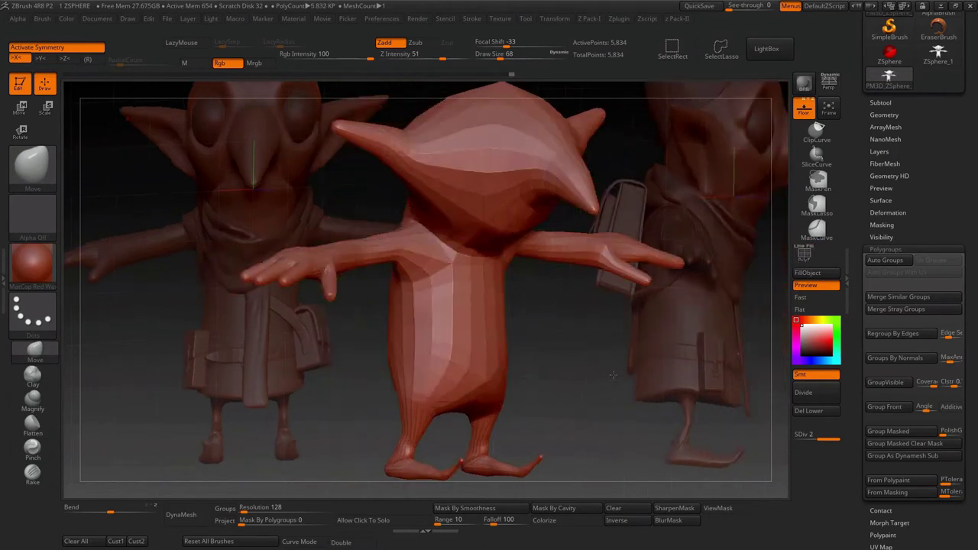
pyautogui.click(34, 164)
pyautogui.click(387, 184)
pyautogui.moveTo(388, 187); pyautogui.dragTo(435, 417)
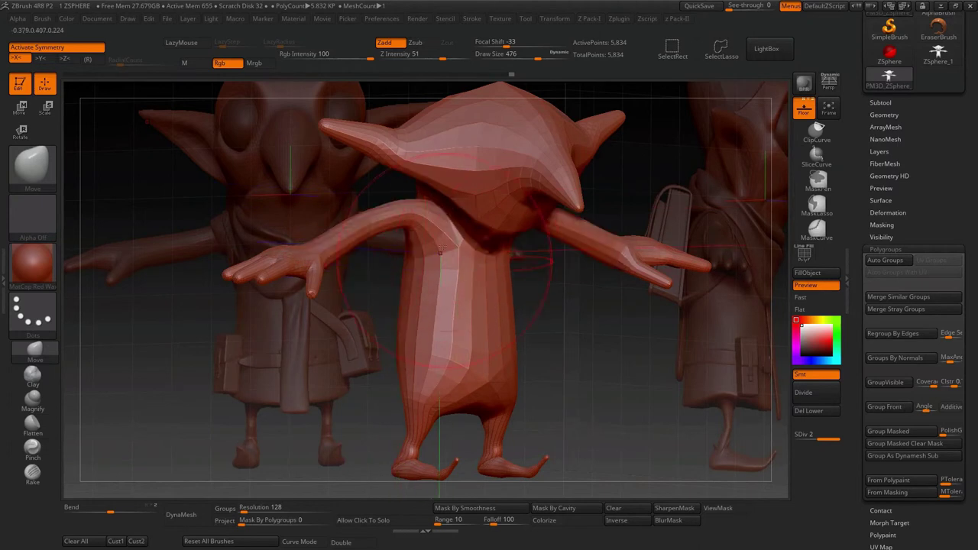
pyautogui.moveTo(590, 260); pyautogui.dragTo(611, 240)
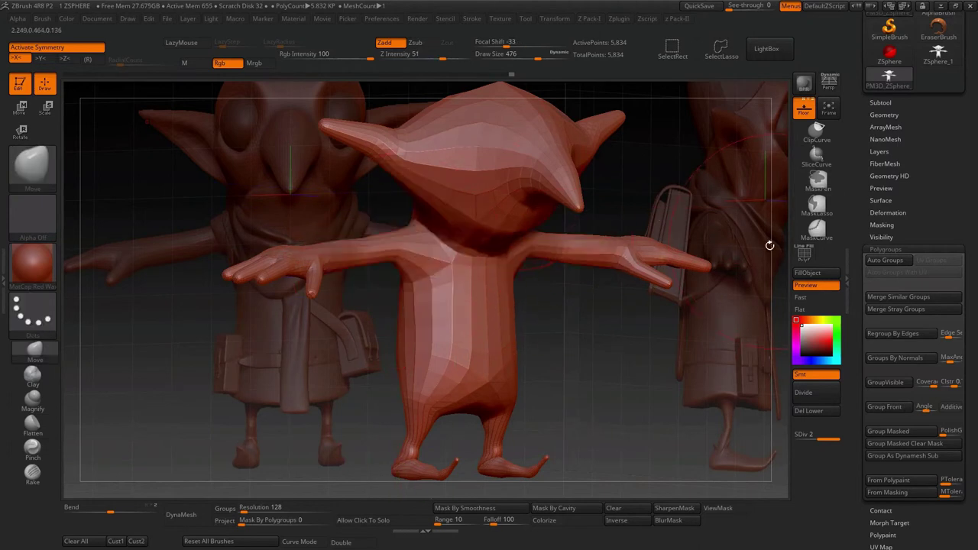
pyautogui.click(885, 163)
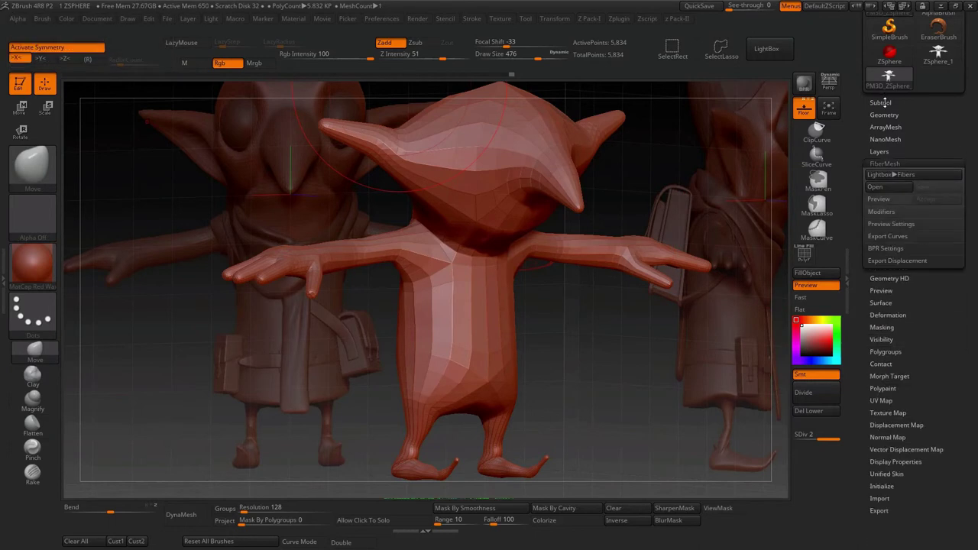
# - Split the goblin into five subtools by polygroup with Groups Split
pyautogui.click(881, 102)
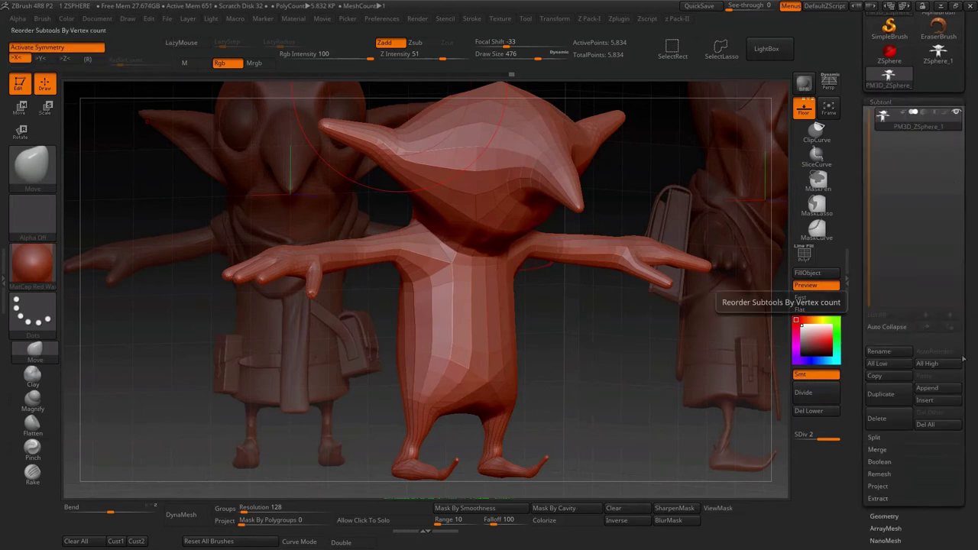
pyautogui.moveTo(966, 394); pyautogui.dragTo(965, 360)
pyautogui.click(873, 391)
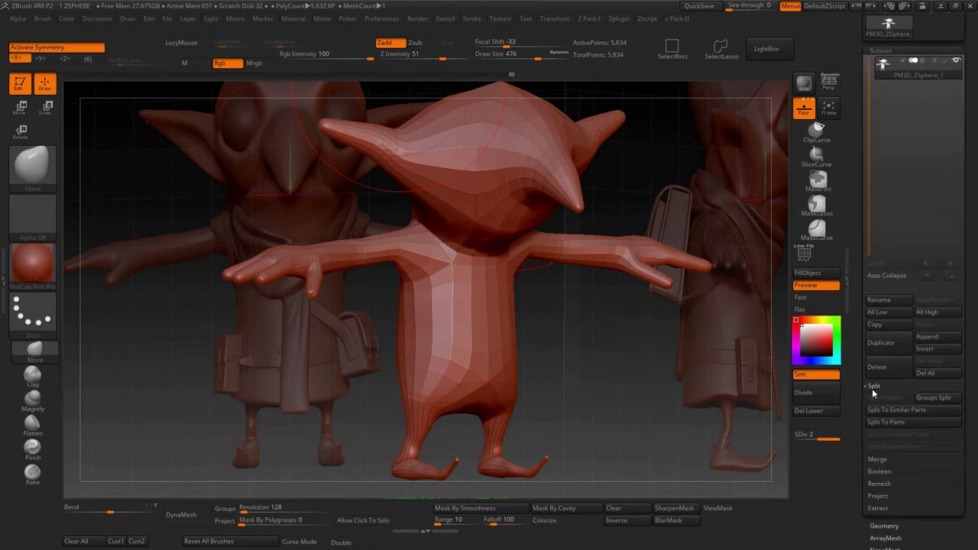
pyautogui.click(933, 398)
pyautogui.click(792, 413)
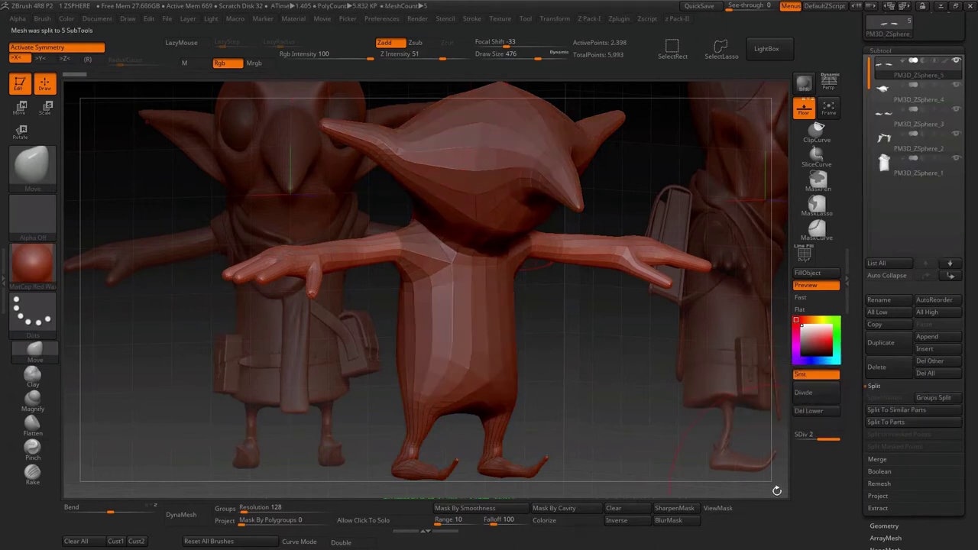
pyautogui.moveTo(710, 403); pyautogui.dragTo(812, 253)
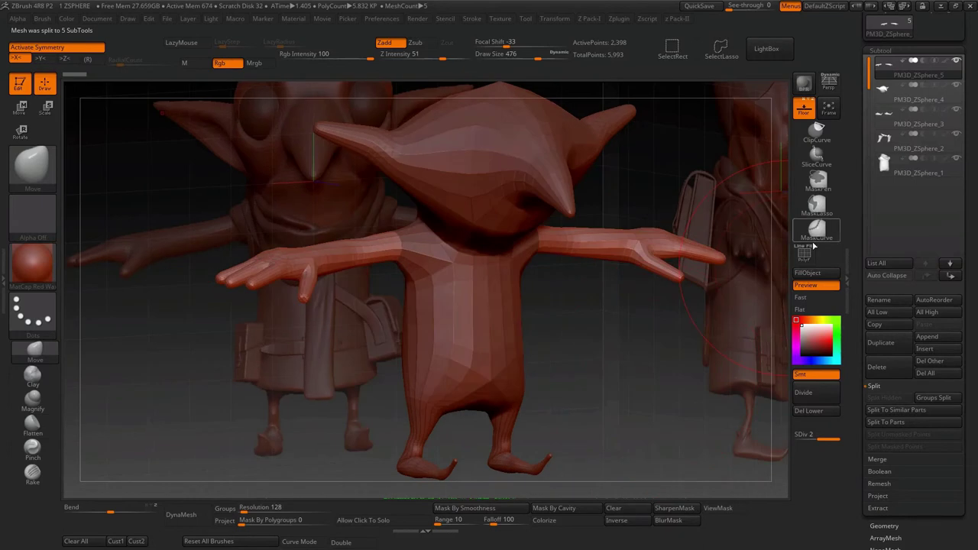
# - Rename the first three subtools Bras, Tete and Chaussures
pyautogui.click(879, 299)
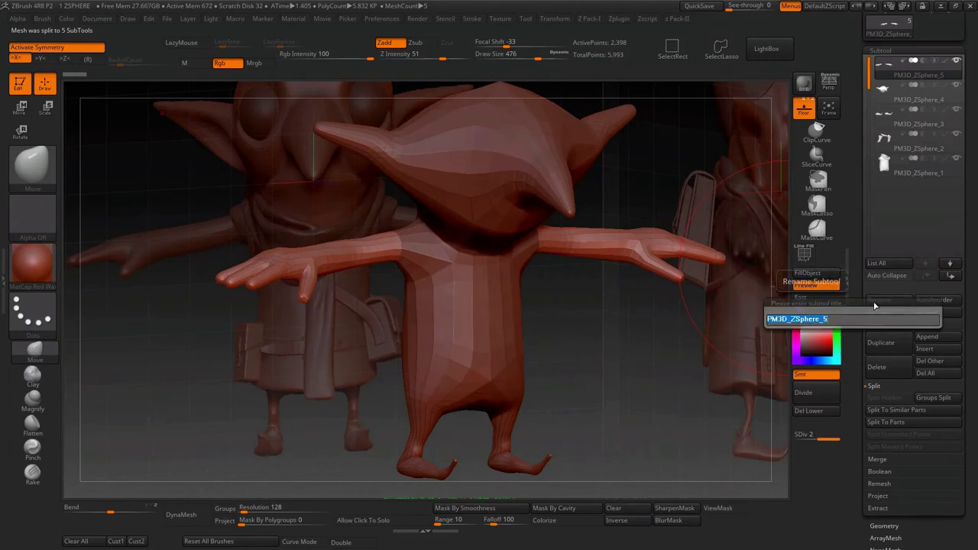
pyautogui.write('Bras')
pyautogui.press('Return')
pyautogui.click(917, 95)
pyautogui.click(879, 300)
pyautogui.write('Tete')
pyautogui.press('Return')
pyautogui.click(917, 118)
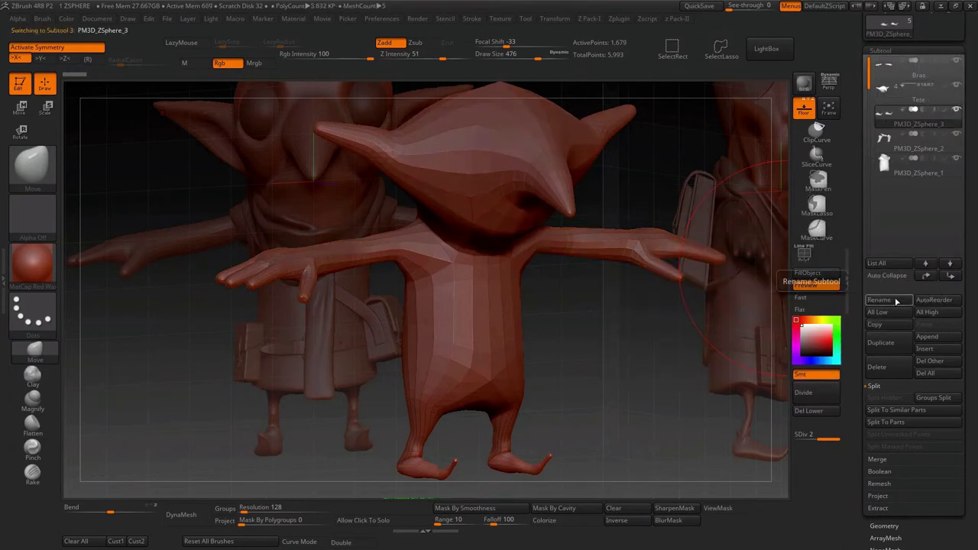
pyautogui.click(882, 301)
pyautogui.write('res')
pyautogui.press('Return')
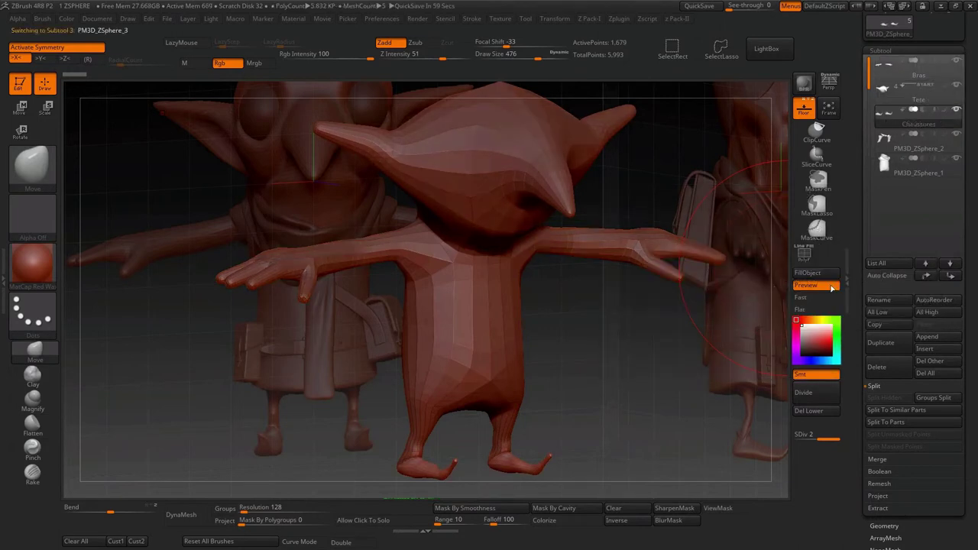
# - Rename the remaining subtools Pantalon and Torse, then show the subtool list
pyautogui.click(917, 143)
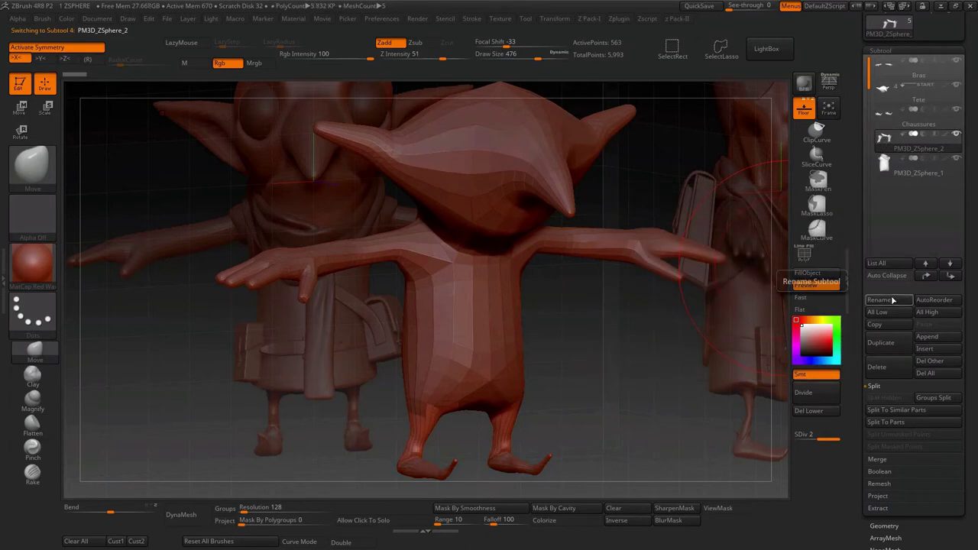
pyautogui.click(889, 300)
pyautogui.write('panon')
pyautogui.press('Return')
pyautogui.click(917, 166)
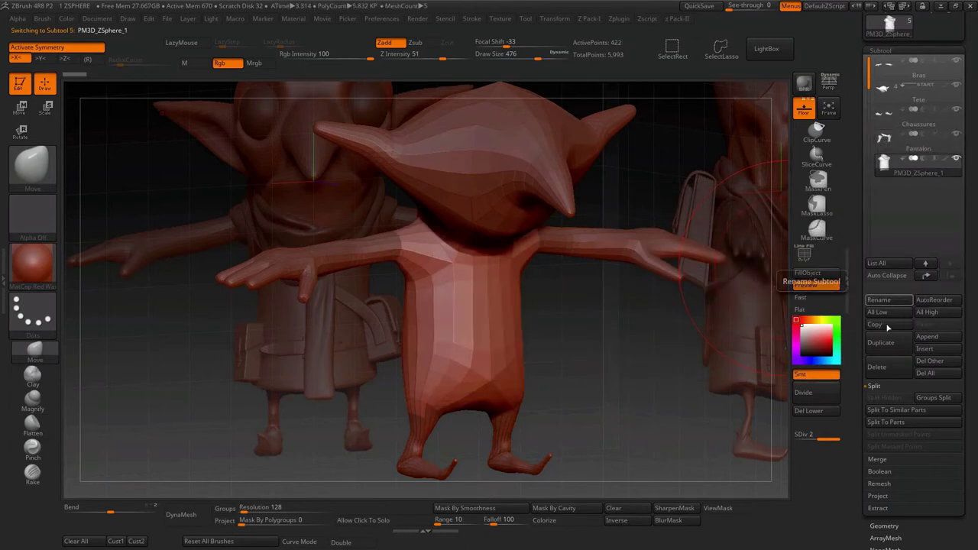
pyautogui.click(882, 300)
pyautogui.write('e')
pyautogui.press('Return')
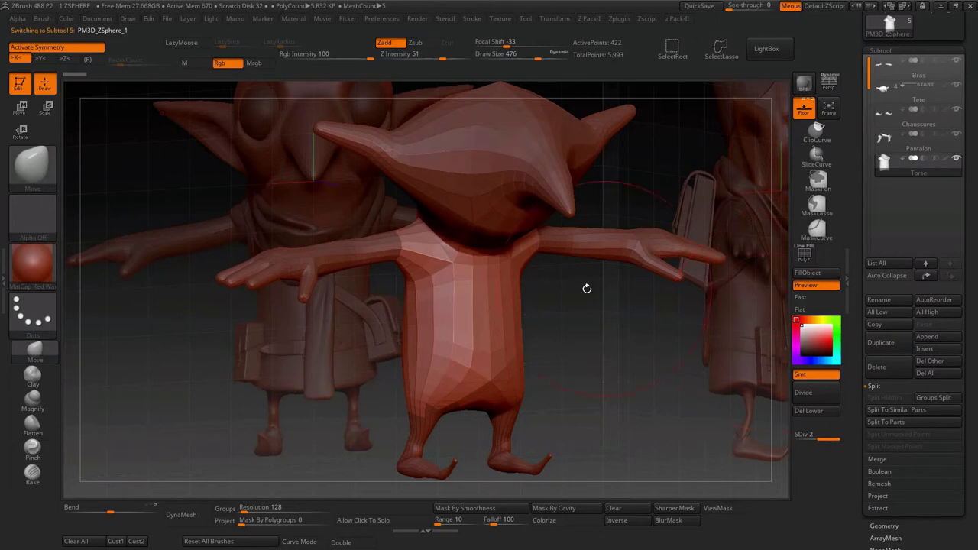
pyautogui.press('n')
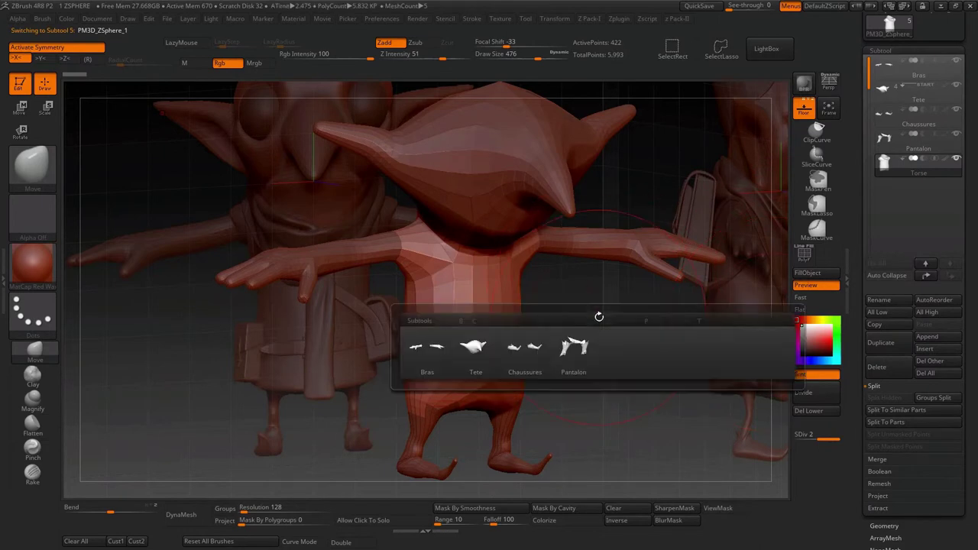
# - Cycle through the subtool list and body parts, including Chaussures, ending with Pantalon active
pyautogui.click(581, 350)
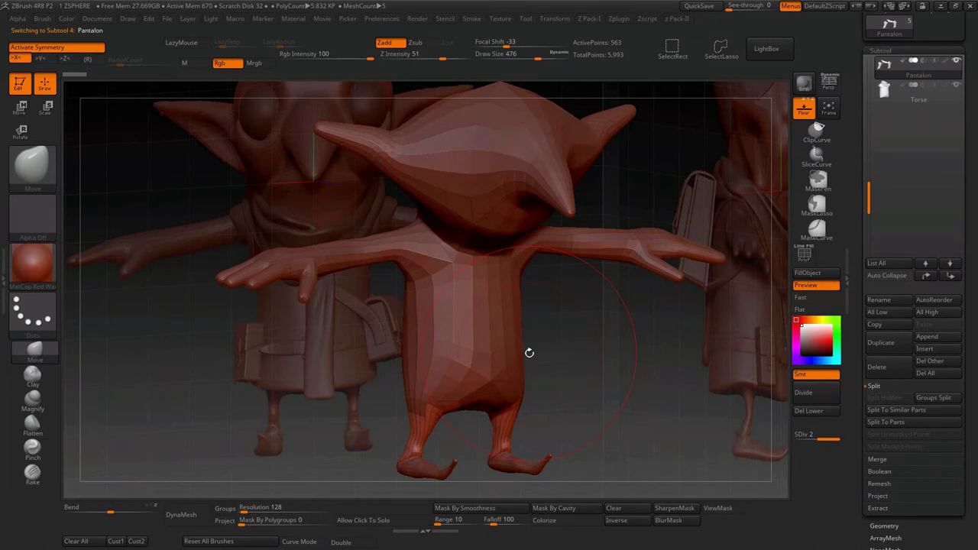
pyautogui.press('n')
pyautogui.click(451, 378)
pyautogui.press('n')
pyautogui.click(386, 395)
pyautogui.press('n')
pyautogui.moveTo(869, 191); pyautogui.dragTo(859, 52)
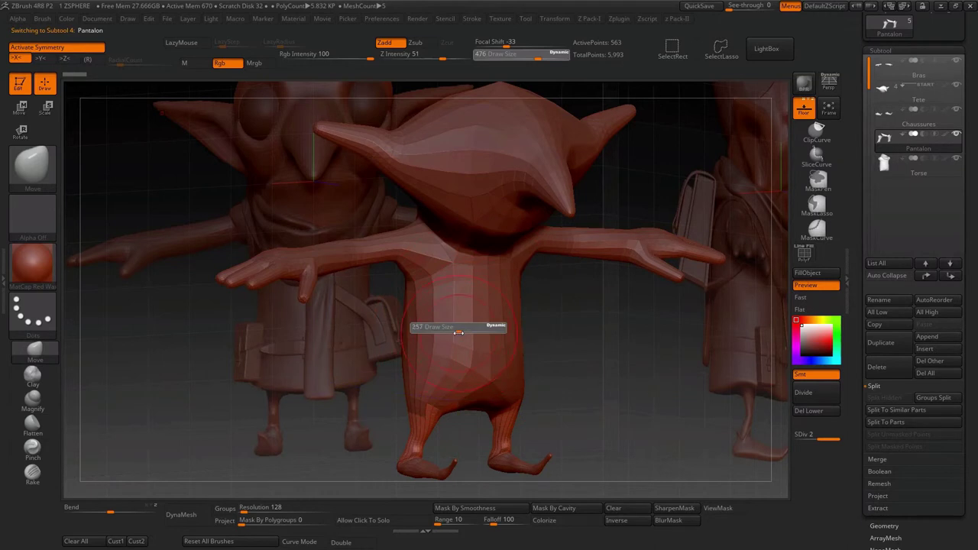
pyautogui.keyDown('alt'); pyautogui.click(463, 315); pyautogui.keyUp('alt')
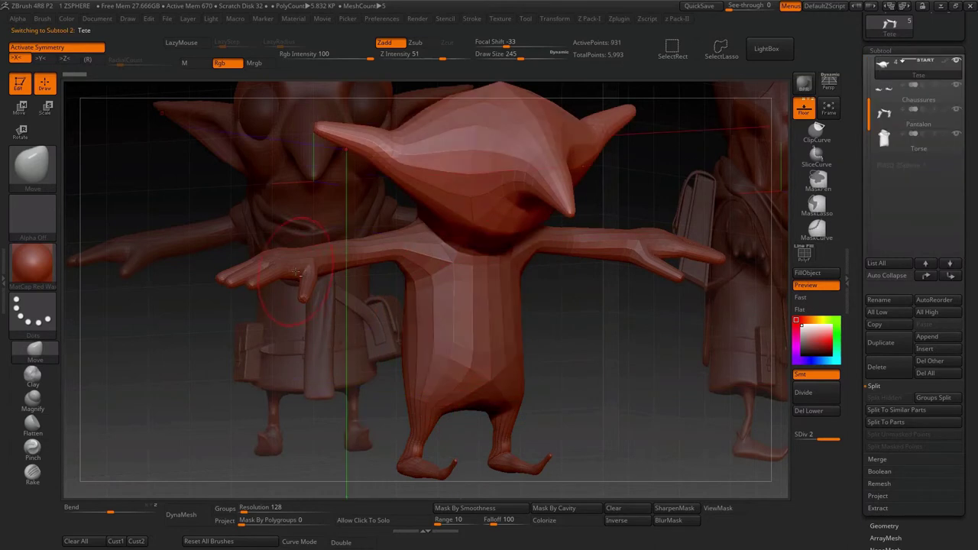
pyautogui.keyDown('alt'); pyautogui.click(294, 272); pyautogui.keyUp('alt')
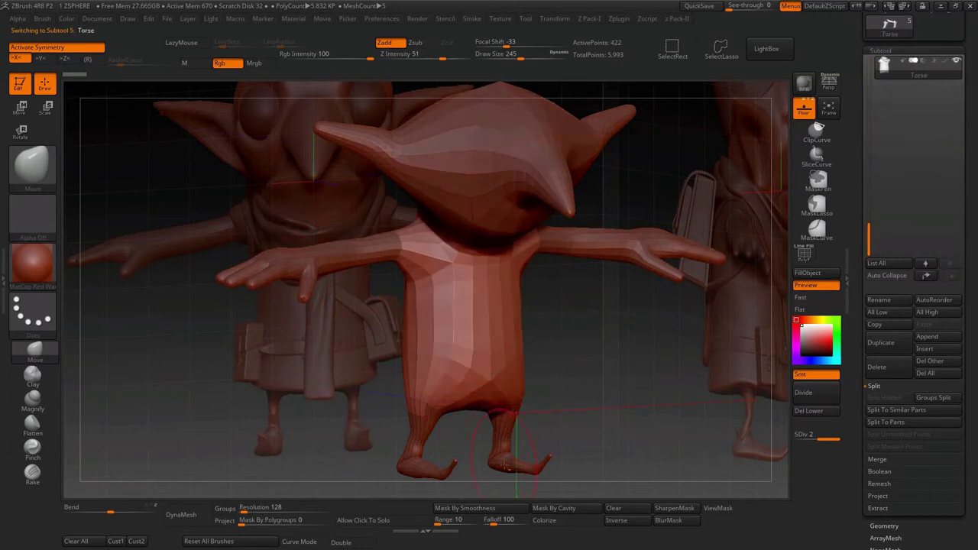
pyautogui.keyDown('alt'); pyautogui.click(486, 469); pyautogui.keyUp('alt')
pyautogui.keyDown('alt'); pyautogui.click(429, 430); pyautogui.keyUp('alt')
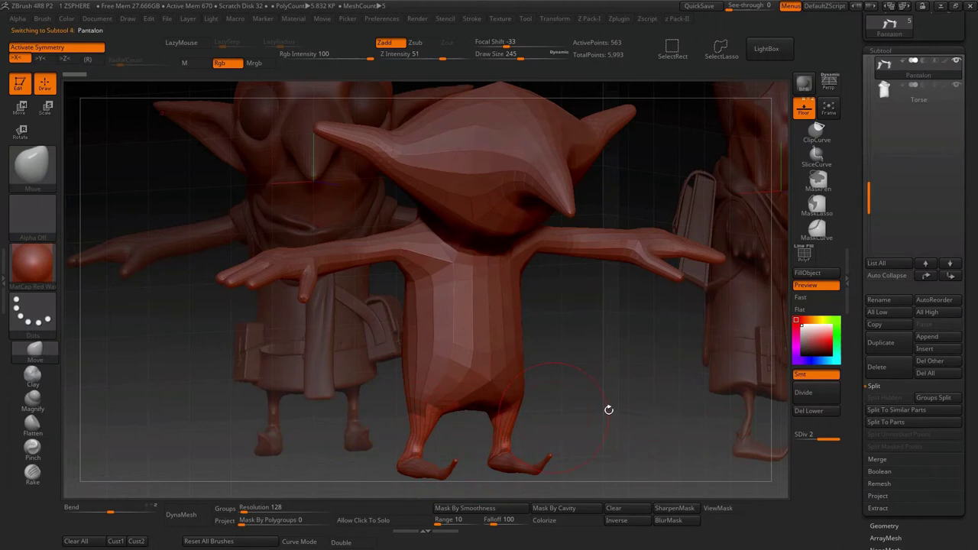
# - Zoom in on the goblin's head and open the left tray for the Draw palette
pyautogui.moveTo(645, 291); pyautogui.dragTo(642, 380)
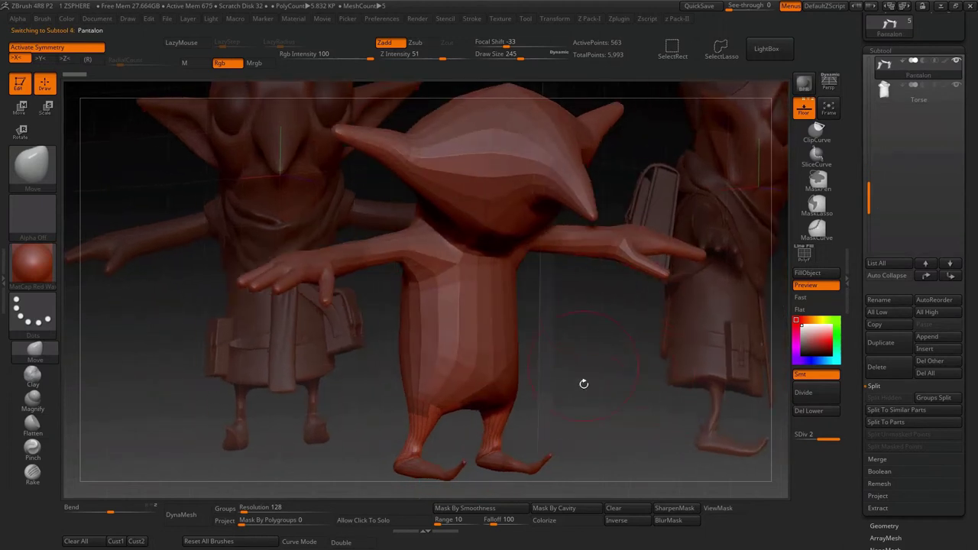
pyautogui.moveTo(644, 377); pyautogui.dragTo(681, 431)
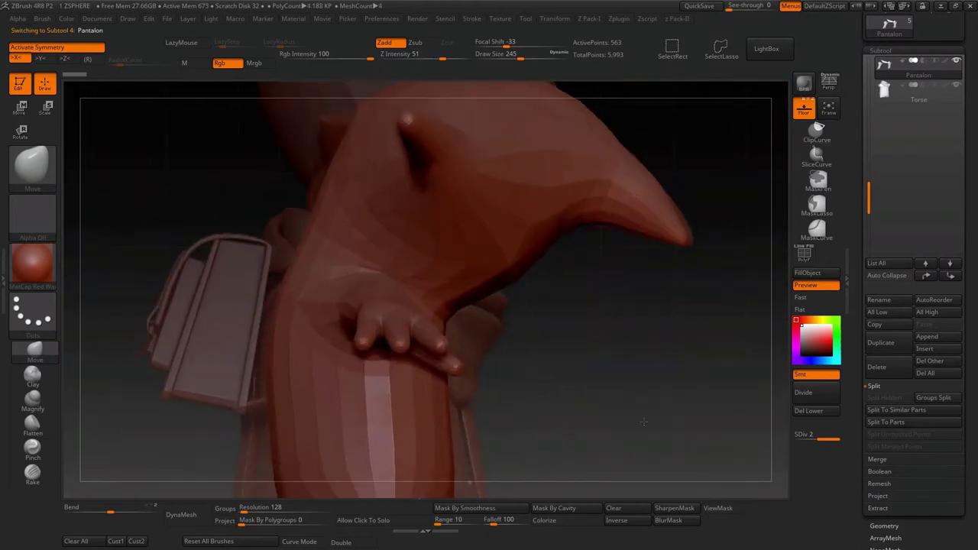
pyautogui.click(4, 280)
# - Dock the Draw palette in the left tray for quick access
pyautogui.click(255, 18)
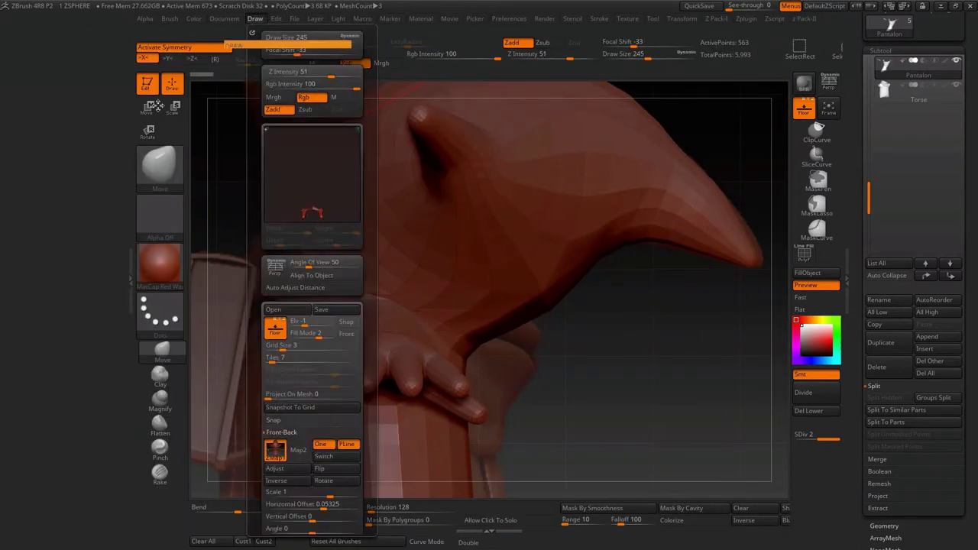
pyautogui.moveTo(254, 19)
pyautogui.mouseDown()
pyautogui.moveTo(62, 168)
pyautogui.moveTo(61, 153)
pyautogui.mouseUp()
pyautogui.moveTo(688, 382)
pyautogui.mouseDown()
pyautogui.moveTo(650, 319)
pyautogui.moveTo(499, 153)
pyautogui.moveTo(630, 332)
pyautogui.moveTo(56, 315)
pyautogui.mouseUp()
# - Select the Tete subtool, subdivide it once with Ctrl+D, and sculpt a bulge on the brow
pyautogui.keyDown('alt'); pyautogui.click(500, 153); pyautogui.keyUp('alt')
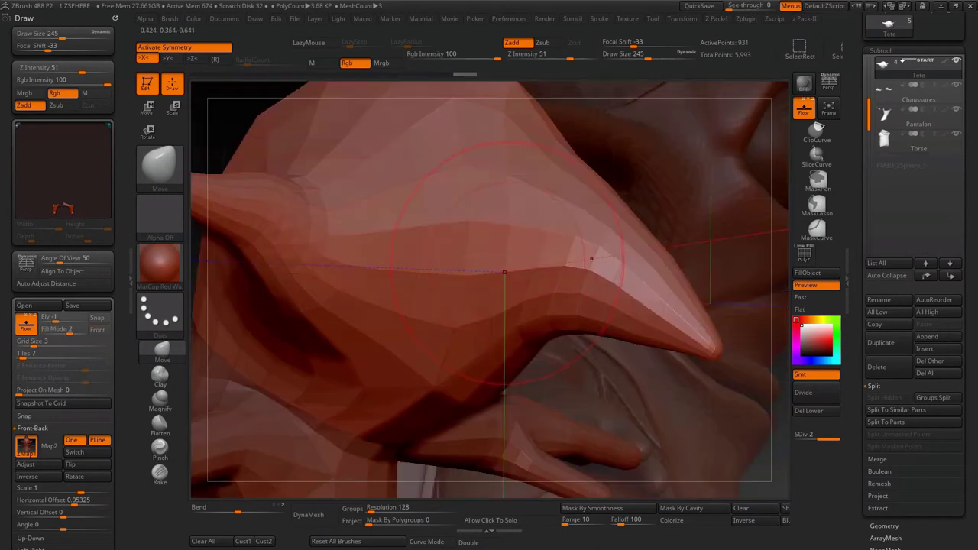
pyautogui.moveTo(496, 224)
pyautogui.mouseDown()
pyautogui.moveTo(474, 204)
pyautogui.moveTo(535, 229)
pyautogui.mouseUp()
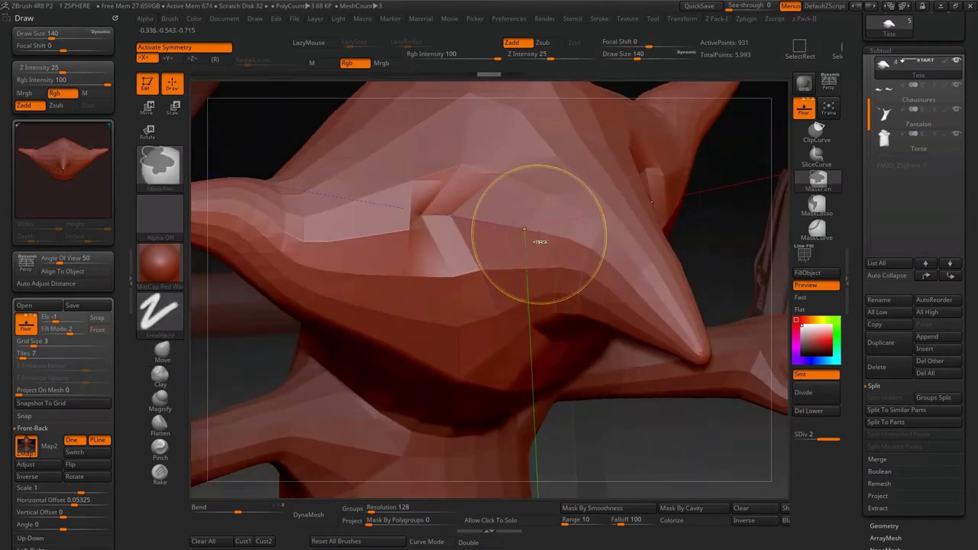
pyautogui.hotkey('ctrl', 'd')
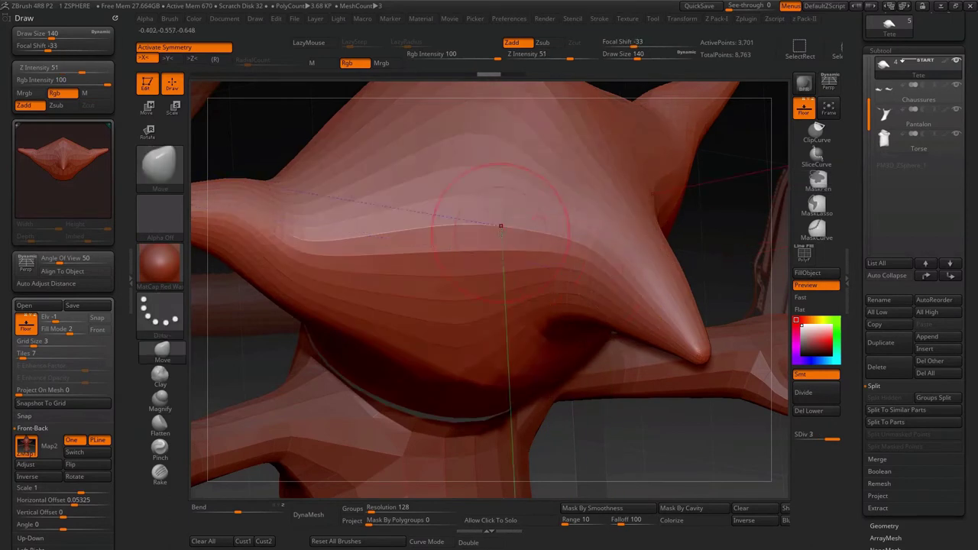
pyautogui.moveTo(483, 227)
pyautogui.mouseDown()
pyautogui.moveTo(428, 226)
pyautogui.moveTo(451, 210)
pyautogui.moveTo(408, 220)
pyautogui.moveTo(280, 163)
pyautogui.moveTo(414, 212)
pyautogui.moveTo(382, 218)
pyautogui.moveTo(363, 205)
pyautogui.moveTo(383, 196)
pyautogui.moveTo(367, 214)
pyautogui.moveTo(378, 233)
pyautogui.moveTo(349, 186)
pyautogui.mouseUp()
pyautogui.moveTo(59, 324); pyautogui.dragTo(78, 329)
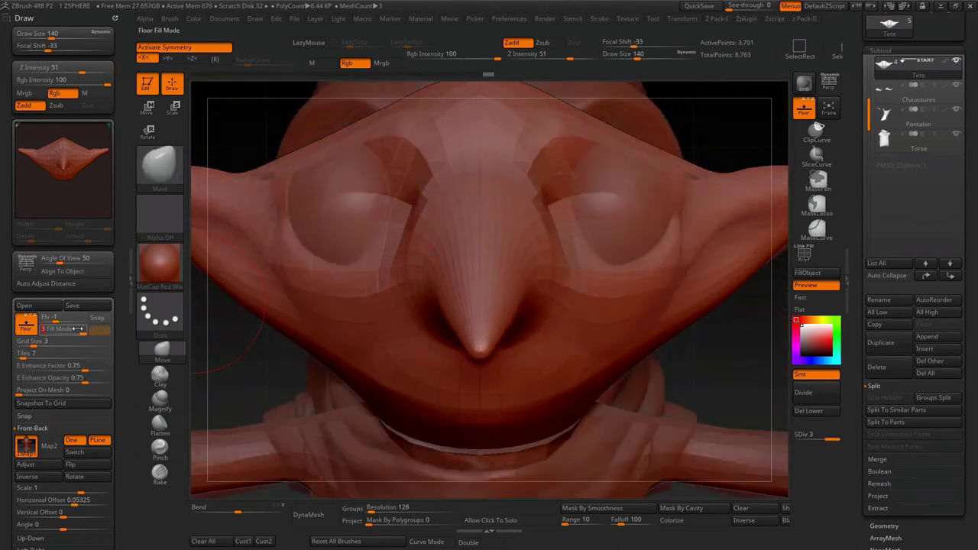
pyautogui.moveTo(319, 195)
pyautogui.mouseDown()
pyautogui.moveTo(356, 228)
pyautogui.moveTo(400, 153)
pyautogui.moveTo(428, 162)
pyautogui.moveTo(415, 224)
pyautogui.mouseUp()
pyautogui.press('s')
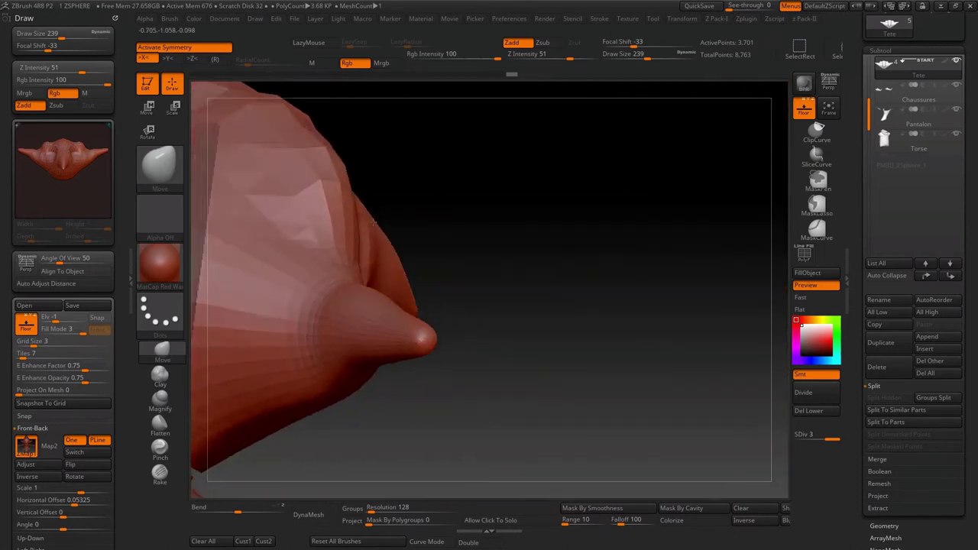
pyautogui.moveTo(321, 180); pyautogui.dragTo(381, 260)
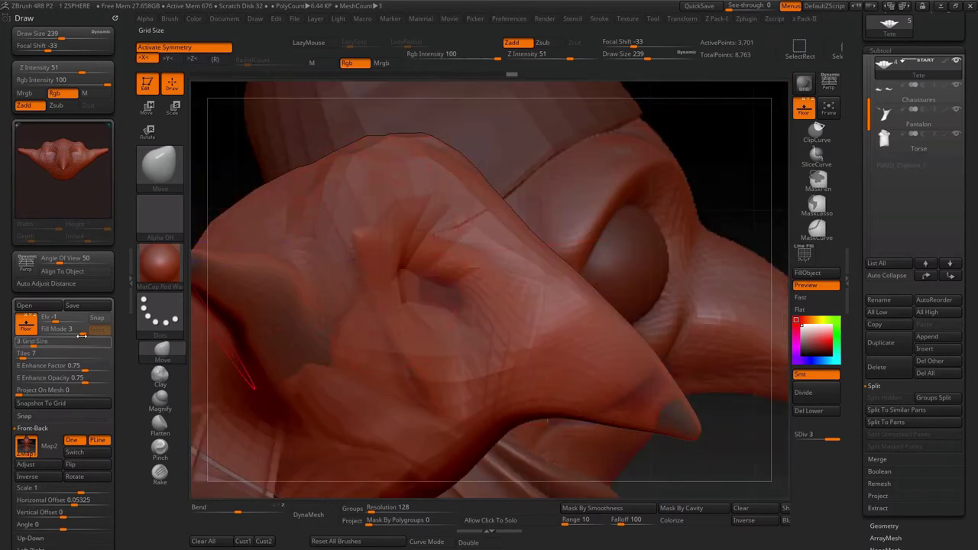
pyautogui.moveTo(476, 280); pyautogui.dragTo(416, 275)
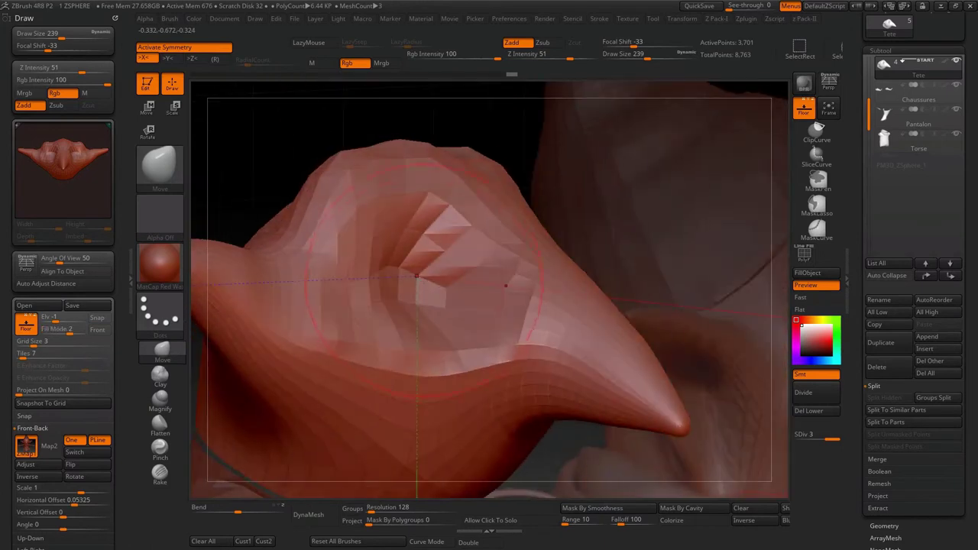
pyautogui.moveTo(497, 284)
pyautogui.mouseDown()
pyautogui.moveTo(395, 290)
pyautogui.moveTo(390, 276)
pyautogui.moveTo(831, 260)
pyautogui.mouseUp()
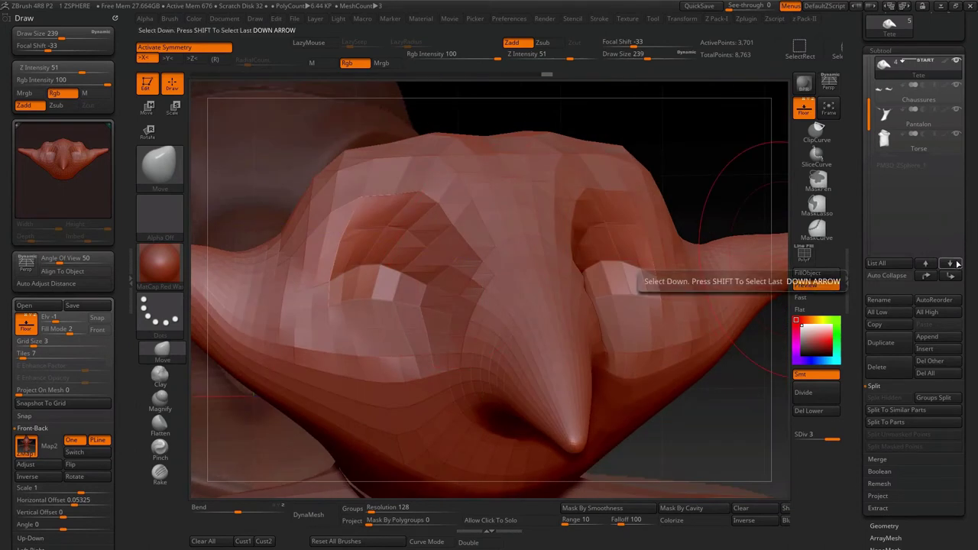
# - Append a Sphere3D subtool and make it the active subtool
pyautogui.click(936, 343)
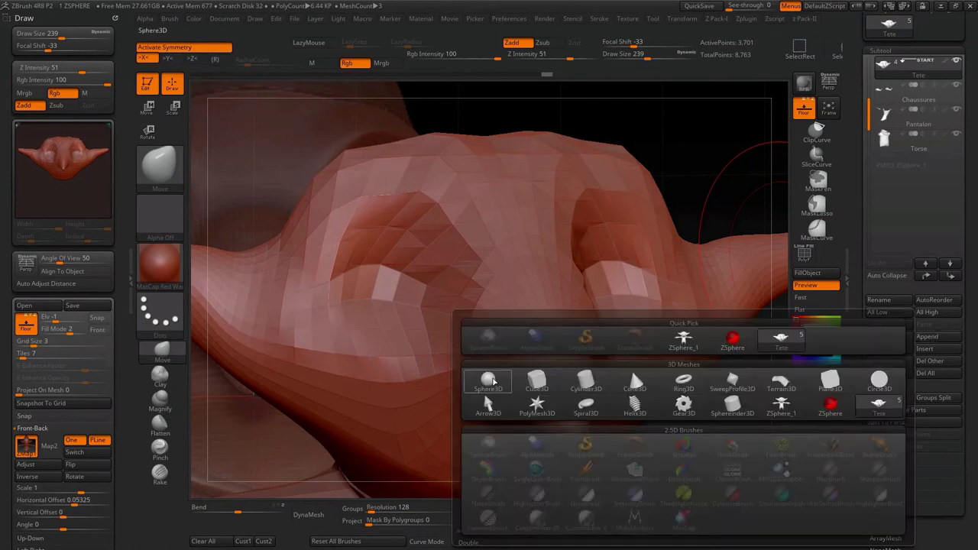
pyautogui.click(488, 380)
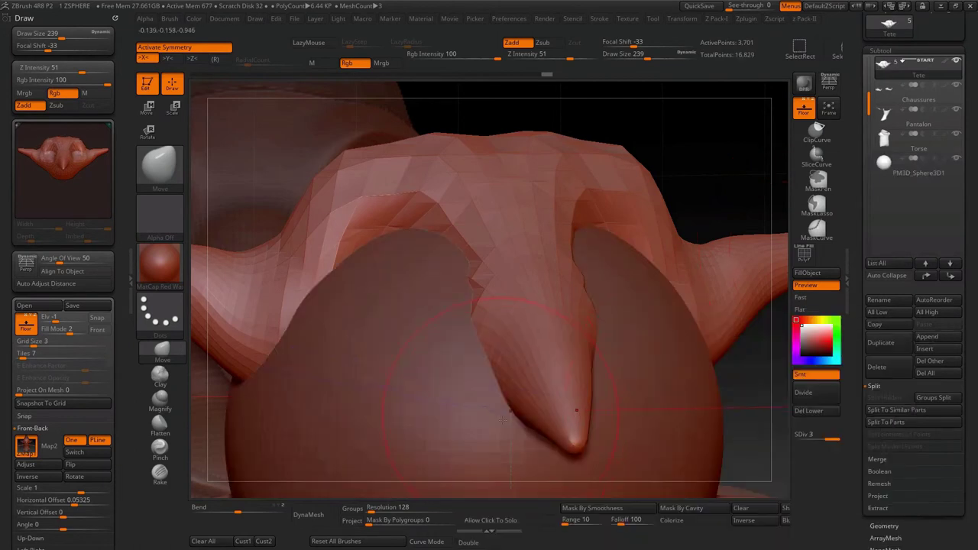
pyautogui.keyDown('alt'); pyautogui.click(671, 390); pyautogui.keyUp('alt')
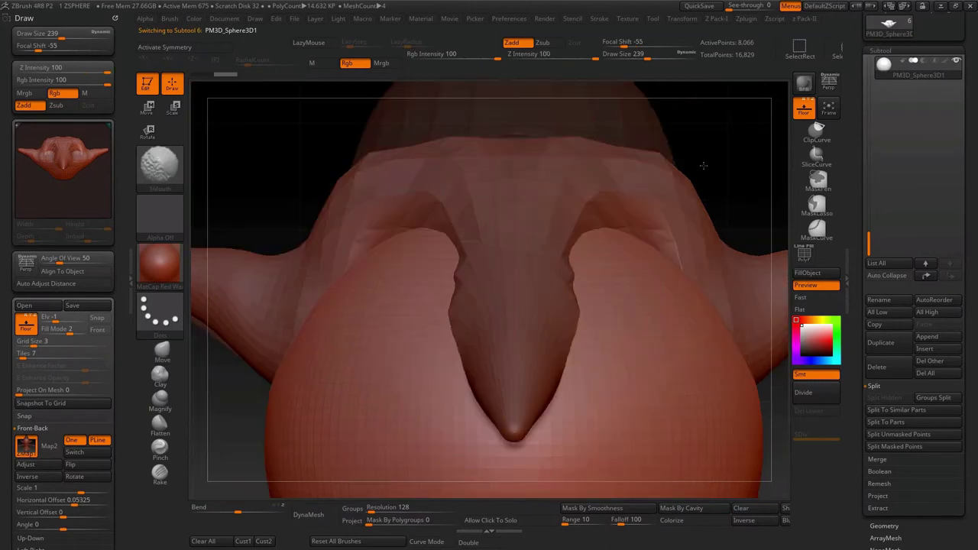
pyautogui.moveTo(734, 164)
pyautogui.mouseDown()
pyautogui.moveTo(723, 177)
pyautogui.moveTo(613, 128)
pyautogui.mouseUp()
# - With Transpose, shrink the sphere to about a third and move it toward the right eye socket
pyautogui.press('w')
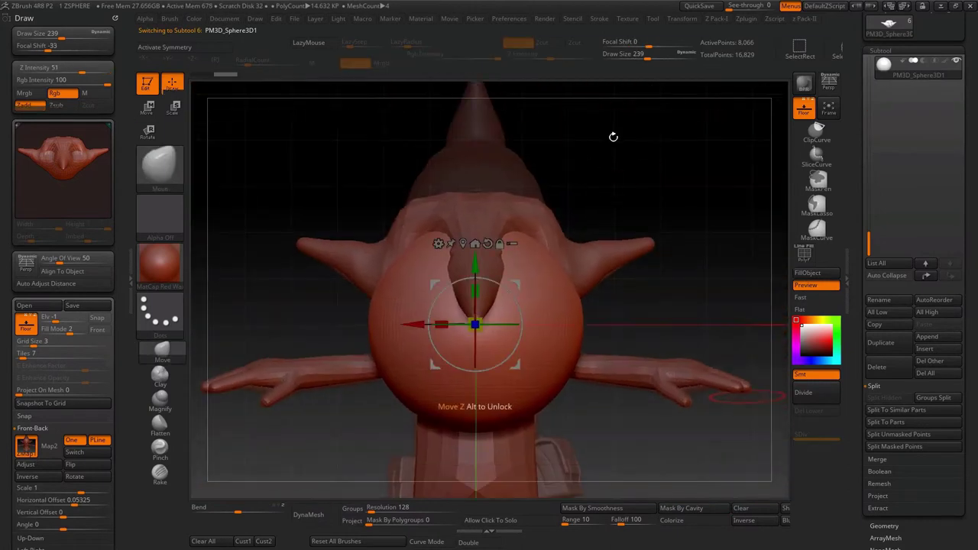
pyautogui.keyDown('shift'); pyautogui.moveTo(656, 268); pyautogui.dragTo(659, 273); pyautogui.keyUp('shift')
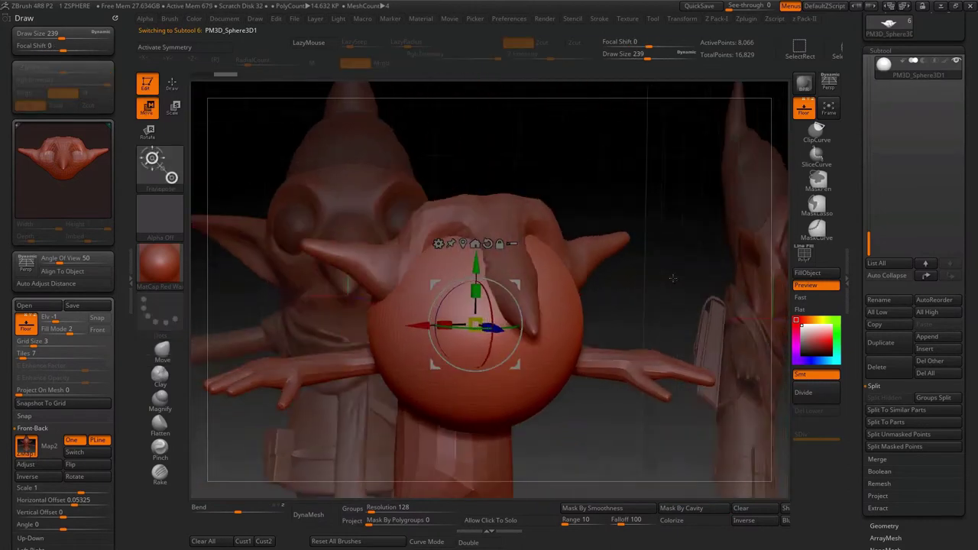
pyautogui.moveTo(505, 318)
pyautogui.mouseDown()
pyautogui.moveTo(544, 200)
pyautogui.moveTo(617, 208)
pyautogui.mouseUp()
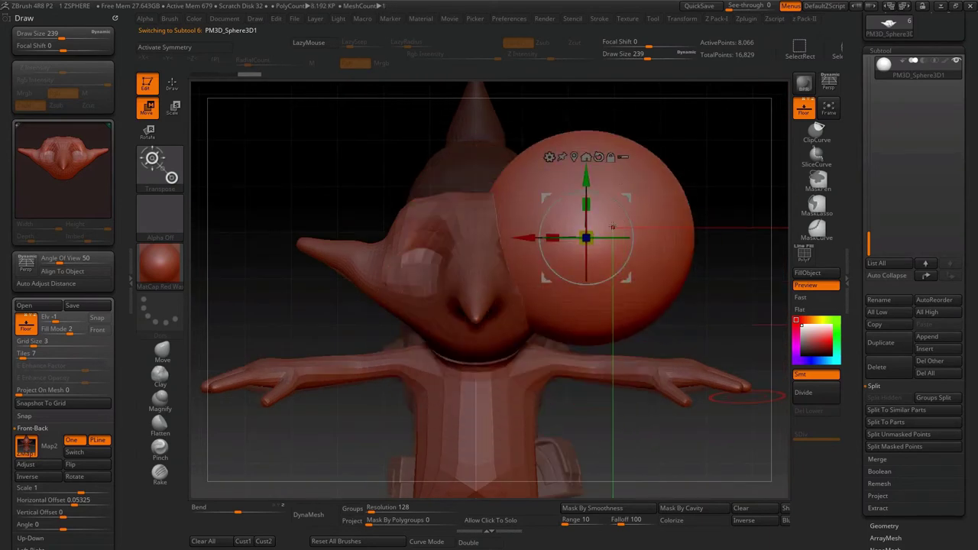
pyautogui.moveTo(586, 238); pyautogui.dragTo(503, 246)
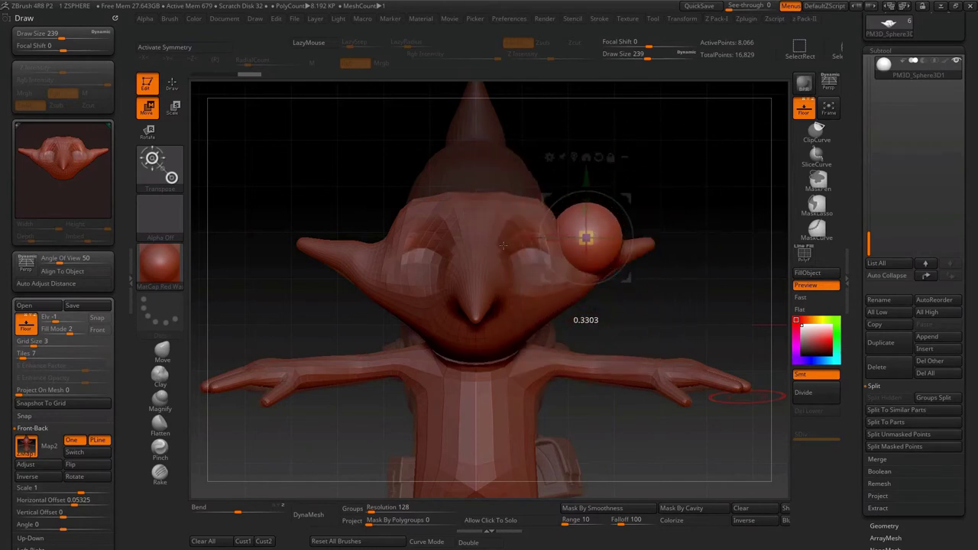
pyautogui.moveTo(503, 246); pyautogui.dragTo(503, 246)
pyautogui.moveTo(586, 238)
pyautogui.mouseDown()
pyautogui.moveTo(648, 194)
pyautogui.moveTo(642, 174)
pyautogui.mouseUp()
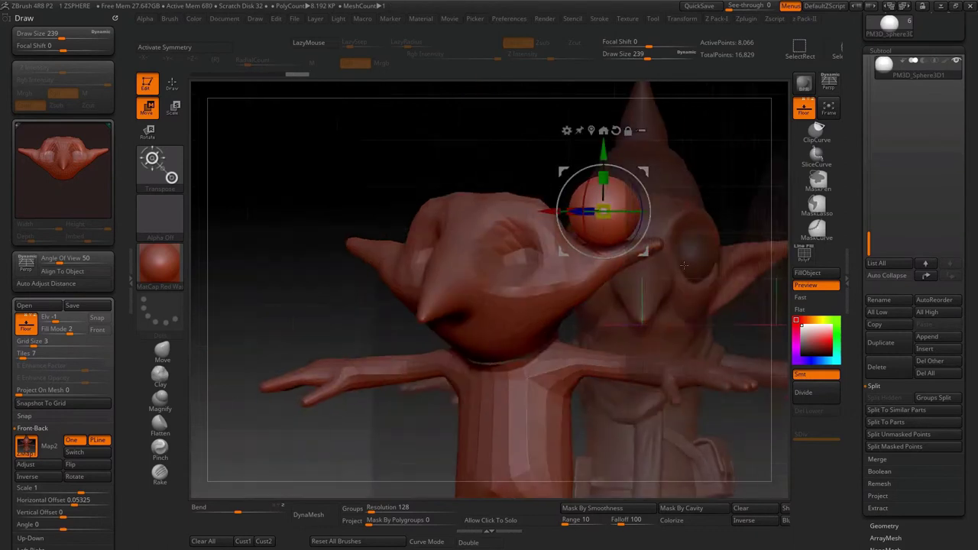
# - Check the sphere from side and front, then dim the background reference image
pyautogui.moveTo(688, 153); pyautogui.dragTo(535, 161)
pyautogui.keyDown('shift'); pyautogui.moveTo(688, 192); pyautogui.dragTo(581, 191); pyautogui.keyUp('shift')
pyautogui.moveTo(559, 229)
pyautogui.keyDown('alt'); pyautogui.mouseDown()
pyautogui.moveTo(559, 195)
pyautogui.moveTo(470, 191)
pyautogui.mouseUp(); pyautogui.keyUp('alt')
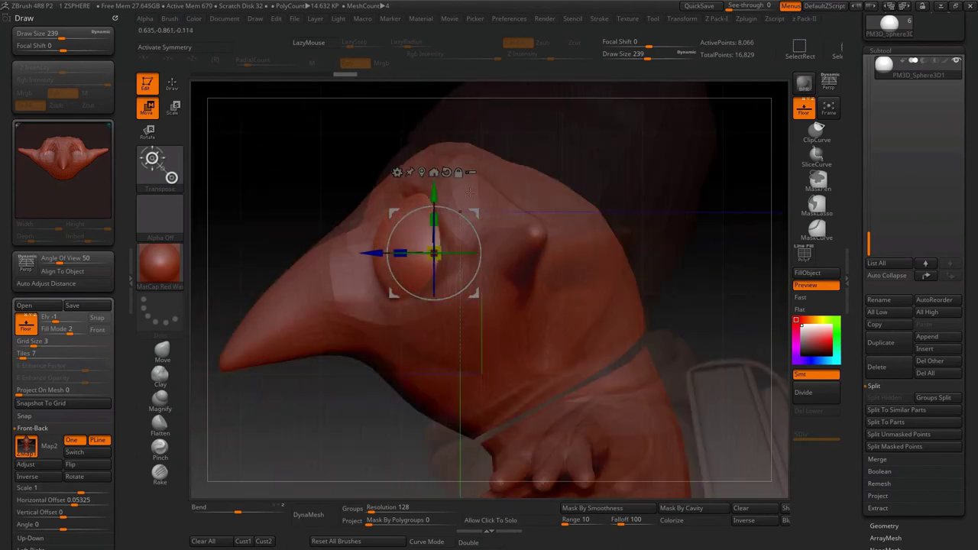
pyautogui.click(55, 331)
pyautogui.moveTo(58, 333); pyautogui.dragTo(43, 333)
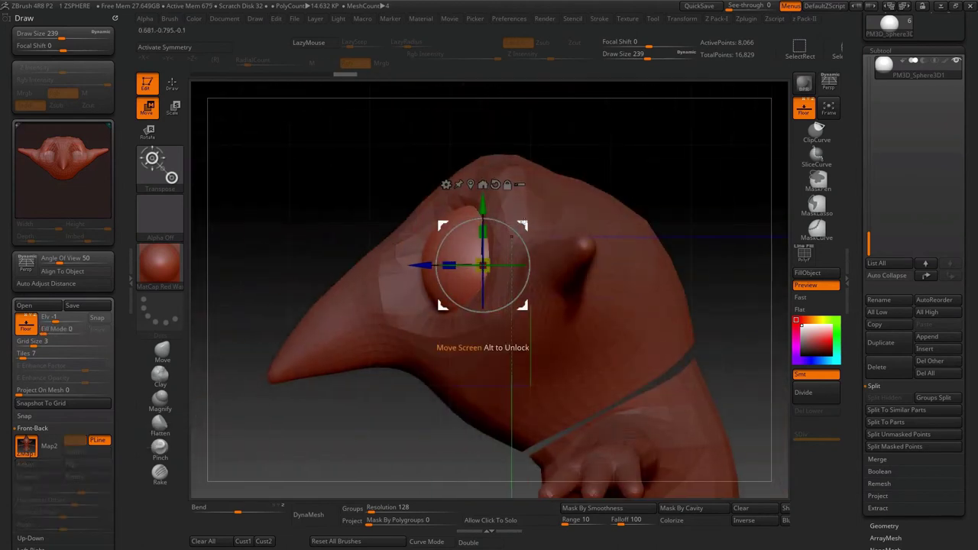
# - Restore the reference image and nudge the sphere into the socket, undoing the final move
pyautogui.keyDown('shift'); pyautogui.moveTo(581, 169); pyautogui.dragTo(650, 166); pyautogui.keyUp('shift')
pyautogui.keyDown('ctrl'); pyautogui.click(650, 166); pyautogui.keyUp('ctrl')
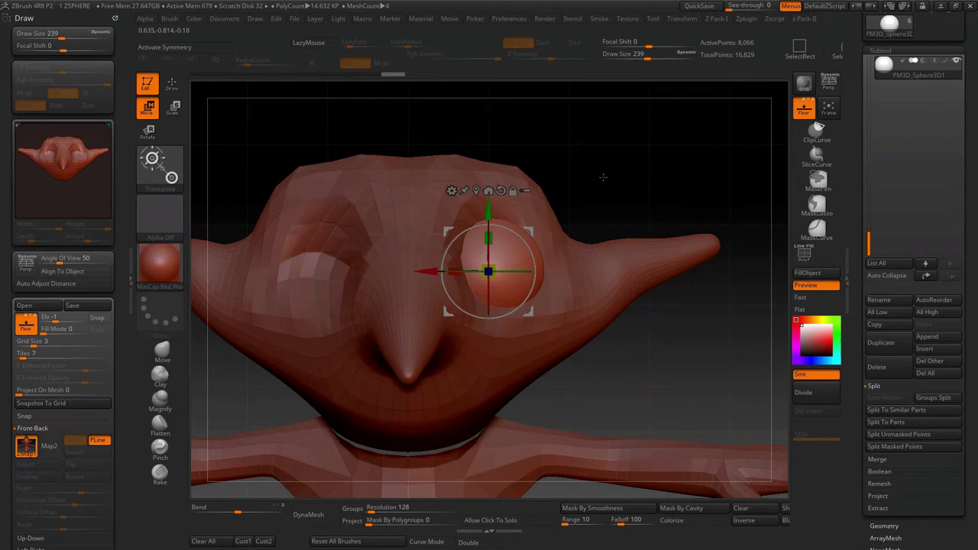
pyautogui.moveTo(70, 331); pyautogui.dragTo(85, 331)
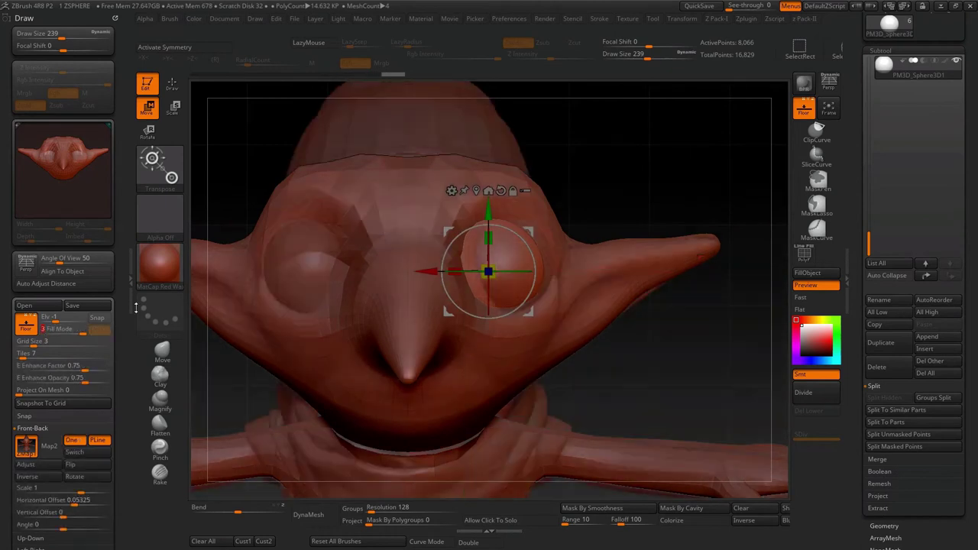
pyautogui.moveTo(524, 230)
pyautogui.mouseDown()
pyautogui.moveTo(551, 215)
pyautogui.moveTo(505, 225)
pyautogui.mouseUp()
pyautogui.hotkey('ctrl', 'z')
pyautogui.hotkey('ctrl', 'z')
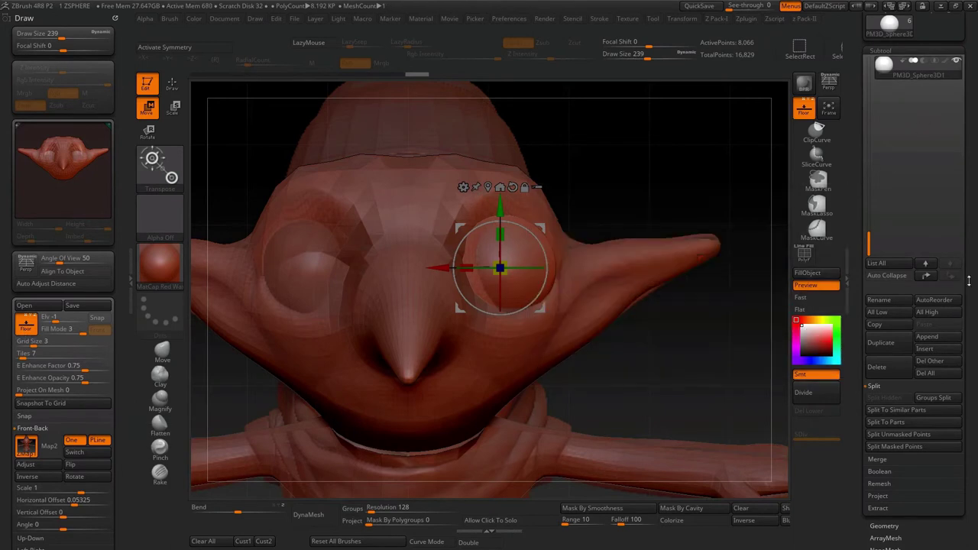
# - Duplicate the eye sphere and mirror the copy via Deformation > Mirror into the opposite socket
pyautogui.click(882, 344)
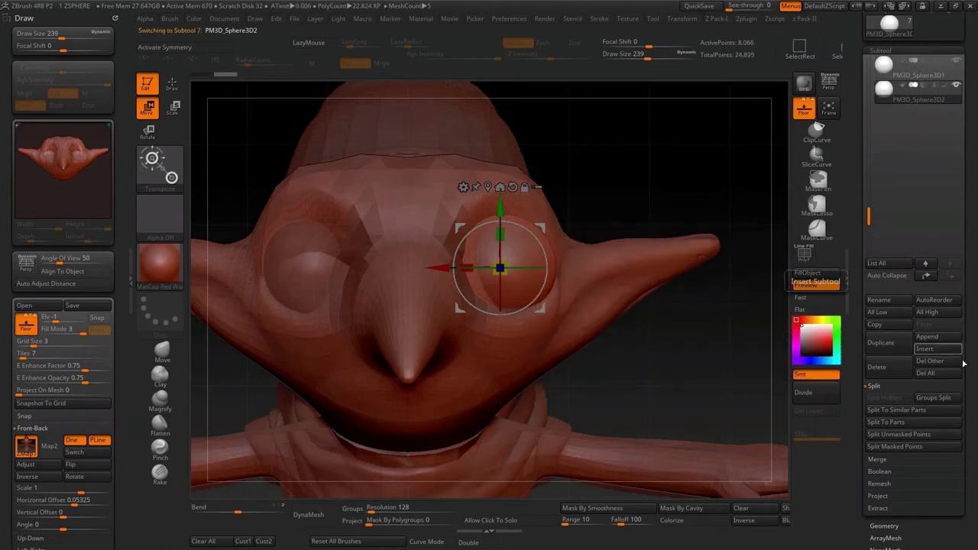
pyautogui.moveTo(972, 447)
pyautogui.mouseDown()
pyautogui.moveTo(974, 414)
pyautogui.moveTo(953, 357)
pyautogui.mouseUp()
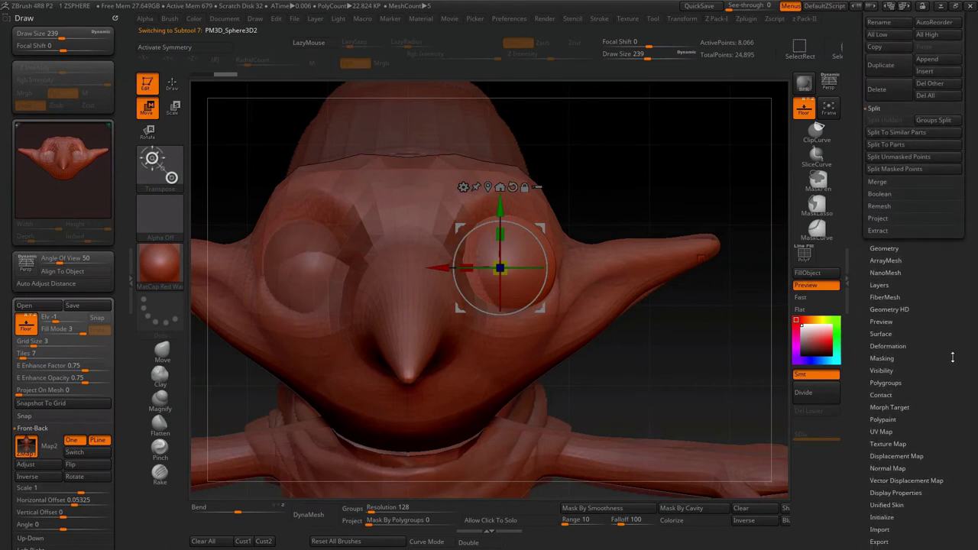
pyautogui.click(889, 346)
pyautogui.moveTo(972, 55); pyautogui.dragTo(973, 88)
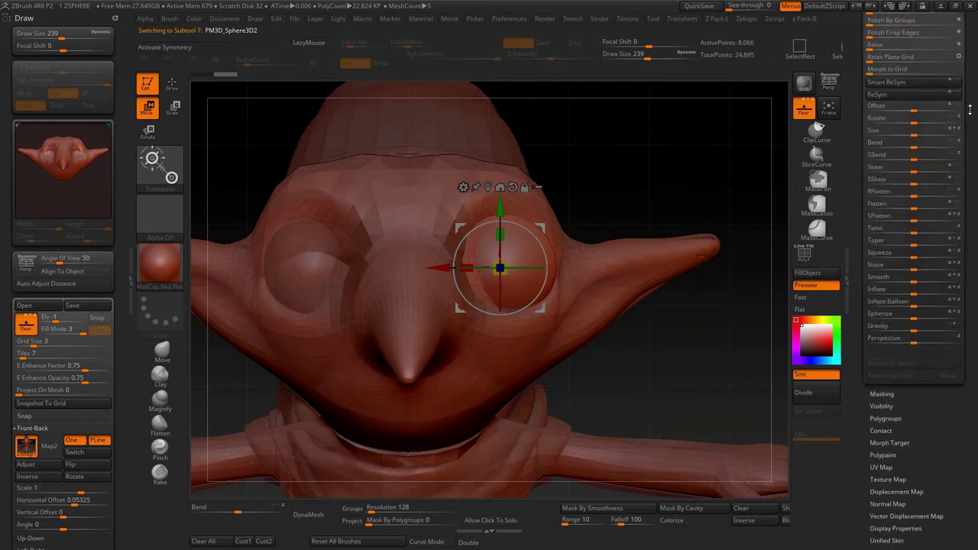
pyautogui.click(897, 48)
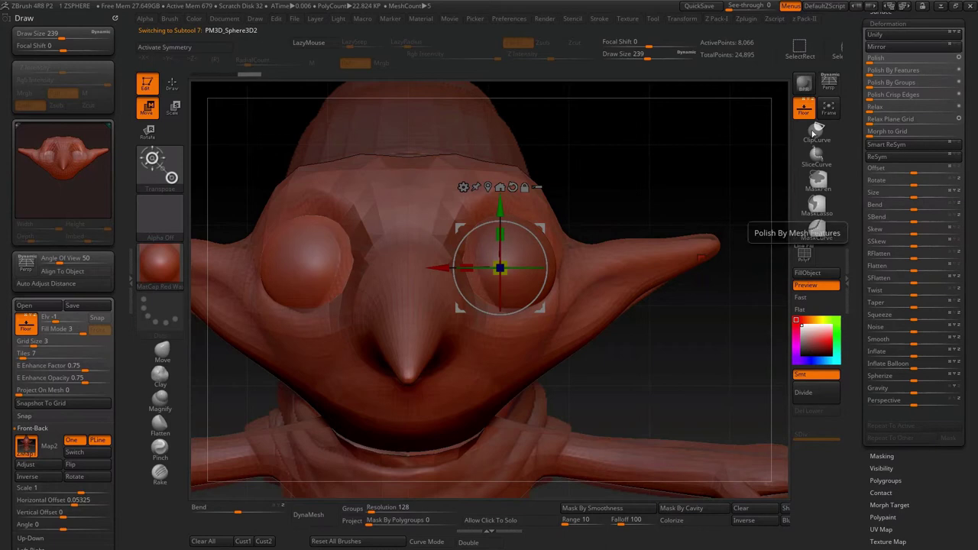
pyautogui.moveTo(691, 229)
pyautogui.mouseDown()
pyautogui.moveTo(672, 182)
pyautogui.moveTo(581, 191)
pyautogui.mouseUp()
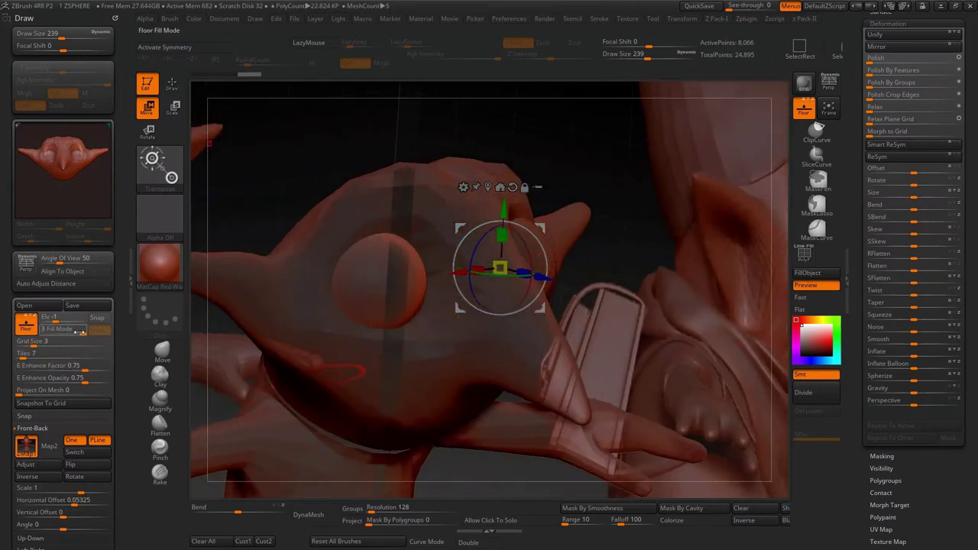
pyautogui.moveTo(83, 331); pyautogui.dragTo(71, 334)
pyautogui.moveTo(422, 169); pyautogui.dragTo(715, 310)
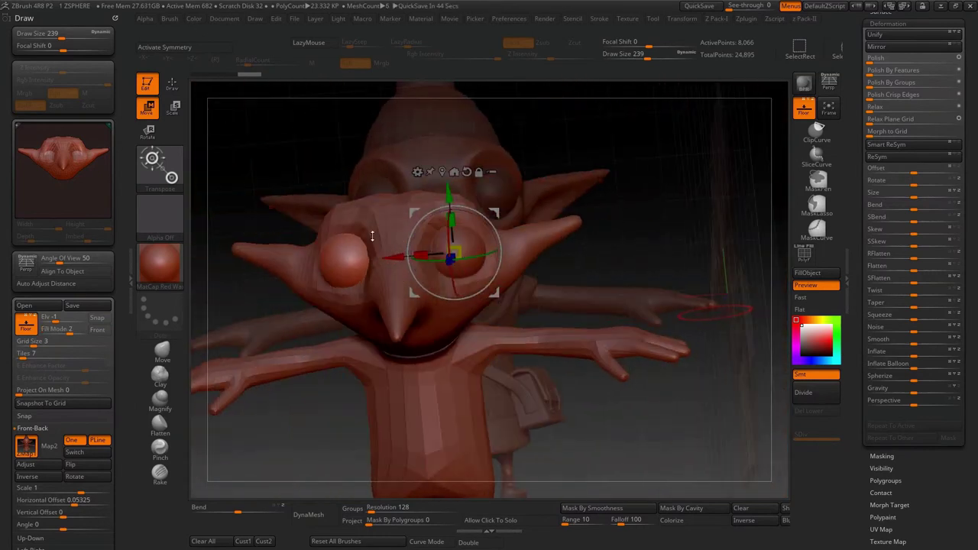
pyautogui.moveTo(973, 91); pyautogui.dragTo(977, 196)
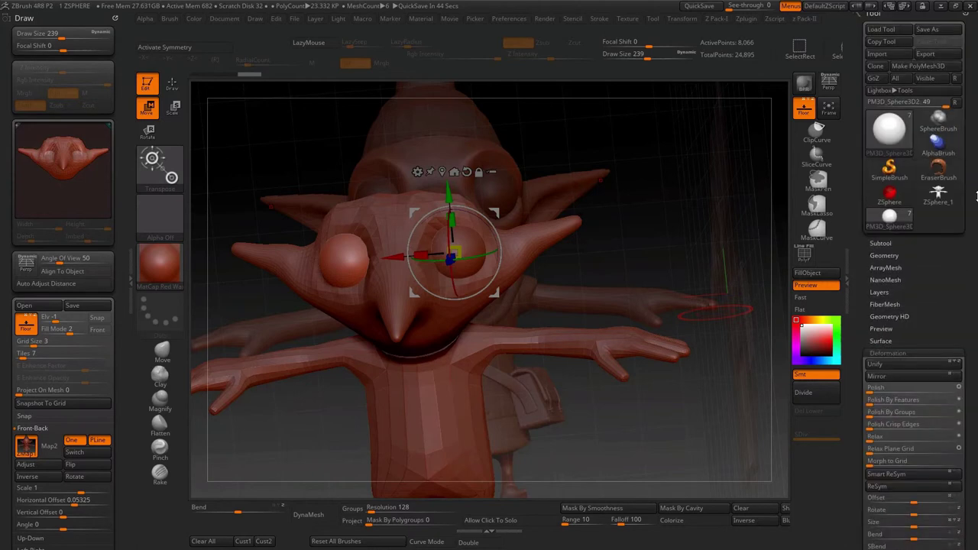
# - Select PM3D_Sphere3D1 and MergeDown the two eye spheres, confirming with OK
pyautogui.click(880, 243)
pyautogui.click(882, 262)
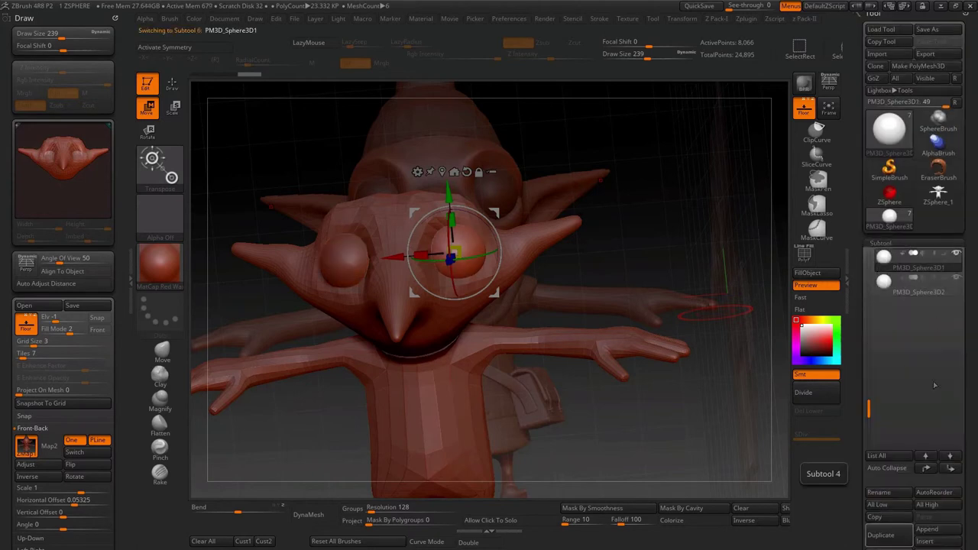
pyautogui.moveTo(966, 359); pyautogui.dragTo(969, 261)
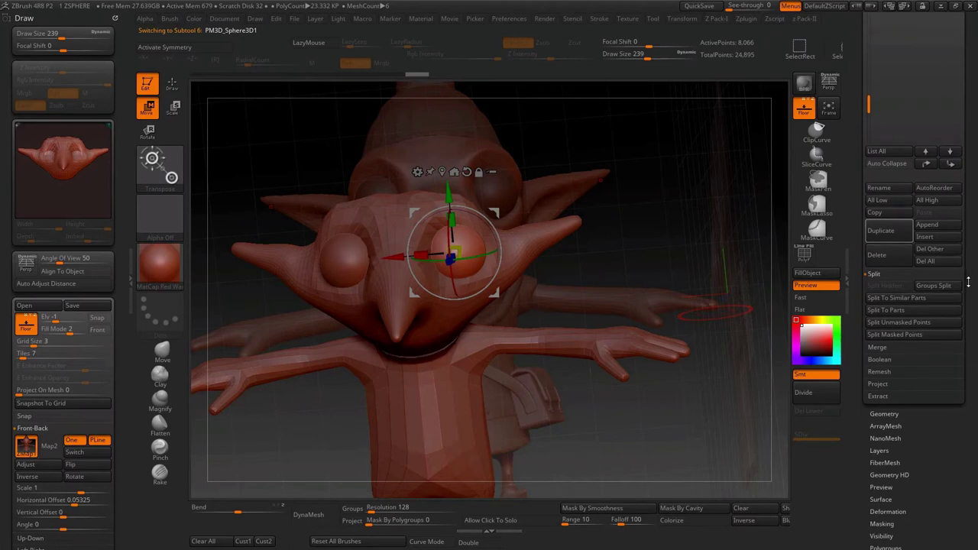
pyautogui.click(879, 348)
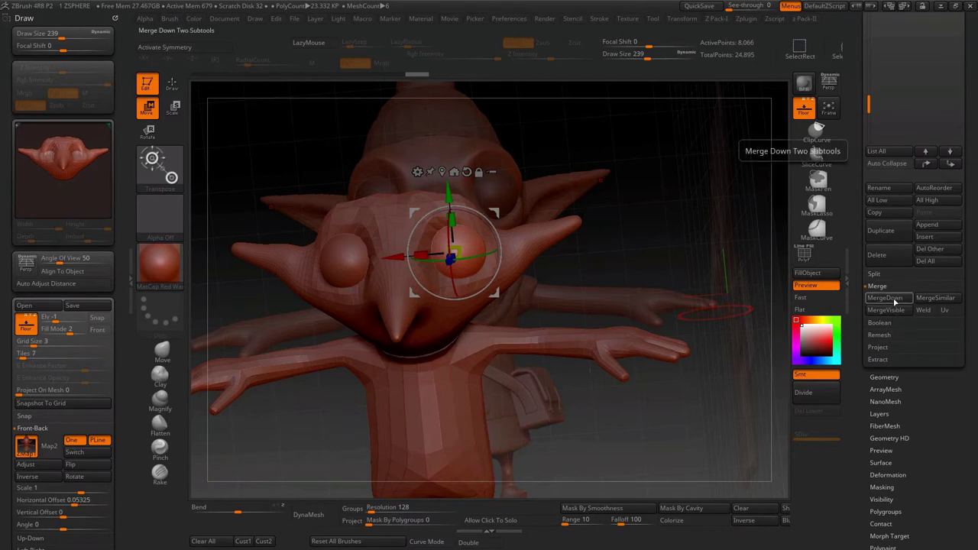
pyautogui.click(891, 300)
pyautogui.click(794, 322)
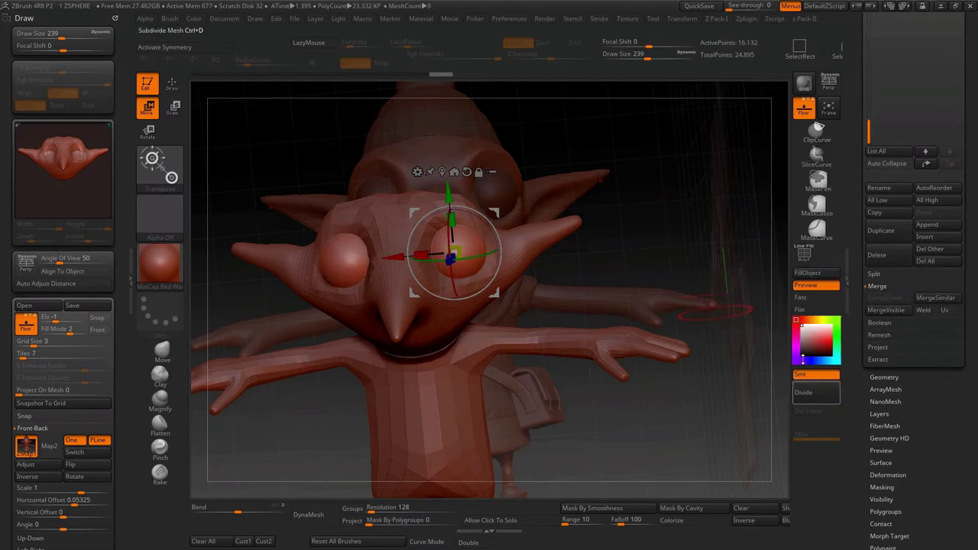
# - Rename the merged eye subtool to Yeux
pyautogui.scroll(5, 900, 253)
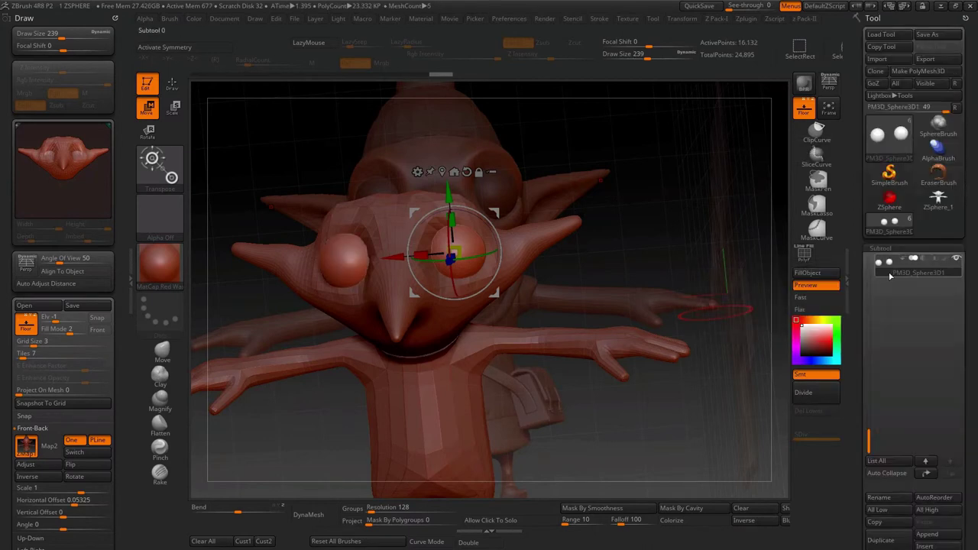
pyautogui.click(906, 498)
pyautogui.write('yeu')
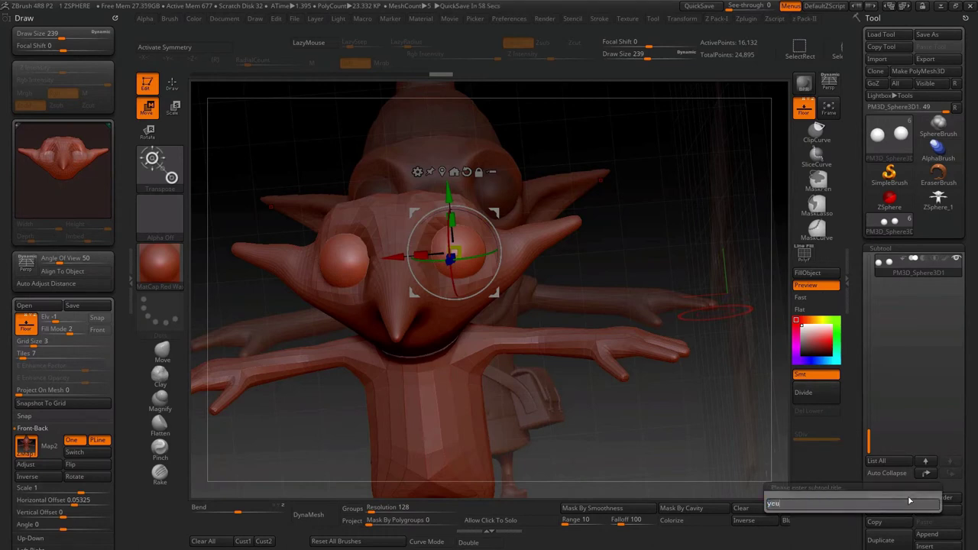
pyautogui.write('x')
pyautogui.press('Return')
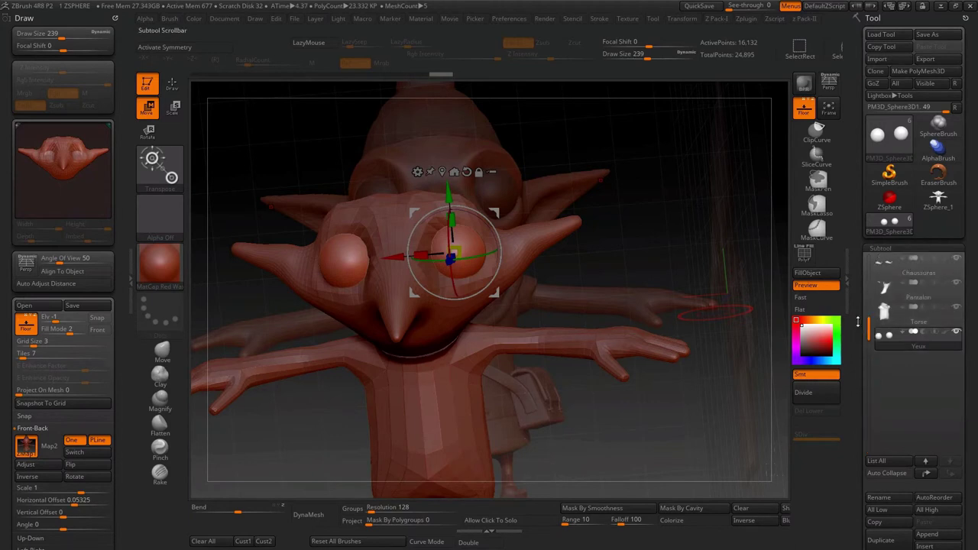
# - Try the Transpose gizmo on Yeux, moving its pivot over the left eye and rotating the spheres
pyautogui.moveTo(734, 252)
pyautogui.mouseDown()
pyautogui.moveTo(679, 197)
pyautogui.moveTo(461, 129)
pyautogui.moveTo(657, 216)
pyautogui.moveTo(612, 206)
pyautogui.mouseUp()
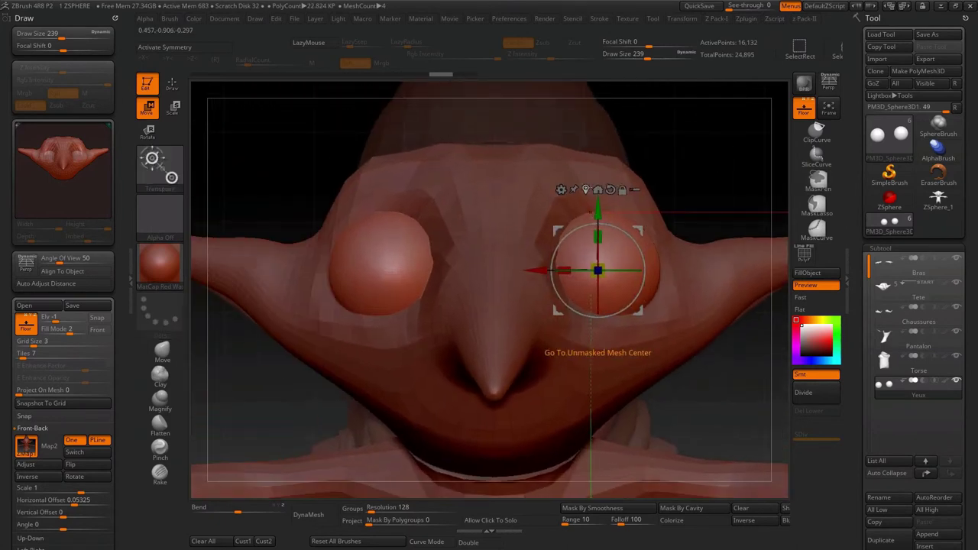
pyautogui.click(598, 190)
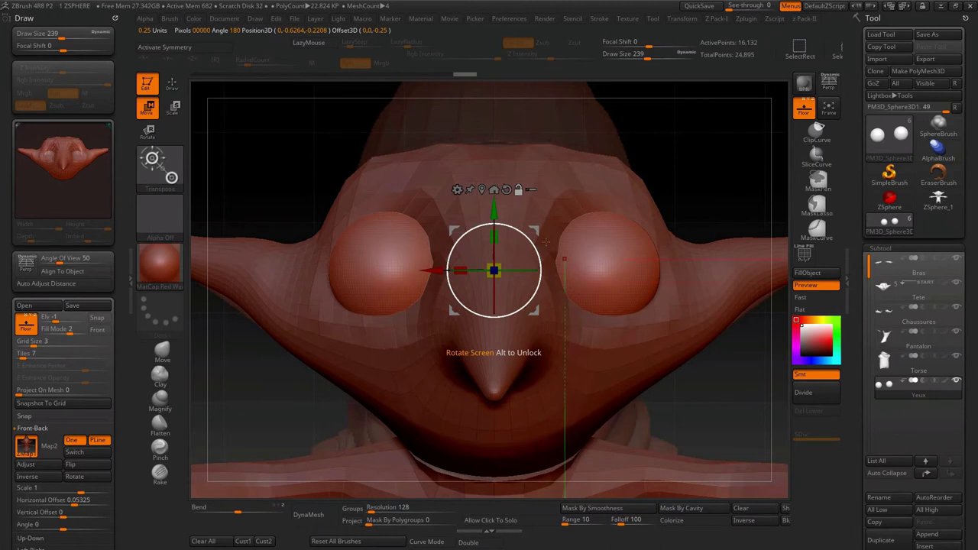
pyautogui.moveTo(546, 241)
pyautogui.keyDown('alt'); pyautogui.mouseDown()
pyautogui.moveTo(397, 211)
pyautogui.moveTo(391, 191)
pyautogui.moveTo(295, 306)
pyautogui.mouseUp(); pyautogui.keyUp('alt')
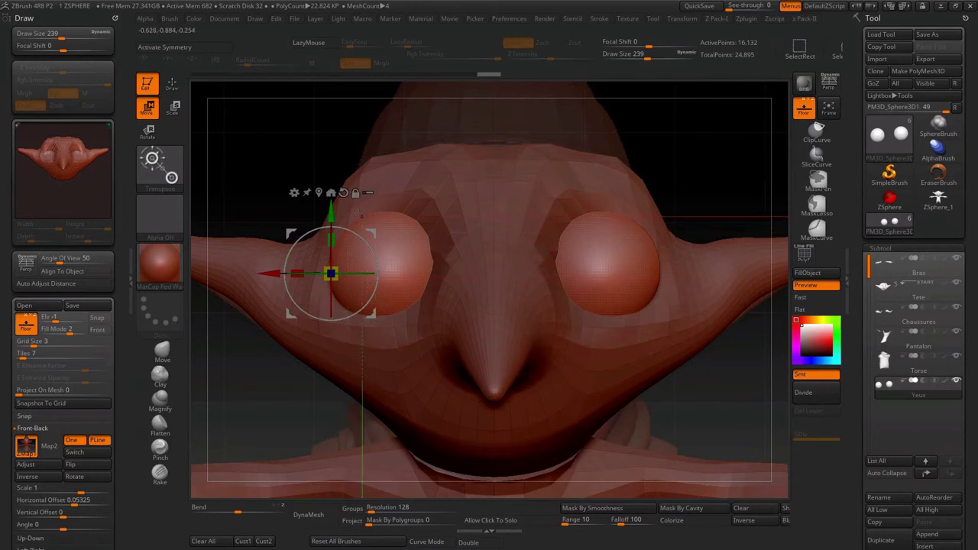
pyautogui.moveTo(363, 239)
pyautogui.mouseDown()
pyautogui.moveTo(368, 261)
pyautogui.moveTo(360, 182)
pyautogui.mouseUp()
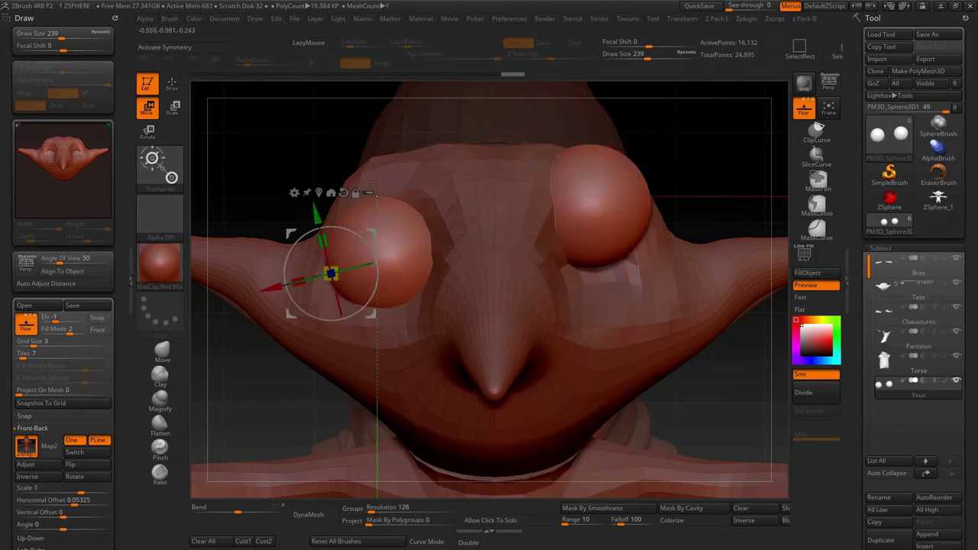
pyautogui.click(294, 192)
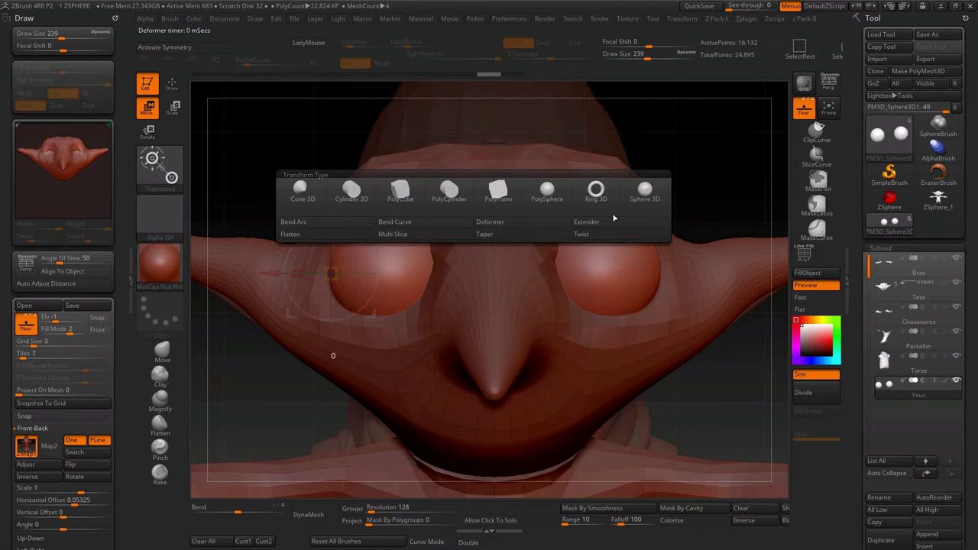
pyautogui.click(294, 192)
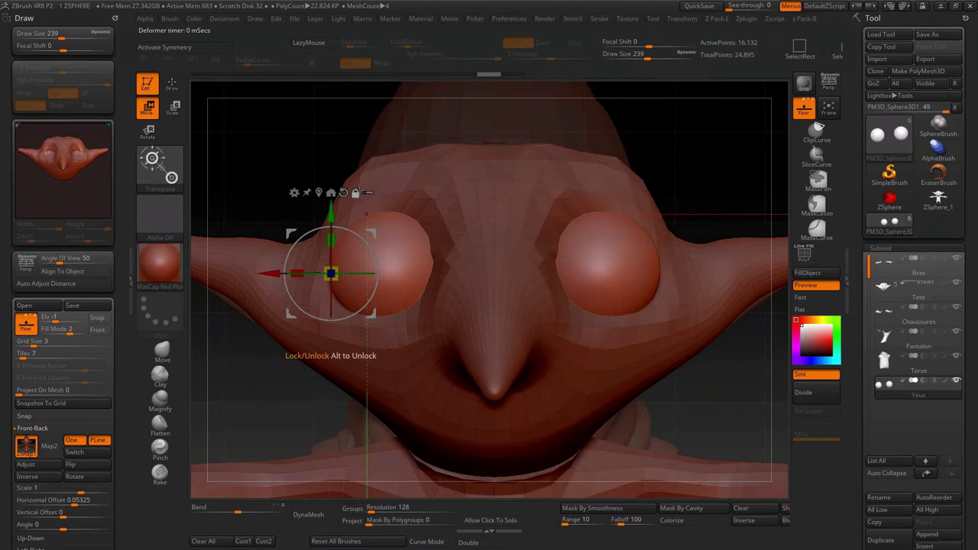
# - Select the Tete head, solo it with Allow Click To Solo, and view its open underside
pyautogui.press('q')
pyautogui.keyDown('alt'); pyautogui.click(641, 356); pyautogui.keyUp('alt')
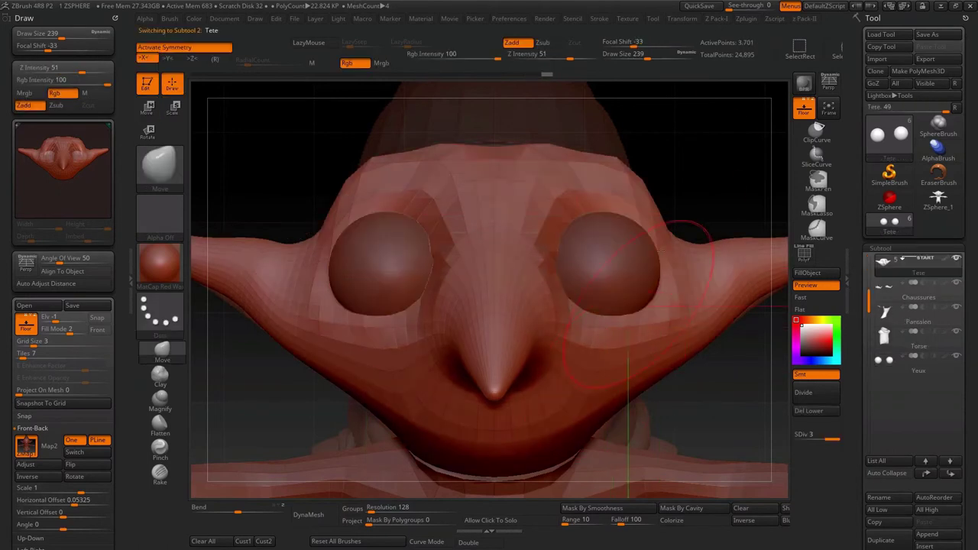
pyautogui.moveTo(688, 221); pyautogui.dragTo(764, 222)
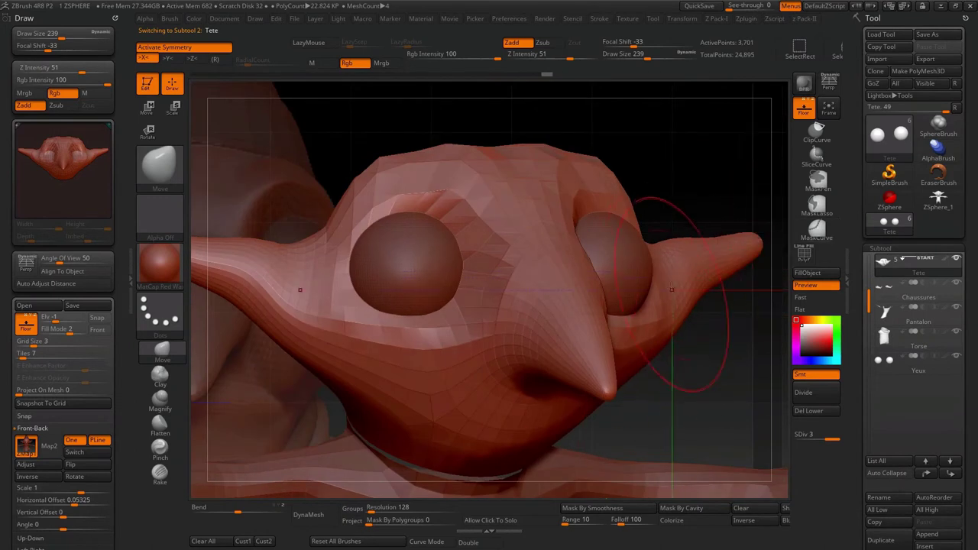
pyautogui.moveTo(728, 370)
pyautogui.mouseDown()
pyautogui.moveTo(680, 368)
pyautogui.moveTo(695, 370)
pyautogui.mouseUp()
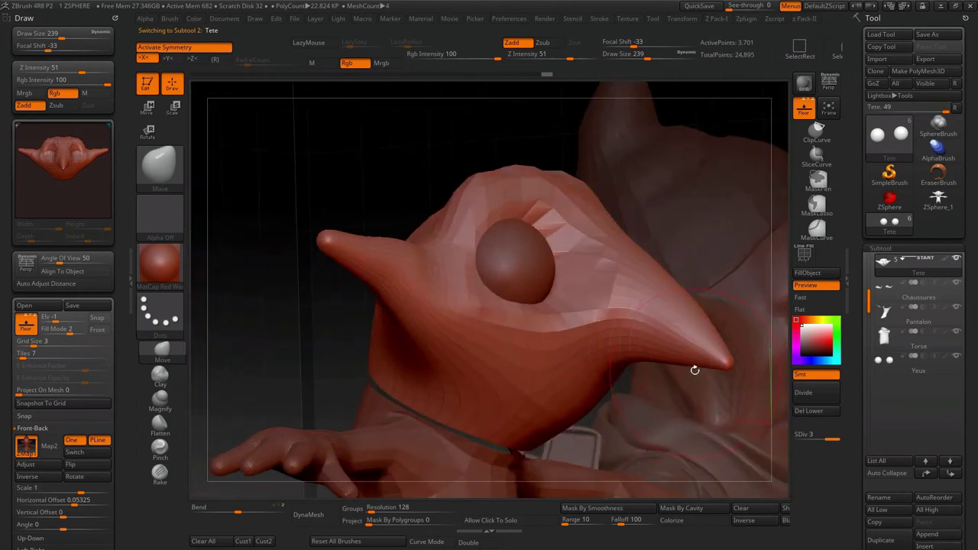
pyautogui.click(486, 522)
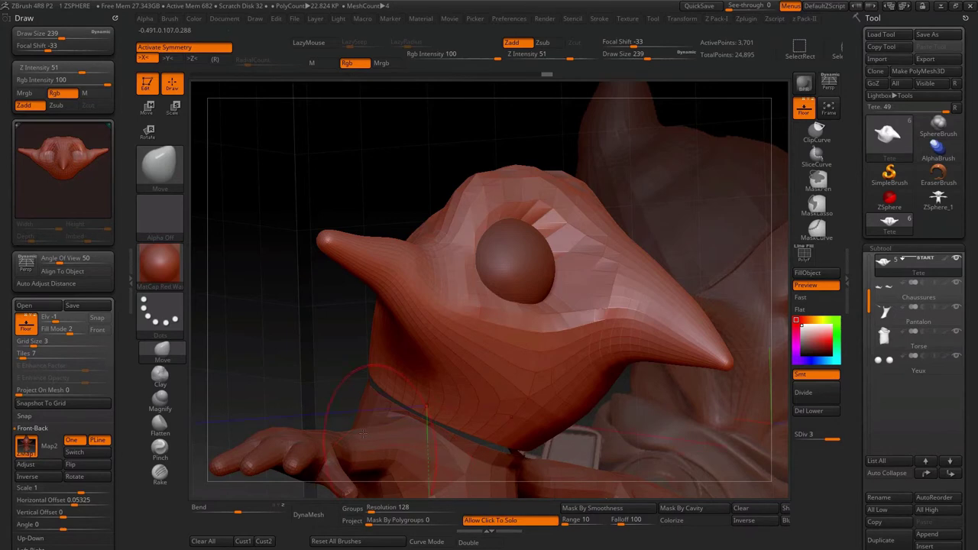
pyautogui.click(313, 366)
pyautogui.moveTo(399, 456)
pyautogui.mouseDown()
pyautogui.moveTo(618, 232)
pyautogui.moveTo(483, 348)
pyautogui.mouseUp()
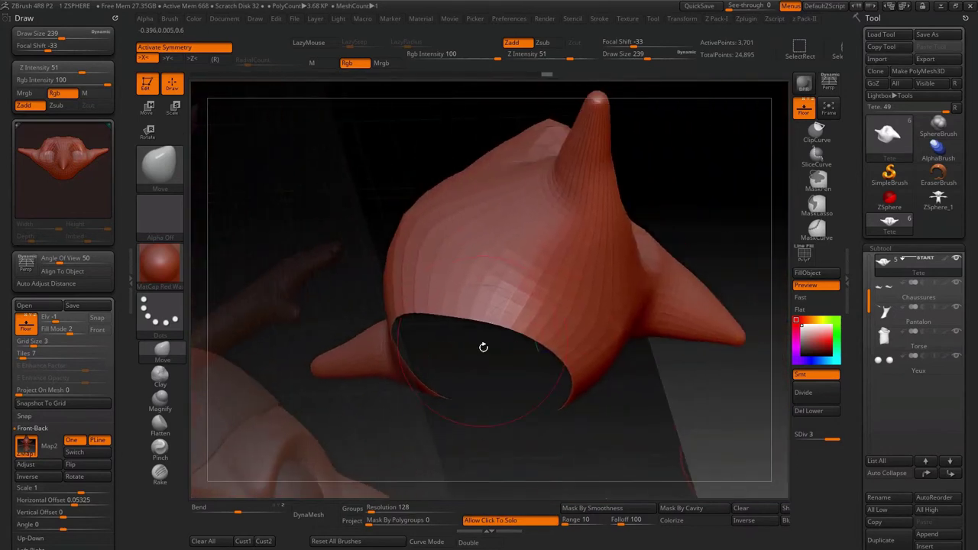
# - Delete the head's lower subdivision levels and run Close Holes to cap the neck opening
pyautogui.click(502, 526)
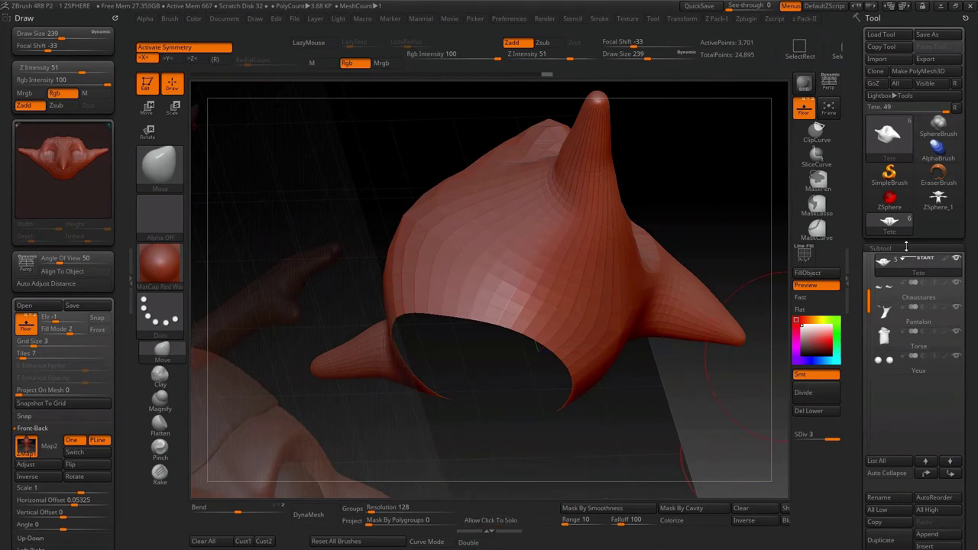
pyautogui.click(883, 249)
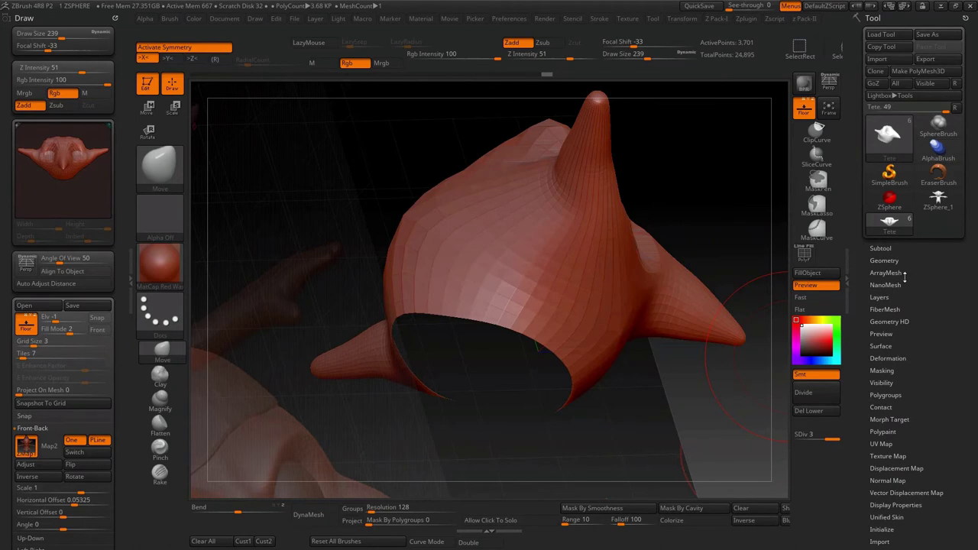
pyautogui.click(886, 260)
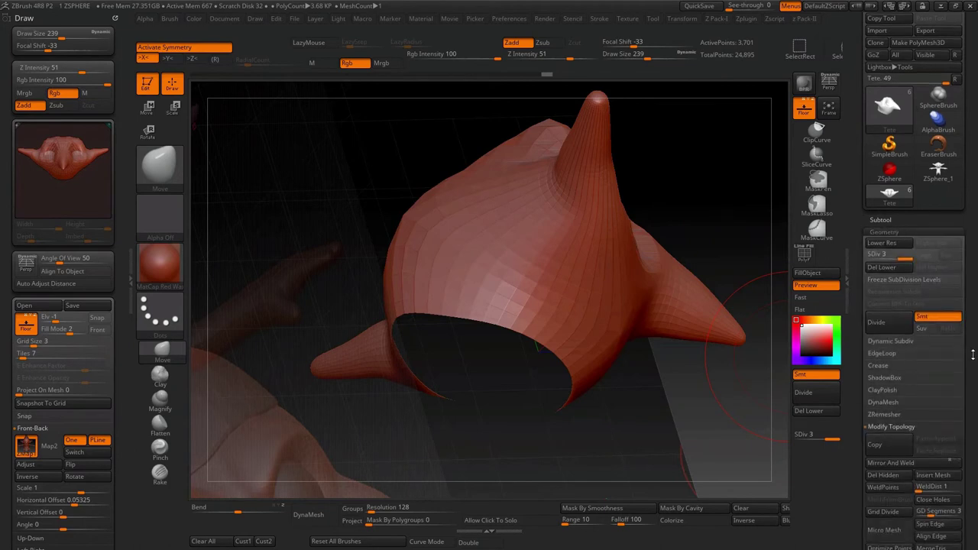
pyautogui.scroll(-5, 940, 397)
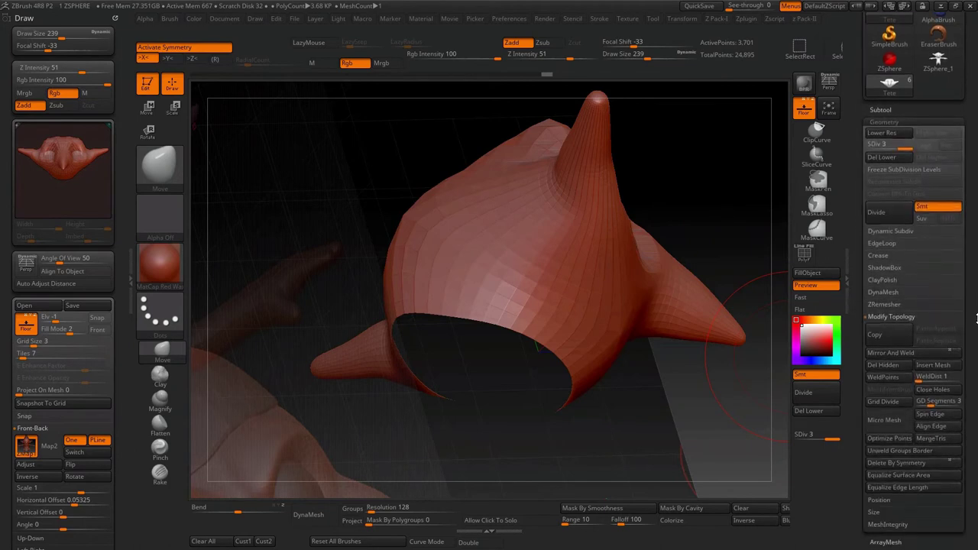
pyautogui.click(938, 382)
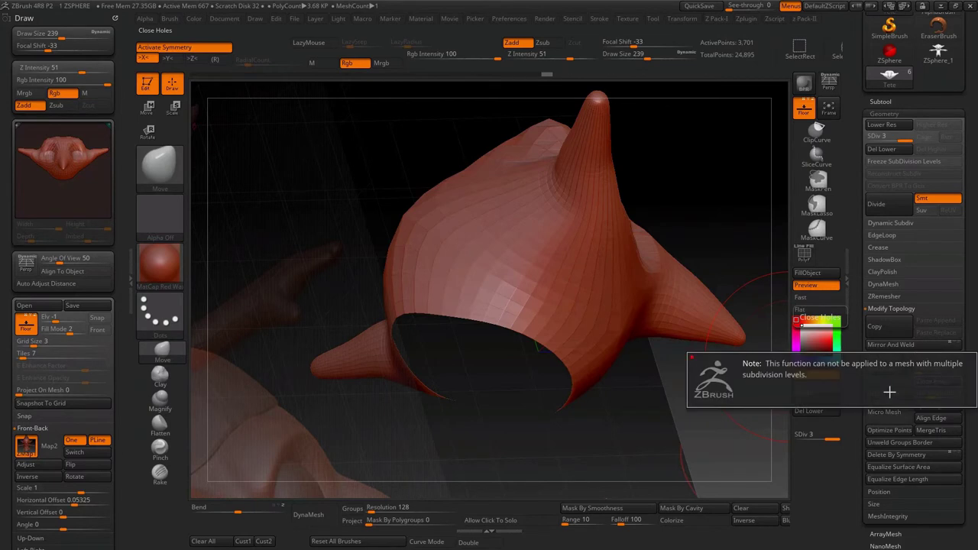
pyautogui.click(881, 149)
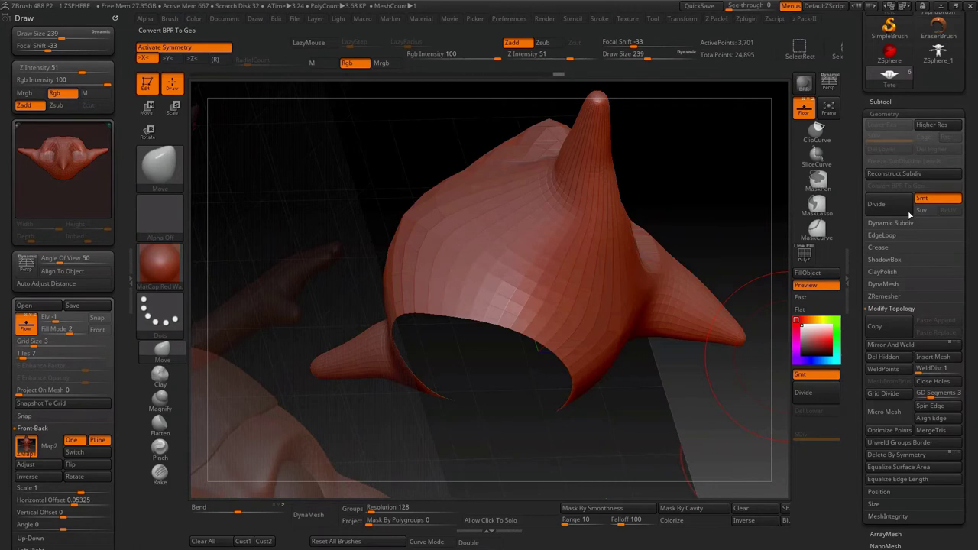
pyautogui.click(944, 382)
# - Hide the floor grid and set the draw size to 132
pyautogui.moveTo(685, 443)
pyautogui.mouseDown()
pyautogui.moveTo(658, 468)
pyautogui.moveTo(734, 372)
pyautogui.moveTo(569, 274)
pyautogui.mouseUp()
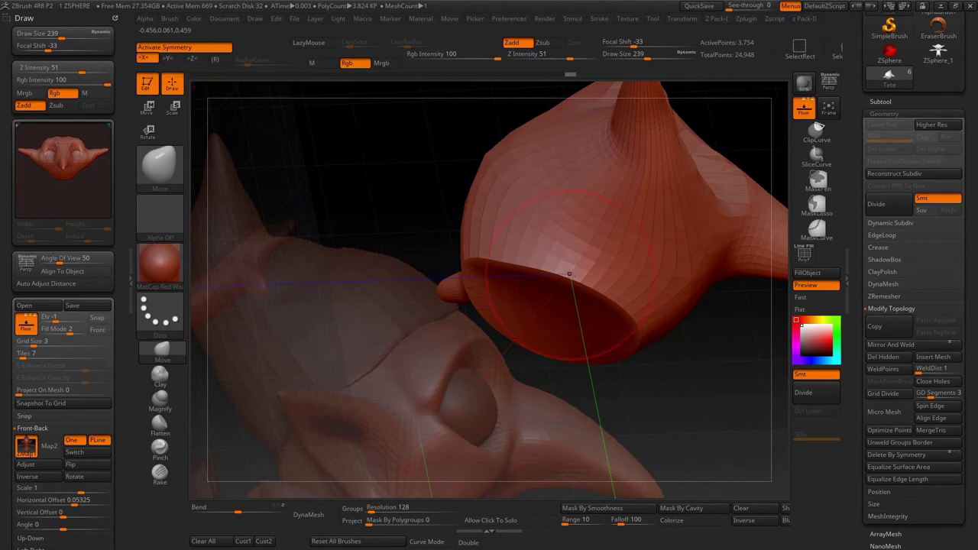
pyautogui.press('s')
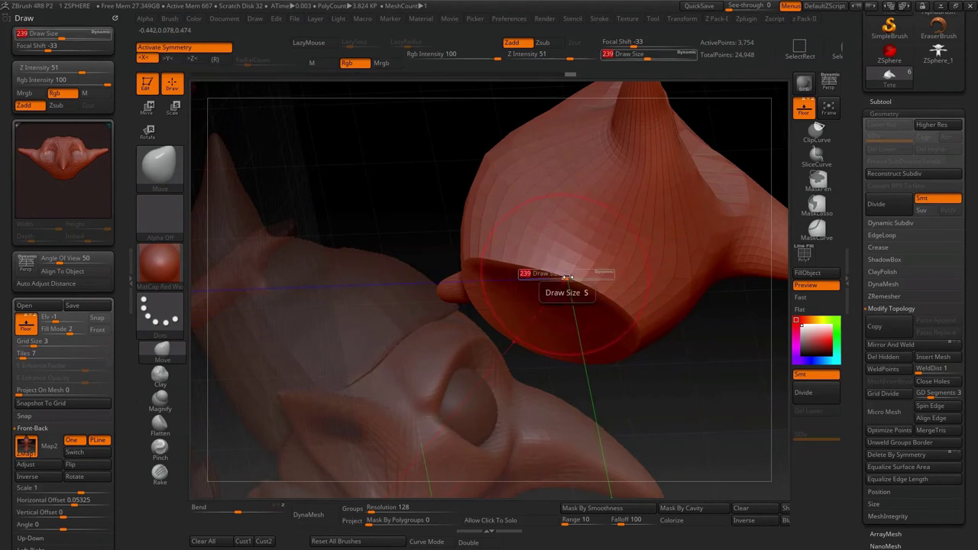
pyautogui.hotkey('shift', 'p')
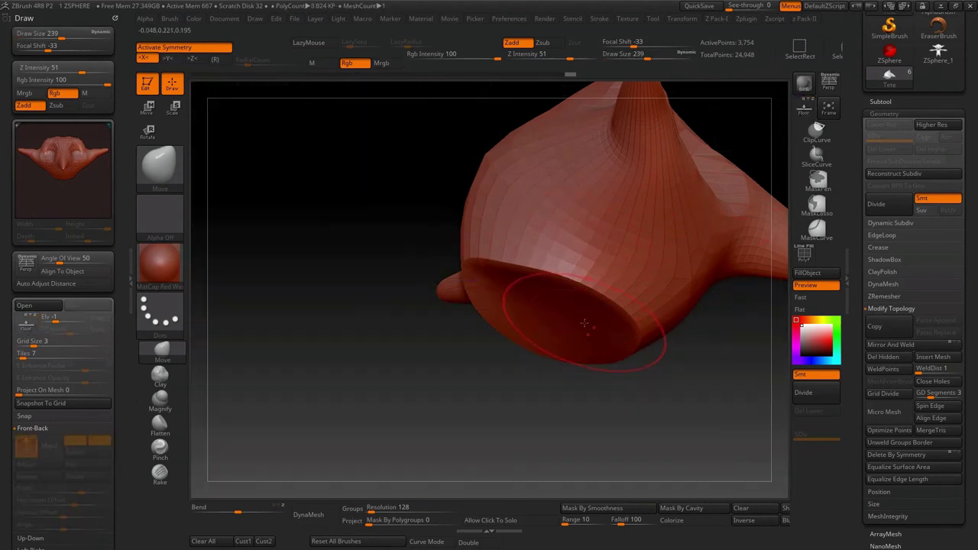
pyautogui.write('s20')
pyautogui.press('Return')
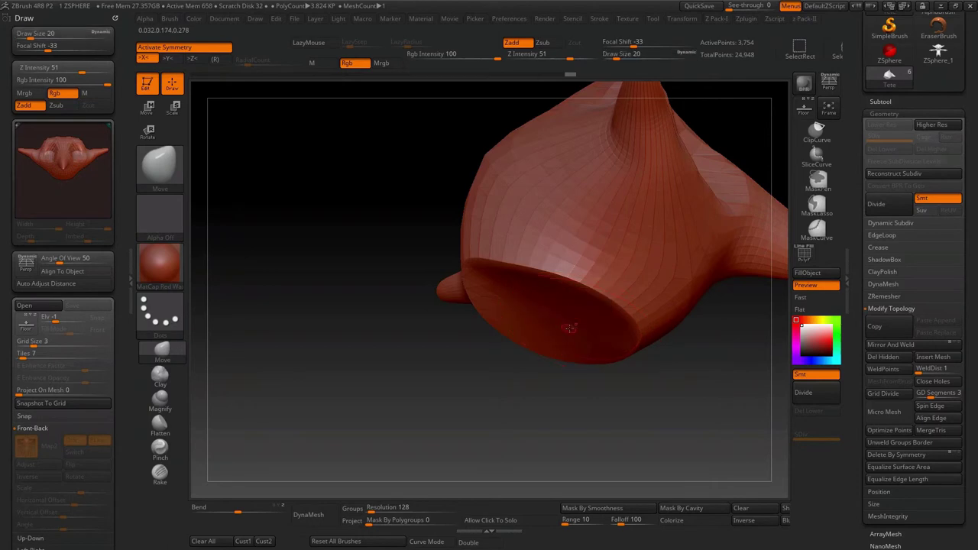
pyautogui.write('s132')
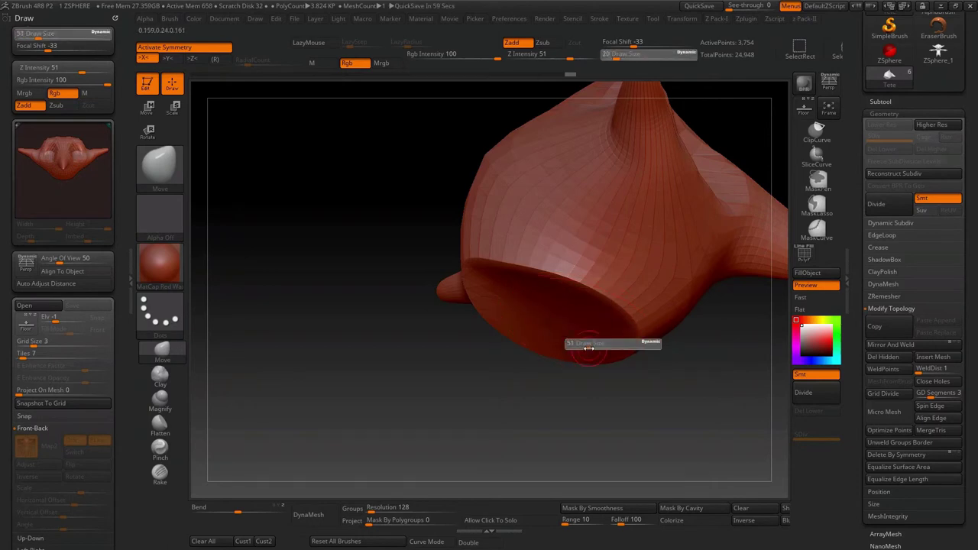
pyautogui.press('Return')
# - Smooth the rim around the capped neck and turn click-to-solo back on
pyautogui.moveTo(611, 397)
pyautogui.mouseDown()
pyautogui.moveTo(545, 425)
pyautogui.moveTo(517, 371)
pyautogui.mouseUp()
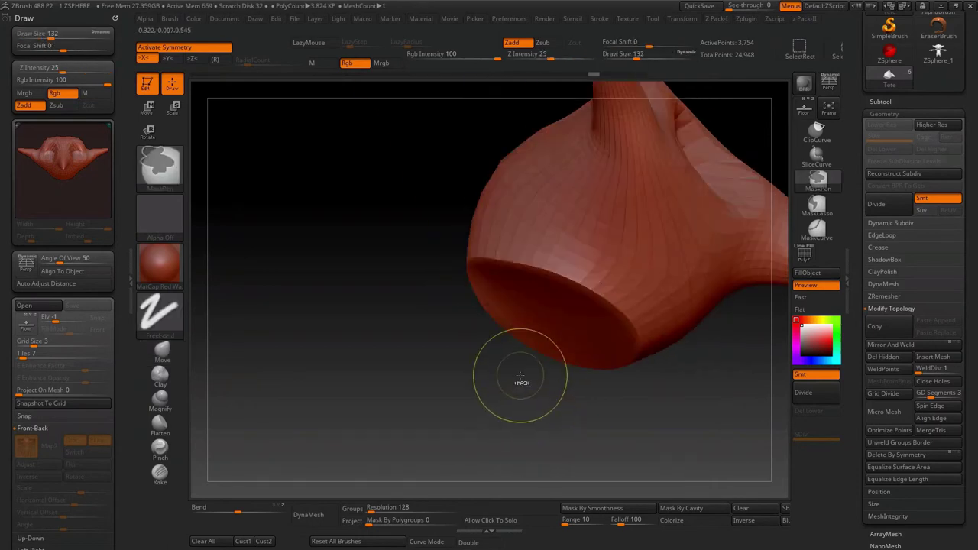
pyautogui.keyDown('shift'); pyautogui.moveTo(631, 338); pyautogui.dragTo(505, 260); pyautogui.keyUp('shift')
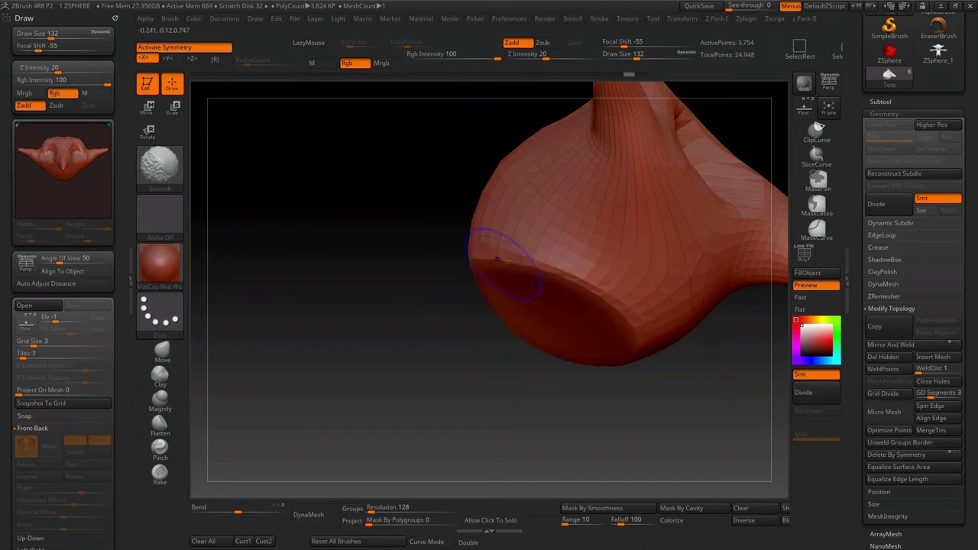
pyautogui.moveTo(453, 303); pyautogui.dragTo(439, 362)
pyautogui.click(509, 521)
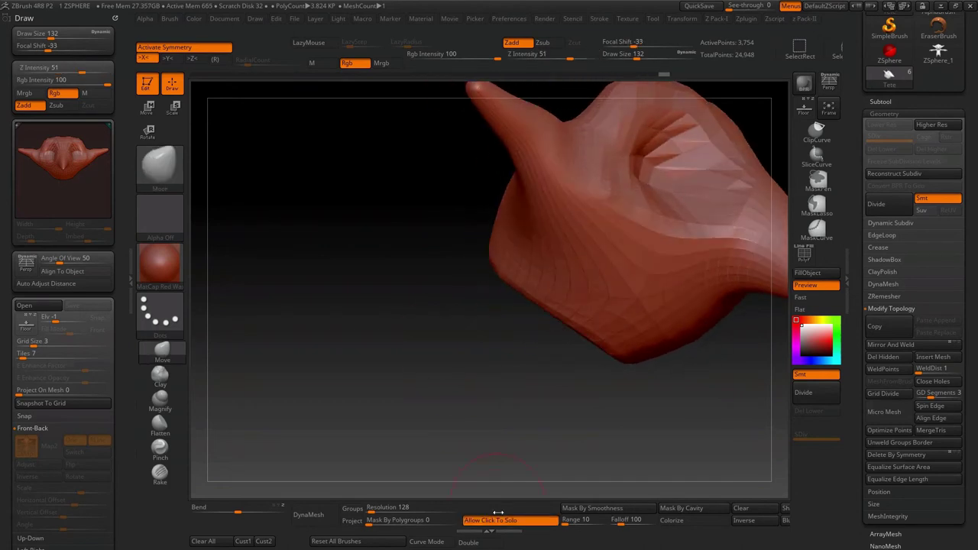
# - Exit solo view, divide the head once with Ctrl+D, then return to SDiv level 1
pyautogui.click(495, 521)
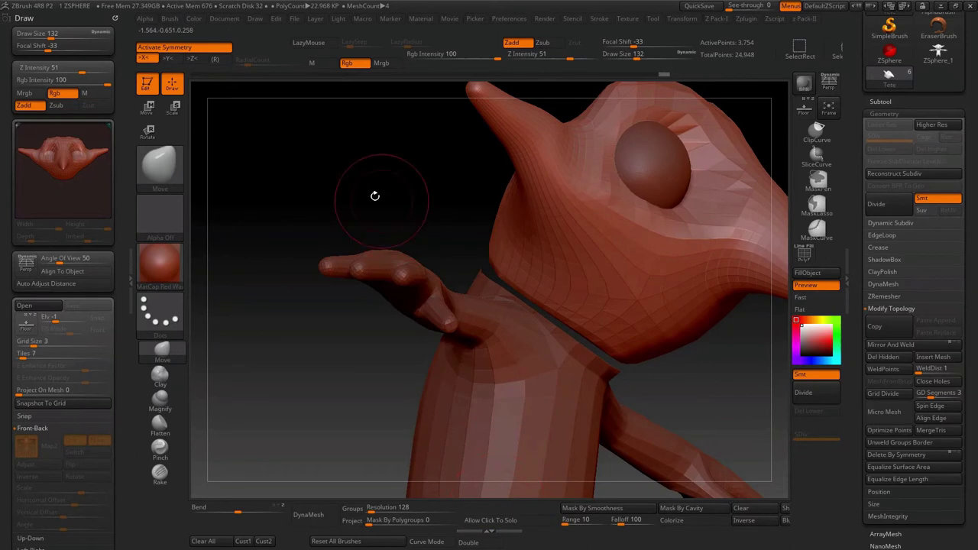
pyautogui.keyDown('shift'); pyautogui.moveTo(376, 192); pyautogui.dragTo(347, 217); pyautogui.keyUp('shift')
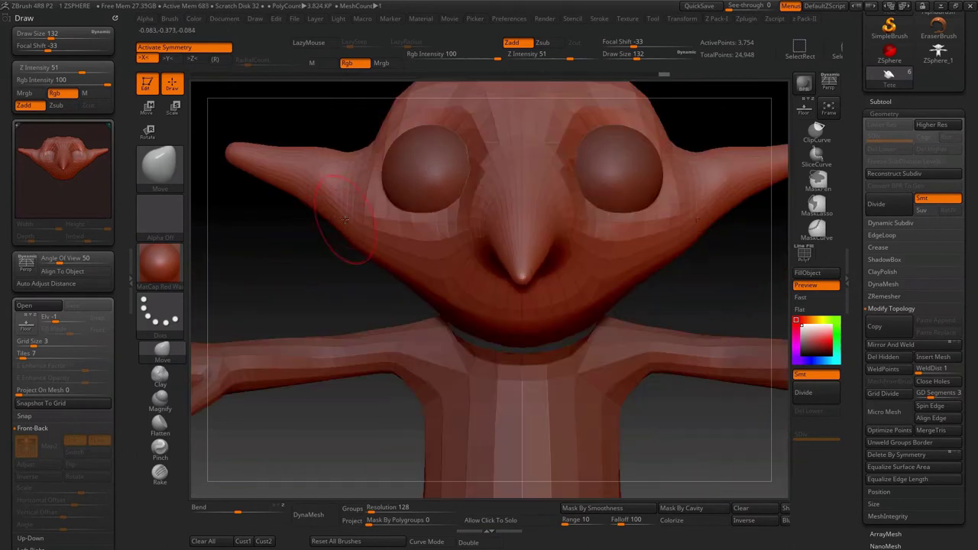
pyautogui.moveTo(322, 265); pyautogui.dragTo(327, 274)
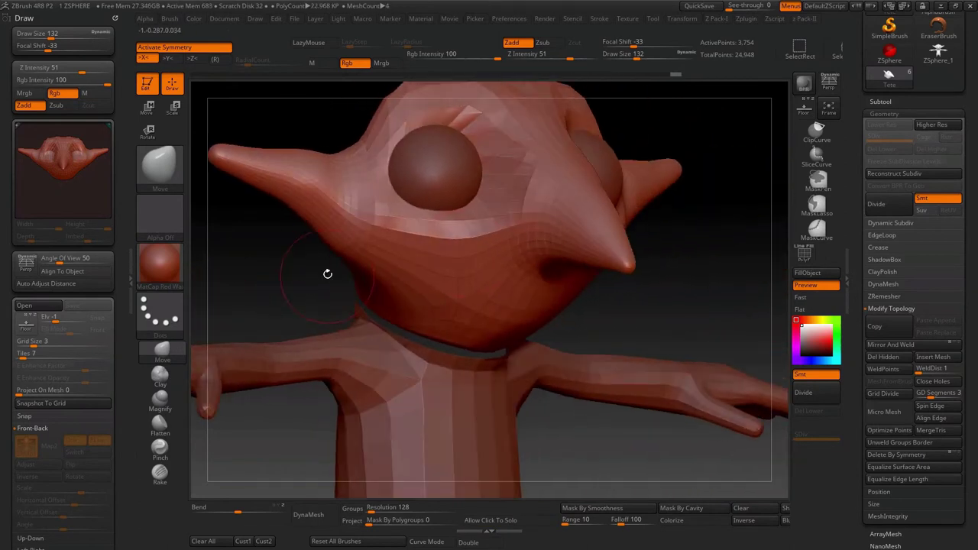
pyautogui.hotkey('ctrl', 'd')
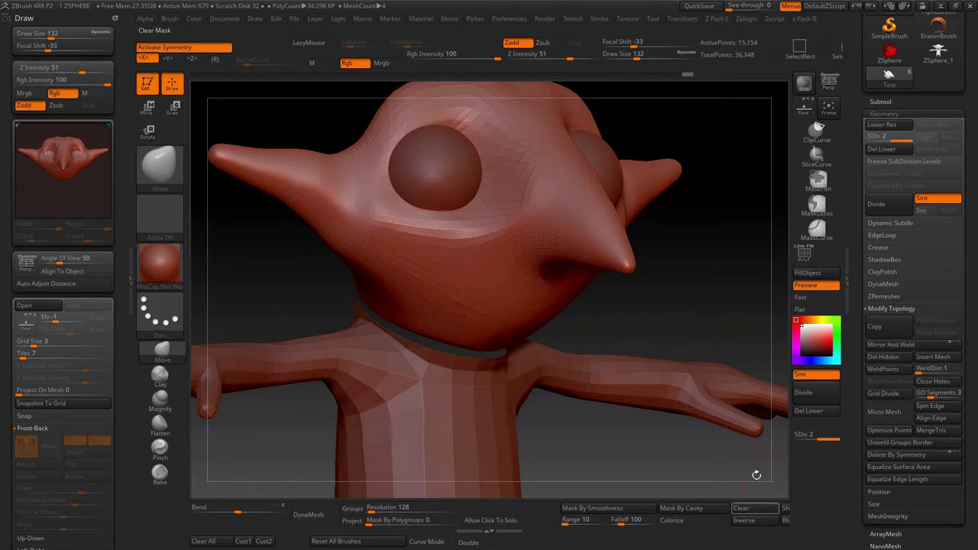
pyautogui.click(892, 136)
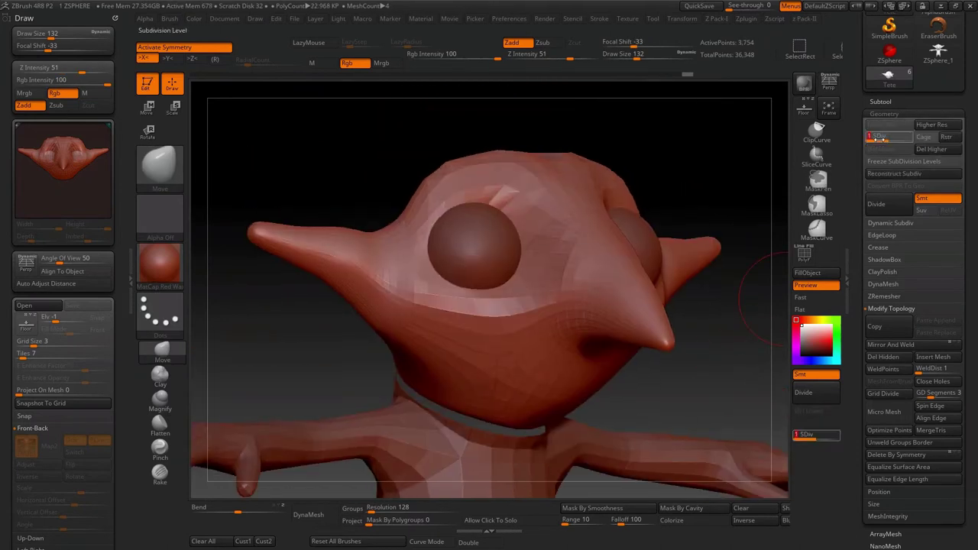
pyautogui.moveTo(403, 207); pyautogui.dragTo(430, 277)
pyautogui.moveTo(429, 278)
pyautogui.mouseDown(button='right')
pyautogui.moveTo(451, 327)
pyautogui.moveTo(245, 237)
pyautogui.mouseUp(button='right')
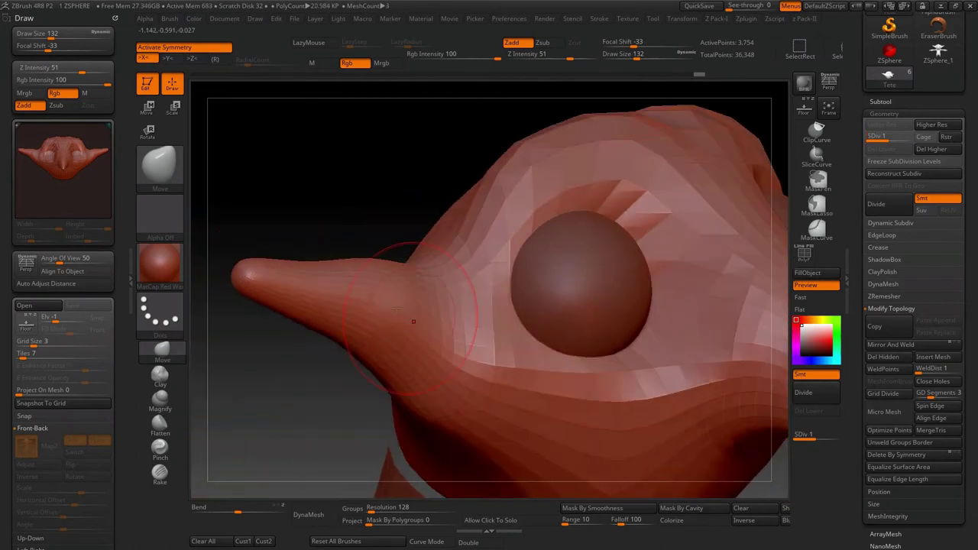
# - With the Clay brush at draw size 68, build up clay from the ear base toward the eye socket
pyautogui.click(160, 375)
pyautogui.press('s')
pyautogui.moveTo(533, 315); pyautogui.dragTo(510, 318)
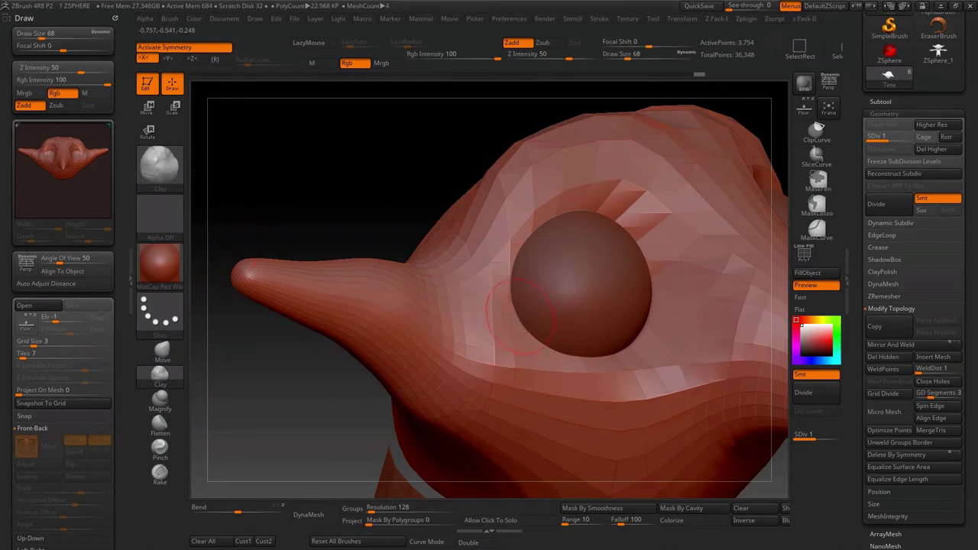
pyautogui.moveTo(430, 336)
pyautogui.mouseDown()
pyautogui.moveTo(386, 306)
pyautogui.moveTo(378, 317)
pyautogui.moveTo(462, 369)
pyautogui.moveTo(404, 322)
pyautogui.mouseUp()
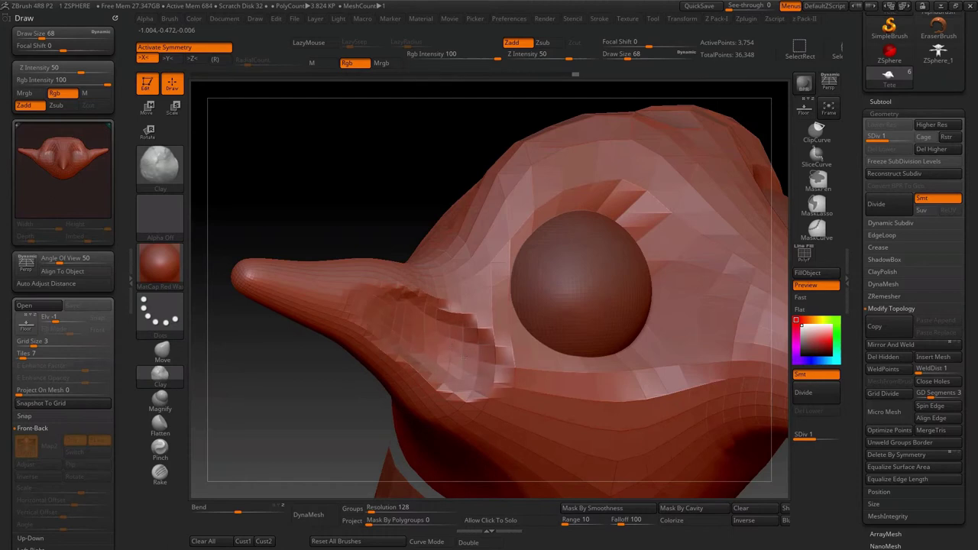
pyautogui.moveTo(459, 344); pyautogui.dragTo(470, 405)
pyautogui.moveTo(500, 357); pyautogui.dragTo(401, 317)
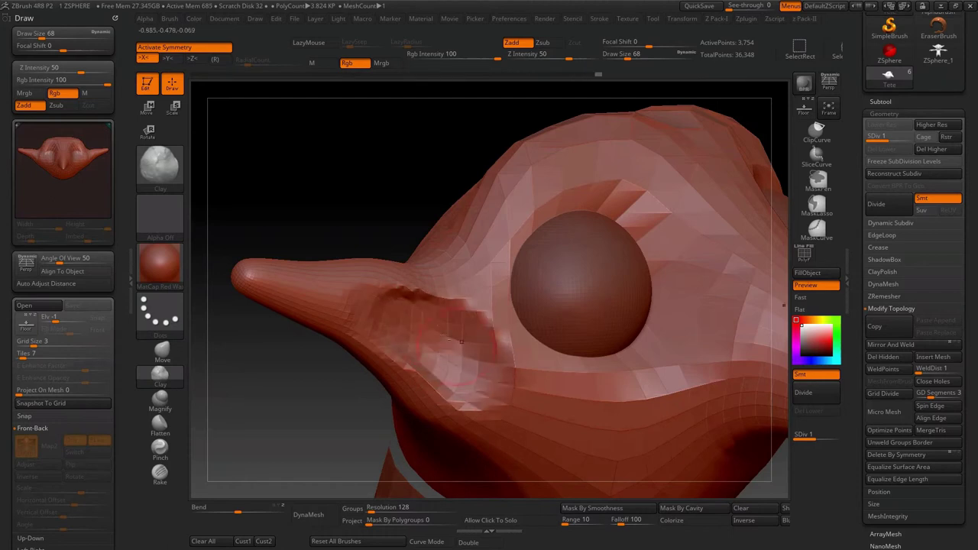
pyautogui.moveTo(477, 386); pyautogui.dragTo(428, 340)
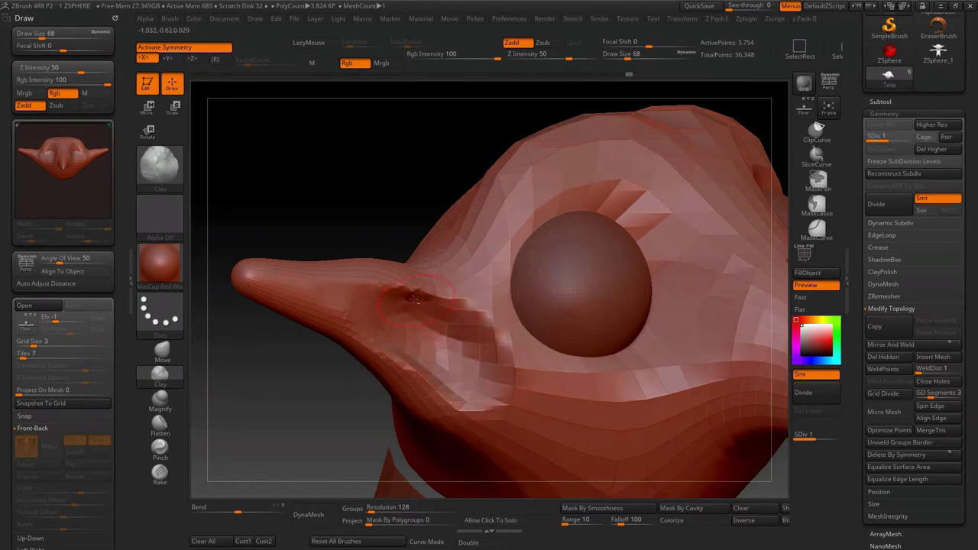
pyautogui.moveTo(361, 308); pyautogui.dragTo(445, 369)
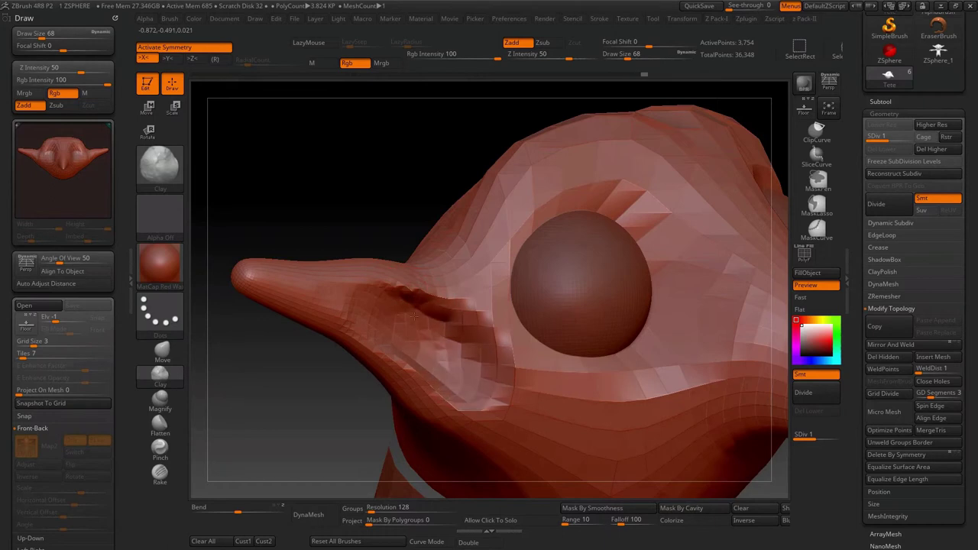
# - Smooth the area and turn the view so the ear faces the viewer
pyautogui.press('shift')
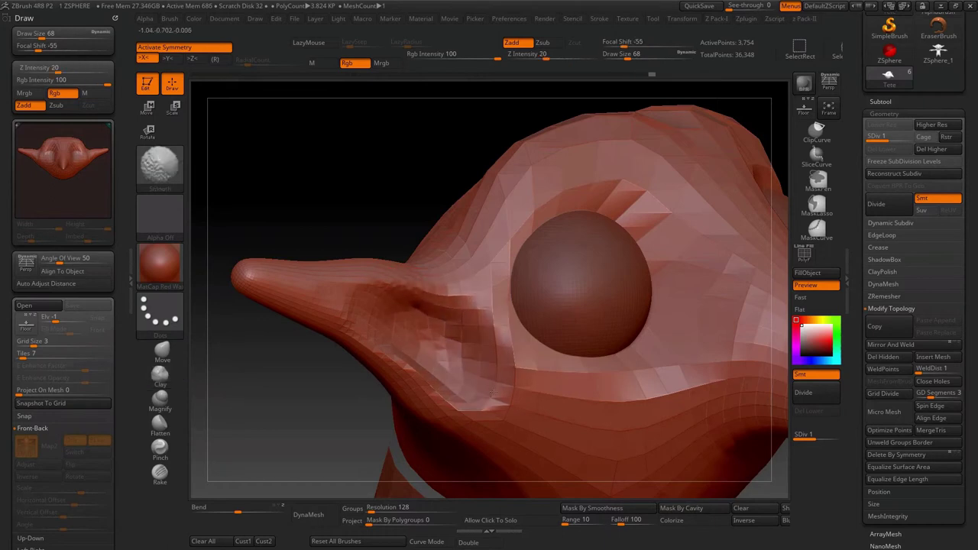
pyautogui.moveTo(470, 335); pyautogui.dragTo(428, 295)
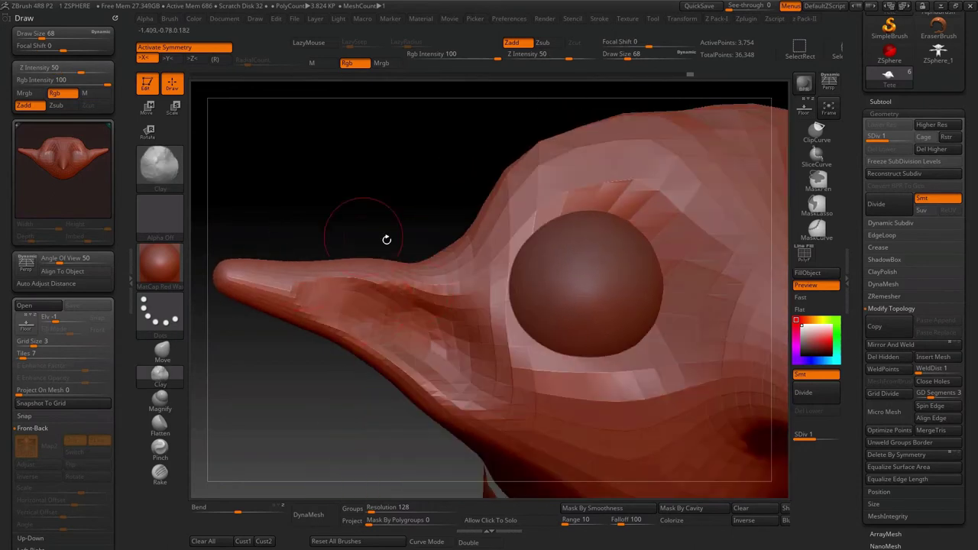
pyautogui.moveTo(360, 229); pyautogui.dragTo(316, 331)
# - Enlarge the brush to draw size 338, show the floor grid and frame the whole goblin
pyautogui.press('s')
pyautogui.moveTo(366, 284); pyautogui.dragTo(416, 283)
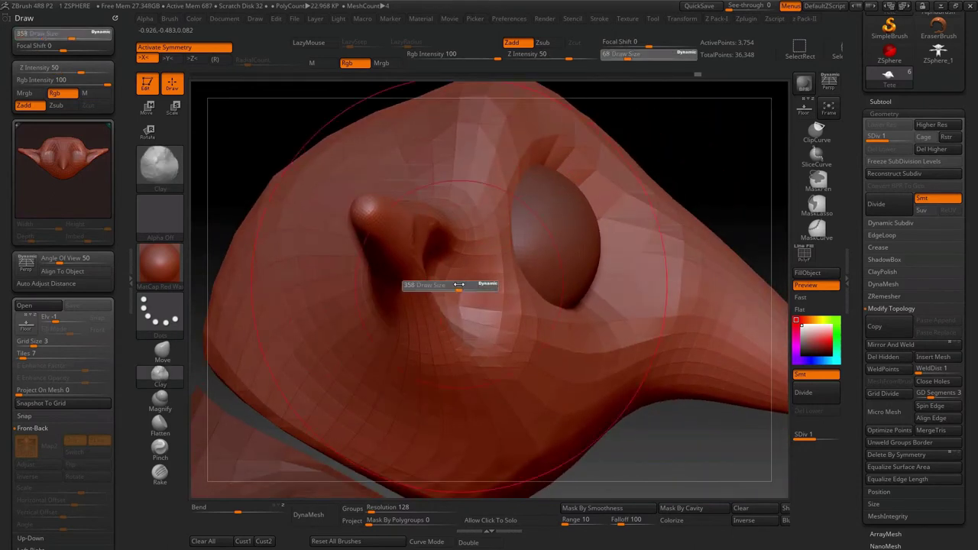
pyautogui.click(822, 104)
pyautogui.hotkey('shift', 'p')
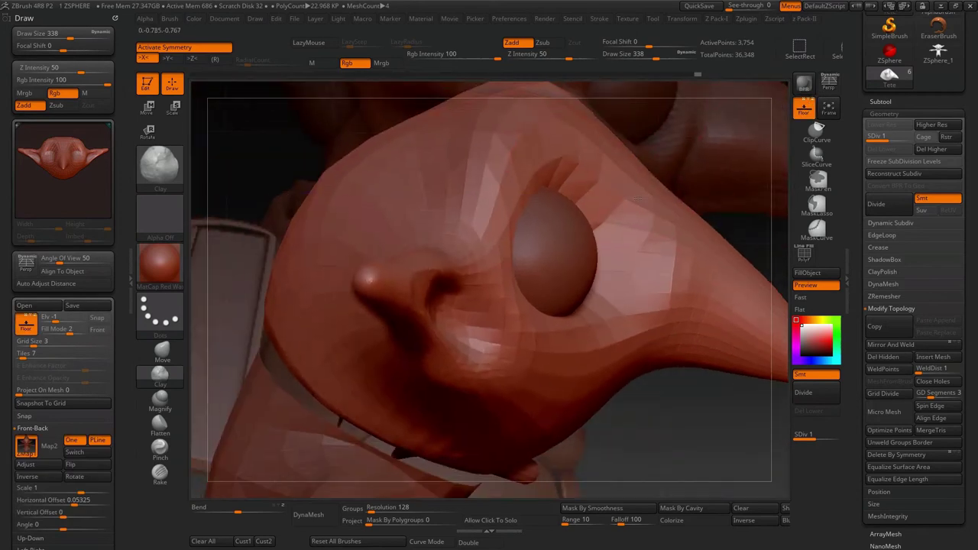
pyautogui.moveTo(614, 193); pyautogui.dragTo(457, 294)
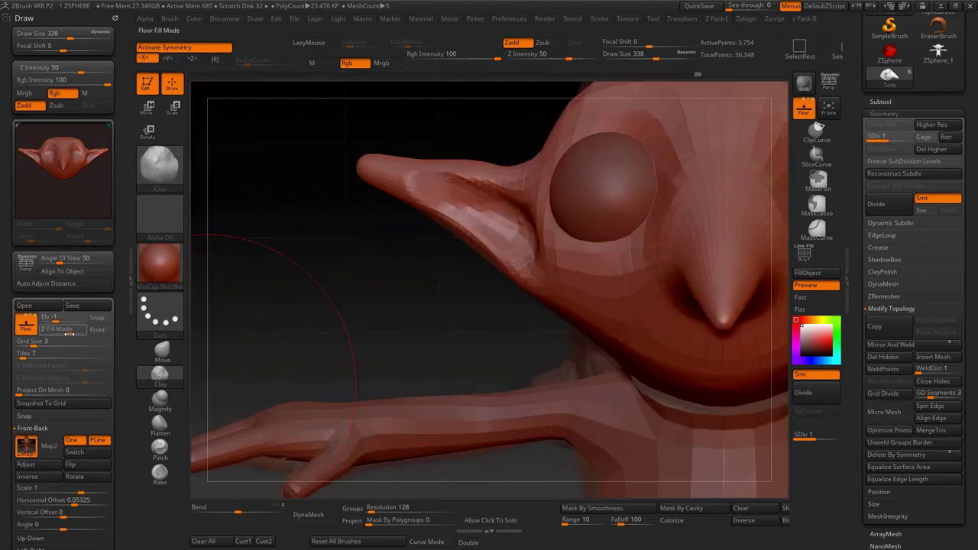
# - Switch to the Move brush and orbit to a slightly raised front view of the face
pyautogui.press('b')
pyautogui.press('m')
pyautogui.press('v')
pyautogui.moveTo(457, 294)
pyautogui.mouseDown()
pyautogui.moveTo(499, 307)
pyautogui.moveTo(343, 398)
pyautogui.moveTo(371, 261)
pyautogui.mouseUp()
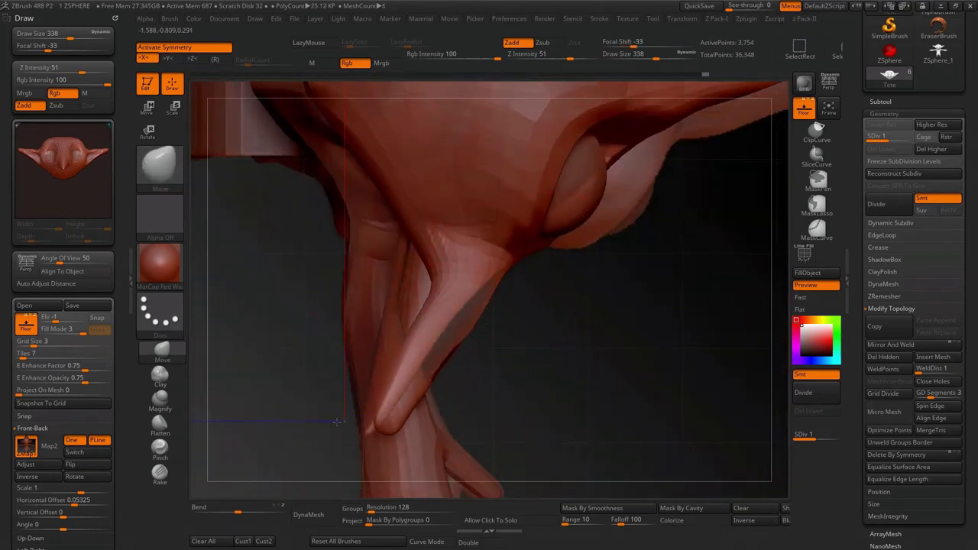
pyautogui.moveTo(480, 305)
pyautogui.mouseDown()
pyautogui.moveTo(415, 201)
pyautogui.moveTo(371, 198)
pyautogui.moveTo(321, 264)
pyautogui.mouseUp()
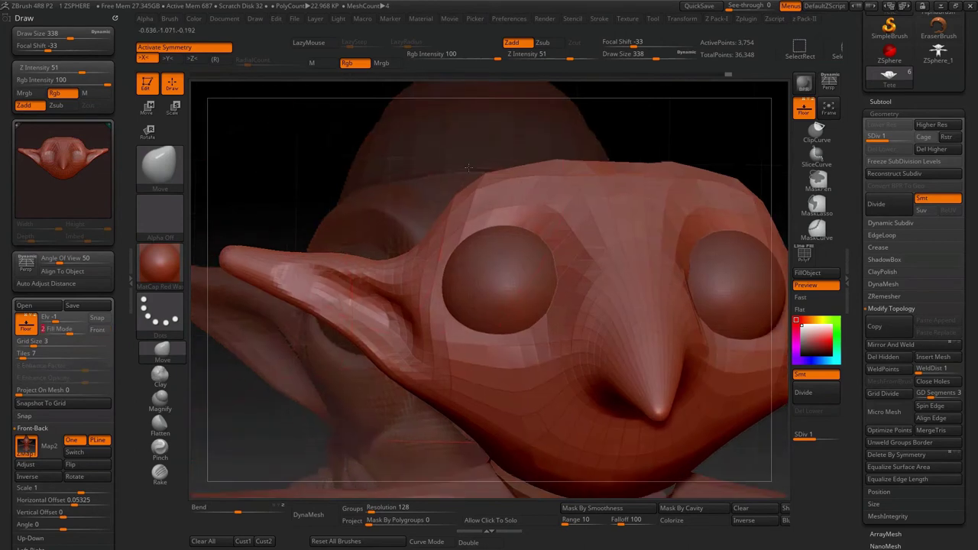
pyautogui.press('shift')
pyautogui.moveTo(252, 137)
pyautogui.mouseDown()
pyautogui.moveTo(343, 145)
pyautogui.moveTo(229, 153)
pyautogui.mouseUp()
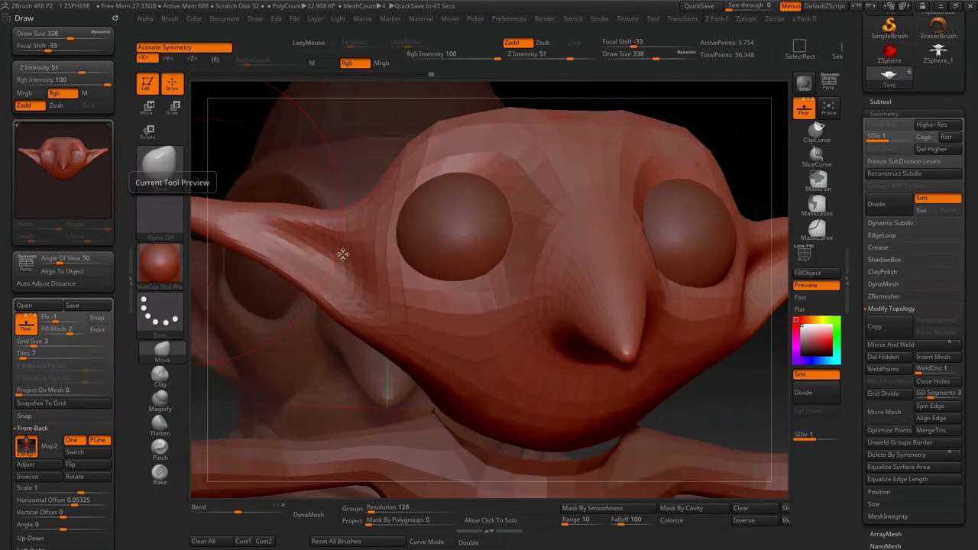
pyautogui.moveTo(721, 122); pyautogui.dragTo(676, 230)
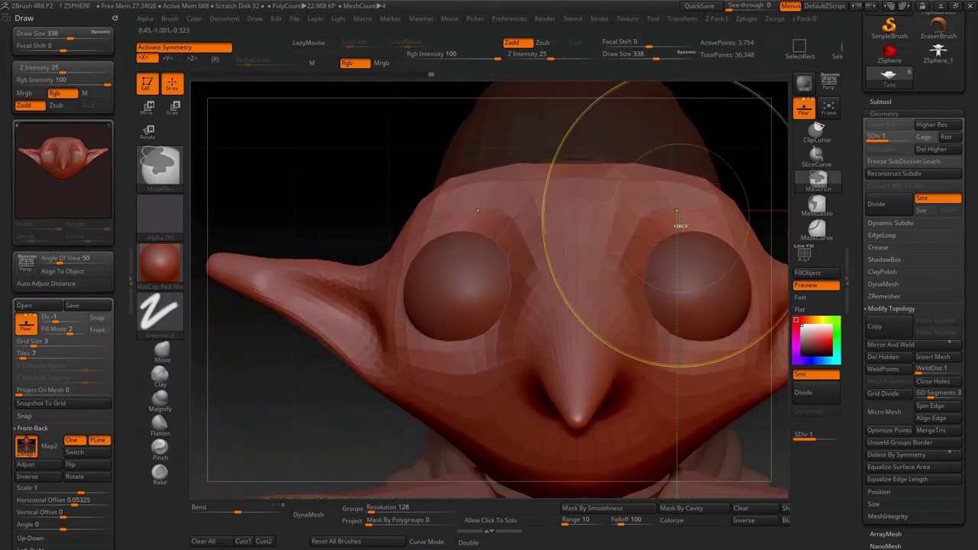
# - Step the head up to subdivision level 2 and orbit to look down on its top
pyautogui.hotkey('ctrl', 'd')
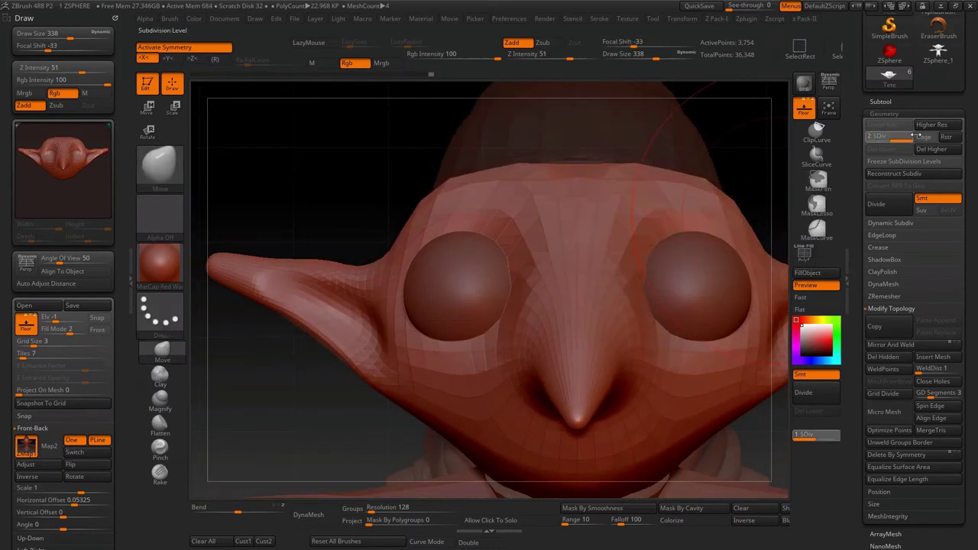
pyautogui.click(913, 135)
pyautogui.moveTo(776, 321); pyautogui.dragTo(595, 265)
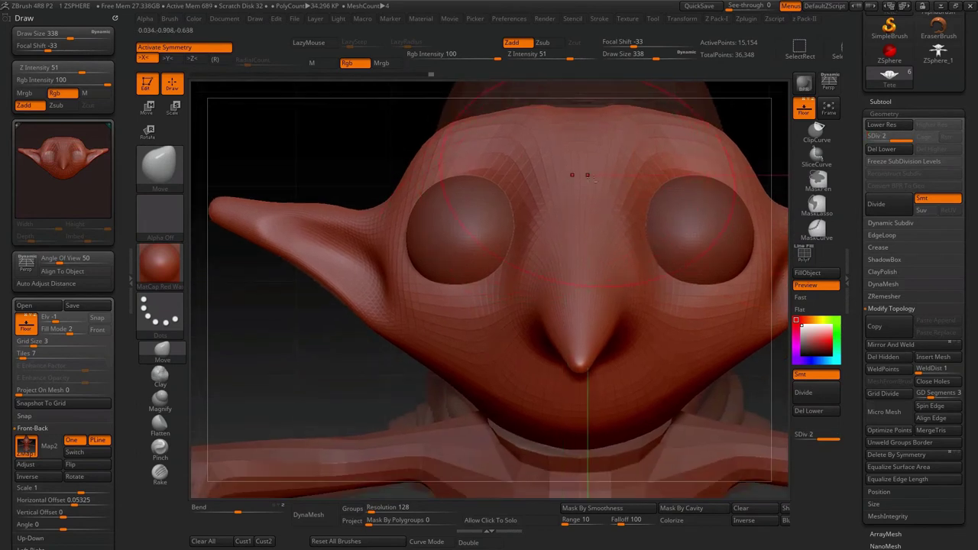
pyautogui.moveTo(587, 175); pyautogui.dragTo(517, 258)
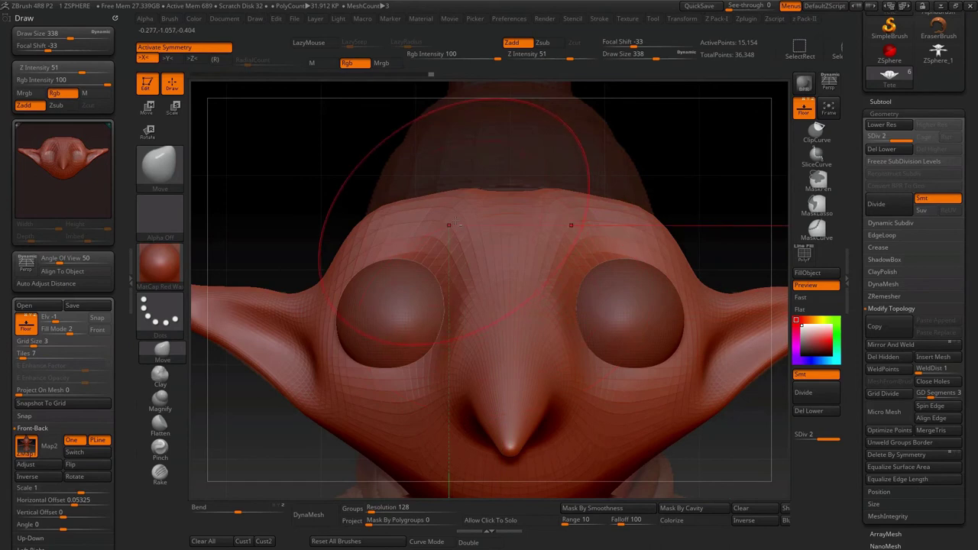
pyautogui.keyDown('alt'); pyautogui.moveTo(298, 175); pyautogui.dragTo(321, 188); pyautogui.keyUp('alt')
# - Reduce the draw size to 149, show the polygon wireframe, and undo the pointed ears
pyautogui.press('b')
pyautogui.click(379, 188)
pyautogui.press('s')
pyautogui.moveTo(497, 257)
pyautogui.mouseDown()
pyautogui.moveTo(468, 257)
pyautogui.moveTo(424, 141)
pyautogui.mouseUp()
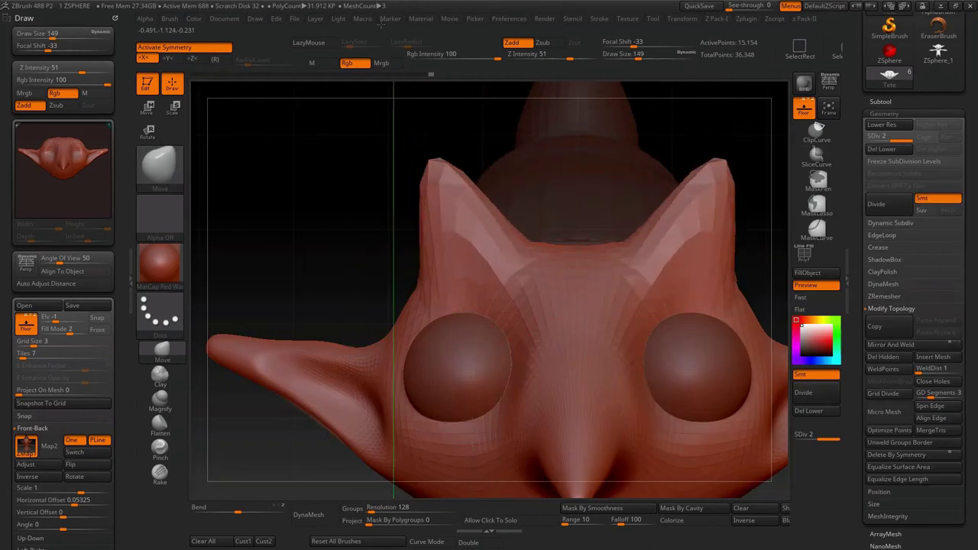
pyautogui.click(805, 253)
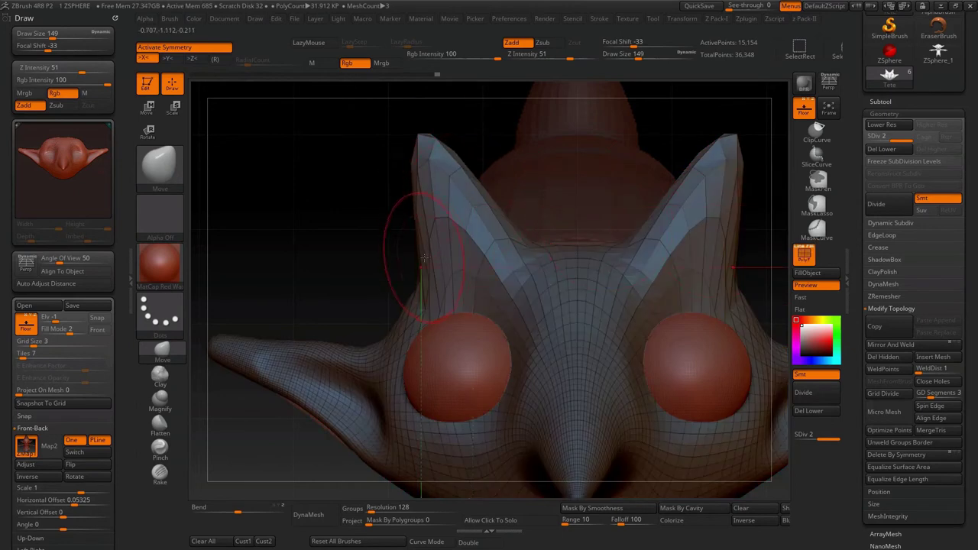
pyautogui.hotkey('ctrl', 'z')
pyautogui.hotkey('ctrl', 'z')
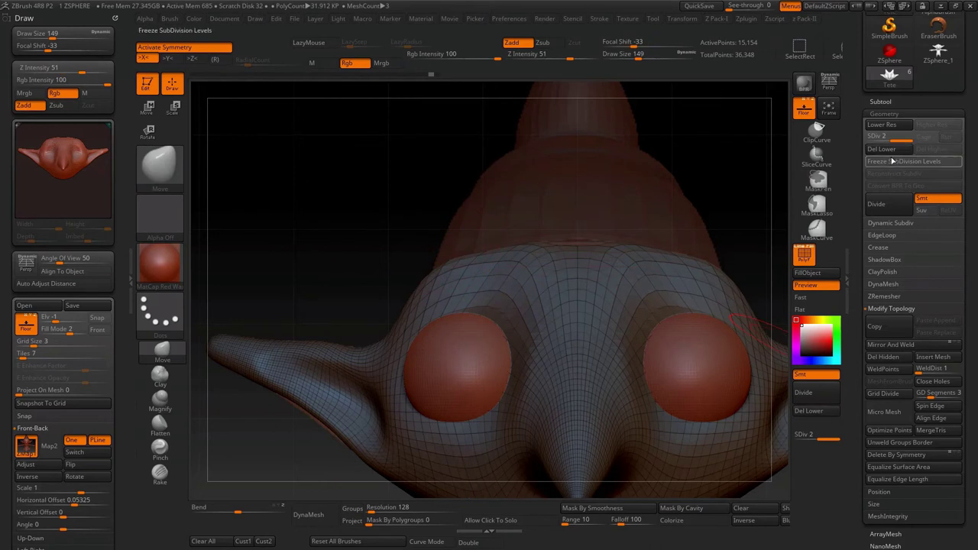
# - Collapse the head's subdivision levels and DynaMesh it at resolution 64, leaving 8,754 active points
pyautogui.hotkey('shift', 'd')
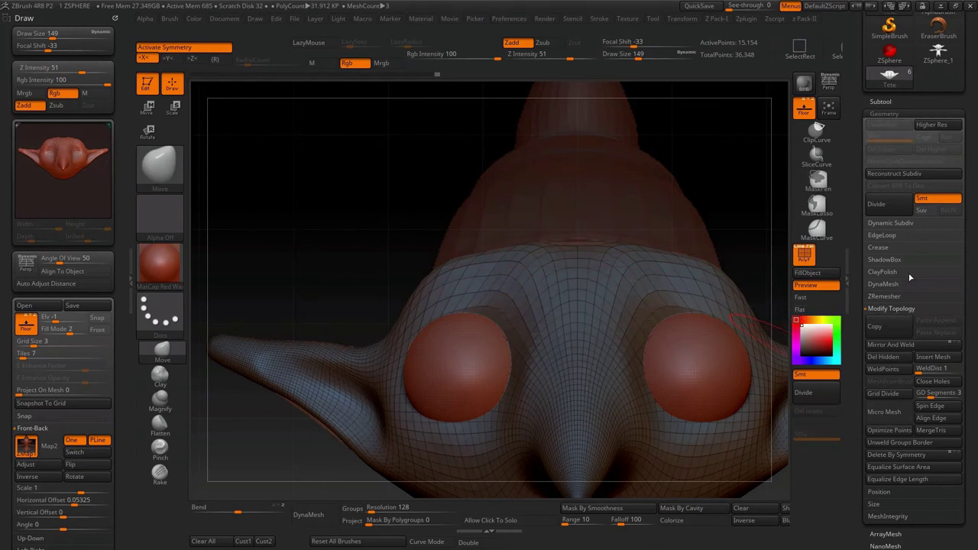
pyautogui.click(895, 283)
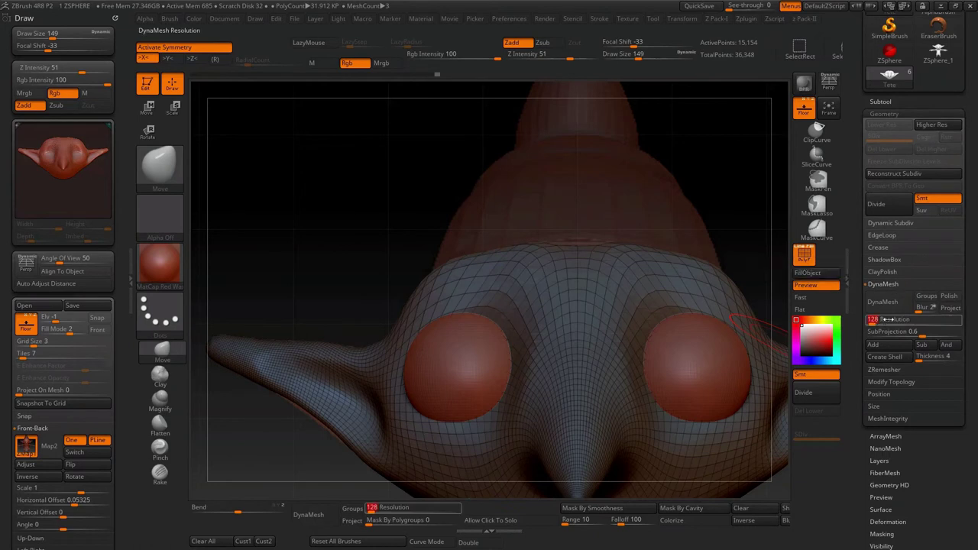
pyautogui.click(886, 305)
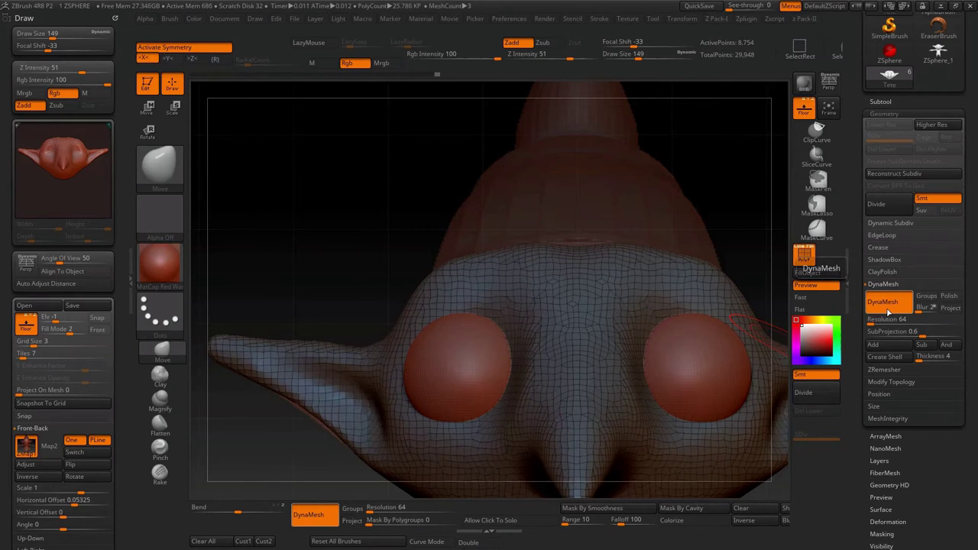
pyautogui.moveTo(524, 164); pyautogui.dragTo(497, 176)
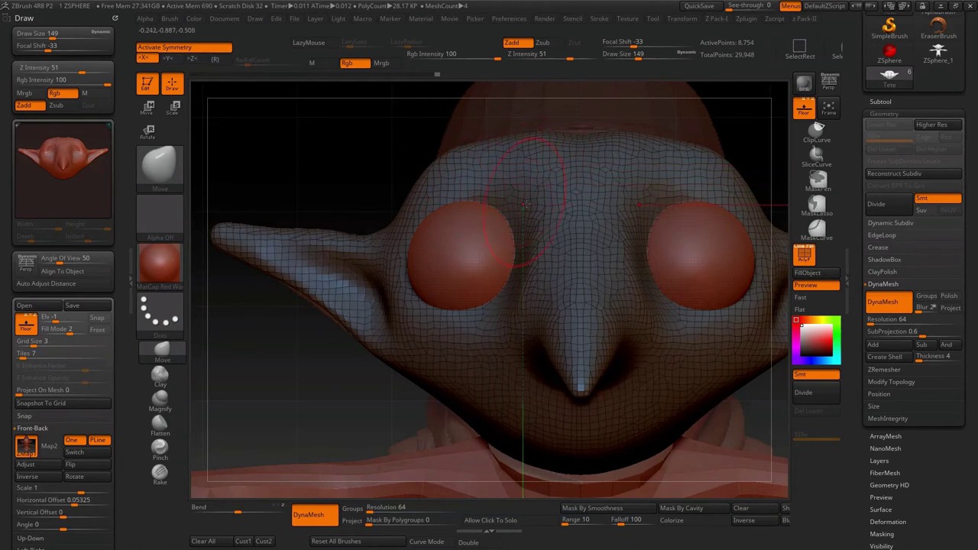
pyautogui.moveTo(415, 153)
pyautogui.mouseDown()
pyautogui.moveTo(426, 246)
pyautogui.moveTo(418, 233)
pyautogui.mouseUp()
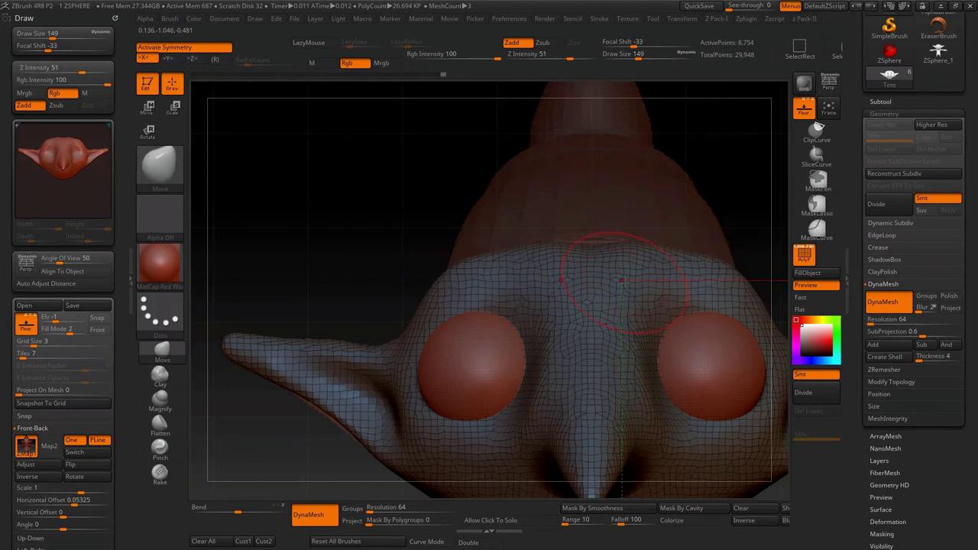
# - With the Clay brush, raise a brow ridge above the eye and build a lower lid beneath it
pyautogui.moveTo(630, 206)
pyautogui.mouseDown()
pyautogui.moveTo(594, 212)
pyautogui.moveTo(566, 121)
pyautogui.mouseUp()
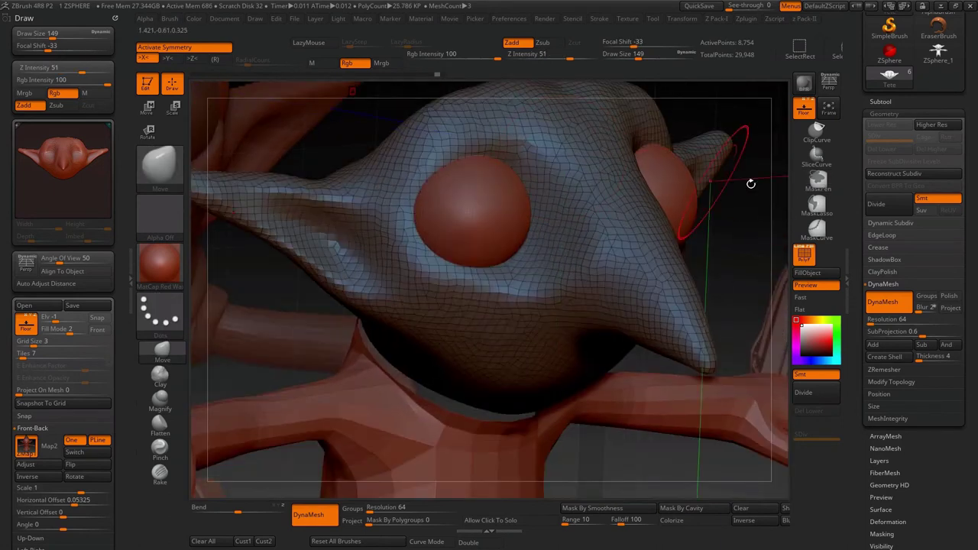
pyautogui.hotkey('shift', 'f')
pyautogui.moveTo(711, 253); pyautogui.dragTo(507, 234)
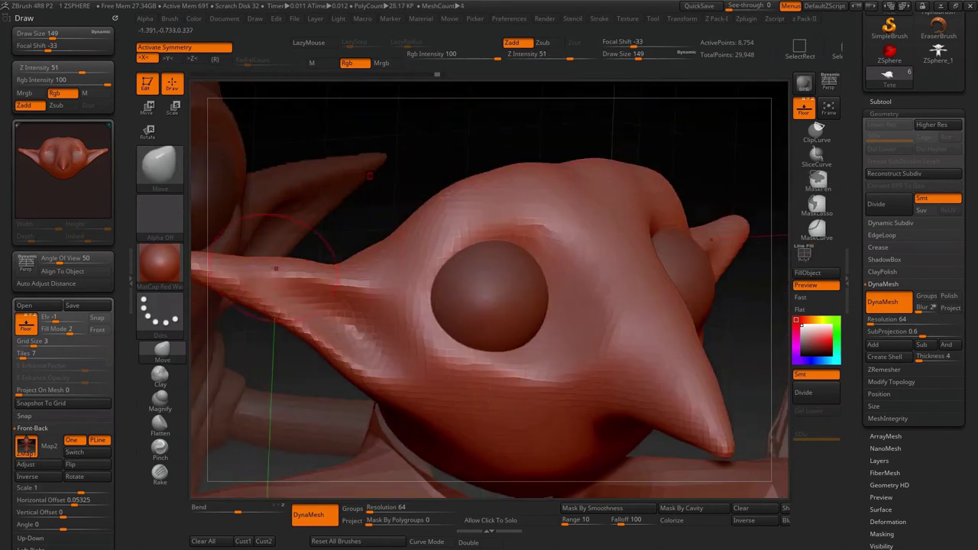
pyautogui.click(182, 329)
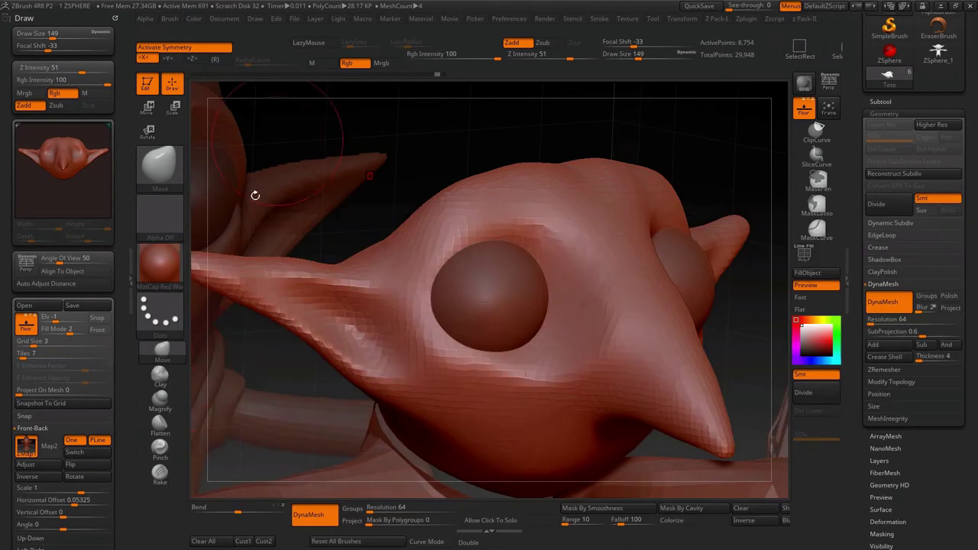
pyautogui.click(160, 374)
pyautogui.moveTo(447, 245); pyautogui.dragTo(558, 229)
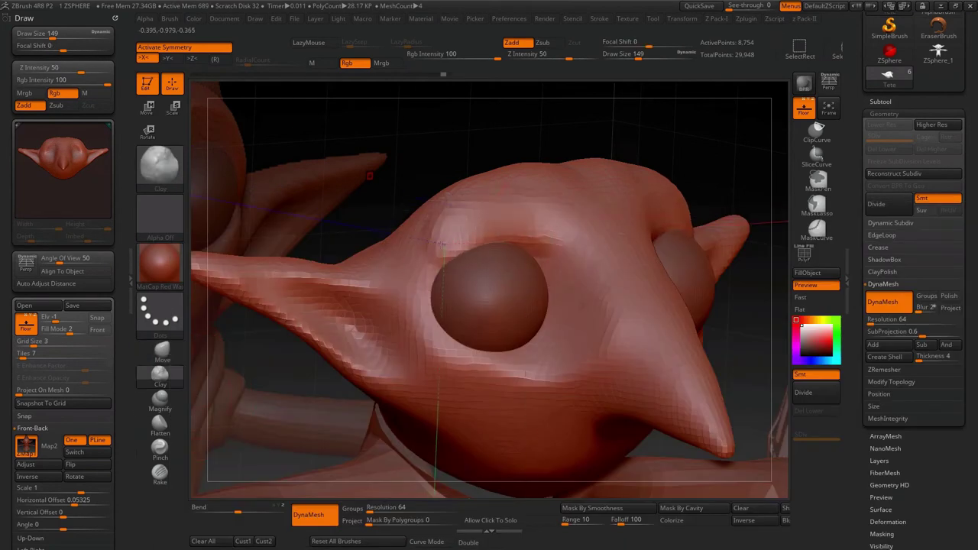
pyautogui.moveTo(433, 251); pyautogui.dragTo(568, 265)
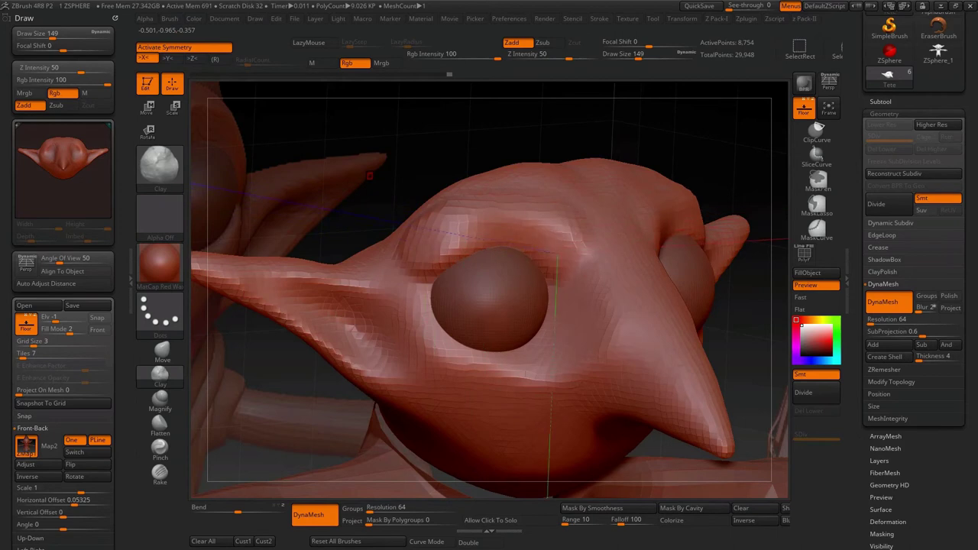
pyautogui.moveTo(527, 229); pyautogui.dragTo(596, 278)
pyautogui.moveTo(428, 329)
pyautogui.mouseDown()
pyautogui.moveTo(534, 336)
pyautogui.moveTo(559, 326)
pyautogui.mouseUp()
pyautogui.moveTo(420, 348); pyautogui.dragTo(547, 333)
pyautogui.moveTo(417, 340); pyautogui.dragTo(564, 321)
# - Smooth the brow surface and refine the lower-lid ridge
pyautogui.moveTo(554, 260); pyautogui.dragTo(474, 229)
pyautogui.moveTo(535, 229)
pyautogui.keyDown('shift'); pyautogui.mouseDown()
pyautogui.moveTo(580, 275)
pyautogui.moveTo(443, 288)
pyautogui.mouseUp(); pyautogui.keyUp('shift')
pyautogui.moveTo(424, 340); pyautogui.dragTo(526, 328)
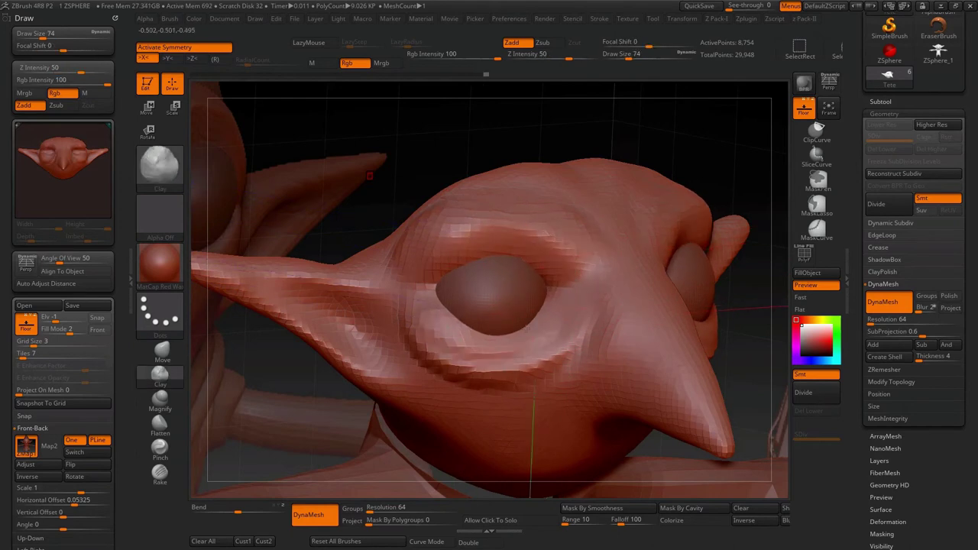
pyautogui.moveTo(440, 304); pyautogui.dragTo(535, 321)
# - Enlarge the brush to 108 and reshape the jaw and chin
pyautogui.press('s')
pyautogui.moveTo(439, 349)
pyautogui.mouseDown()
pyautogui.moveTo(573, 359)
pyautogui.moveTo(665, 382)
pyautogui.moveTo(690, 423)
pyautogui.moveTo(588, 248)
pyautogui.mouseUp()
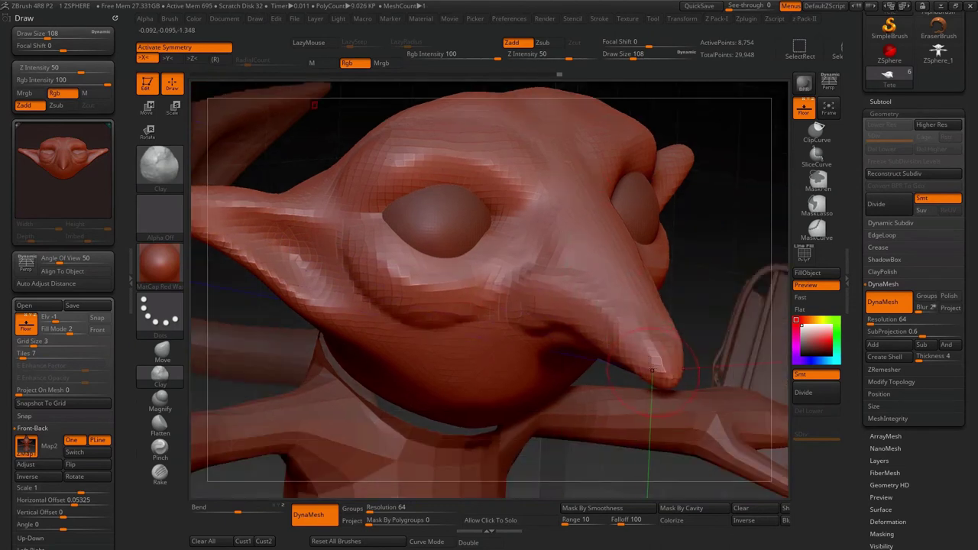
pyautogui.moveTo(638, 348)
pyautogui.mouseDown()
pyautogui.moveTo(555, 208)
pyautogui.moveTo(535, 321)
pyautogui.mouseUp()
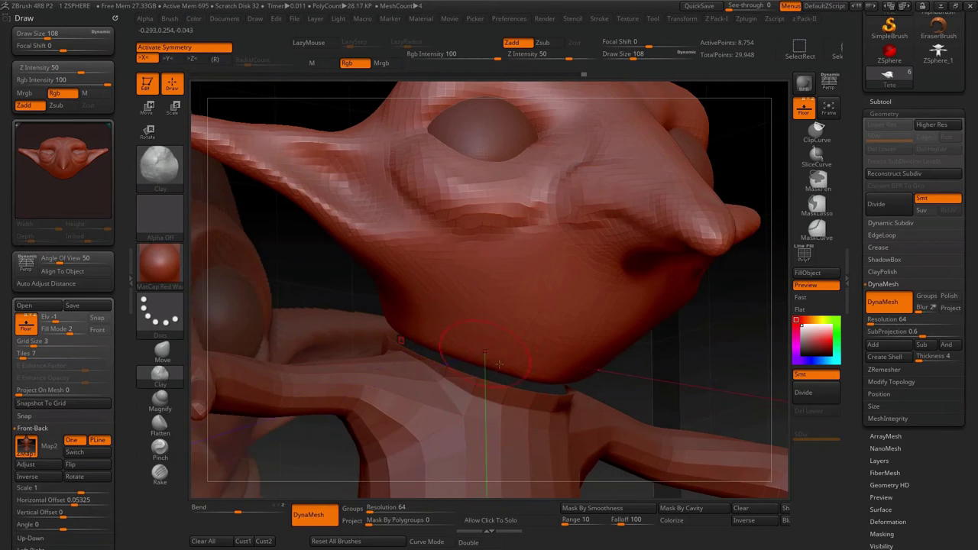
pyautogui.moveTo(466, 359); pyautogui.dragTo(634, 351)
pyautogui.moveTo(428, 306)
pyautogui.mouseDown()
pyautogui.moveTo(516, 327)
pyautogui.moveTo(650, 321)
pyautogui.mouseUp()
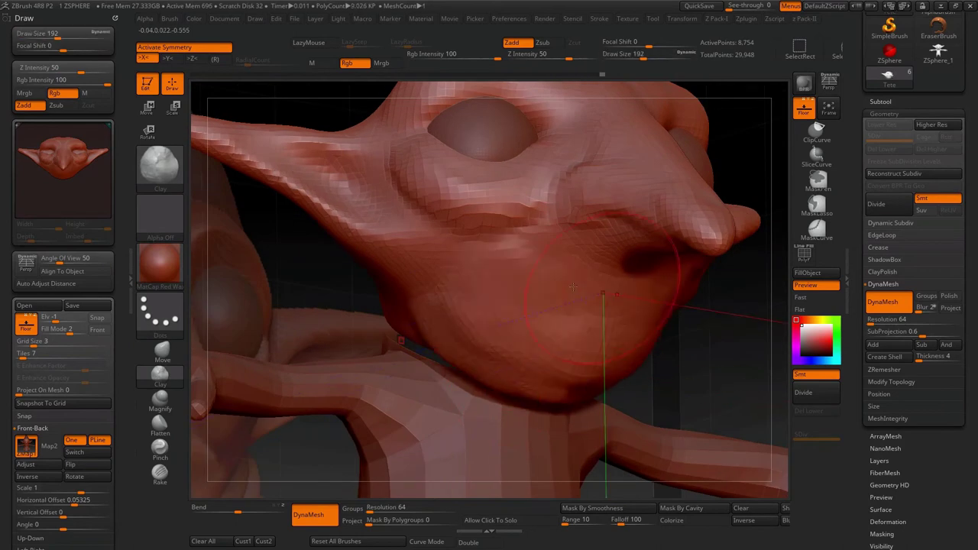
pyautogui.moveTo(459, 306); pyautogui.dragTo(634, 359)
pyautogui.moveTo(428, 329); pyautogui.dragTo(612, 343)
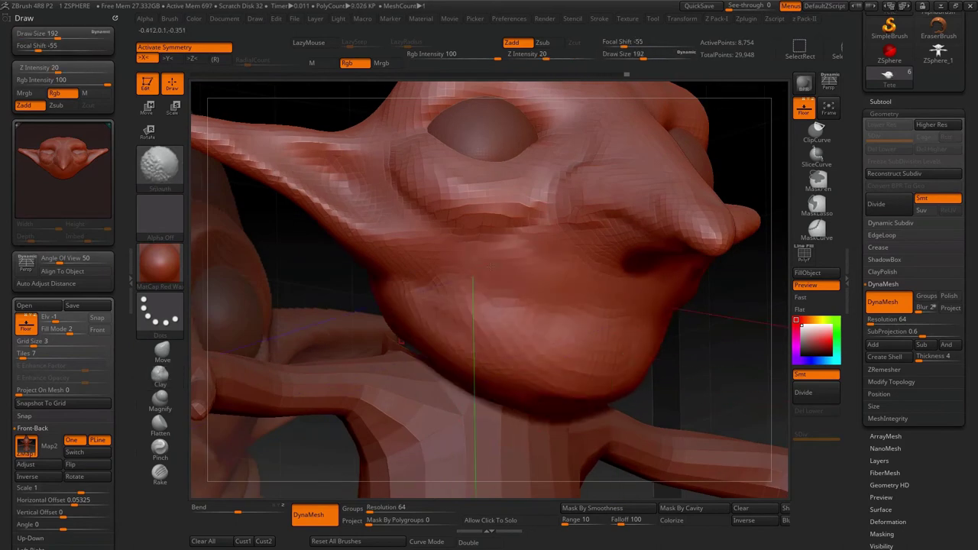
# - DynaMesh the head, then shrink the brush to 74 and shape the lips
pyautogui.keyDown('ctrl'); pyautogui.click(769, 393); pyautogui.keyUp('ctrl')
pyautogui.moveTo(768, 393); pyautogui.dragTo(519, 254)
pyautogui.press('s')
pyautogui.moveTo(535, 305); pyautogui.dragTo(504, 306)
pyautogui.moveTo(459, 282)
pyautogui.mouseDown()
pyautogui.moveTo(545, 304)
pyautogui.moveTo(474, 306)
pyautogui.moveTo(586, 318)
pyautogui.mouseUp()
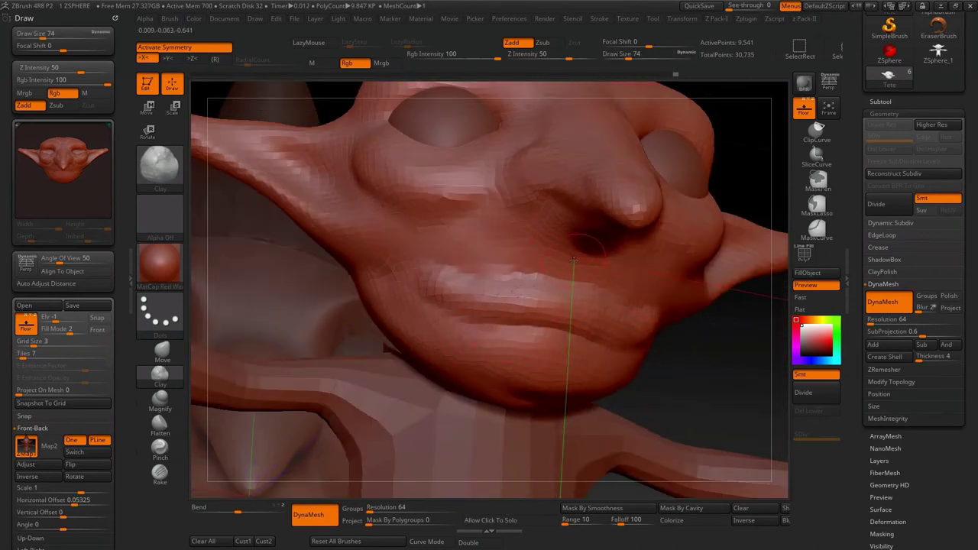
# - Carve a deep crease along the upper-lip line with the DamStandard brush
pyautogui.press('b')
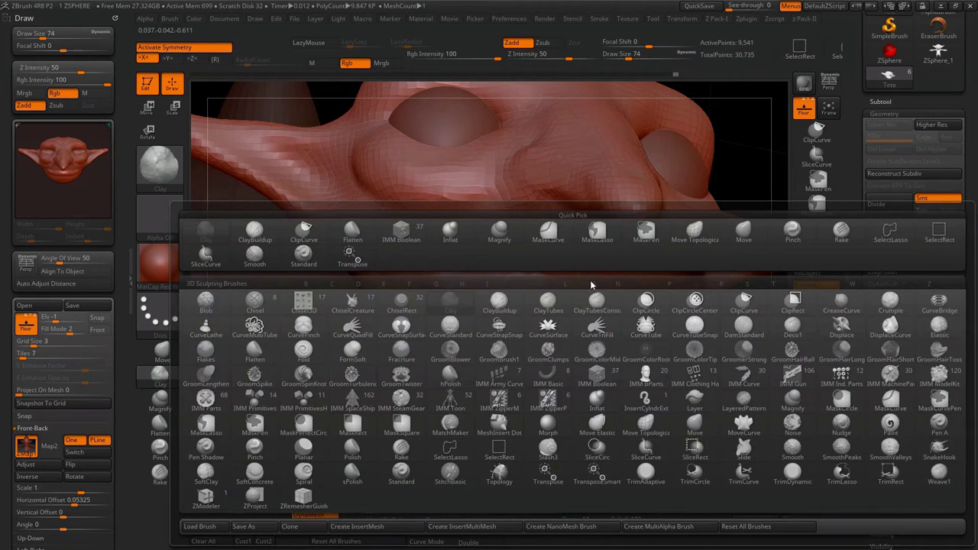
pyautogui.press('d')
pyautogui.press('s')
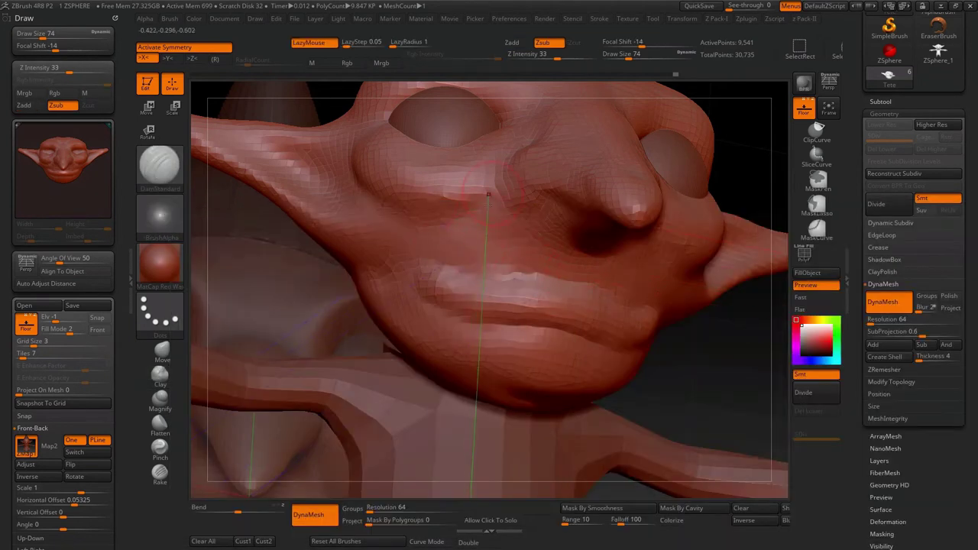
pyautogui.moveTo(431, 250); pyautogui.dragTo(566, 282)
pyautogui.moveTo(438, 250); pyautogui.dragTo(513, 280)
# - Smooth the crease, review the whole goblin, and enlarge the brush to 299
pyautogui.moveTo(609, 298); pyautogui.dragTo(534, 237)
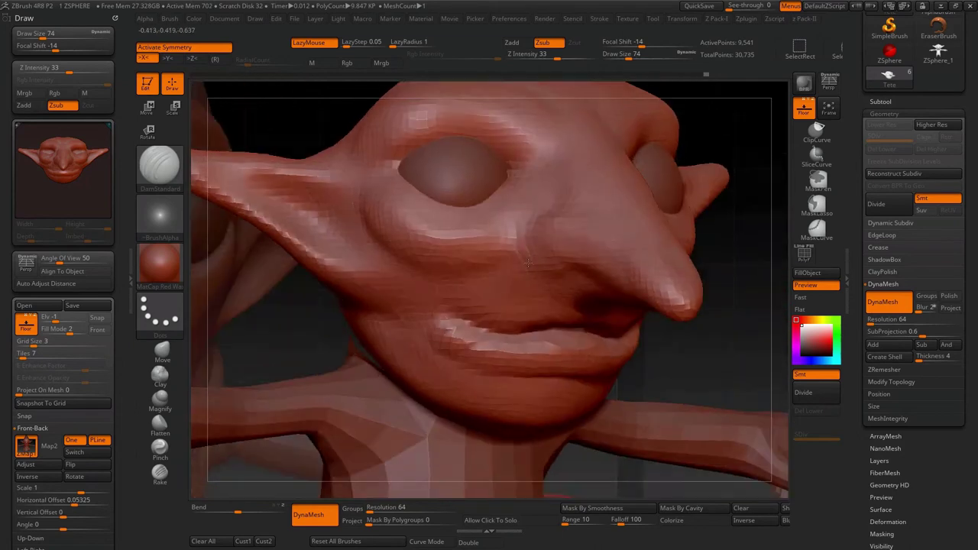
pyautogui.moveTo(443, 314)
pyautogui.mouseDown(button='right')
pyautogui.moveTo(474, 273)
pyautogui.moveTo(453, 367)
pyautogui.mouseUp(button='right')
pyautogui.press('shift')
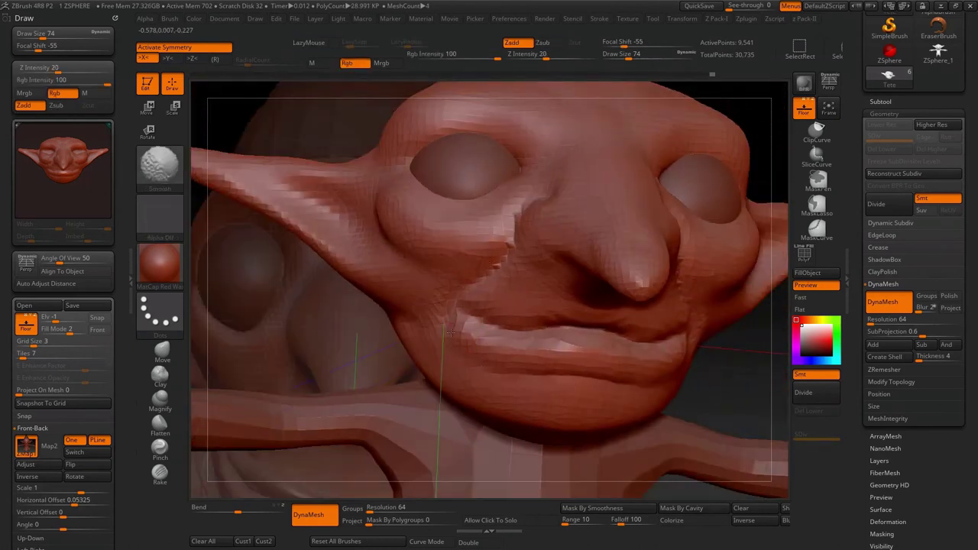
pyautogui.moveTo(587, 348); pyautogui.dragTo(474, 308, button='right')
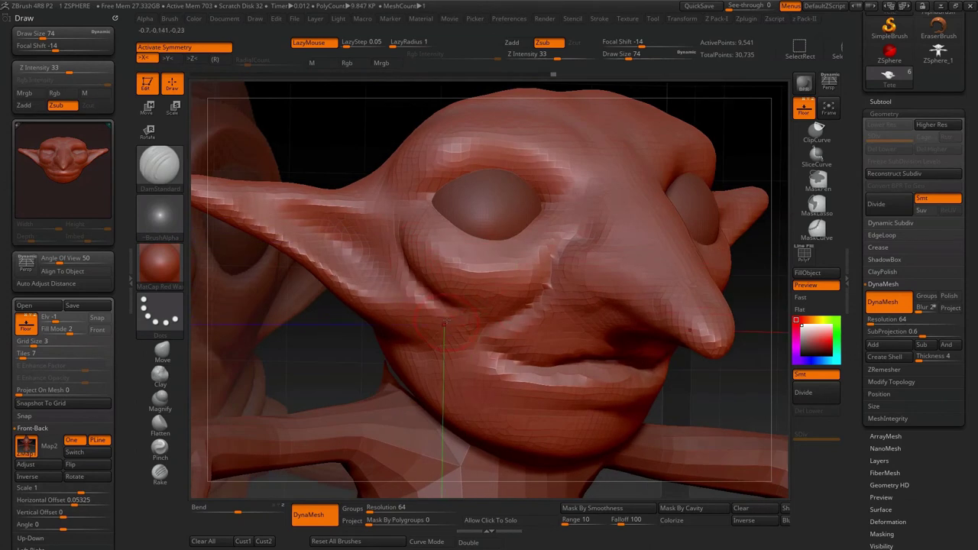
pyautogui.moveTo(445, 282)
pyautogui.mouseDown(button='right')
pyautogui.moveTo(490, 183)
pyautogui.moveTo(585, 252)
pyautogui.mouseUp(button='right')
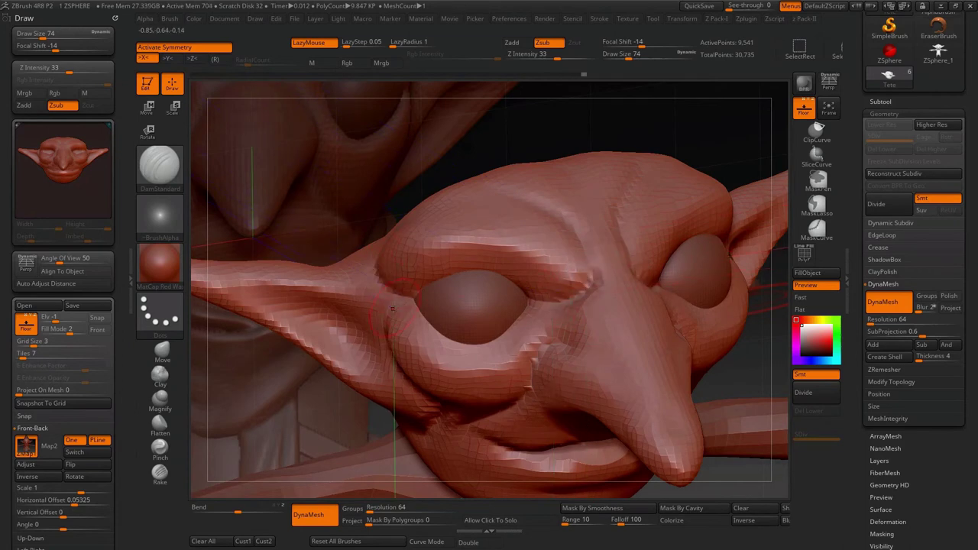
pyautogui.moveTo(392, 308); pyautogui.dragTo(464, 181, button='right')
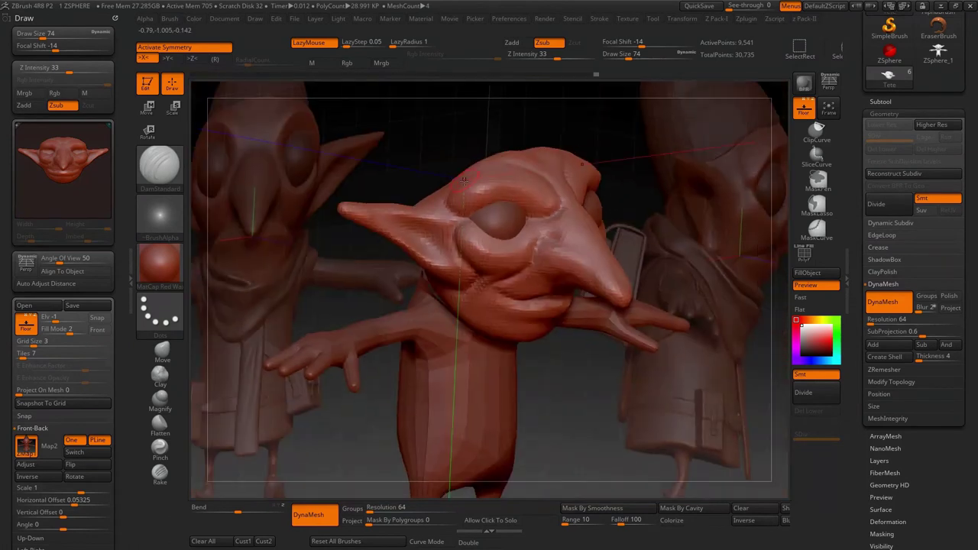
pyautogui.press('s')
pyautogui.moveTo(473, 233)
pyautogui.mouseDown()
pyautogui.moveTo(489, 234)
pyautogui.moveTo(449, 251)
pyautogui.mouseUp()
pyautogui.moveTo(373, 345)
pyautogui.mouseDown()
pyautogui.moveTo(377, 322)
pyautogui.moveTo(419, 380)
pyautogui.mouseUp()
# - Smooth a facial crease with brush size 120, then switch to the Move brush
pyautogui.moveTo(377, 316); pyautogui.dragTo(463, 357)
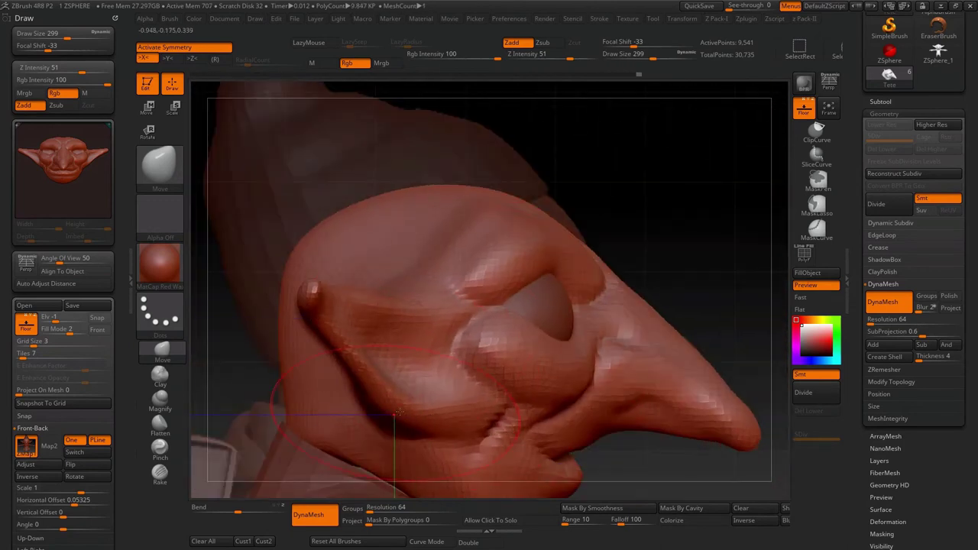
pyautogui.press('[')
pyautogui.press('[')
pyautogui.press('[')
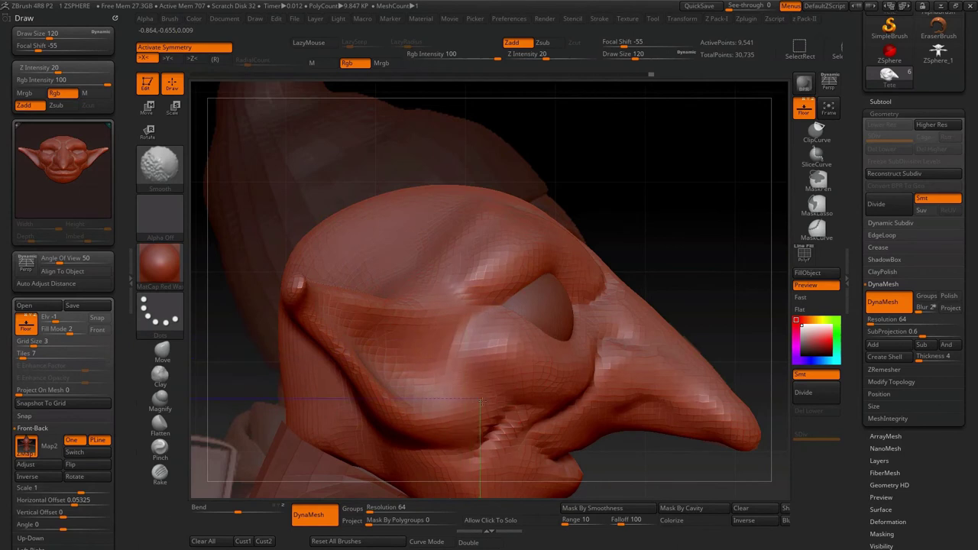
pyautogui.moveTo(627, 255); pyautogui.dragTo(557, 243)
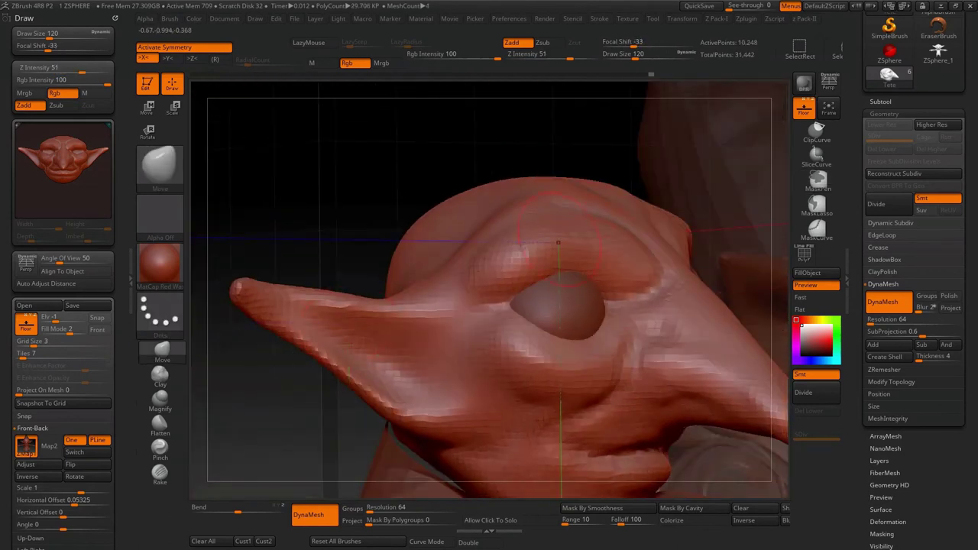
pyautogui.click(164, 376)
pyautogui.moveTo(495, 304)
pyautogui.mouseDown()
pyautogui.moveTo(494, 284)
pyautogui.moveTo(504, 347)
pyautogui.mouseUp()
pyautogui.press('b')
pyautogui.press('m')
pyautogui.press('v')
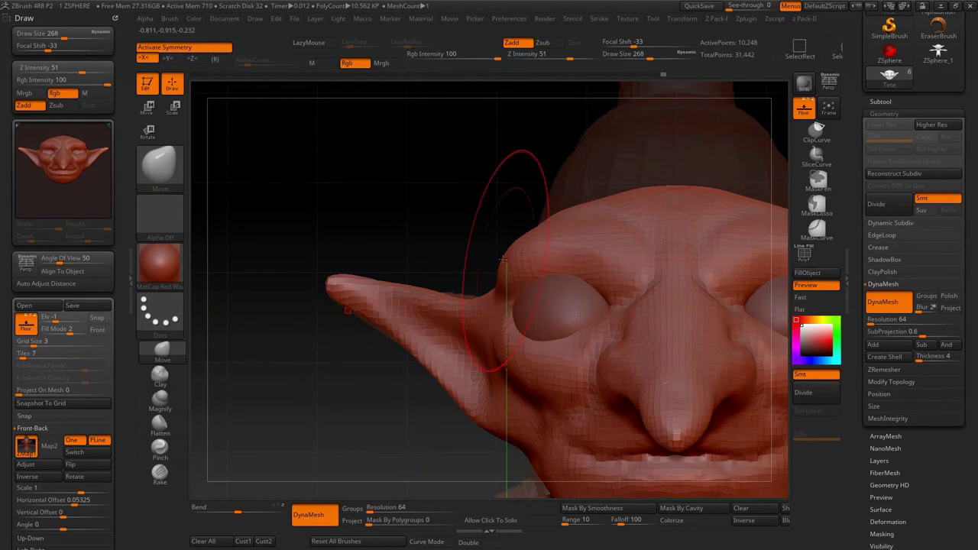
pyautogui.moveTo(504, 260); pyautogui.dragTo(575, 251)
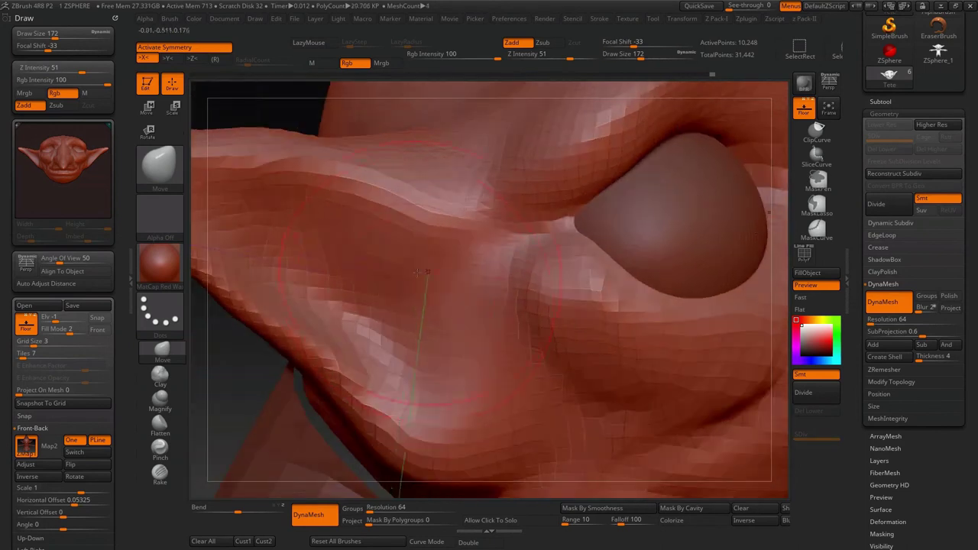
# - Invert the mask over the eye cavity, resizing the brush to 101 and then 257
pyautogui.press('s')
pyautogui.moveTo(417, 291)
pyautogui.mouseDown()
pyautogui.moveTo(382, 305)
pyautogui.moveTo(336, 260)
pyautogui.moveTo(451, 367)
pyautogui.moveTo(376, 303)
pyautogui.mouseUp()
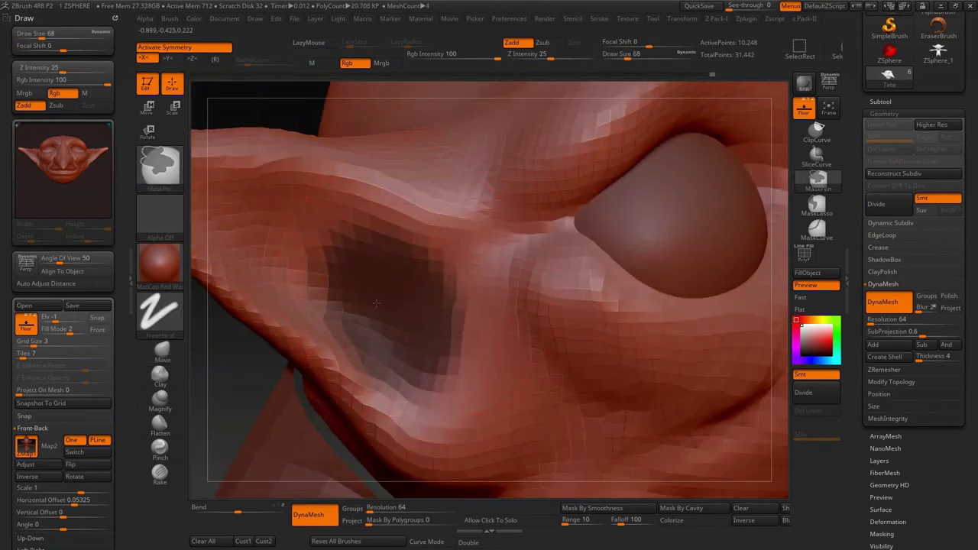
pyautogui.keyDown('ctrl'); pyautogui.click(295, 98); pyautogui.keyUp('ctrl')
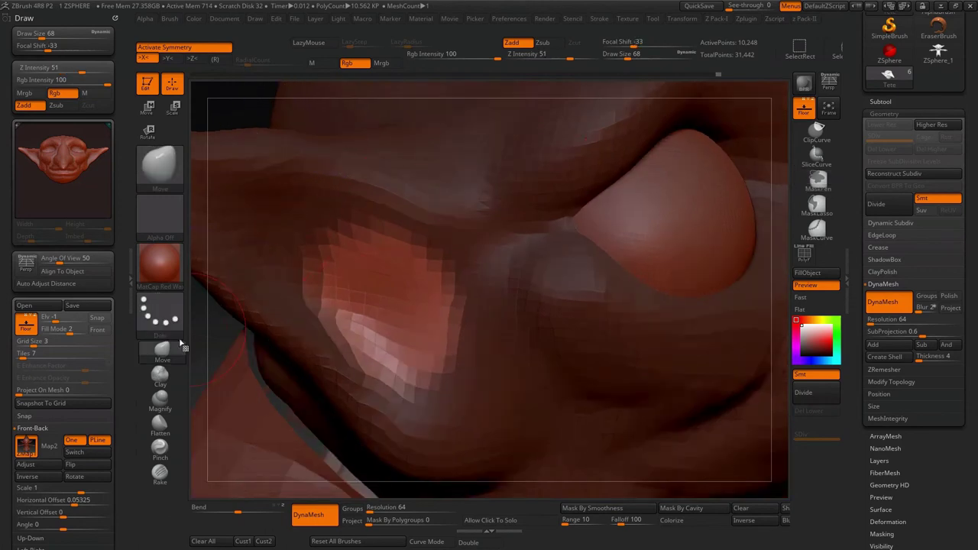
pyautogui.press('s')
pyautogui.moveTo(417, 266)
pyautogui.mouseDown()
pyautogui.moveTo(616, 232)
pyautogui.moveTo(370, 284)
pyautogui.mouseUp()
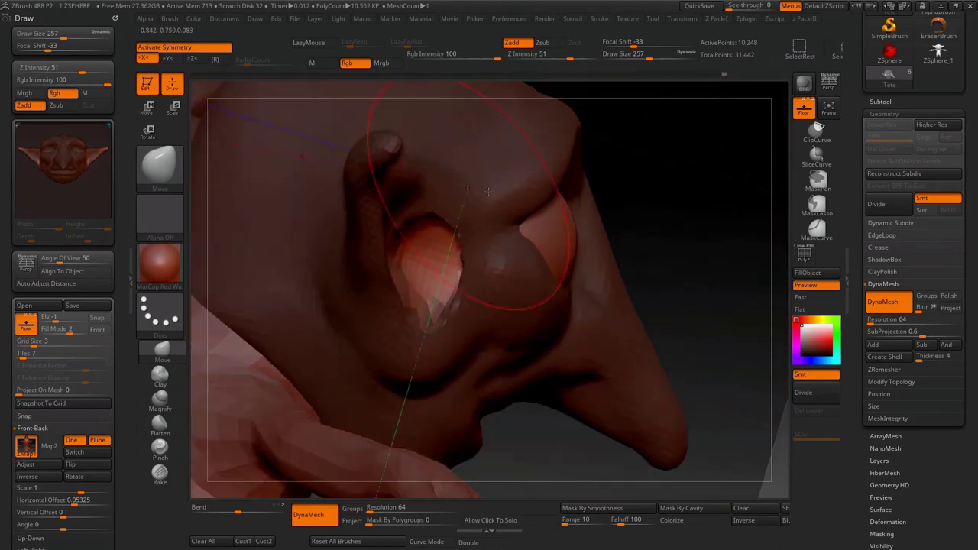
# - Smooth around the eye cavity and reshape the nose beside it
pyautogui.moveTo(466, 256); pyautogui.dragTo(703, 257)
pyautogui.press('ctrl')
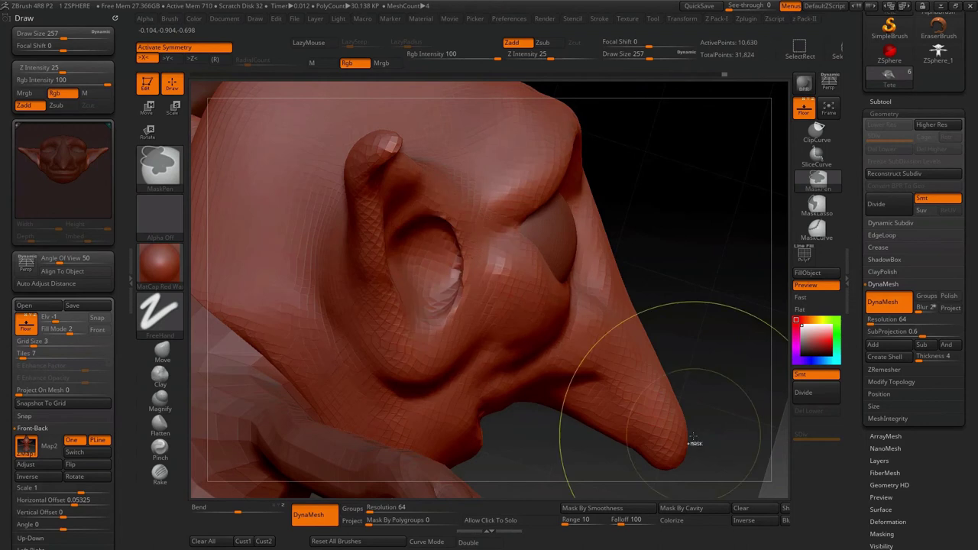
pyautogui.moveTo(693, 441); pyautogui.dragTo(458, 262)
pyautogui.press('shift')
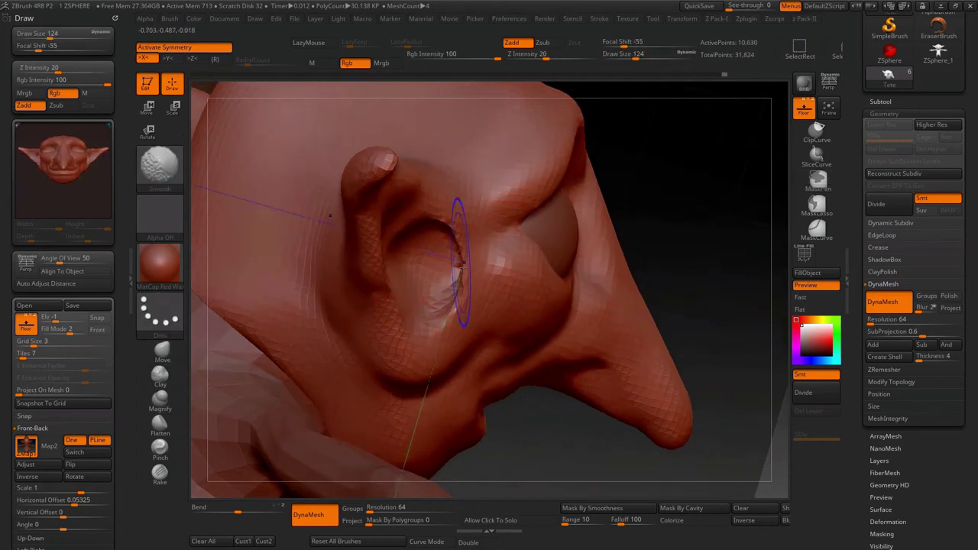
pyautogui.moveTo(423, 293); pyautogui.dragTo(458, 262)
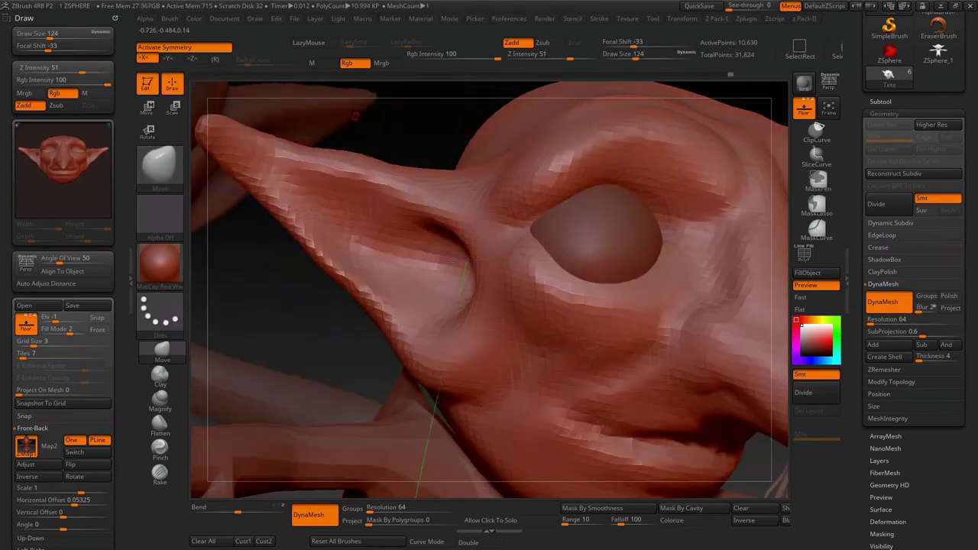
pyautogui.moveTo(459, 321)
pyautogui.mouseDown()
pyautogui.moveTo(596, 409)
pyautogui.moveTo(237, 336)
pyautogui.moveTo(424, 304)
pyautogui.moveTo(367, 321)
pyautogui.moveTo(365, 213)
pyautogui.moveTo(428, 251)
pyautogui.mouseUp()
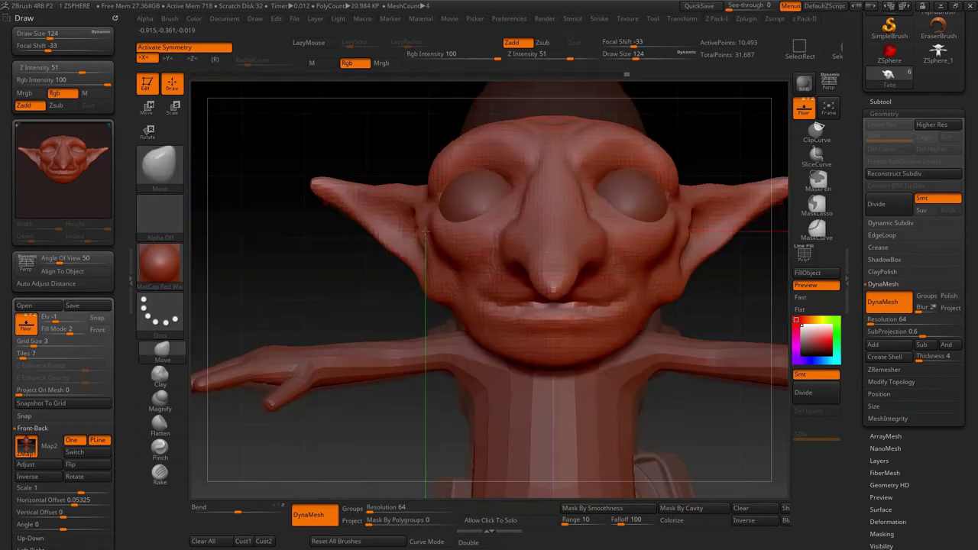
# - Orbit around the face to inspect the nose and eye from several angles
pyautogui.moveTo(433, 296)
pyautogui.keyDown('alt'); pyautogui.mouseDown()
pyautogui.moveTo(458, 229)
pyautogui.moveTo(466, 233)
pyautogui.mouseUp(); pyautogui.keyUp('alt')
pyautogui.press('s')
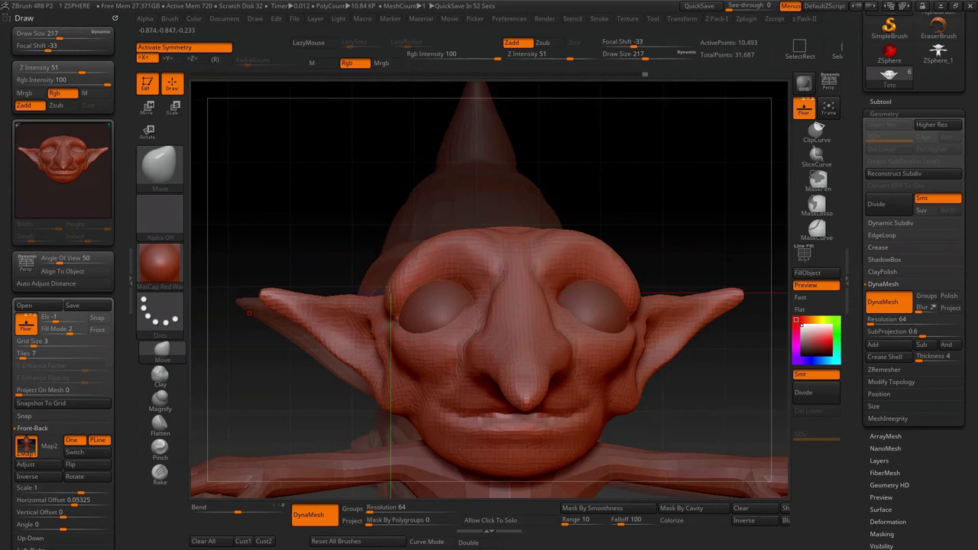
pyautogui.moveTo(390, 289); pyautogui.dragTo(353, 323)
pyautogui.moveTo(464, 264); pyautogui.dragTo(444, 288)
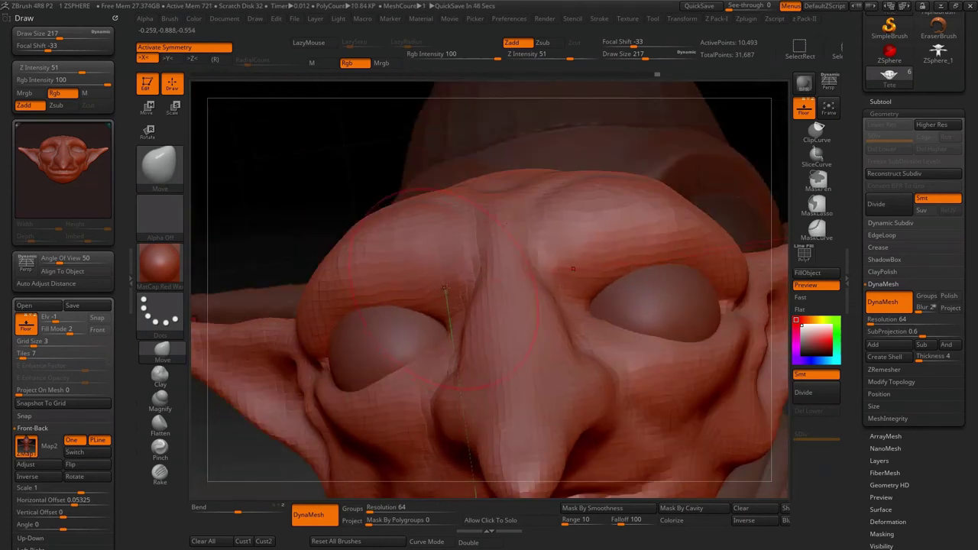
pyautogui.moveTo(429, 361); pyautogui.dragTo(412, 262)
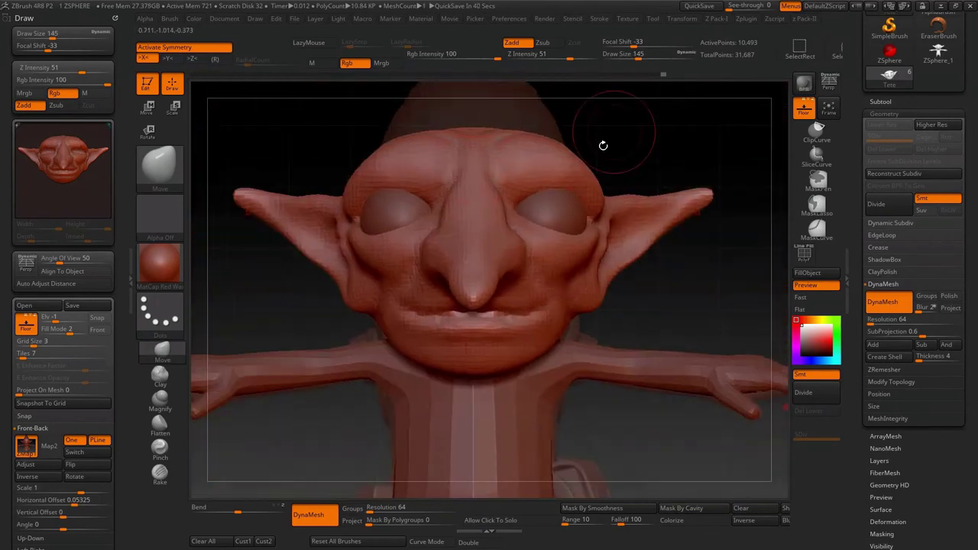
pyautogui.moveTo(302, 283)
pyautogui.mouseDown()
pyautogui.moveTo(670, 204)
pyautogui.moveTo(627, 177)
pyautogui.mouseUp()
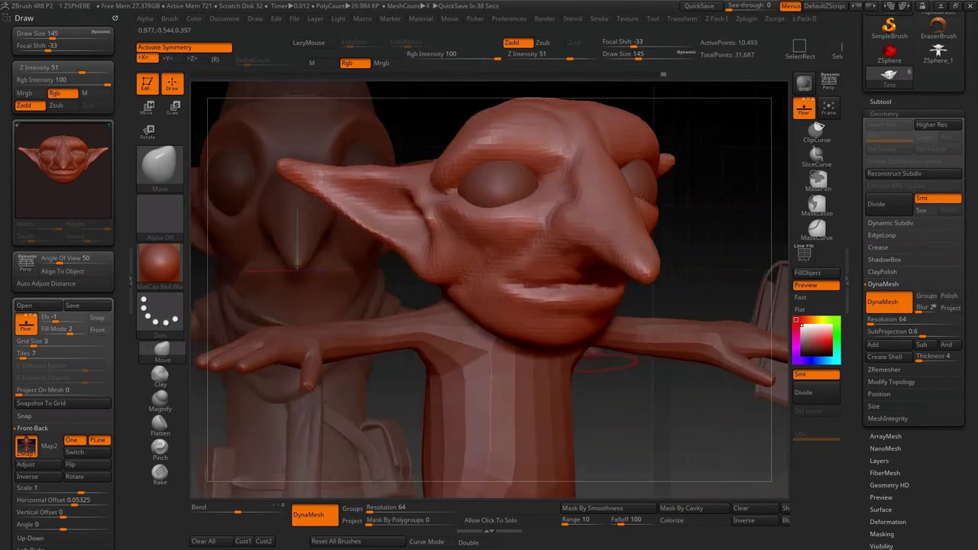
# - Append a Cone3D primitive as a new subtool
pyautogui.scroll(-1, 914, 93)
pyautogui.click(893, 97)
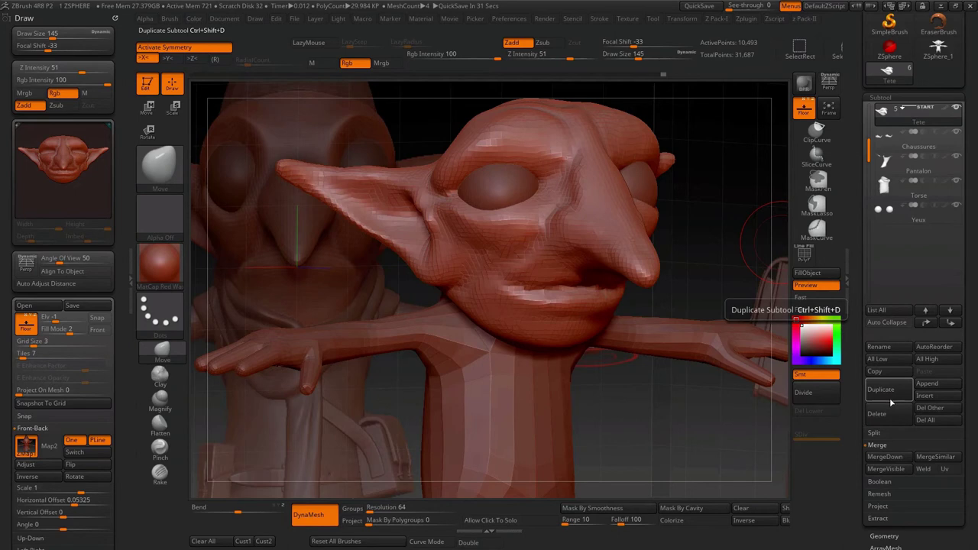
pyautogui.click(932, 388)
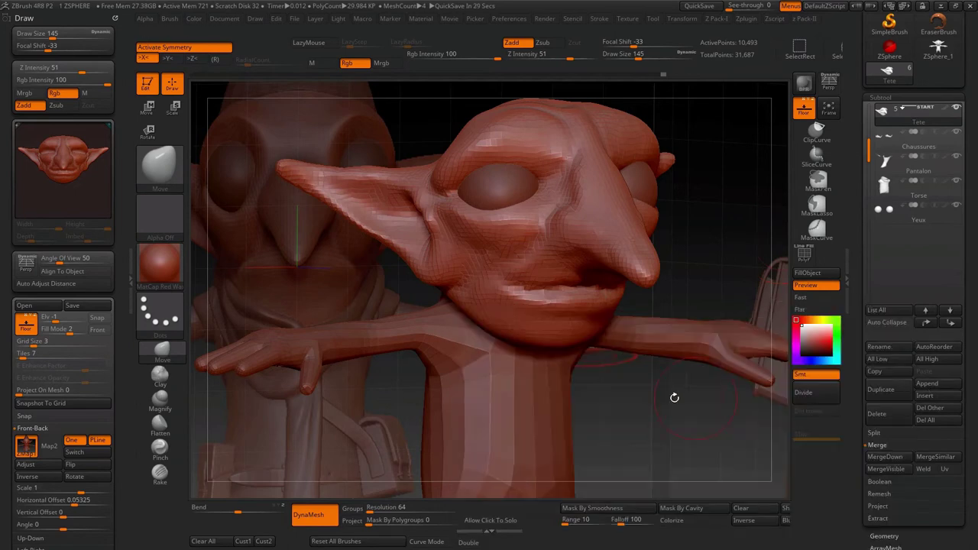
pyautogui.click(932, 386)
# - Select the PM3D_Cone3D1 subtool, move it onto the head, and shrink it
pyautogui.click(650, 373)
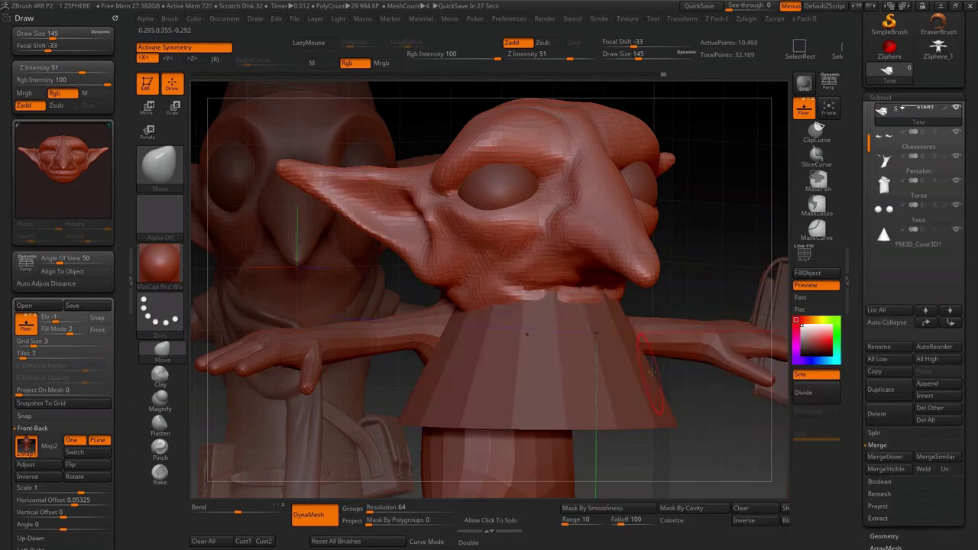
pyautogui.click(917, 233)
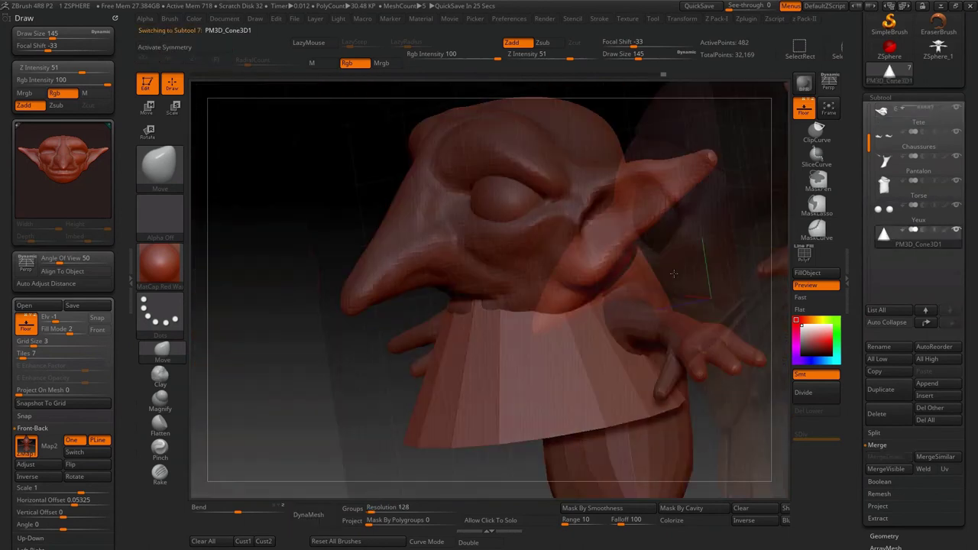
pyautogui.moveTo(688, 191); pyautogui.dragTo(506, 267)
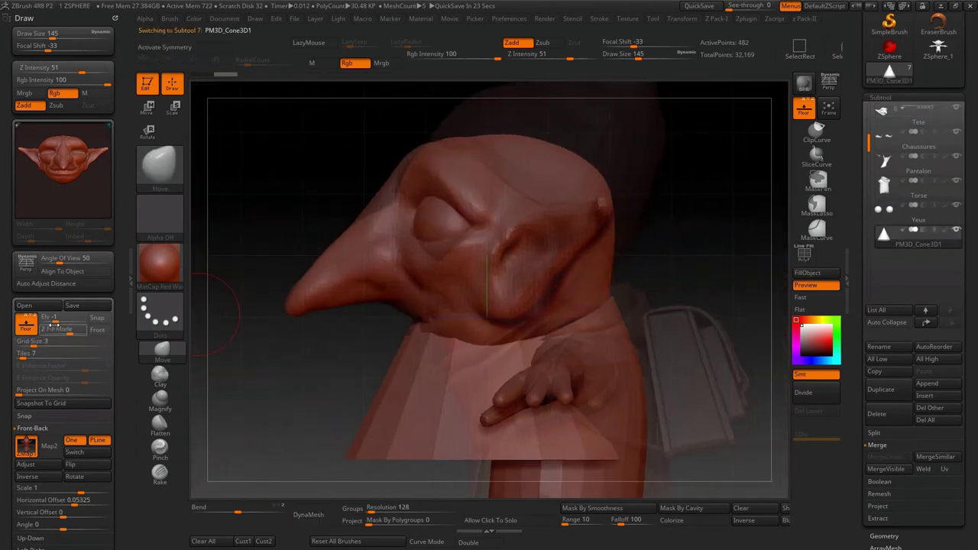
pyautogui.press('w')
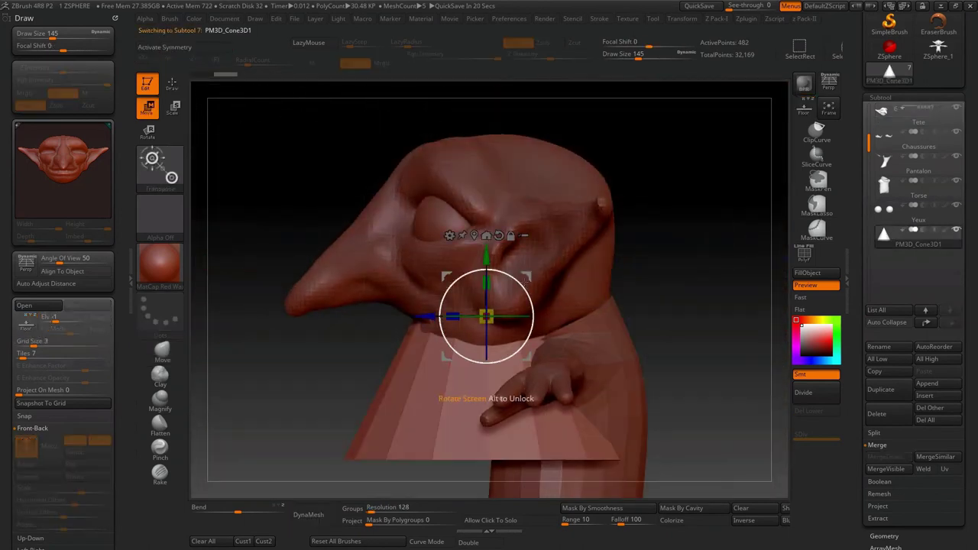
pyautogui.moveTo(486, 315); pyautogui.dragTo(497, 240)
pyautogui.moveTo(531, 158); pyautogui.dragTo(518, 144)
pyautogui.moveTo(428, 230)
pyautogui.mouseDown()
pyautogui.moveTo(448, 234)
pyautogui.moveTo(454, 329)
pyautogui.mouseUp()
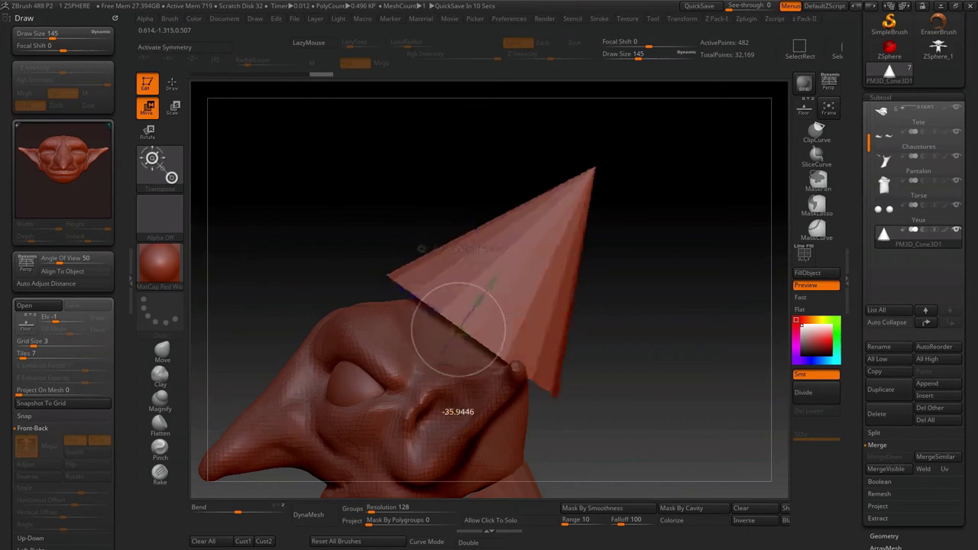
# - Tilt the cone on the head like a hat and subdivide it
pyautogui.moveTo(459, 290)
pyautogui.mouseDown()
pyautogui.moveTo(451, 313)
pyautogui.moveTo(458, 305)
pyautogui.mouseUp()
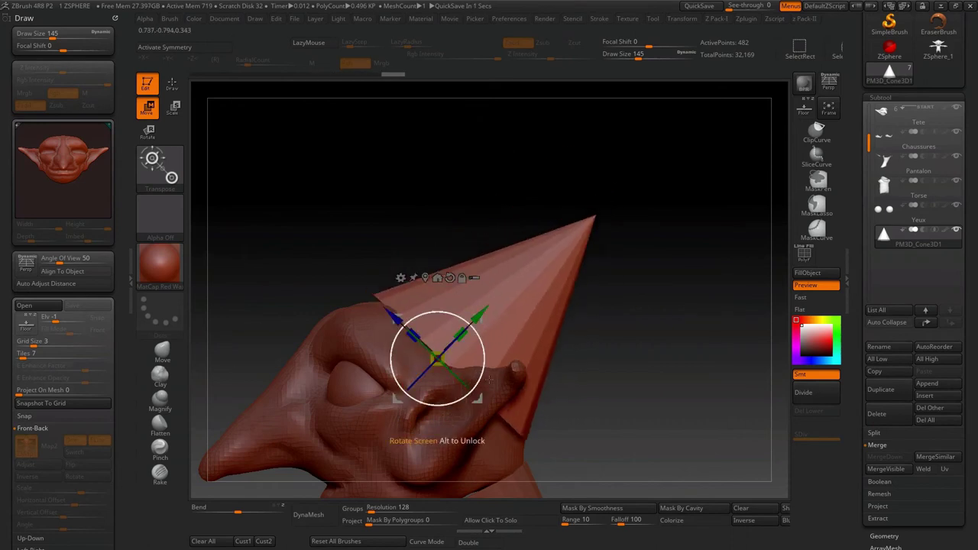
pyautogui.hotkey('shift', 'p')
pyautogui.moveTo(459, 199)
pyautogui.mouseDown()
pyautogui.moveTo(523, 223)
pyautogui.moveTo(543, 324)
pyautogui.moveTo(535, 327)
pyautogui.moveTo(569, 236)
pyautogui.mouseUp()
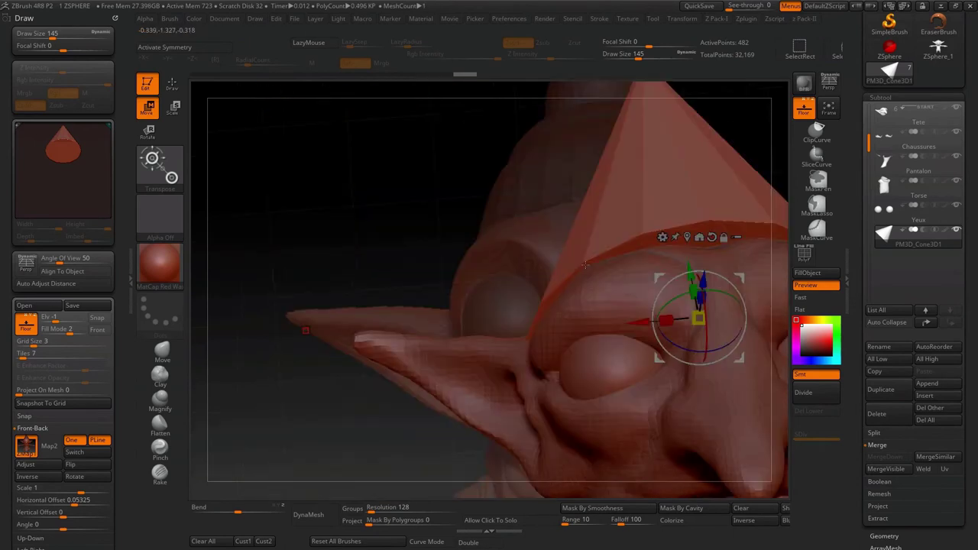
pyautogui.press('q')
pyautogui.moveTo(469, 186)
pyautogui.mouseDown()
pyautogui.moveTo(336, 157)
pyautogui.moveTo(409, 126)
pyautogui.mouseUp()
pyautogui.hotkey('ctrl', 'd')
# - Undo the tip bend and step through history back to the subdivided hat
pyautogui.press('s')
pyautogui.hotkey('ctrl', 'z')
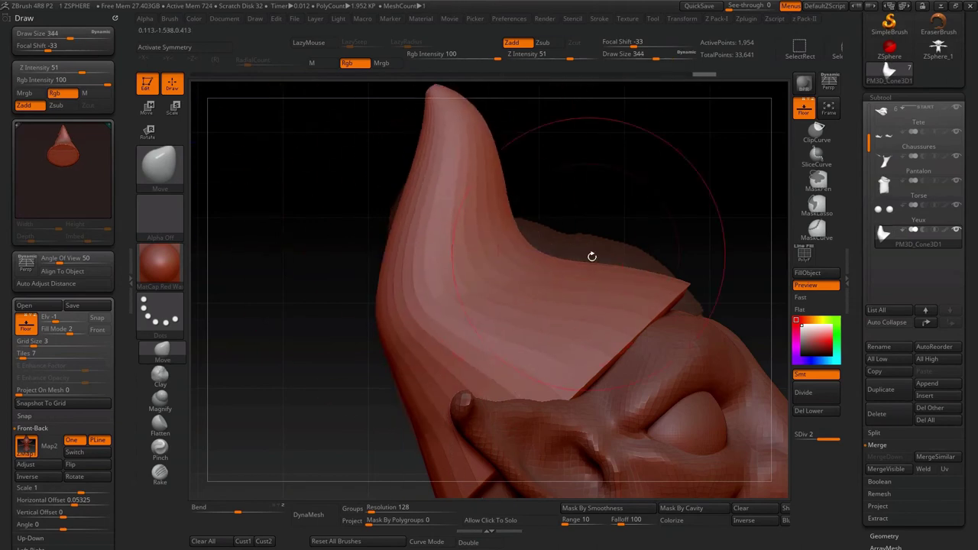
pyautogui.moveTo(493, 477); pyautogui.dragTo(367, 428)
pyautogui.click(161, 350)
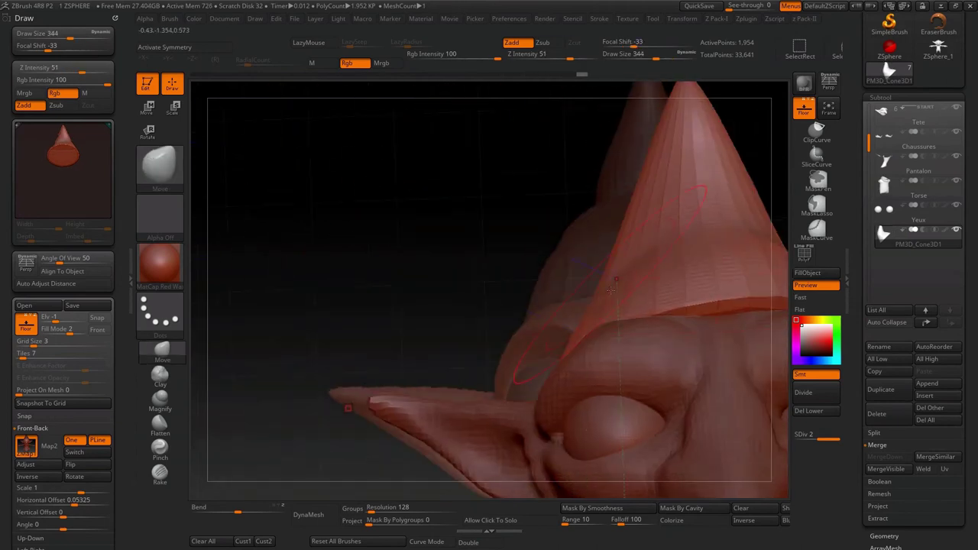
pyautogui.moveTo(594, 74); pyautogui.dragTo(346, 87)
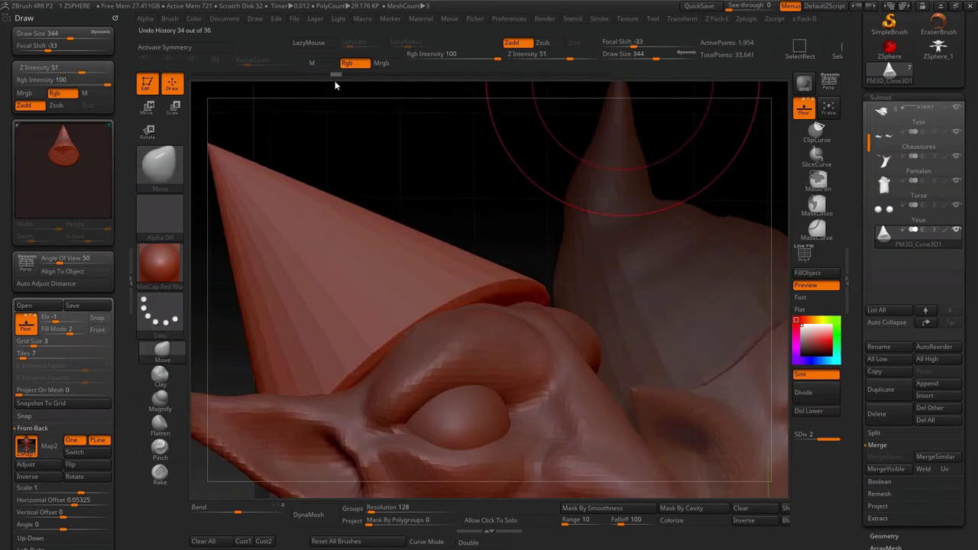
pyautogui.hotkey('ctrl', 'shift', 'z')
pyautogui.hotkey('ctrl', 'shift', 'z')
pyautogui.moveTo(573, 243)
pyautogui.mouseDown()
pyautogui.moveTo(415, 180)
pyautogui.moveTo(442, 333)
pyautogui.moveTo(458, 242)
pyautogui.moveTo(596, 203)
pyautogui.mouseUp()
# - Set the brush size to 430 and mask a band near the hat's base
pyautogui.press('s')
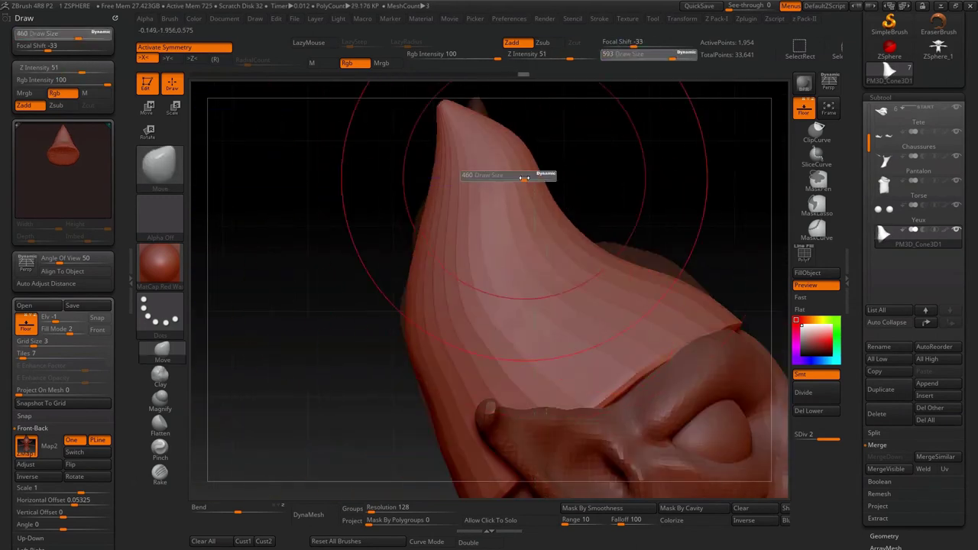
pyautogui.moveTo(524, 178); pyautogui.dragTo(451, 194)
pyautogui.moveTo(429, 361)
pyautogui.mouseDown()
pyautogui.moveTo(579, 222)
pyautogui.moveTo(590, 290)
pyautogui.moveTo(524, 247)
pyautogui.mouseUp()
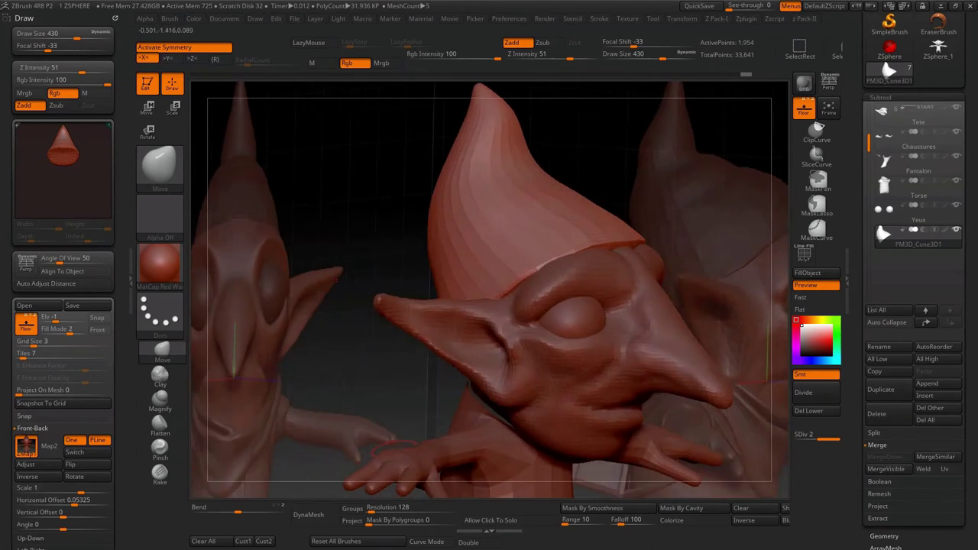
pyautogui.press('b')
pyautogui.press('s')
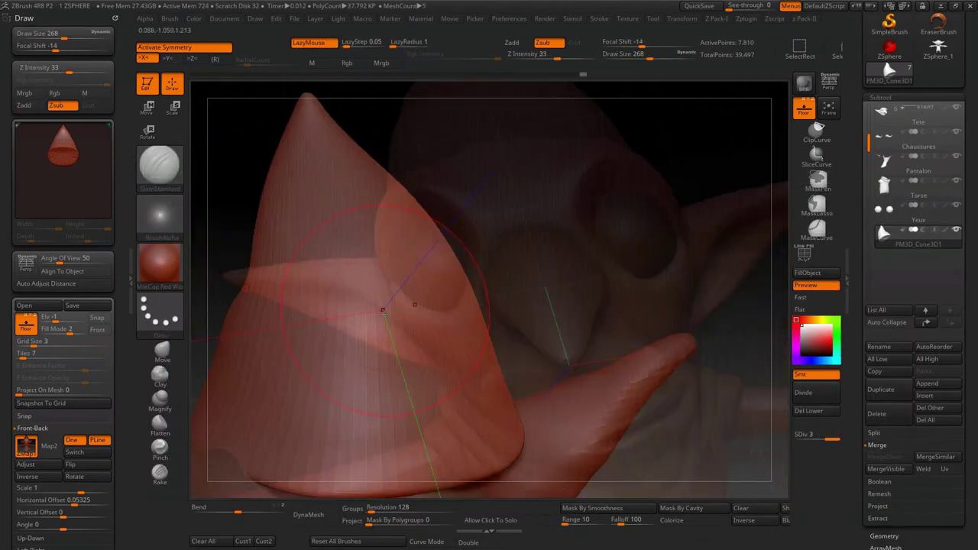
pyautogui.moveTo(383, 310)
pyautogui.mouseDown()
pyautogui.moveTo(514, 315)
pyautogui.moveTo(555, 225)
pyautogui.moveTo(152, 327)
pyautogui.mouseUp()
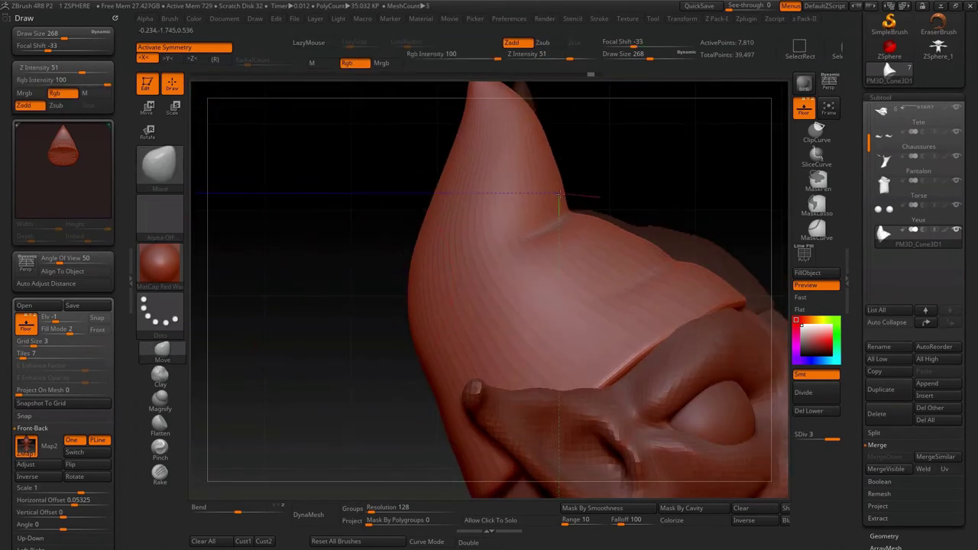
pyautogui.moveTo(321, 229)
pyautogui.mouseDown()
pyautogui.moveTo(559, 155)
pyautogui.moveTo(405, 218)
pyautogui.mouseUp()
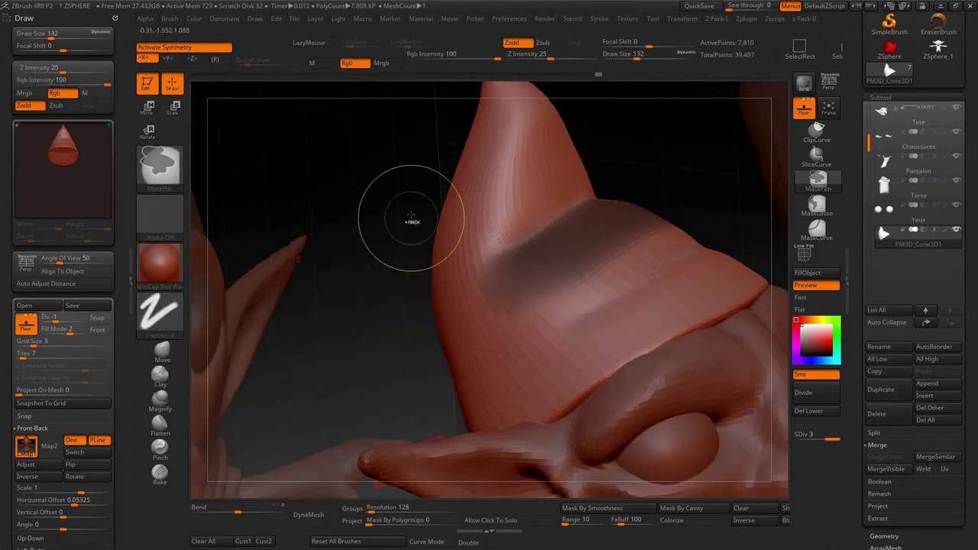
# - Return to the sculpting brush at size 324 and view the goblin from the front
pyautogui.press('b')
pyautogui.press('Escape')
pyautogui.press('s')
pyautogui.moveTo(515, 211)
pyautogui.mouseDown()
pyautogui.moveTo(590, 213)
pyautogui.moveTo(609, 234)
pyautogui.moveTo(543, 300)
pyautogui.mouseUp()
pyautogui.moveTo(544, 368)
pyautogui.mouseDown()
pyautogui.moveTo(496, 206)
pyautogui.moveTo(522, 212)
pyautogui.moveTo(565, 284)
pyautogui.mouseUp()
# - Make the Torse subtool active and show it solo
pyautogui.keyDown('alt'); pyautogui.click(522, 213); pyautogui.keyUp('alt')
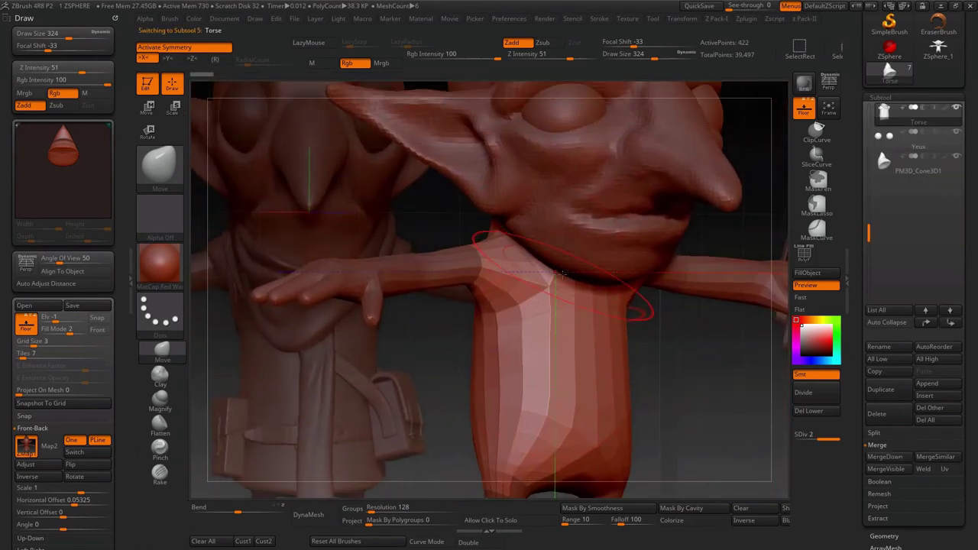
pyautogui.moveTo(563, 250); pyautogui.dragTo(581, 230)
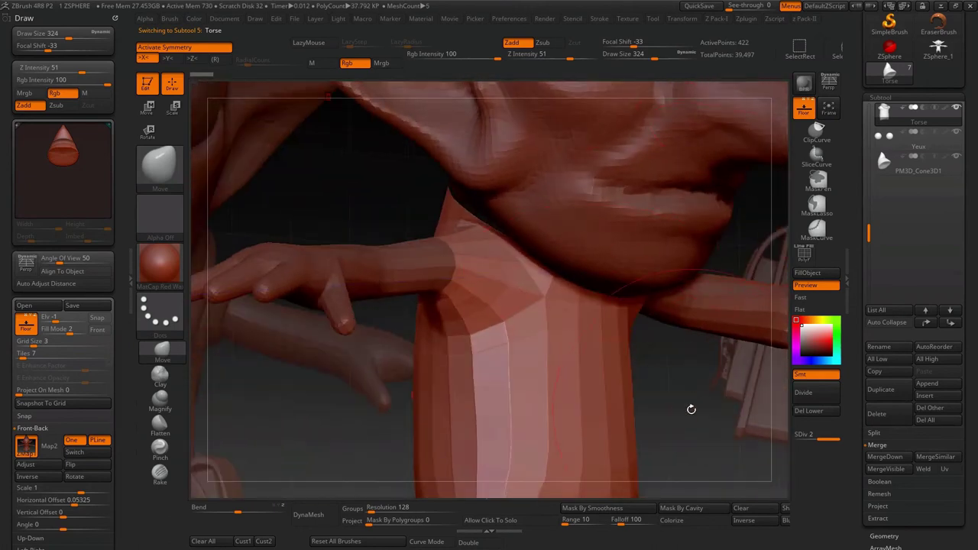
pyautogui.keyDown('ctrl'); pyautogui.keyDown('shift'); pyautogui.click(575, 486); pyautogui.keyUp('shift'); pyautogui.keyUp('ctrl')
pyautogui.scroll(-2, 918, 321)
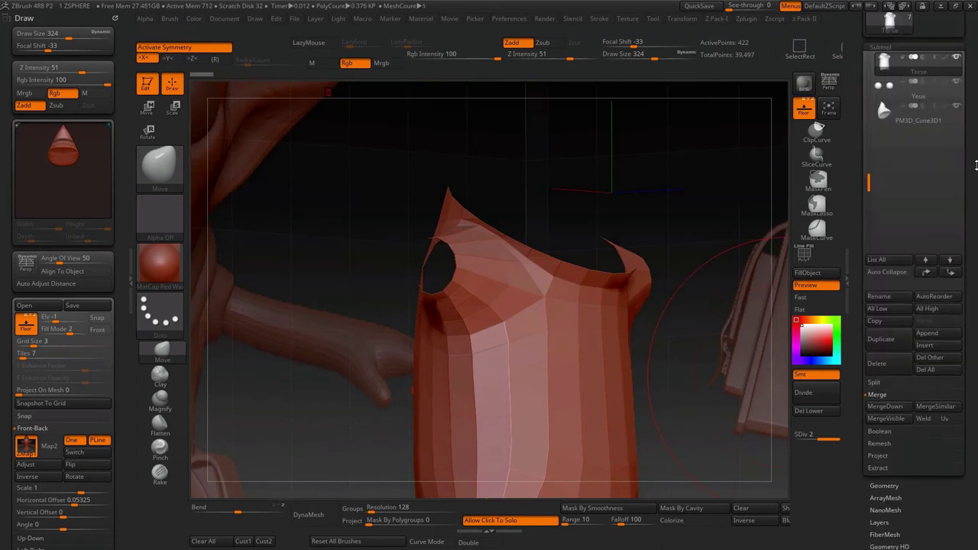
# - In Geometry, delete the lower subdivision levels and run Close Holes on the torso
pyautogui.click(887, 48)
pyautogui.click(885, 59)
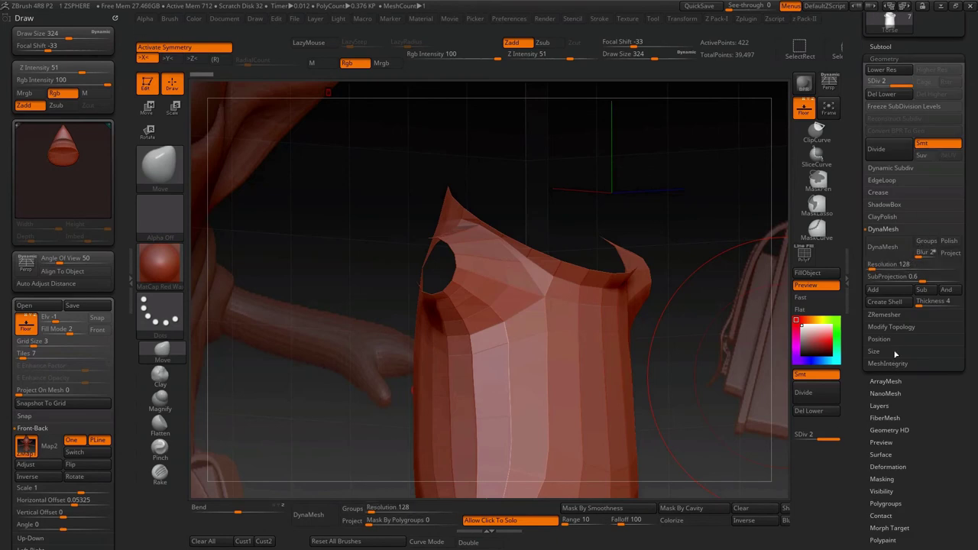
pyautogui.click(900, 327)
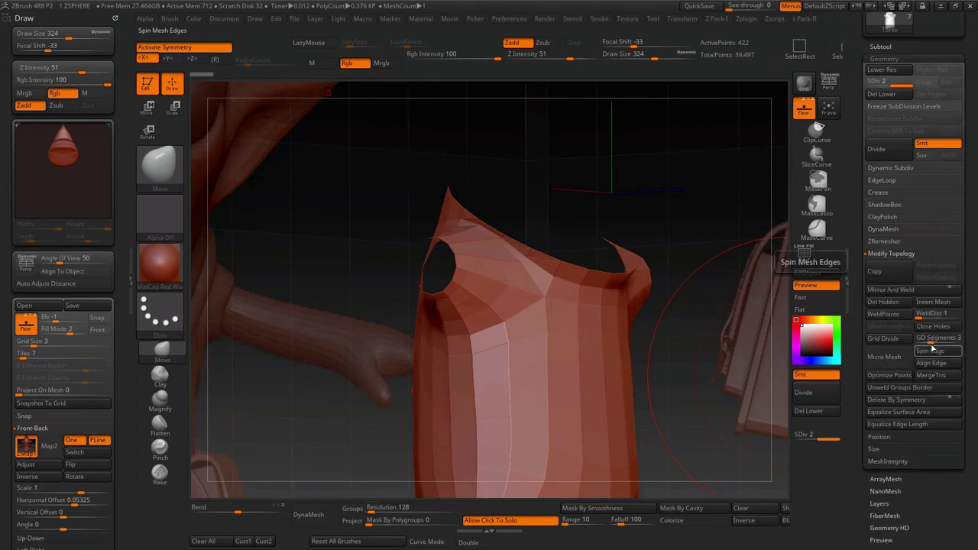
pyautogui.click(933, 326)
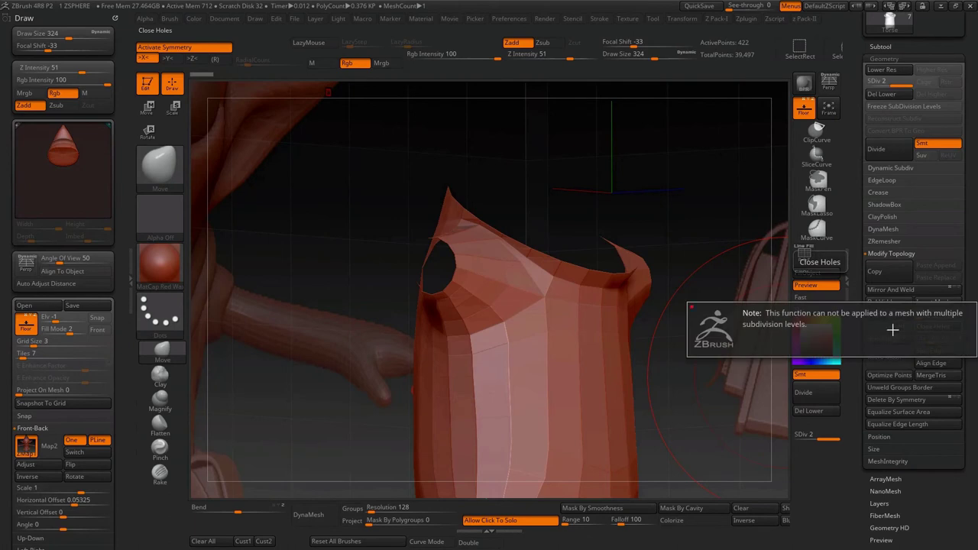
pyautogui.click(890, 94)
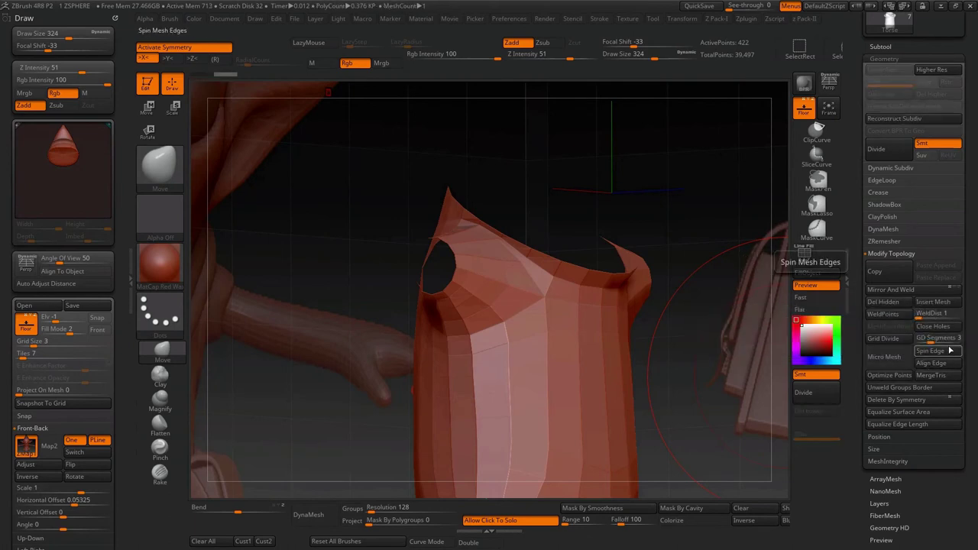
pyautogui.click(945, 327)
# - Subdivide the torso once, smooth the caps, and pull the shoulders upward
pyautogui.moveTo(640, 271)
pyautogui.mouseDown()
pyautogui.moveTo(623, 248)
pyautogui.moveTo(594, 261)
pyautogui.moveTo(498, 186)
pyautogui.moveTo(524, 258)
pyautogui.mouseUp()
pyautogui.hotkey('ctrl', 'd')
pyautogui.press('shift')
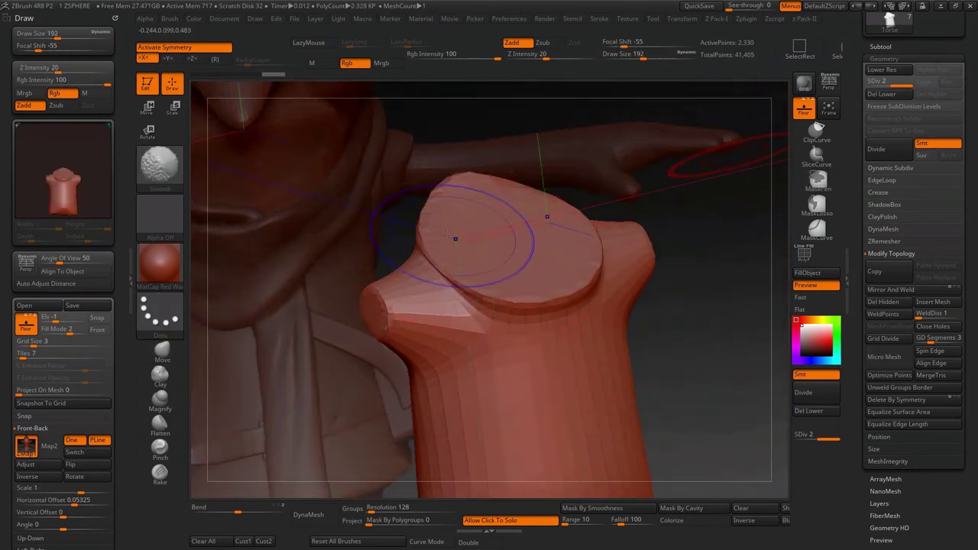
pyautogui.moveTo(449, 181); pyautogui.dragTo(626, 226)
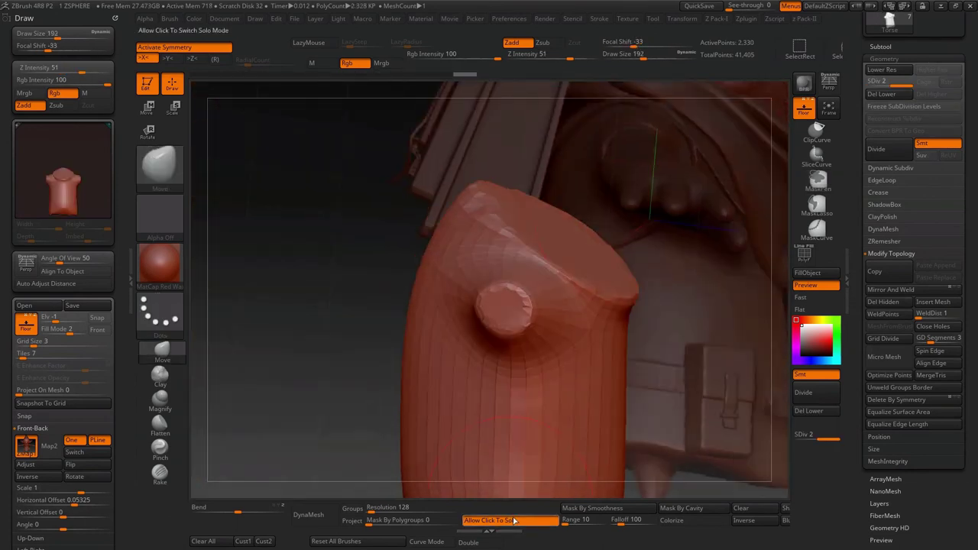
pyautogui.moveTo(413, 444); pyautogui.dragTo(377, 382)
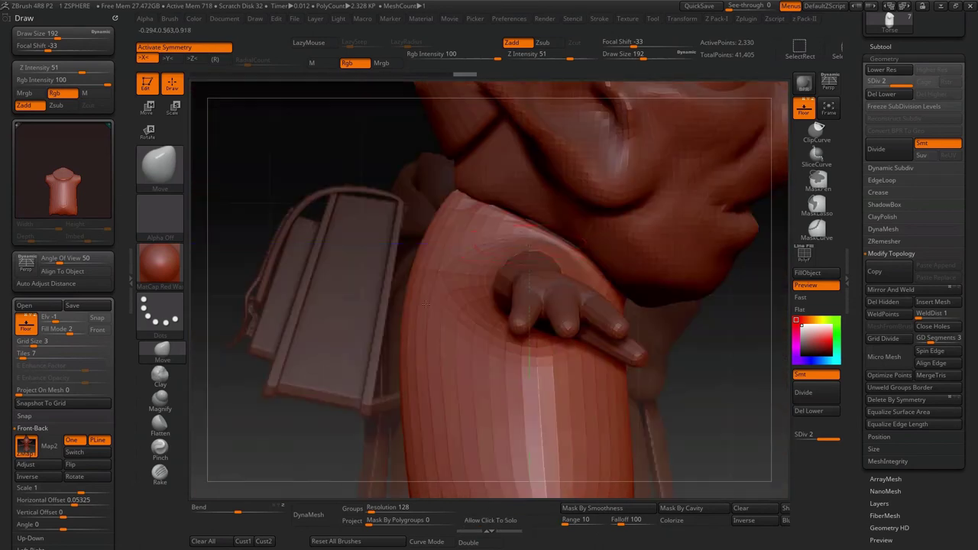
pyautogui.press('s')
pyautogui.moveTo(458, 219); pyautogui.dragTo(469, 198)
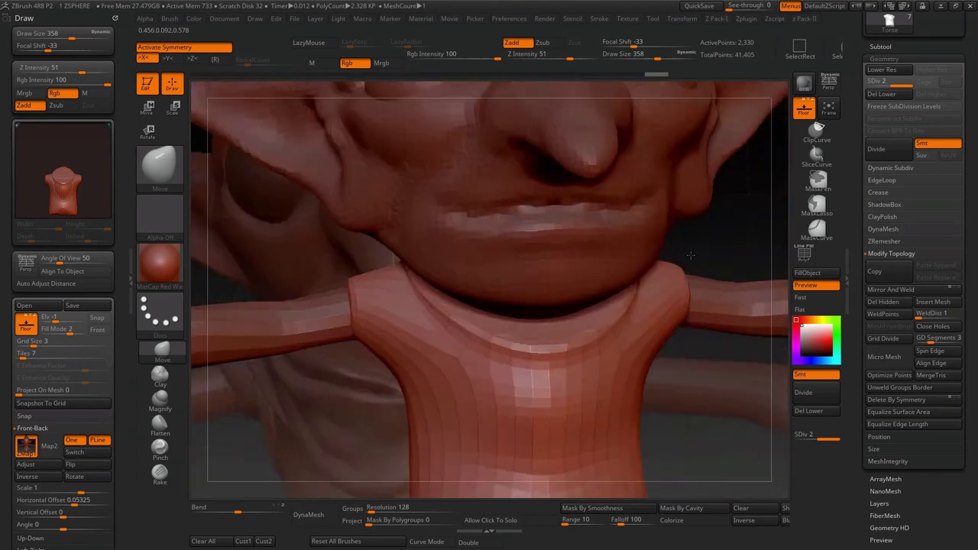
# - With the torso shown solo, smooth the faceted lower hem and check it from several angles
pyautogui.press('shift')
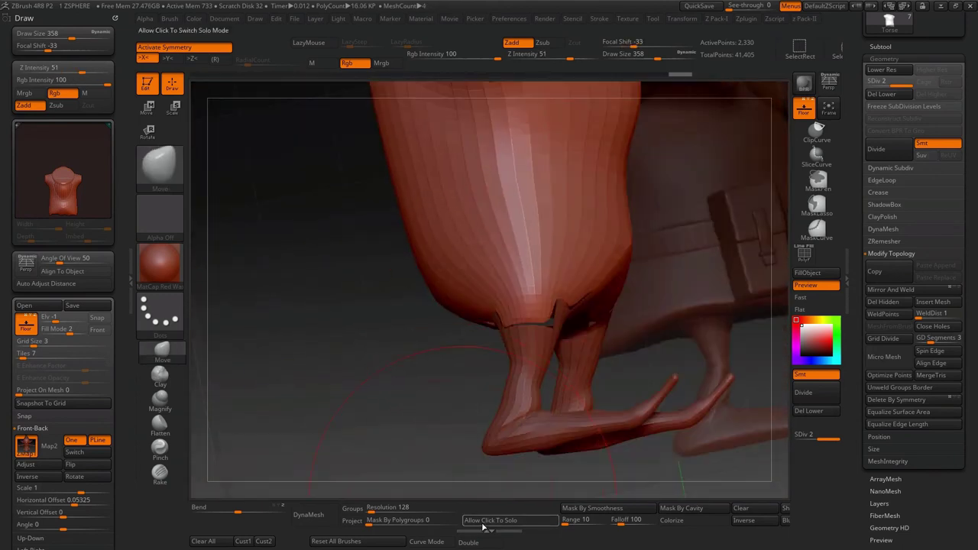
pyautogui.click(483, 523)
pyautogui.keyDown('shift'); pyautogui.moveTo(550, 359); pyautogui.dragTo(597, 326); pyautogui.keyUp('shift')
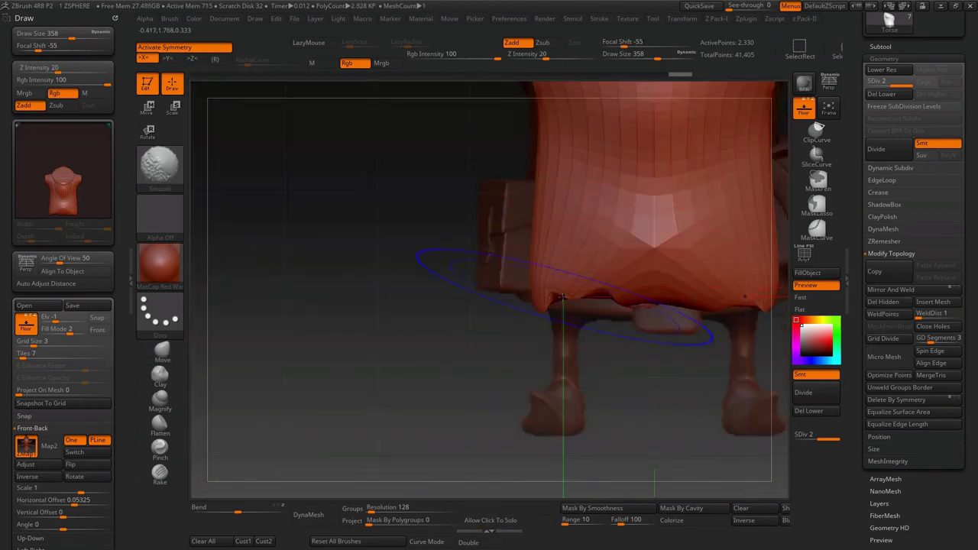
pyautogui.keyDown('shift'); pyautogui.moveTo(561, 297); pyautogui.dragTo(595, 295); pyautogui.keyUp('shift')
pyautogui.keyDown('shift'); pyautogui.moveTo(327, 327); pyautogui.dragTo(387, 430); pyautogui.keyUp('shift')
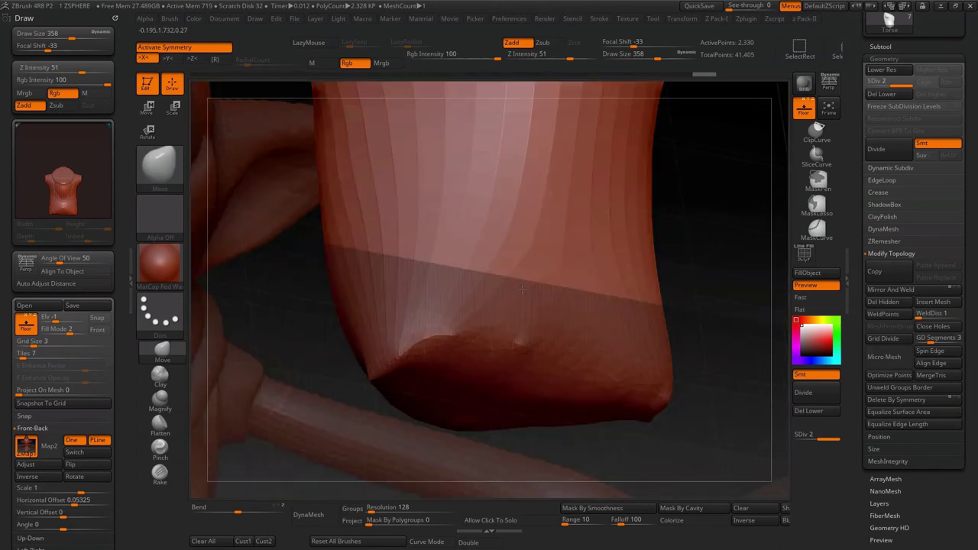
pyautogui.moveTo(757, 374)
pyautogui.mouseDown()
pyautogui.moveTo(511, 384)
pyautogui.moveTo(698, 201)
pyautogui.mouseUp()
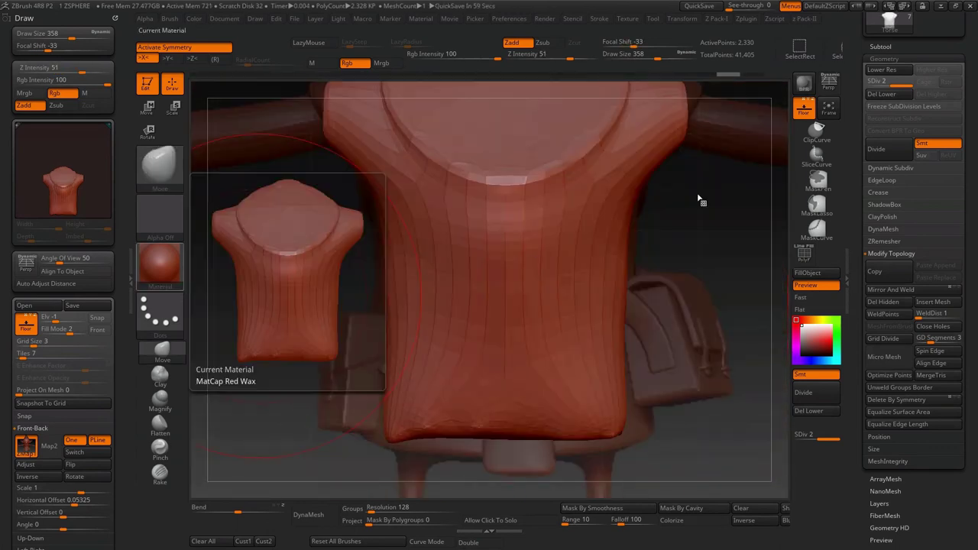
pyautogui.moveTo(708, 334)
pyautogui.mouseDown()
pyautogui.moveTo(736, 312)
pyautogui.moveTo(640, 273)
pyautogui.moveTo(620, 277)
pyautogui.moveTo(686, 295)
pyautogui.mouseUp()
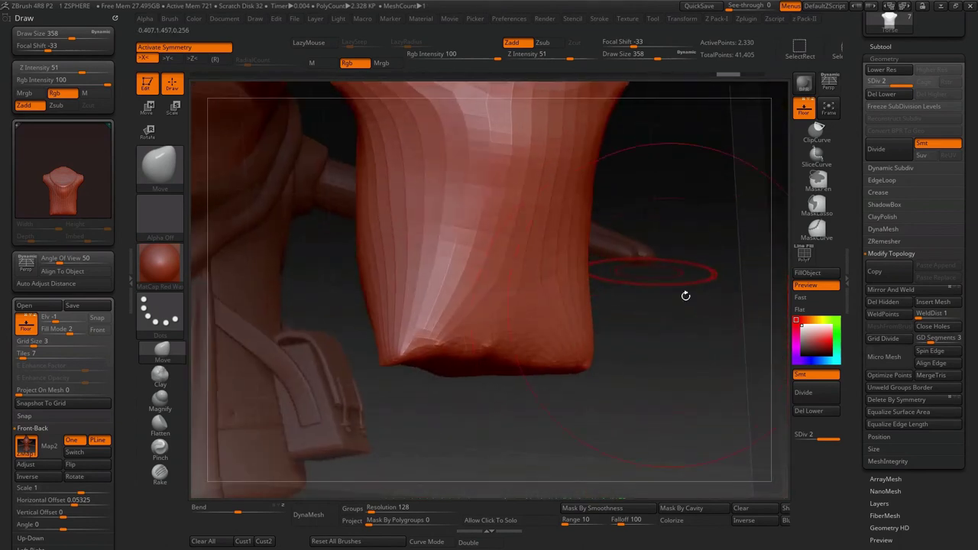
# - Turn off the floor grid and select the ClipCurve brush
pyautogui.click(805, 113)
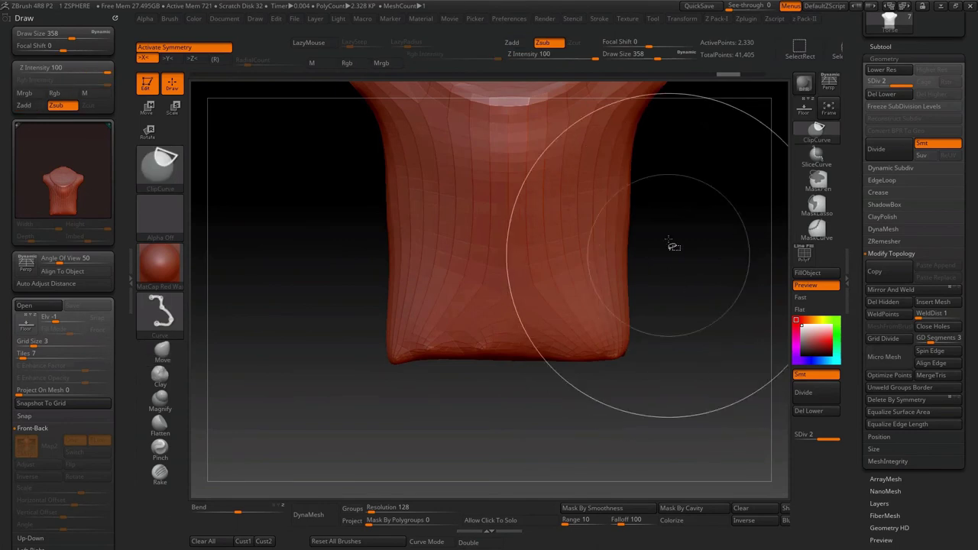
pyautogui.moveTo(683, 285); pyautogui.dragTo(657, 342)
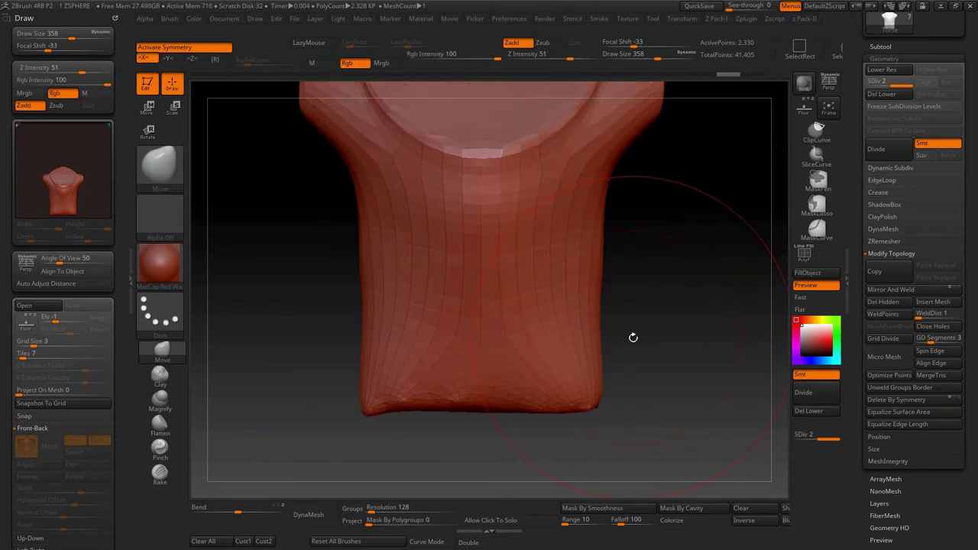
pyautogui.keyDown('ctrl'); pyautogui.keyDown('shift'); pyautogui.moveTo(646, 372); pyautogui.dragTo(712, 349); pyautogui.keyUp('shift'); pyautogui.keyUp('ctrl')
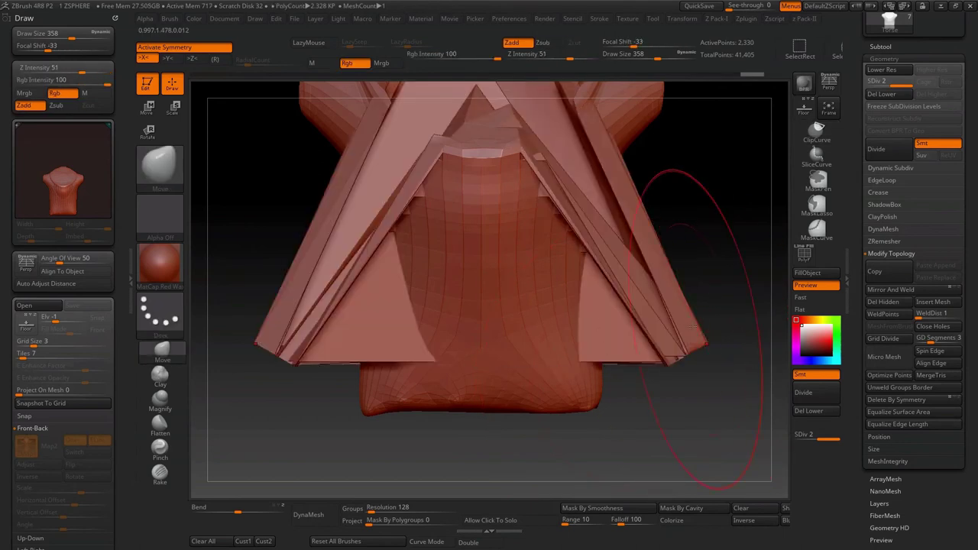
pyautogui.click(160, 168)
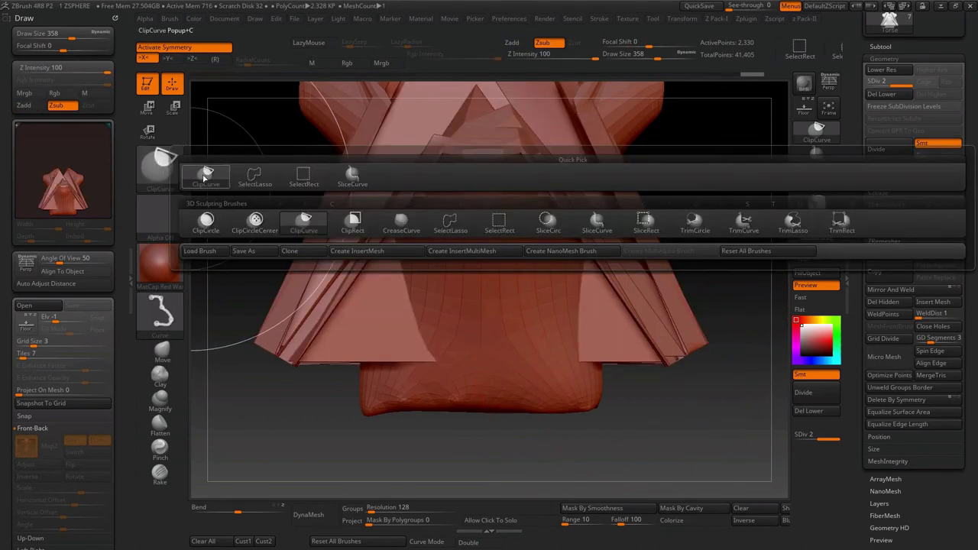
pyautogui.click(200, 177)
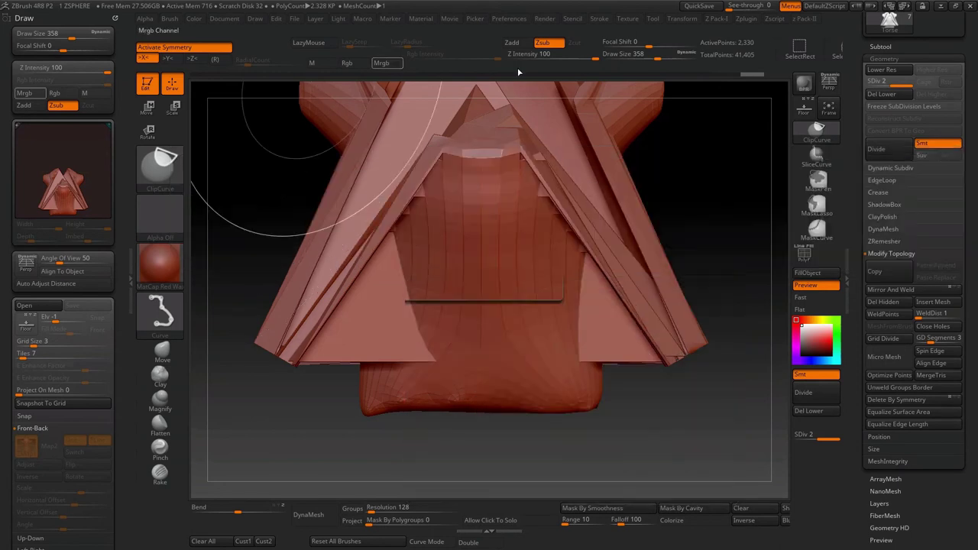
# - Redo the clip as a straight cut across the torso bottom, then mask the upper part
pyautogui.hotkey('ctrl', 'z')
pyautogui.moveTo(709, 378)
pyautogui.keyDown('ctrl'); pyautogui.keyDown('shift'); pyautogui.mouseDown()
pyautogui.moveTo(389, 379)
pyautogui.moveTo(268, 343)
pyautogui.moveTo(516, 380)
pyautogui.moveTo(504, 397)
pyautogui.mouseUp(); pyautogui.keyUp('shift'); pyautogui.keyUp('ctrl')
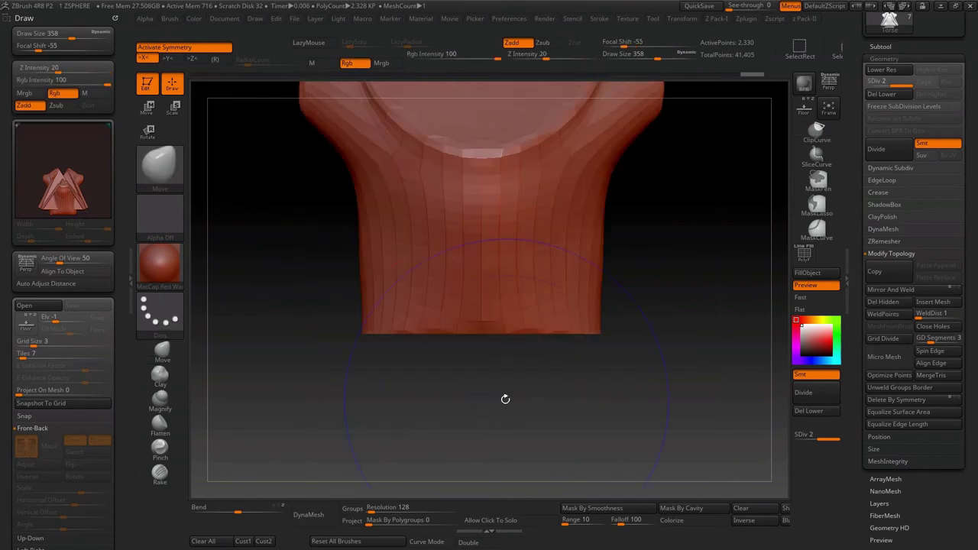
pyautogui.moveTo(533, 343); pyautogui.dragTo(535, 428)
pyautogui.moveTo(295, 135)
pyautogui.keyDown('ctrl'); pyautogui.mouseDown()
pyautogui.moveTo(492, 216)
pyautogui.moveTo(722, 399)
pyautogui.mouseUp(); pyautogui.keyUp('ctrl')
# - Finish masking the torso's upper part, then show all the goblin's parts again
pyautogui.moveTo(756, 428); pyautogui.dragTo(676, 337)
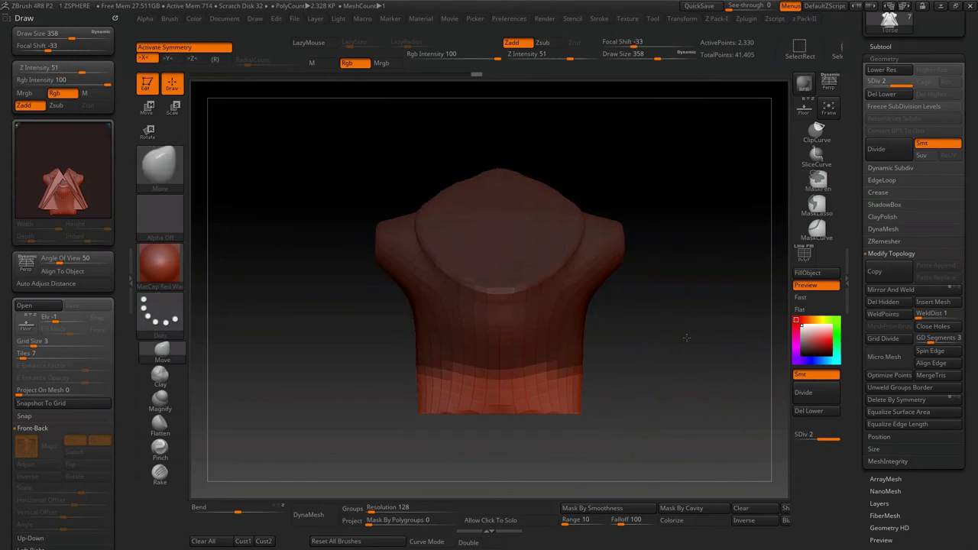
pyautogui.click(493, 520)
pyautogui.click(504, 524)
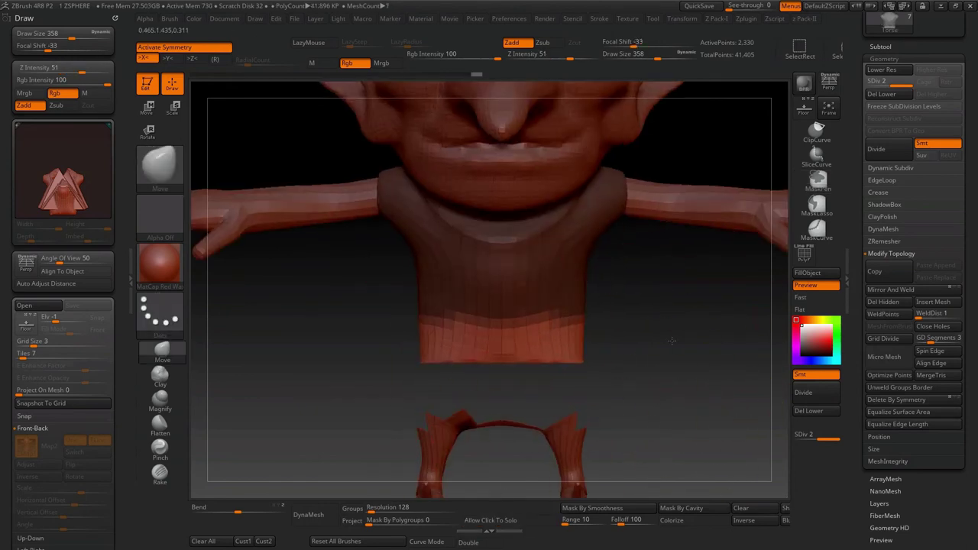
# - Pull the unmasked lower torso down over the legs with Transpose, then clear the mask
pyautogui.press('w')
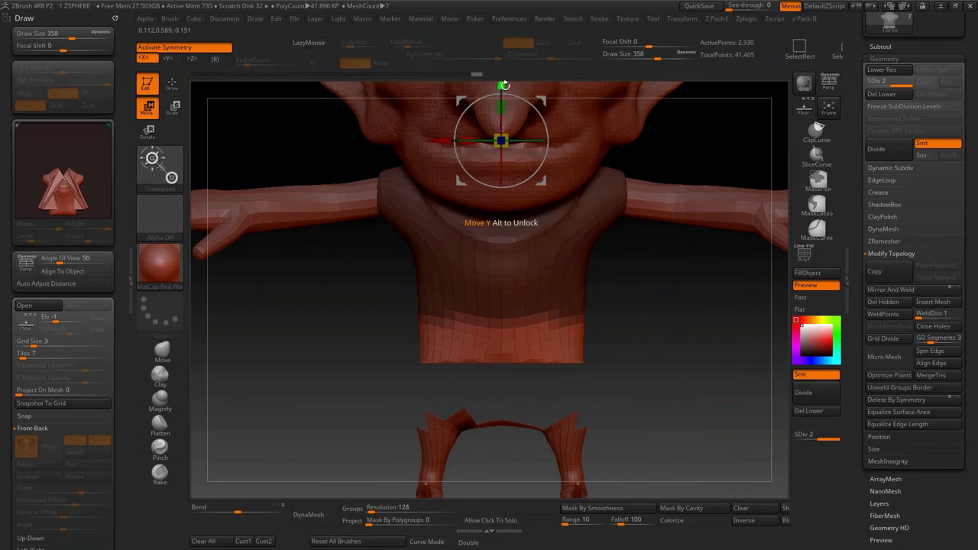
pyautogui.moveTo(507, 130); pyautogui.dragTo(508, 352)
pyautogui.moveTo(382, 352)
pyautogui.mouseDown()
pyautogui.moveTo(597, 350)
pyautogui.moveTo(600, 374)
pyautogui.moveTo(623, 248)
pyautogui.mouseUp()
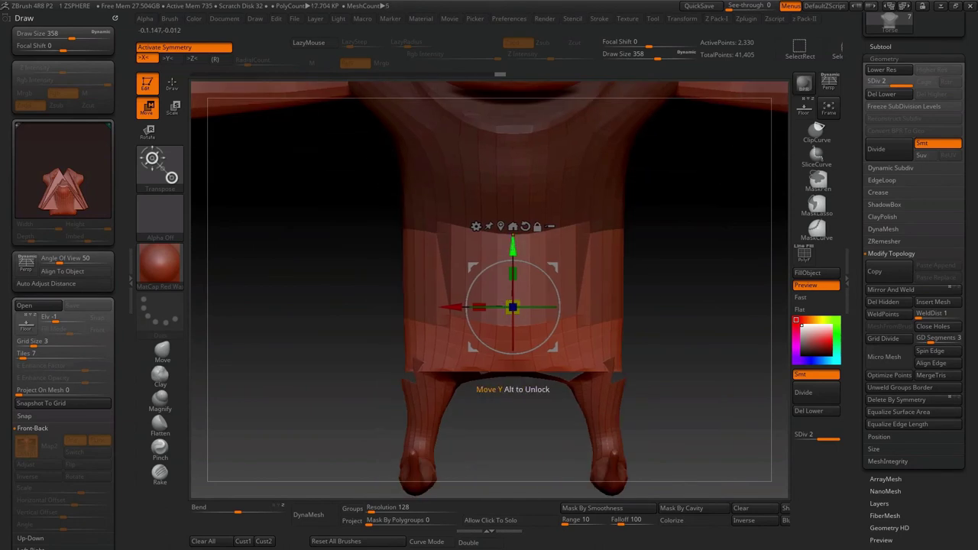
pyautogui.moveTo(513, 307); pyautogui.dragTo(513, 312)
pyautogui.keyDown('ctrl'); pyautogui.moveTo(688, 413); pyautogui.dragTo(726, 426); pyautogui.keyUp('ctrl')
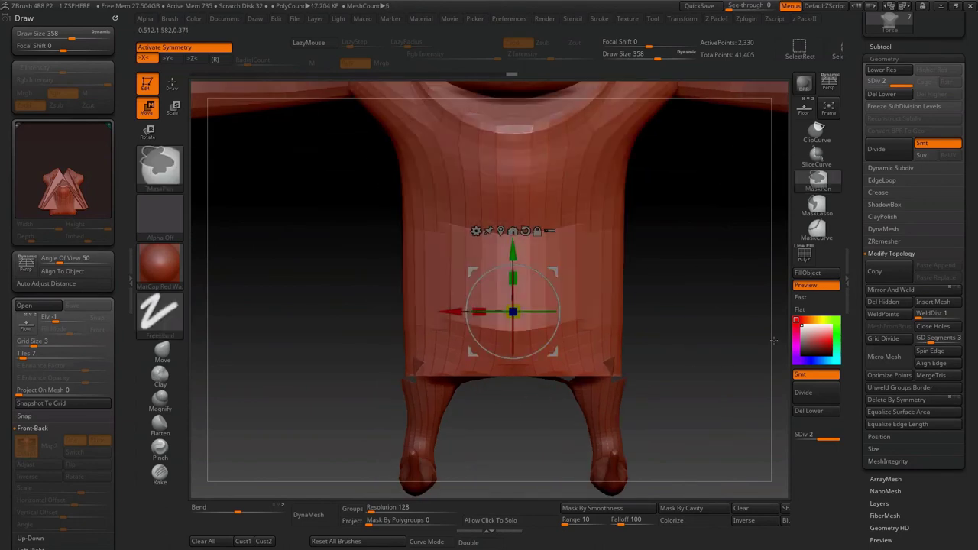
pyautogui.click(884, 229)
# - DynaMesh the torso at resolution 64, declining to freeze subdivision levels, then return to the Move brush
pyautogui.click(879, 263)
pyautogui.write('928')
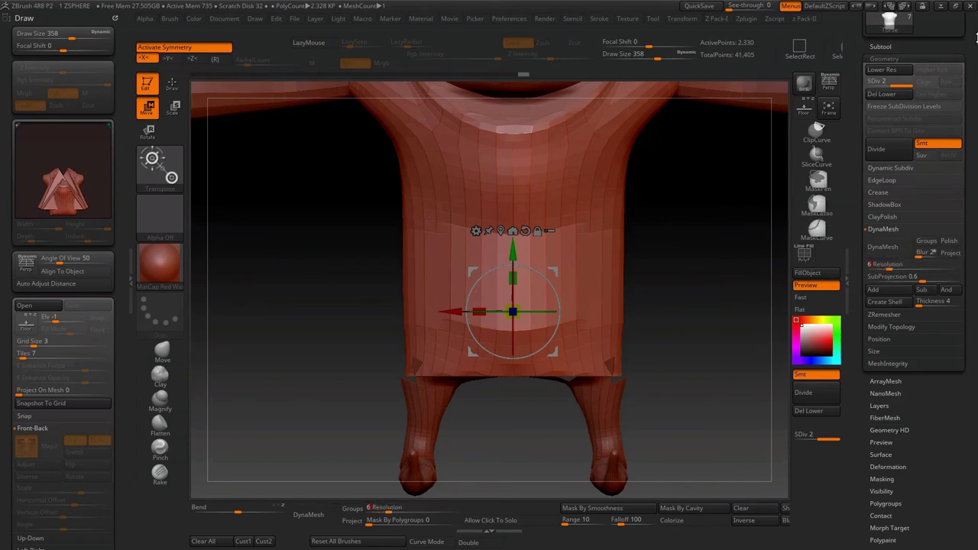
pyautogui.click(909, 251)
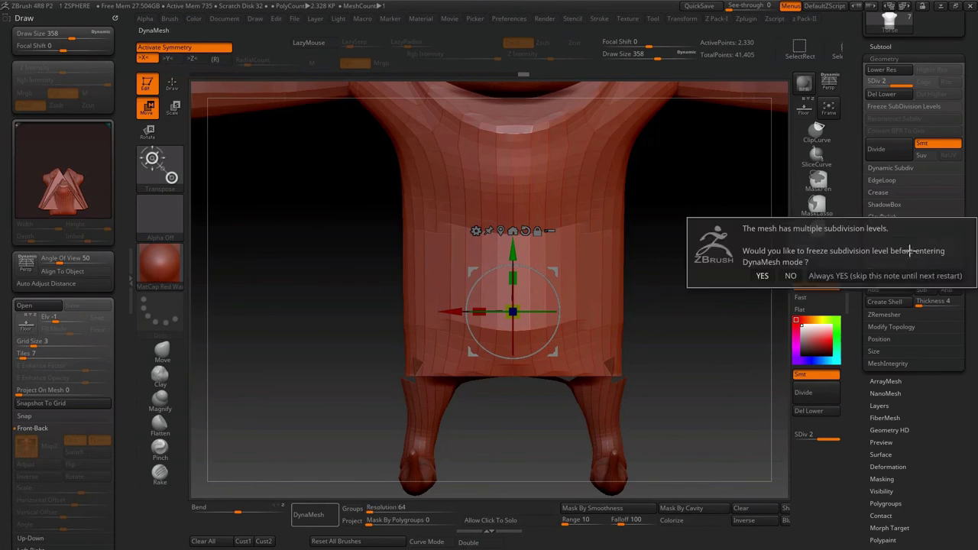
pyautogui.click(791, 277)
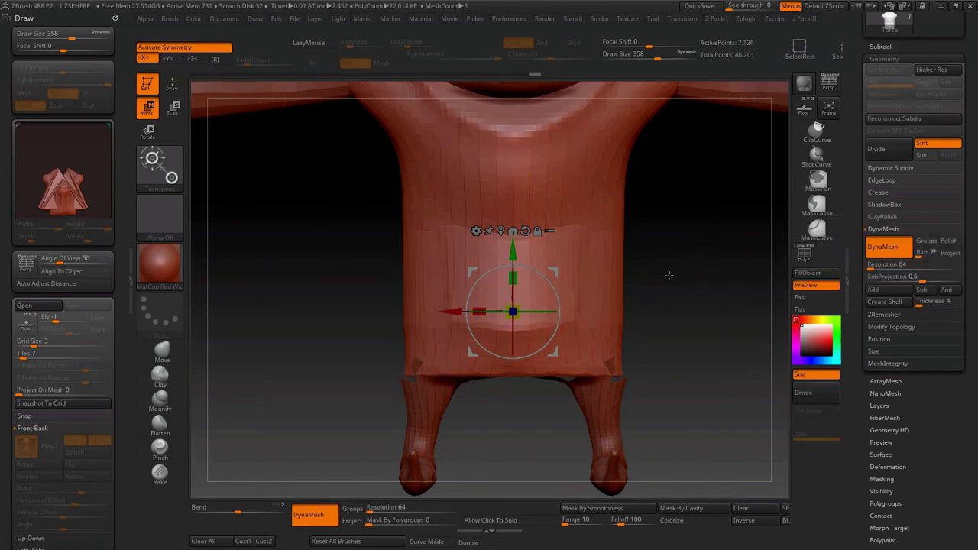
pyautogui.moveTo(669, 275)
pyautogui.mouseDown()
pyautogui.moveTo(700, 287)
pyautogui.moveTo(581, 275)
pyautogui.mouseUp()
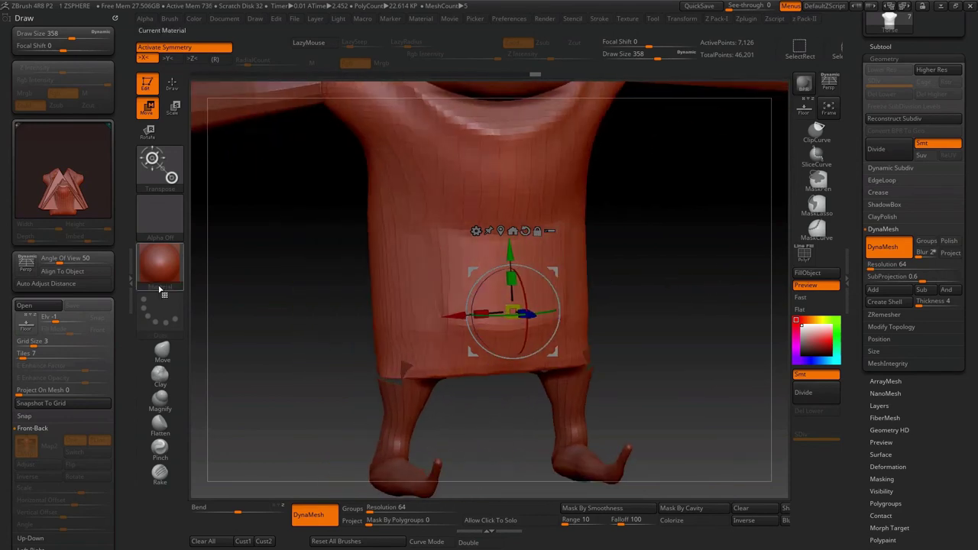
pyautogui.click(161, 353)
# - Zoom in on the torso and turn on the floor grid beneath the model
pyautogui.press('shift')
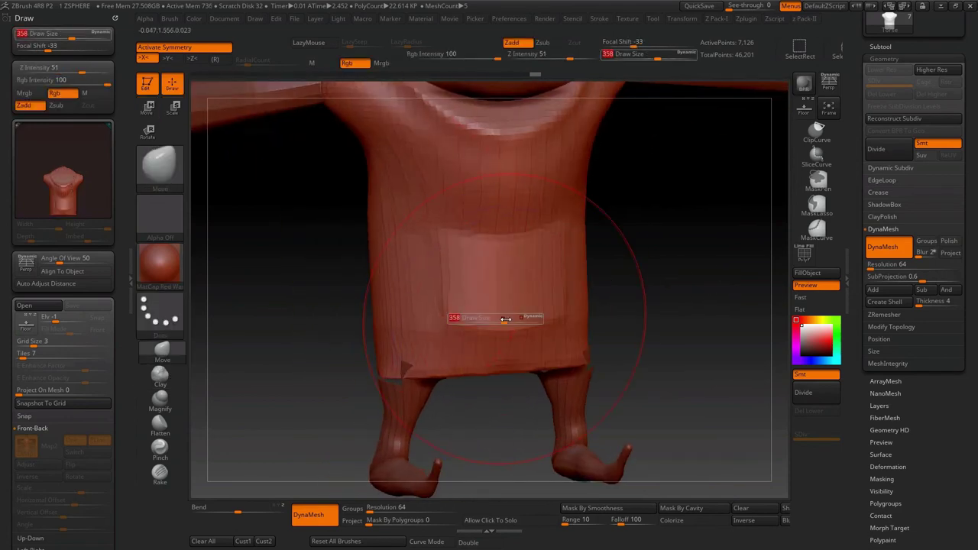
pyautogui.moveTo(612, 306)
pyautogui.mouseDown()
pyautogui.moveTo(718, 306)
pyautogui.moveTo(718, 230)
pyautogui.mouseUp()
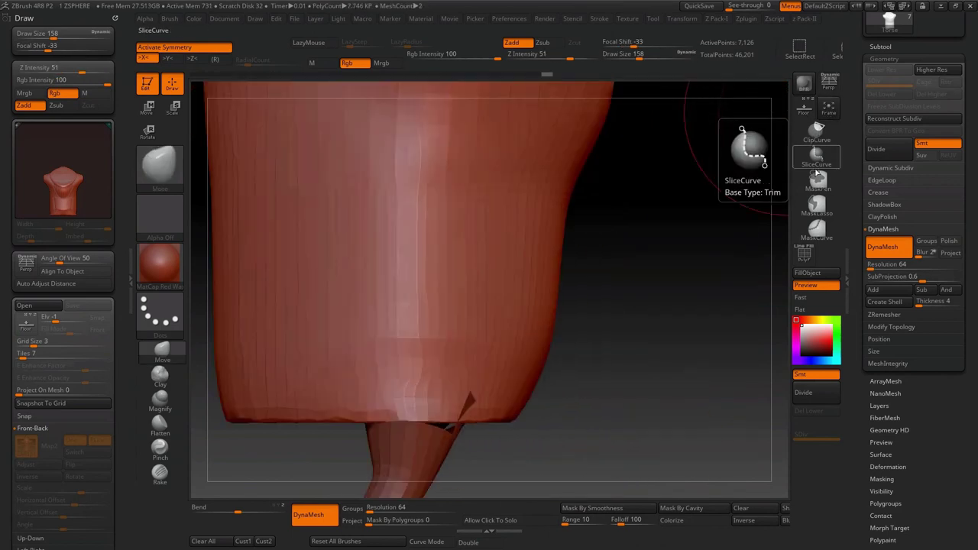
pyautogui.click(828, 89)
pyautogui.click(804, 107)
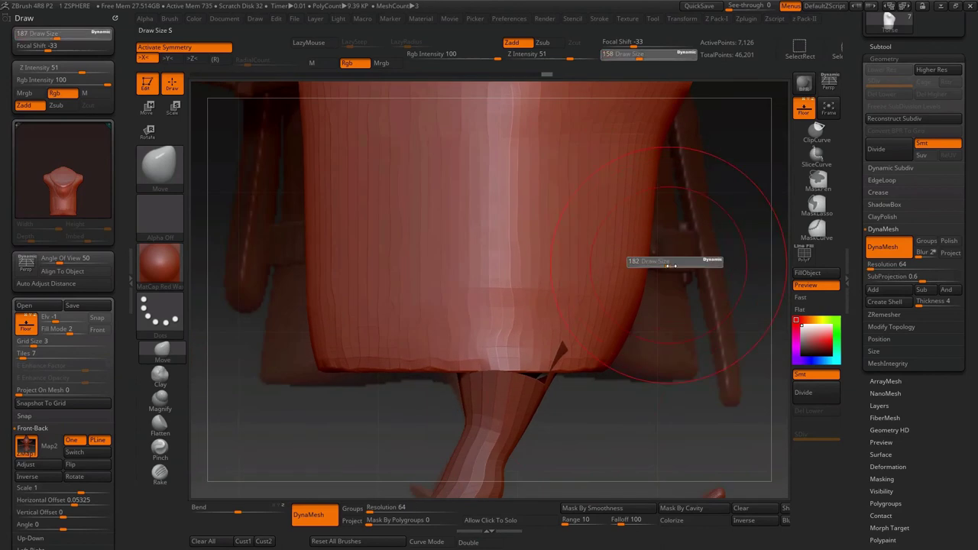
# - Mask the upper body with a rectangle and orbit around the tunic to inspect both sides
pyautogui.keyDown('alt'); pyautogui.moveTo(642, 247); pyautogui.dragTo(533, 120); pyautogui.keyUp('alt')
pyautogui.keyDown('ctrl'); pyautogui.moveTo(485, 87); pyautogui.dragTo(670, 288); pyautogui.keyUp('ctrl')
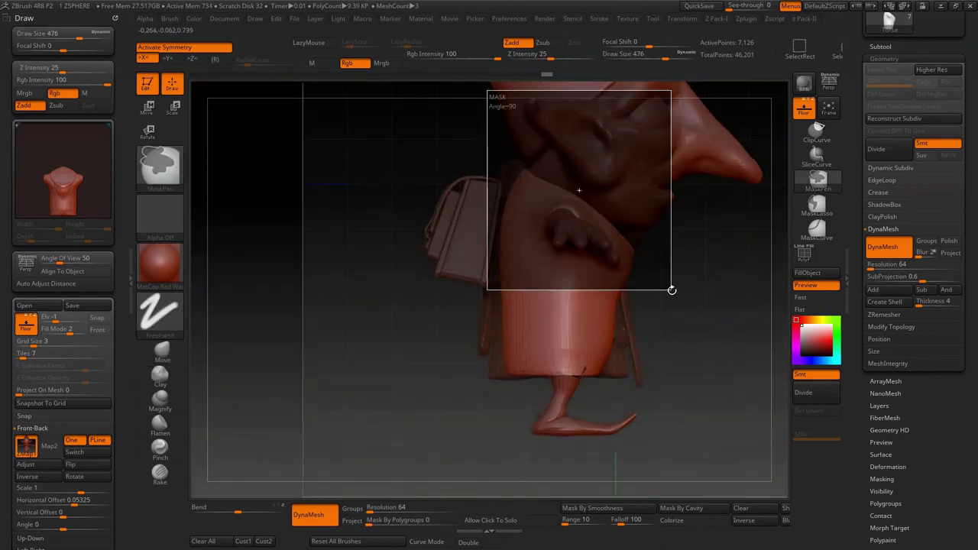
pyautogui.moveTo(491, 360)
pyautogui.mouseDown()
pyautogui.moveTo(515, 336)
pyautogui.moveTo(557, 392)
pyautogui.moveTo(506, 416)
pyautogui.mouseUp()
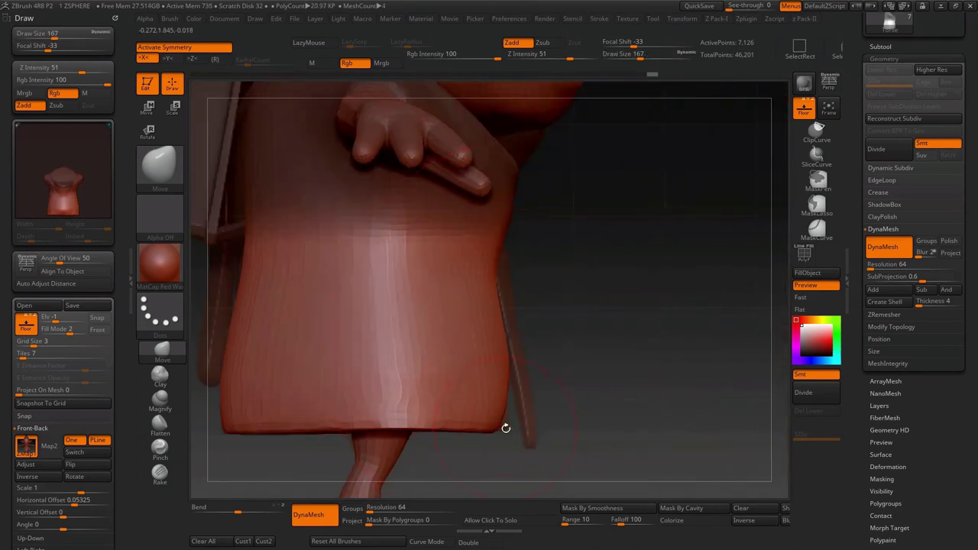
pyautogui.moveTo(506, 428); pyautogui.dragTo(535, 381)
pyautogui.moveTo(521, 349)
pyautogui.mouseDown()
pyautogui.moveTo(368, 306)
pyautogui.moveTo(396, 399)
pyautogui.moveTo(757, 349)
pyautogui.mouseUp()
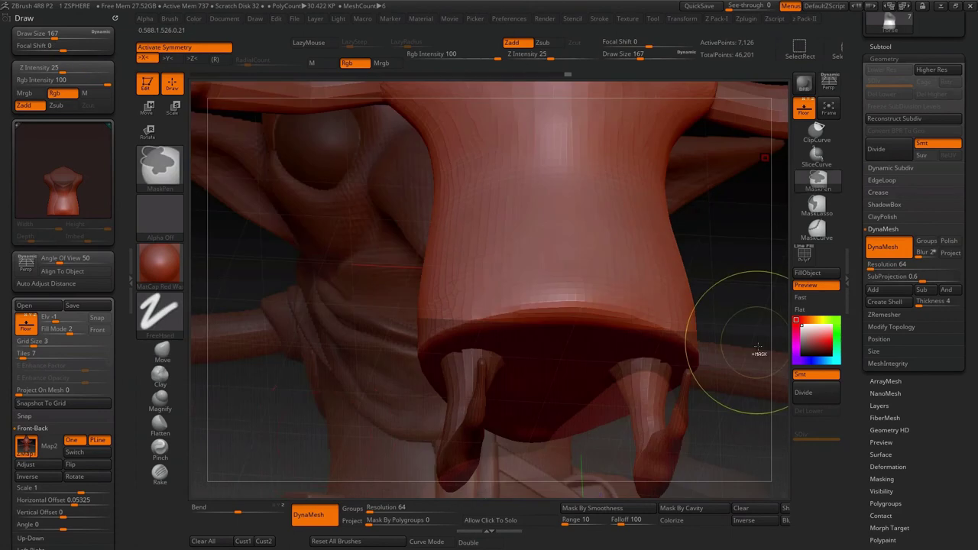
# - Solo the torso and pull its end into a rounded dome with a size-400 Move brush
pyautogui.click(830, 108)
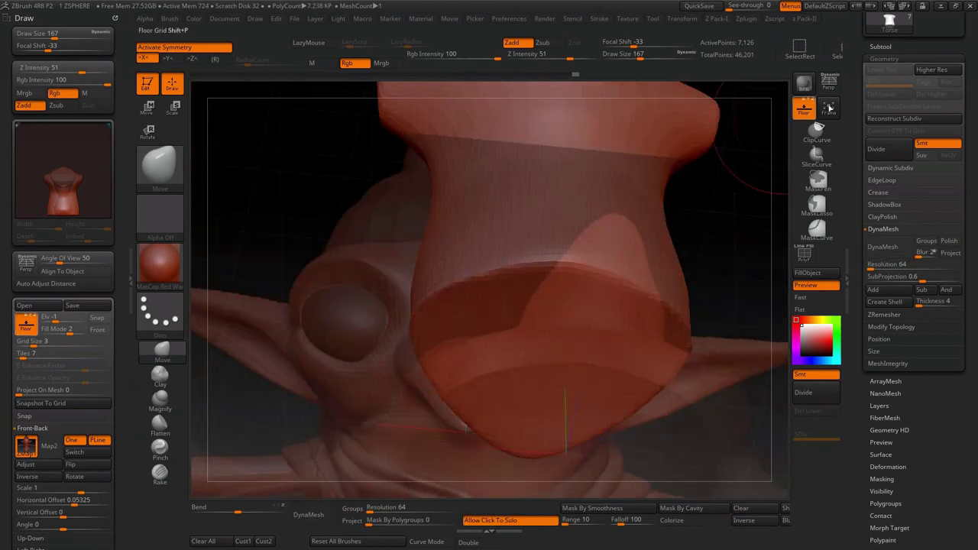
pyautogui.keyDown('shift'); pyautogui.moveTo(535, 229); pyautogui.dragTo(609, 299); pyautogui.keyUp('shift')
pyautogui.press('s')
pyautogui.moveTo(380, 412); pyautogui.dragTo(436, 412)
pyautogui.moveTo(559, 420); pyautogui.dragTo(509, 189)
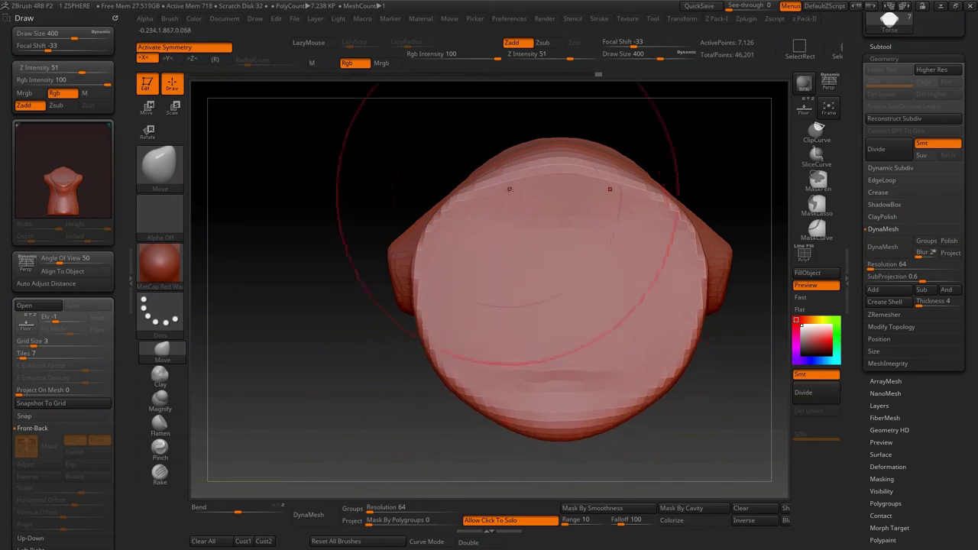
pyautogui.hotkey('shift', 'ctrl', 's')
pyautogui.moveTo(545, 458); pyautogui.dragTo(538, 258)
# - Work the tunic's end cap with the Pinch brush, then return to Move and show all parts
pyautogui.press('b')
pyautogui.press('p')
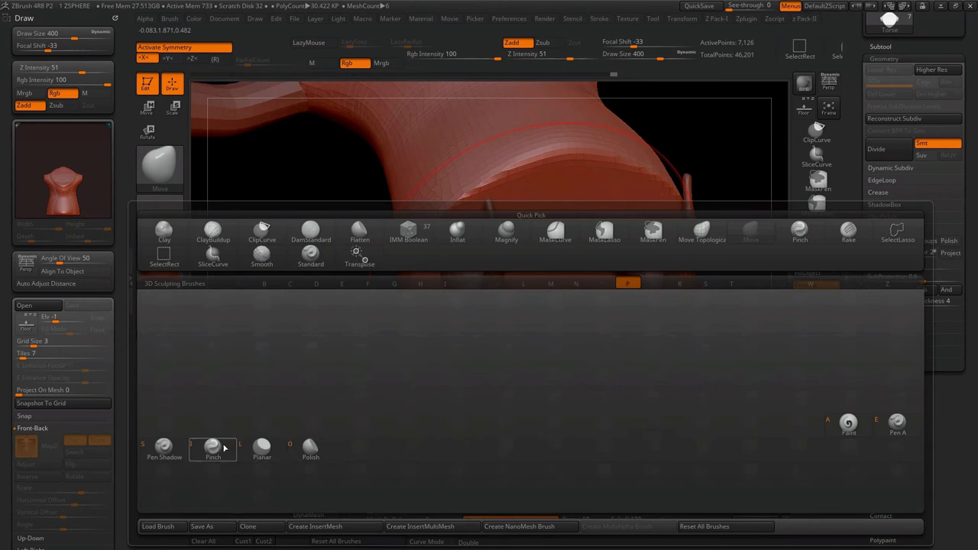
pyautogui.click(223, 447)
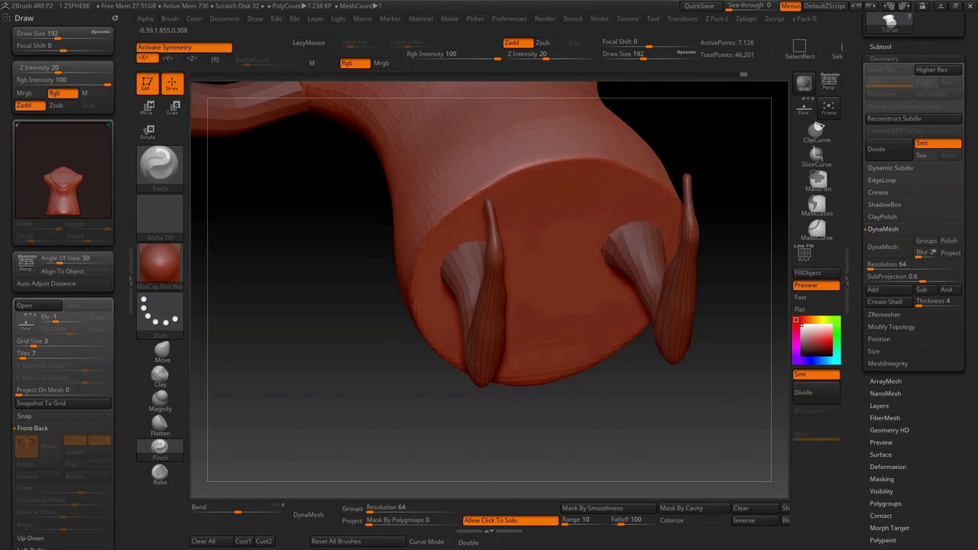
pyautogui.moveTo(489, 312); pyautogui.dragTo(510, 310)
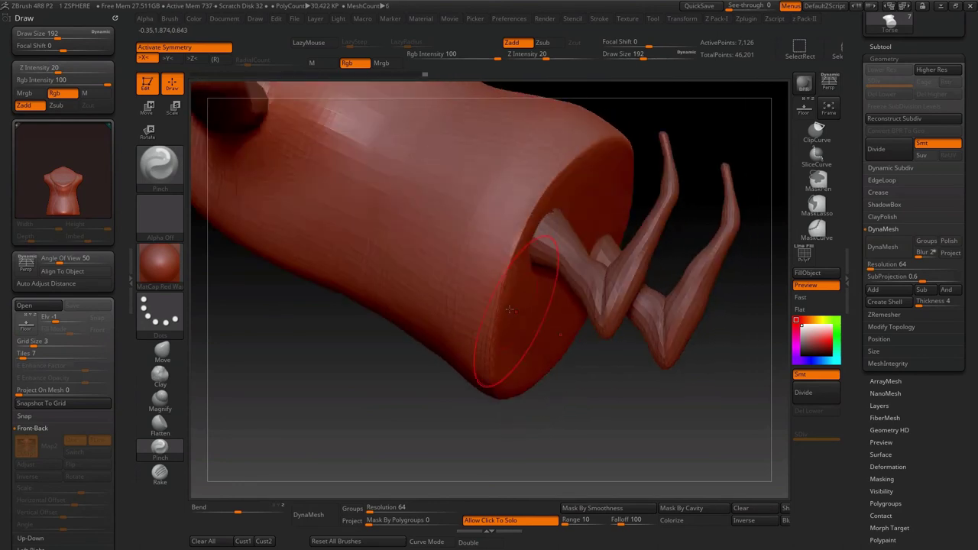
pyautogui.moveTo(503, 395); pyautogui.dragTo(639, 191)
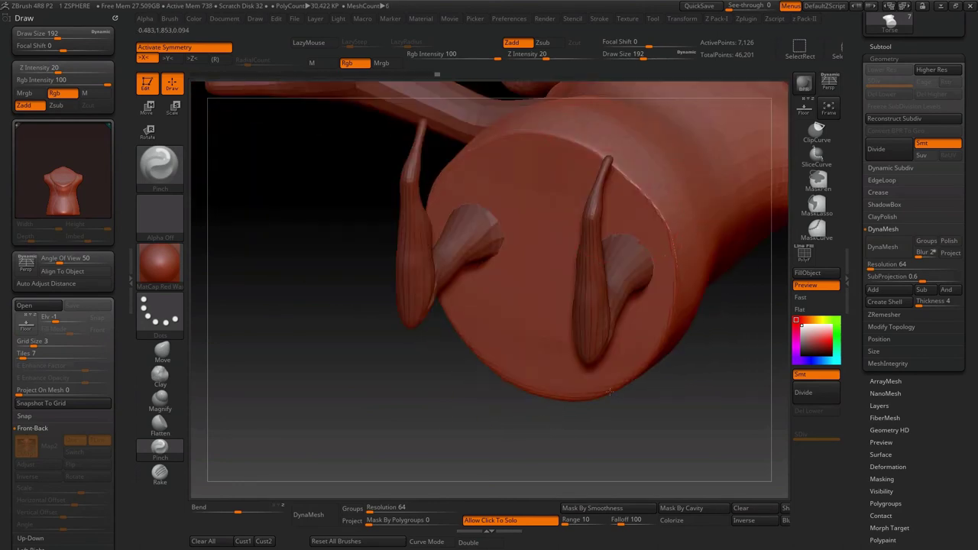
pyautogui.moveTo(553, 189); pyautogui.dragTo(411, 457)
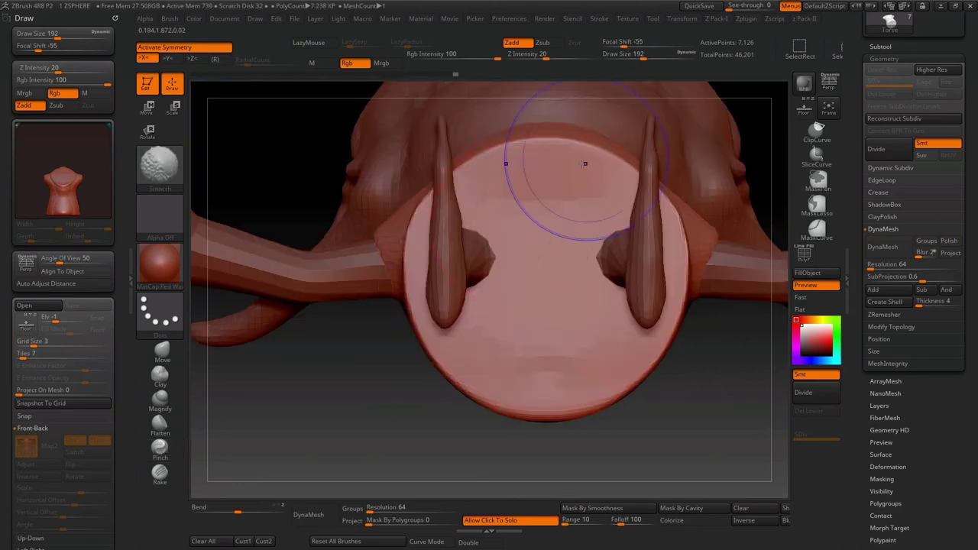
pyautogui.click(161, 351)
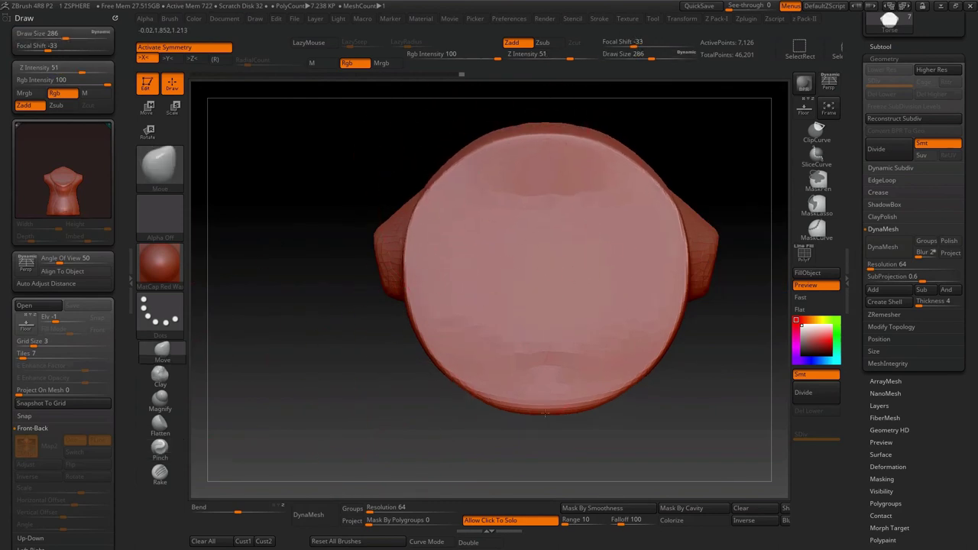
pyautogui.click(492, 520)
pyautogui.moveTo(492, 501); pyautogui.dragTo(409, 363)
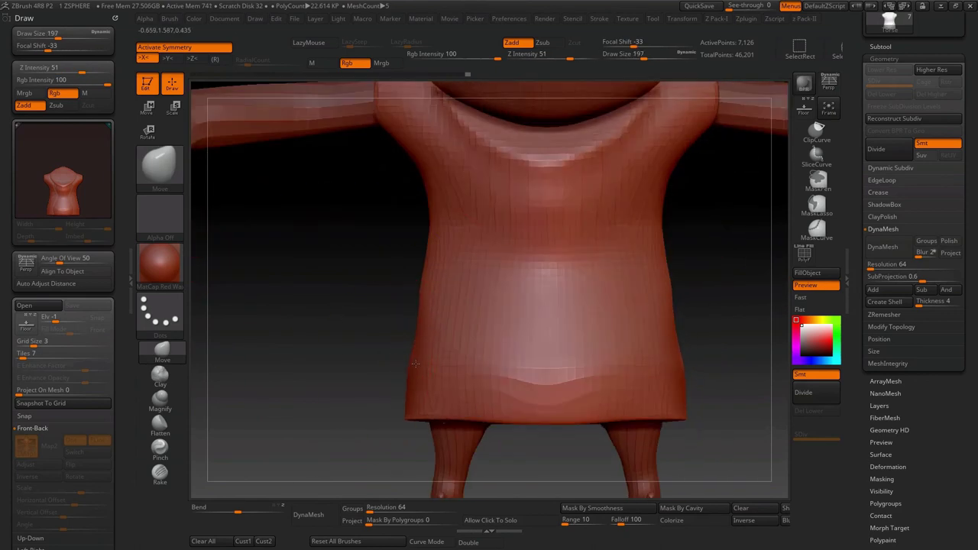
# - Smooth the area under the head, switch to Clay, and remesh the torso with DynaMesh
pyautogui.press('shift')
pyautogui.moveTo(524, 283)
pyautogui.mouseDown(button='right')
pyautogui.moveTo(578, 286)
pyautogui.moveTo(508, 267)
pyautogui.moveTo(460, 271)
pyautogui.moveTo(485, 207)
pyautogui.moveTo(680, 372)
pyautogui.mouseUp(button='right')
pyautogui.click(159, 374)
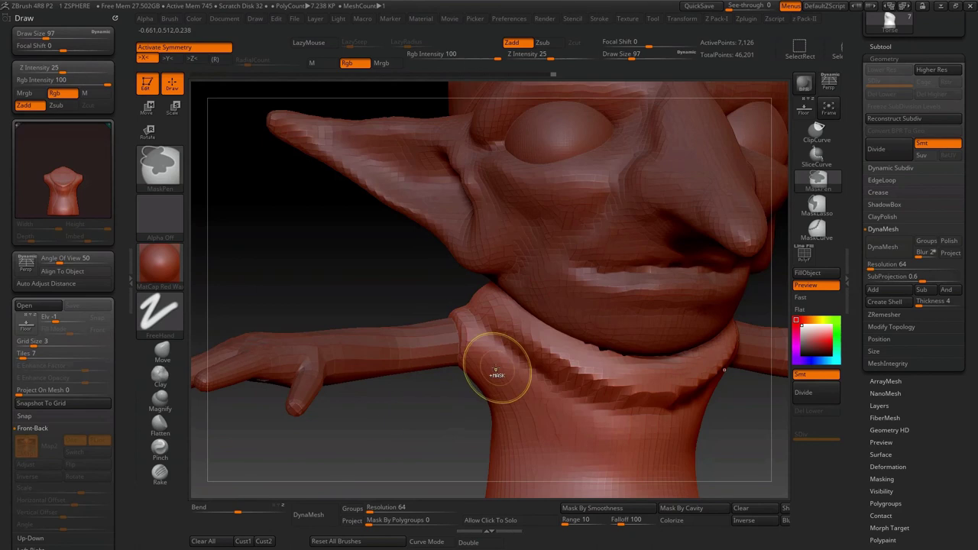
pyautogui.keyDown('alt'); pyautogui.moveTo(494, 376); pyautogui.dragTo(418, 347, button='right'); pyautogui.keyUp('alt')
pyautogui.click(309, 515)
# - Build up and smooth a collar ridge around the neck, then select the head subtool Tete
pyautogui.moveTo(498, 306); pyautogui.dragTo(390, 257, button='right')
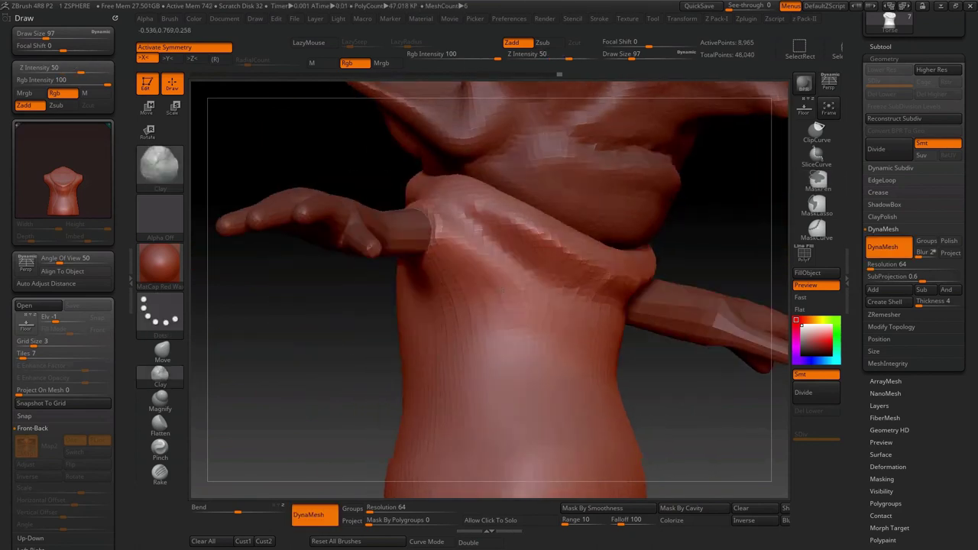
pyautogui.moveTo(389, 258); pyautogui.dragTo(477, 289)
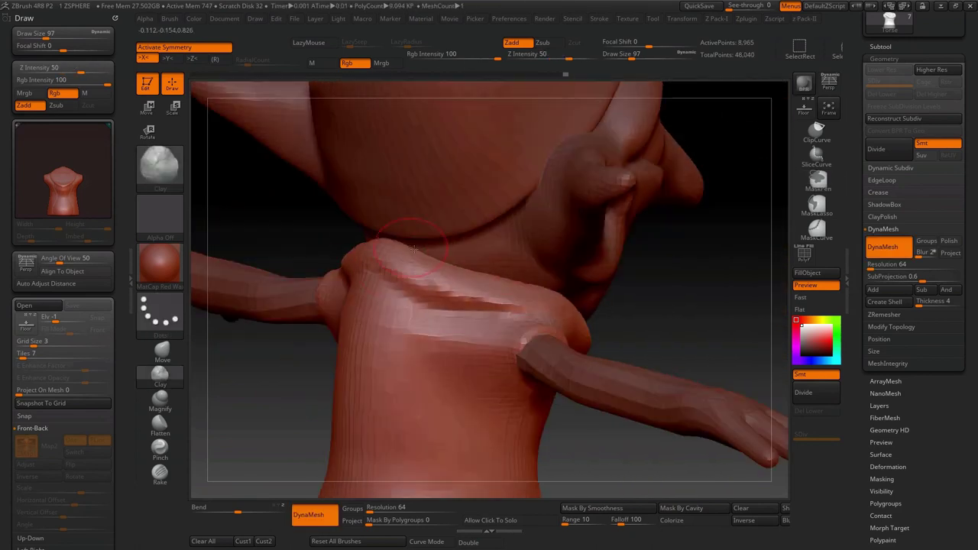
pyautogui.press('shift')
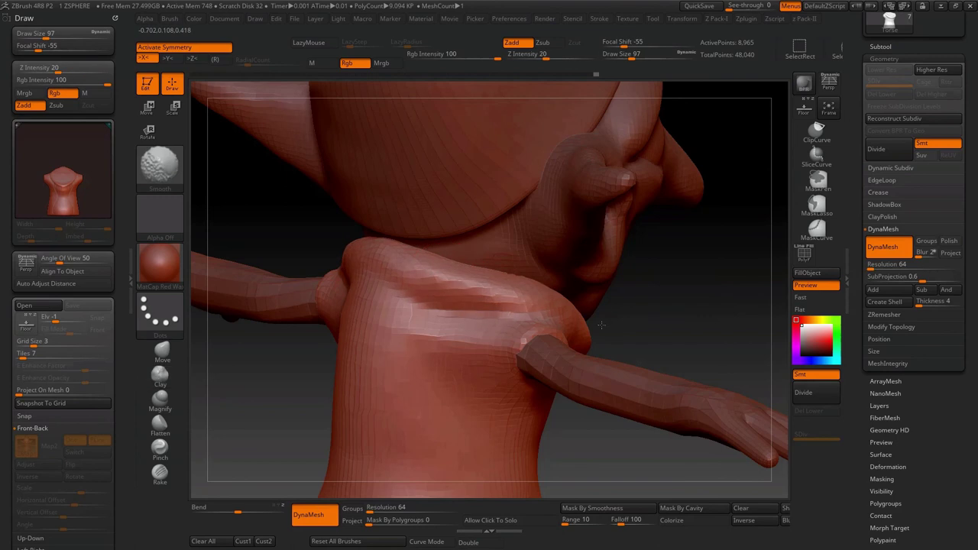
pyautogui.moveTo(602, 324); pyautogui.dragTo(521, 282, button='right')
pyautogui.keyDown('alt'); pyautogui.click(521, 282); pyautogui.keyUp('alt')
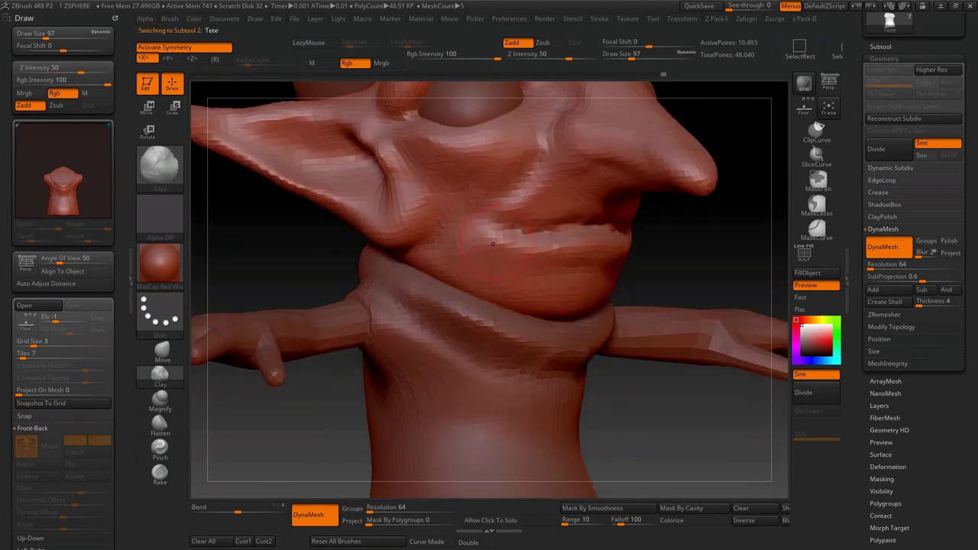
# - Build up and smooth the lower lip over the collar, then view the jaw from the side with Move
pyautogui.moveTo(593, 323); pyautogui.dragTo(460, 265)
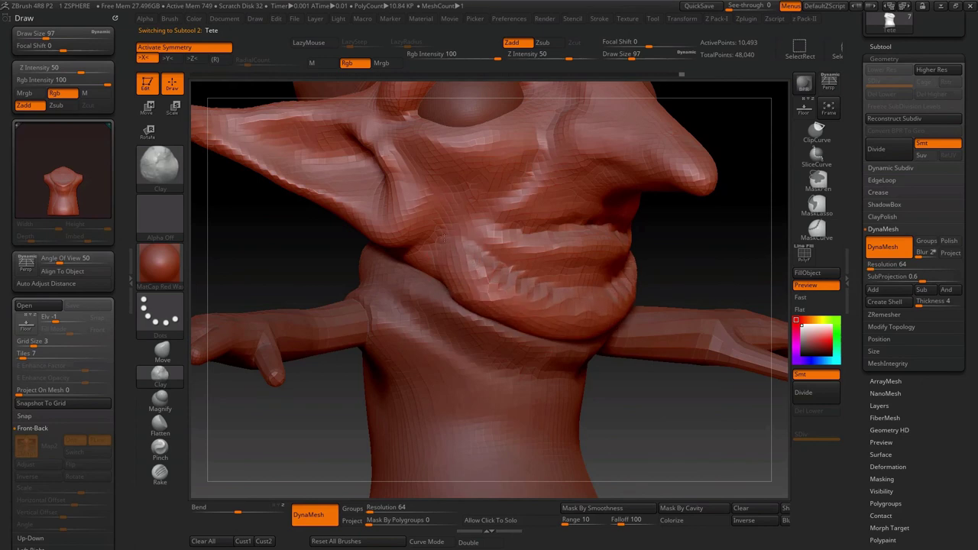
pyautogui.press('shift')
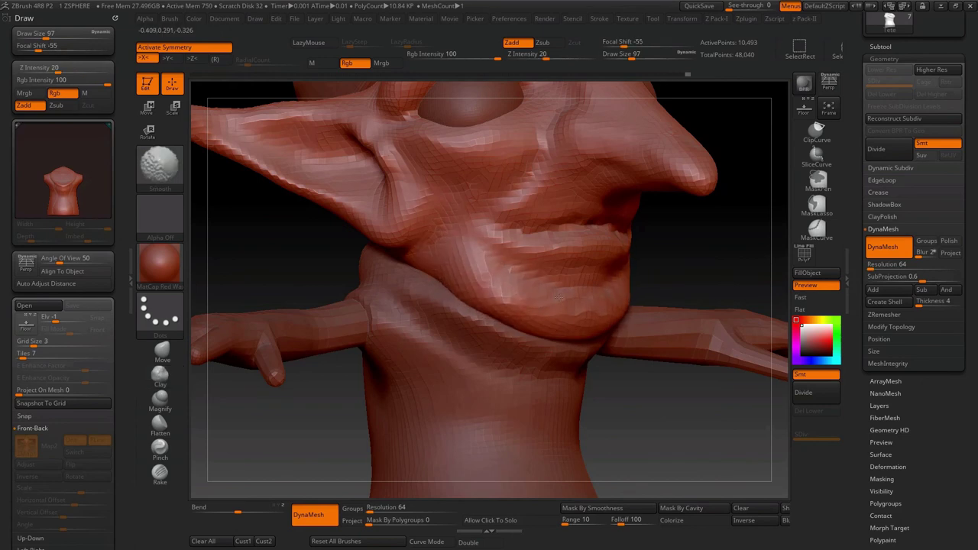
pyautogui.moveTo(655, 219); pyautogui.dragTo(397, 229, button='right')
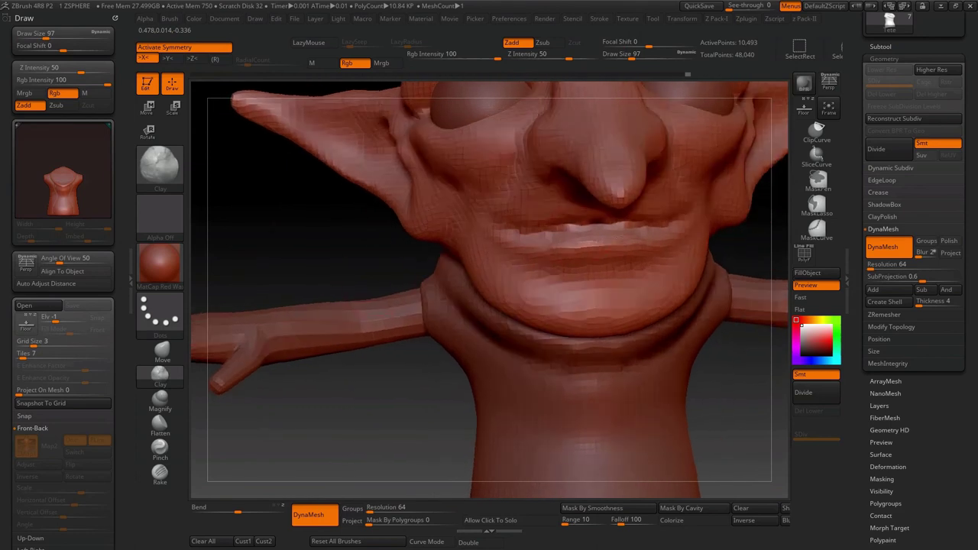
pyautogui.click(150, 359)
pyautogui.moveTo(493, 306)
pyautogui.mouseDown(button='right')
pyautogui.moveTo(527, 275)
pyautogui.moveTo(581, 291)
pyautogui.moveTo(611, 276)
pyautogui.mouseUp(button='right')
pyautogui.press('s')
pyautogui.moveTo(611, 271); pyautogui.dragTo(639, 272)
# - Shrink the Move brush from about 207 to 120 and nudge the chin
pyautogui.moveTo(639, 270); pyautogui.dragTo(550, 252, button='right')
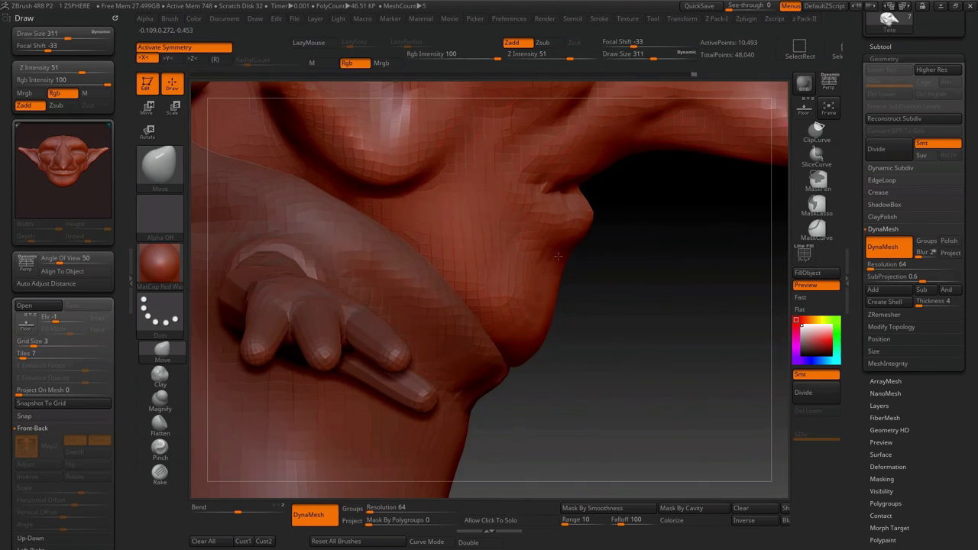
pyautogui.press('s')
pyautogui.moveTo(542, 315)
pyautogui.mouseDown()
pyautogui.moveTo(524, 316)
pyautogui.moveTo(531, 303)
pyautogui.mouseUp()
pyautogui.press('s')
pyautogui.moveTo(531, 303)
pyautogui.mouseDown(button='right')
pyautogui.moveTo(558, 304)
pyautogui.moveTo(440, 283)
pyautogui.moveTo(517, 189)
pyautogui.moveTo(512, 208)
pyautogui.mouseUp(button='right')
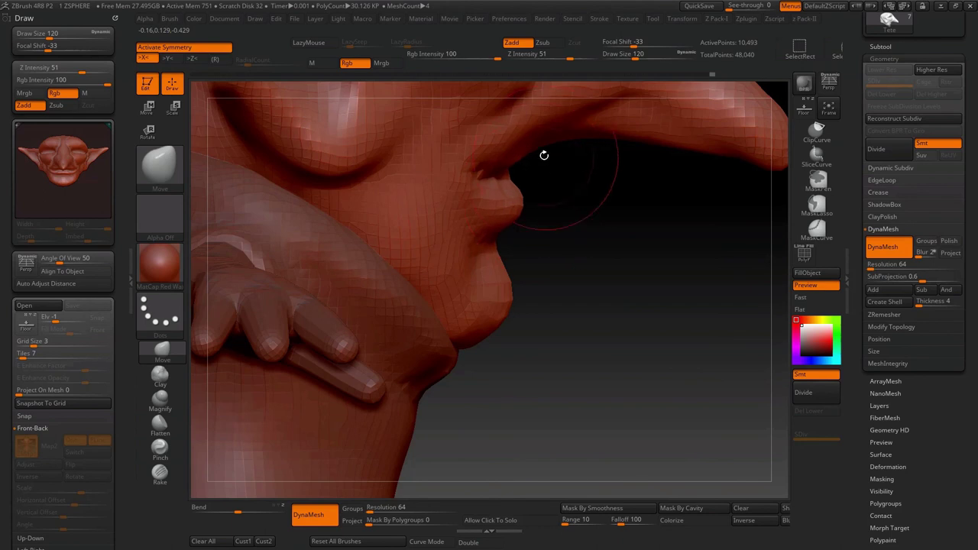
# - Fit the whole goblin in view and review it from front and three-quarter angles
pyautogui.moveTo(579, 175); pyautogui.dragTo(428, 172, button='right')
pyautogui.press('f')
pyautogui.moveTo(321, 168)
pyautogui.mouseDown(button='right')
pyautogui.moveTo(263, 162)
pyautogui.moveTo(336, 315)
pyautogui.mouseUp(button='right')
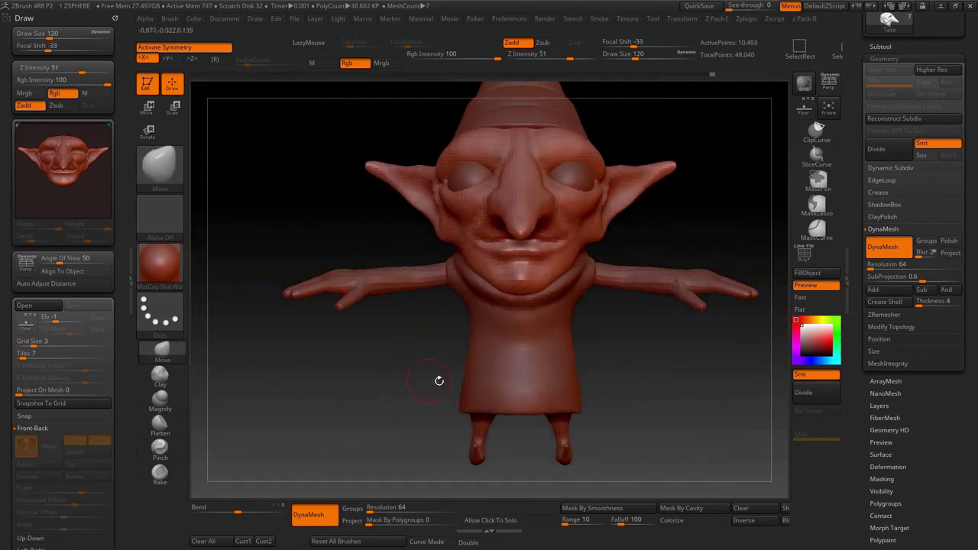
pyautogui.moveTo(528, 377)
pyautogui.mouseDown(button='right')
pyautogui.moveTo(440, 382)
pyautogui.moveTo(400, 347)
pyautogui.mouseUp(button='right')
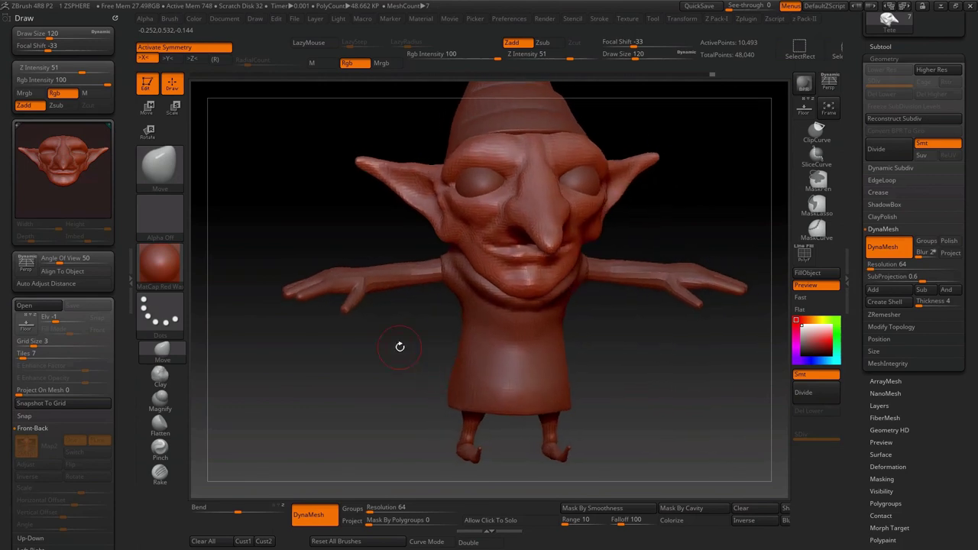